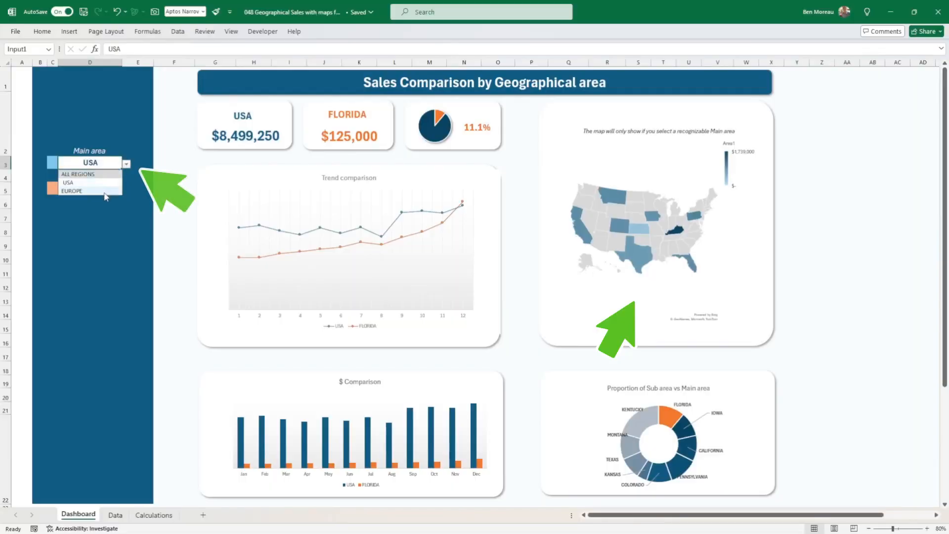
# Switch the dashboard's Main area between EUROPE and USA to compare the charts and map, finishing on USA.
pyautogui.click(104, 189)
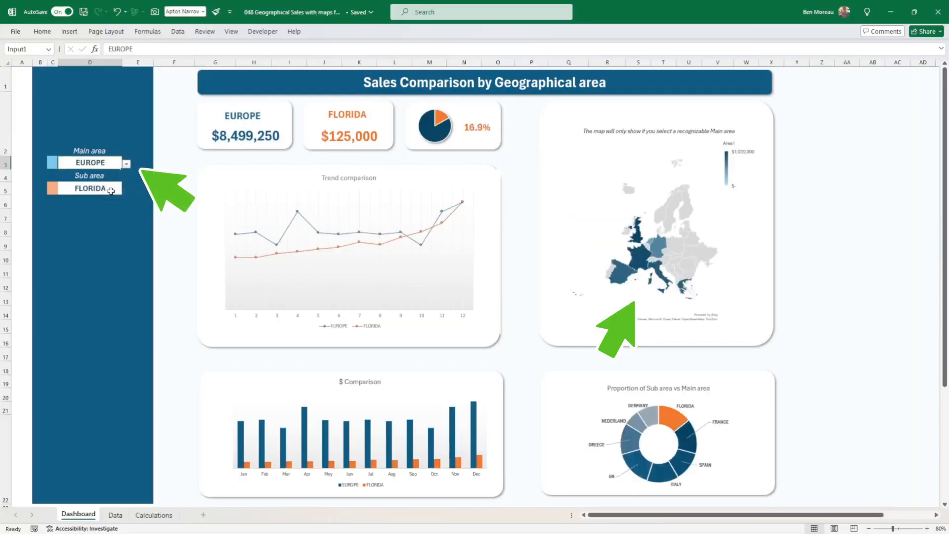
pyautogui.click(127, 164)
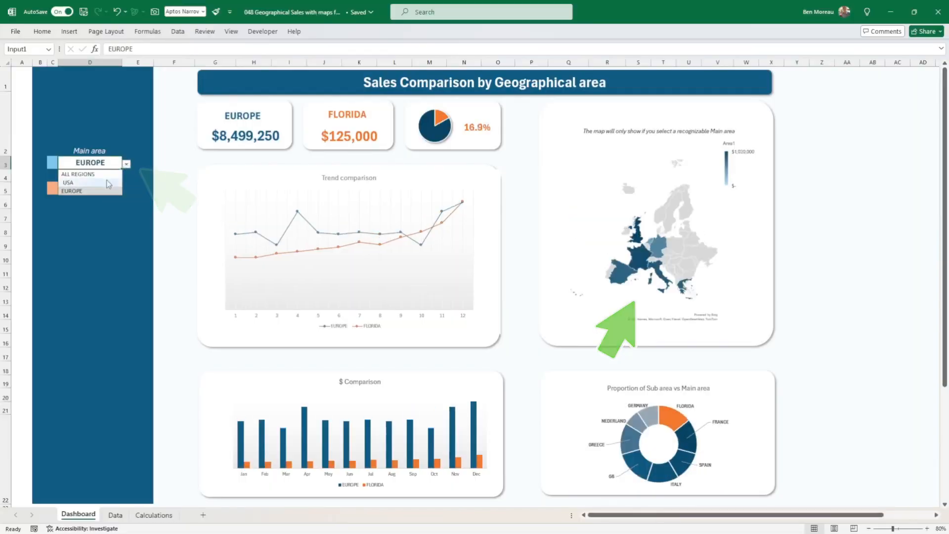
pyautogui.click(99, 183)
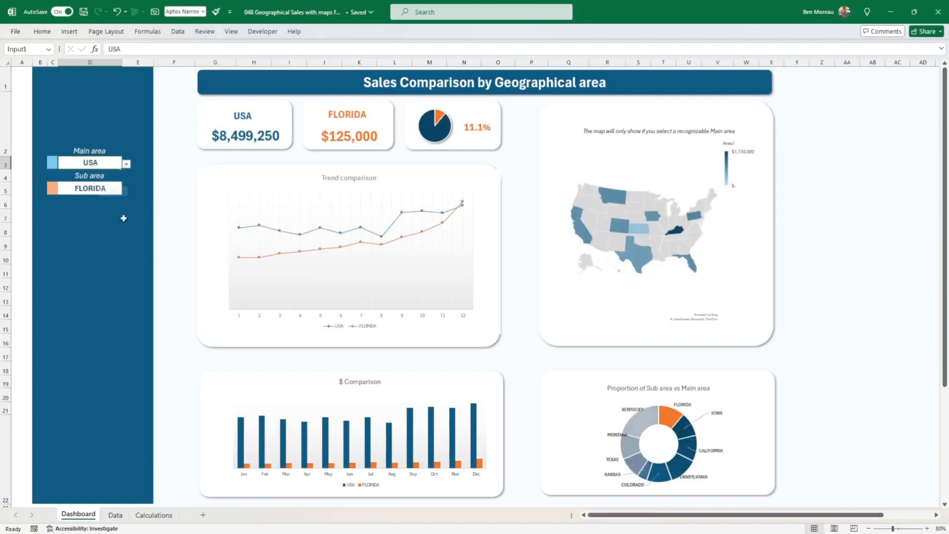
pyautogui.click(127, 165)
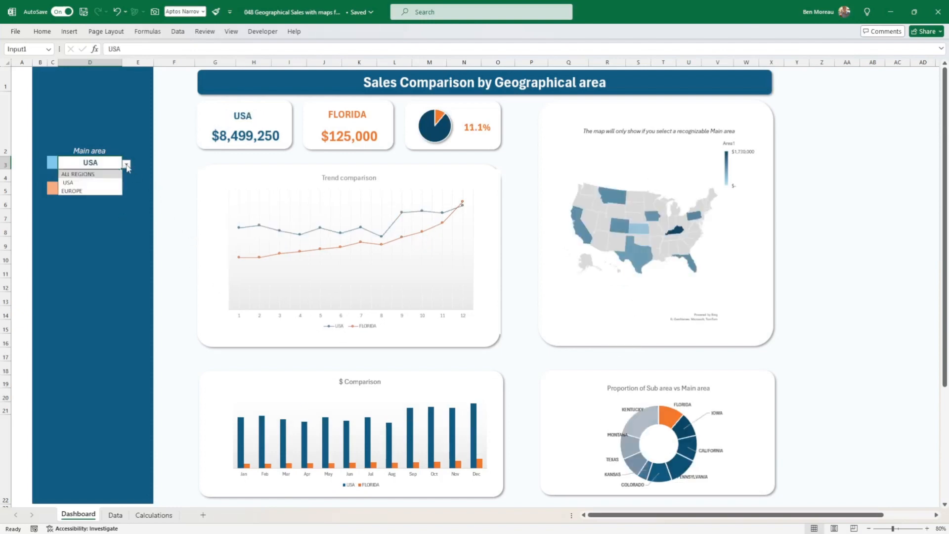
pyautogui.click(101, 191)
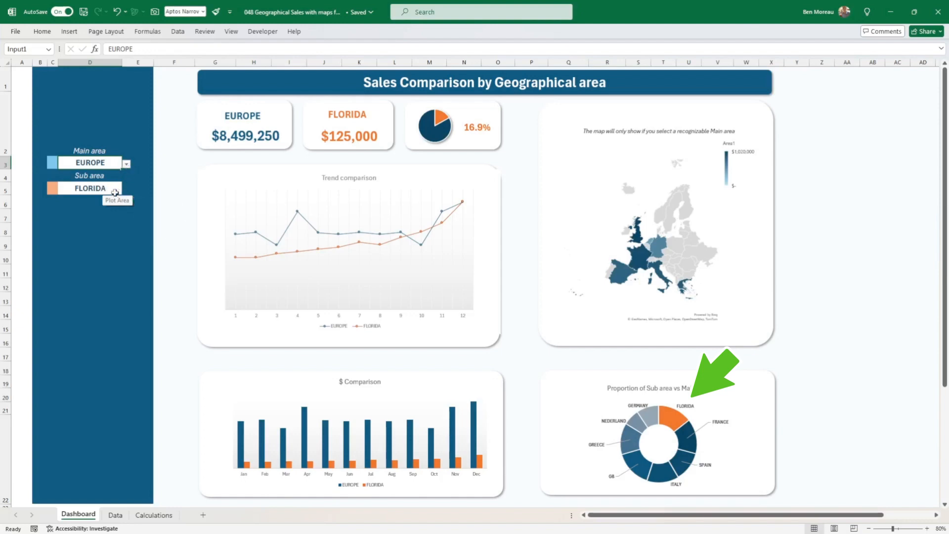
pyautogui.click(113, 187)
pyautogui.click(117, 163)
pyautogui.click(127, 163)
pyautogui.click(109, 183)
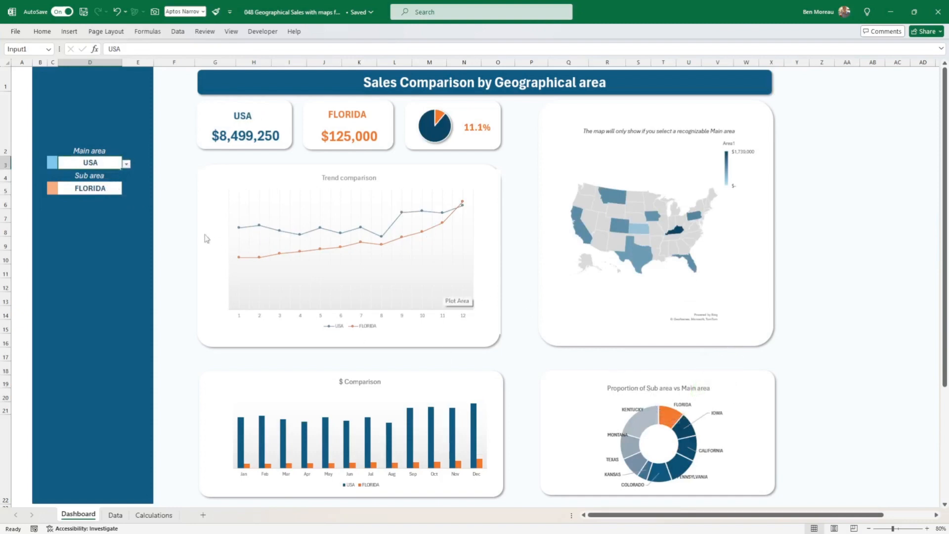
# Set the dashboard's Main area to EUROPE once more, then restore it to USA.
pyautogui.click(91, 191)
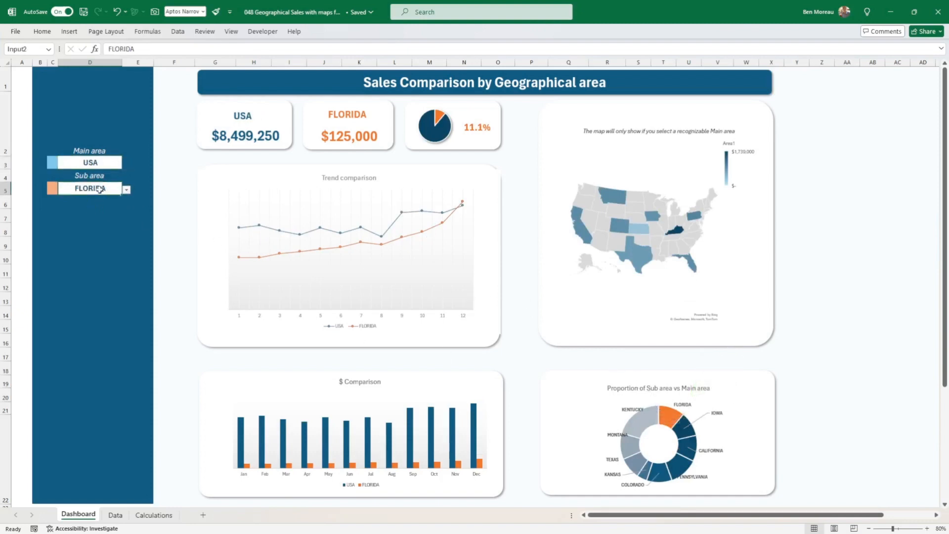
pyautogui.click(114, 165)
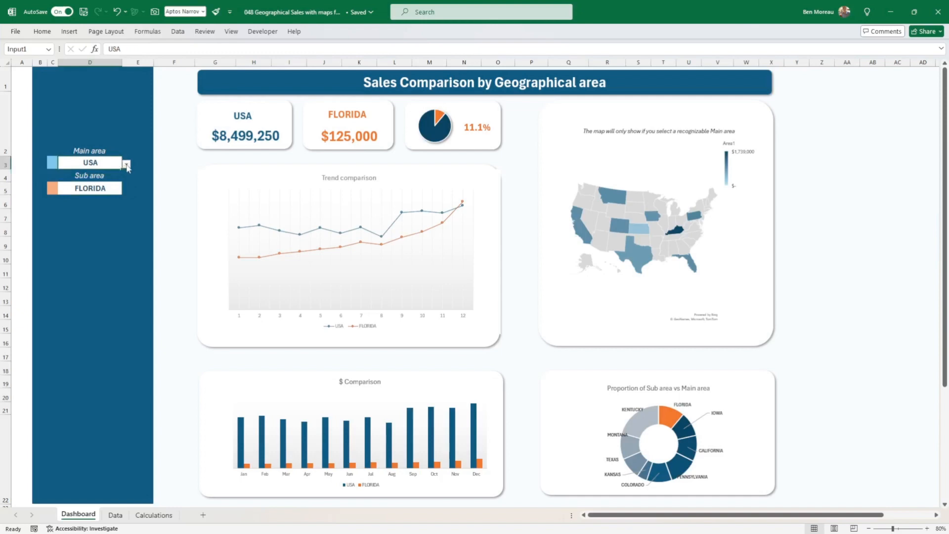
pyautogui.click(126, 165)
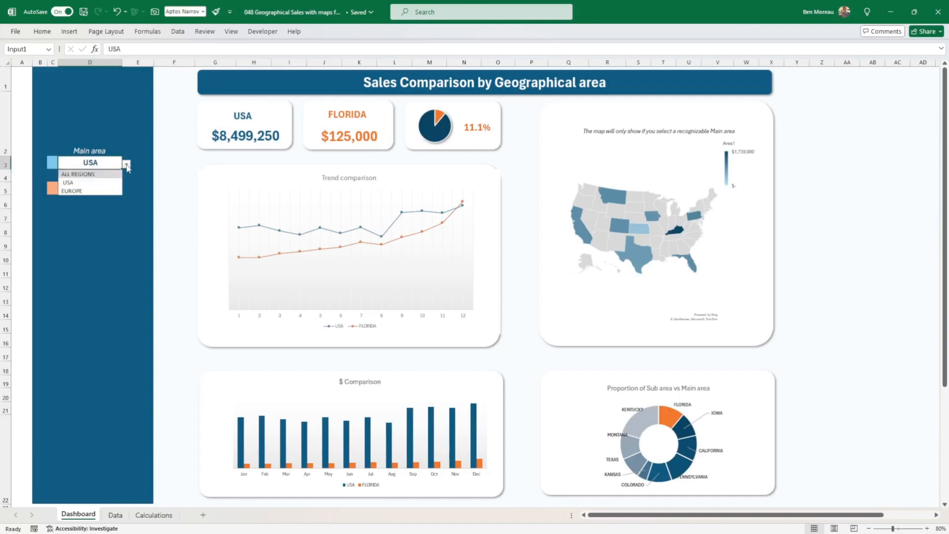
pyautogui.click(102, 193)
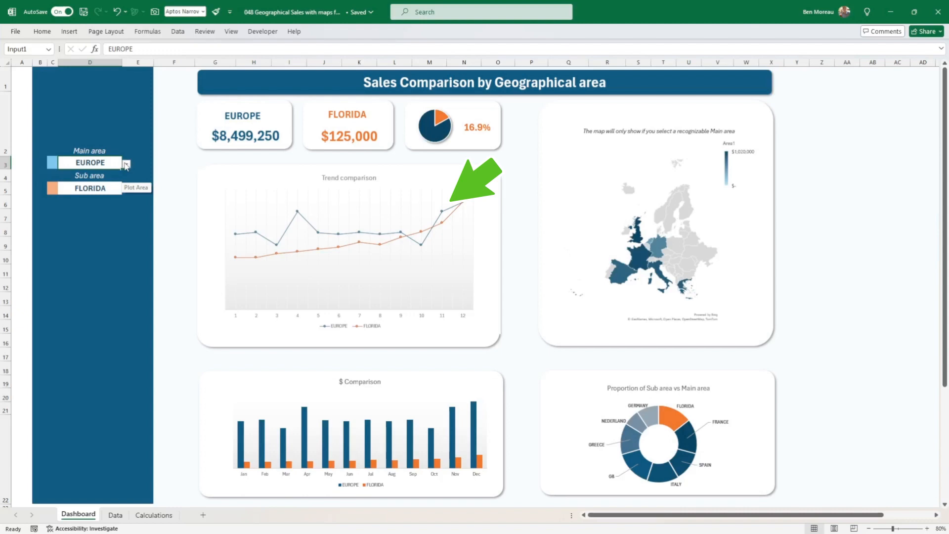
pyautogui.click(126, 164)
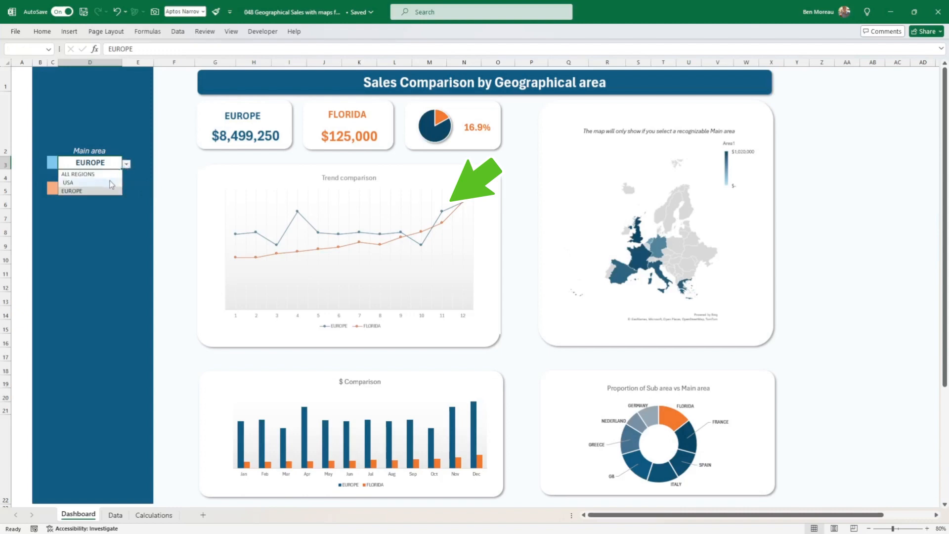
pyautogui.click(111, 183)
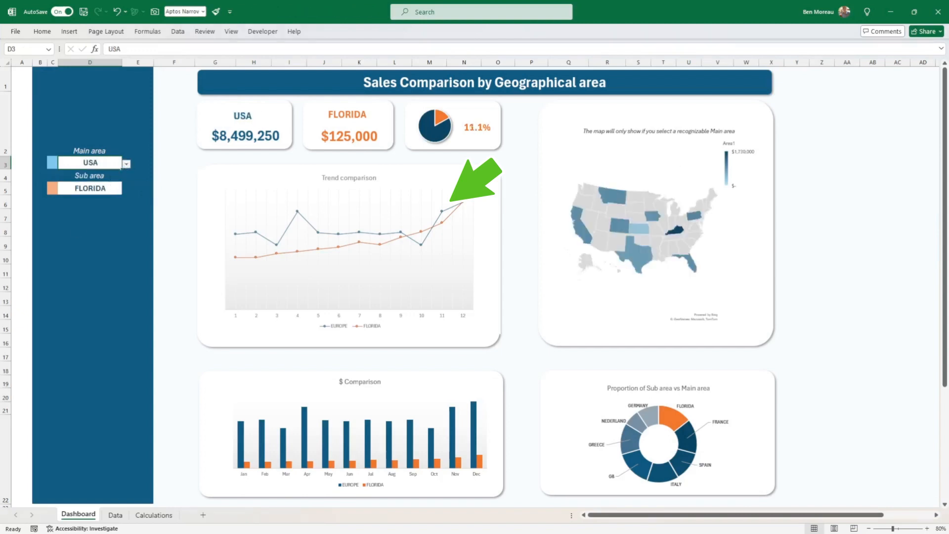
pyautogui.press('BackSpace')
pyautogui.press('Return')
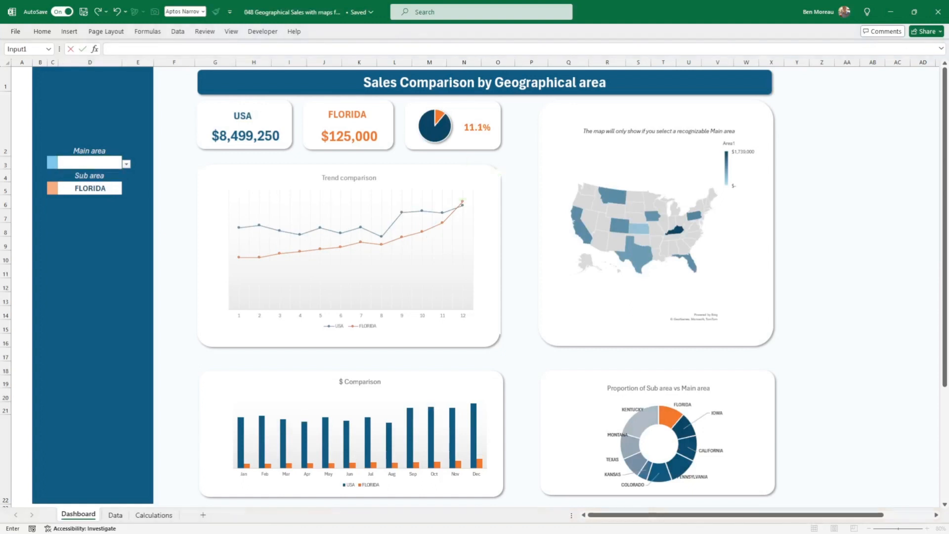
pyautogui.press('Escape')
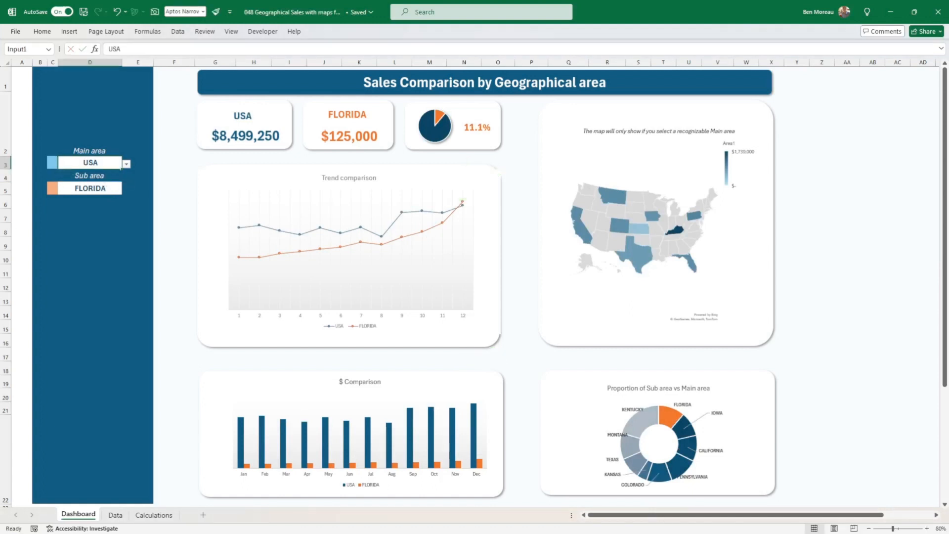
# Set the dashboard's Sub area to IOWA.
pyautogui.click(119, 187)
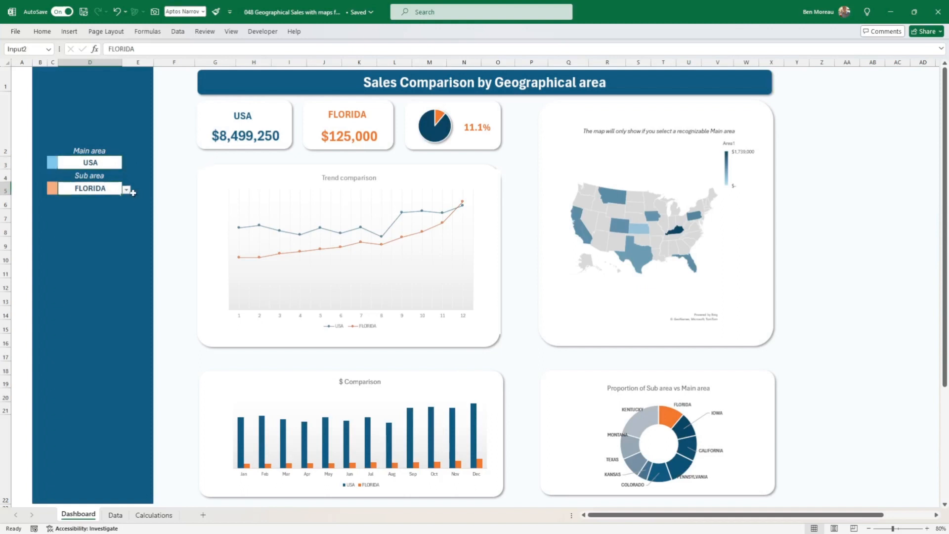
pyautogui.click(127, 190)
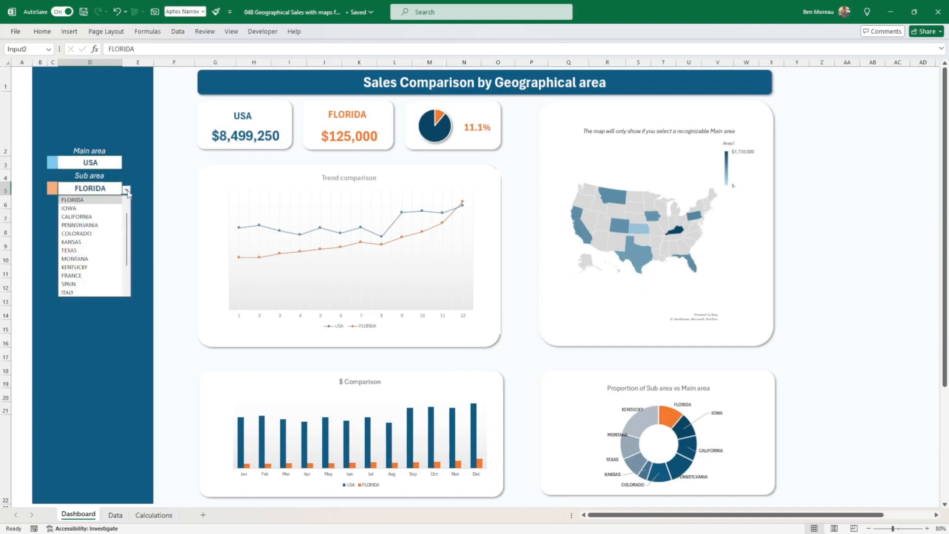
pyautogui.click(104, 204)
# Set the dashboard's Main area to EUROPE and its Sub area to FRANCE.
pyautogui.click(112, 161)
pyautogui.click(127, 164)
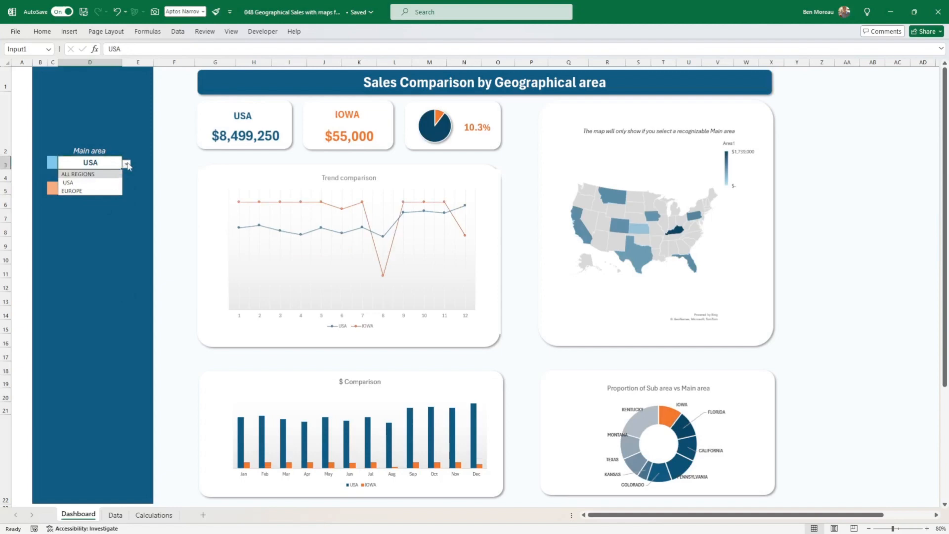
pyautogui.click(95, 192)
pyautogui.click(95, 192)
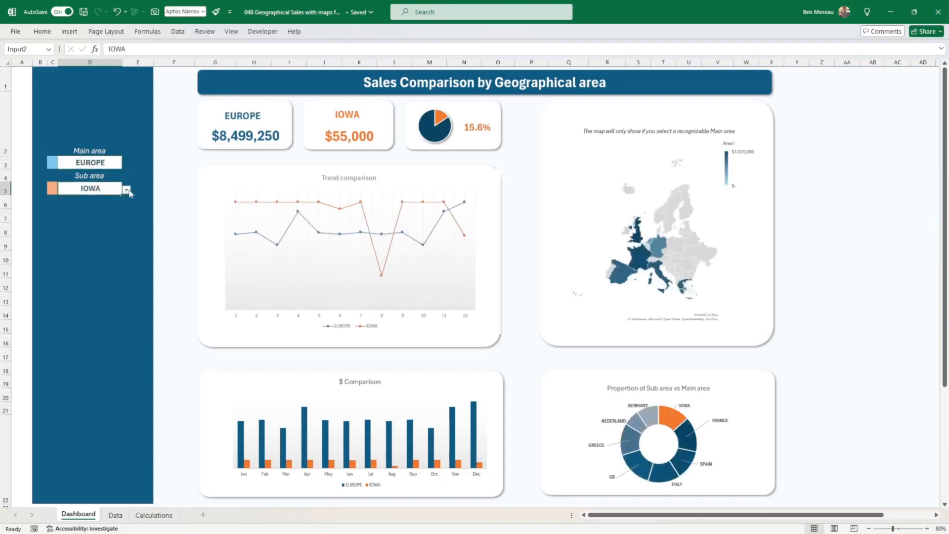
pyautogui.click(126, 190)
pyautogui.click(94, 275)
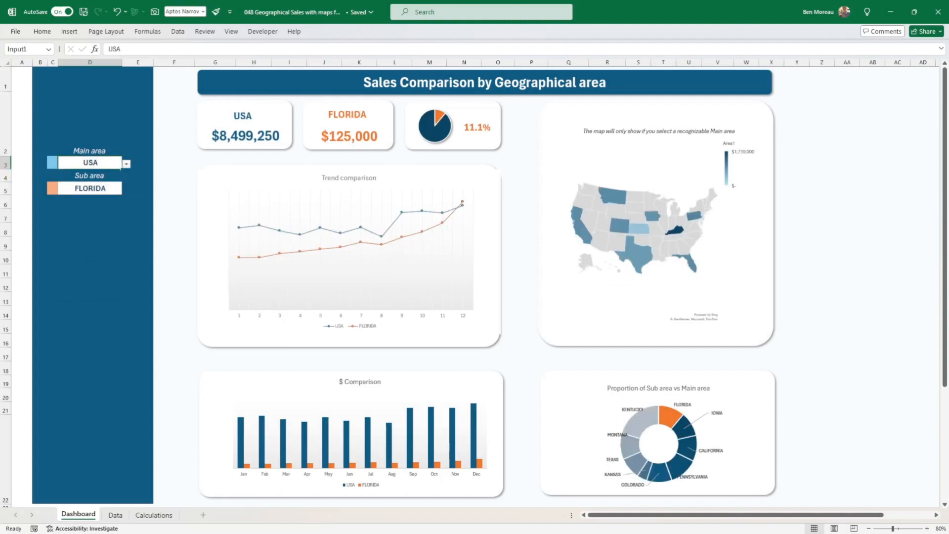
# Change the Sub area to IOWA for comparison against the USA main area.
pyautogui.click(108, 188)
pyautogui.click(127, 190)
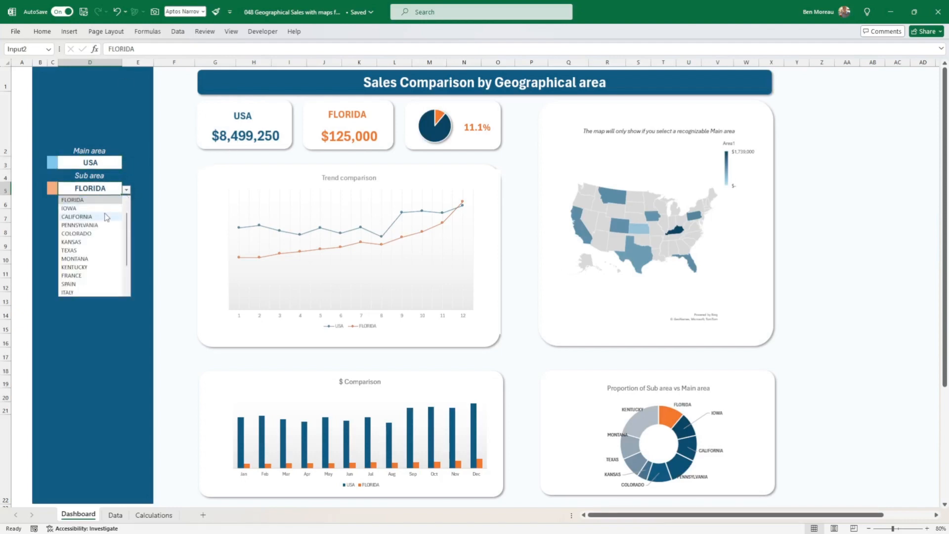
pyautogui.click(81, 208)
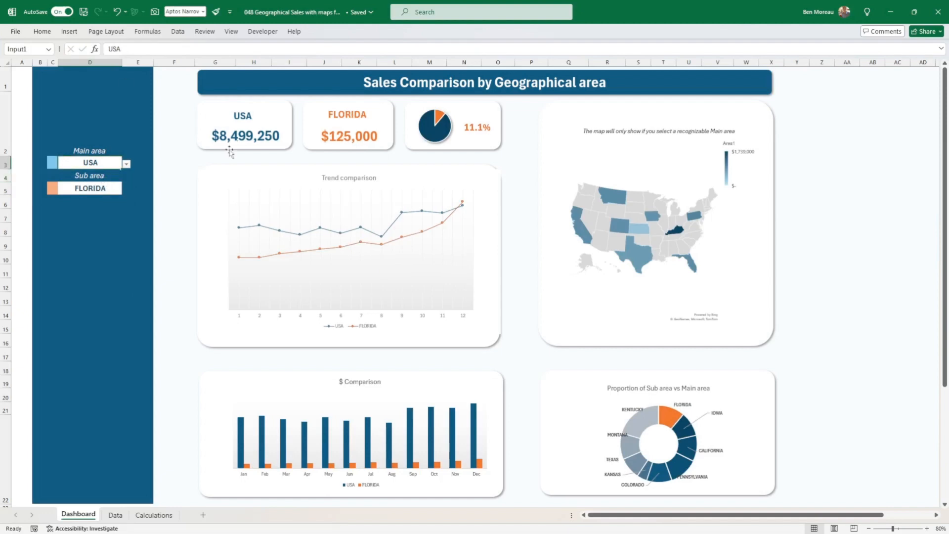
pyautogui.click(110, 188)
pyautogui.click(127, 190)
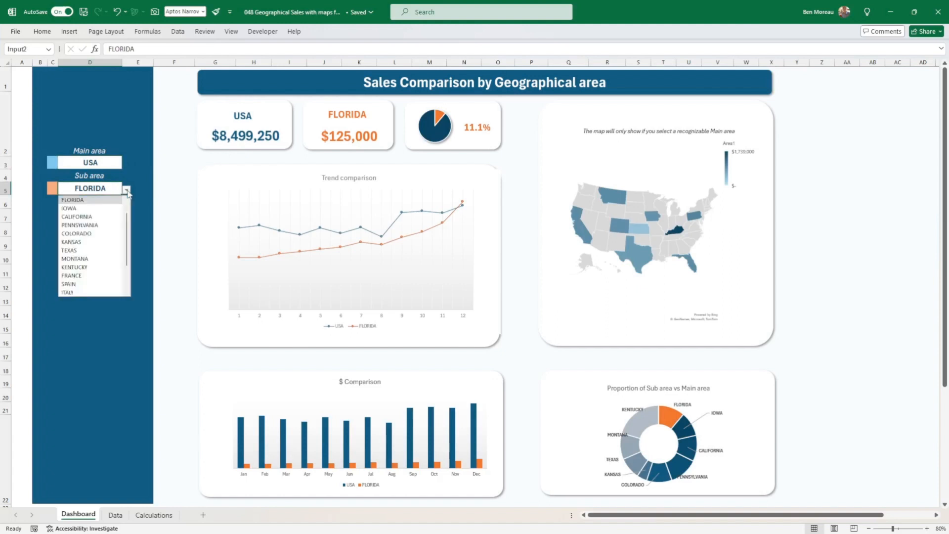
pyautogui.click(105, 202)
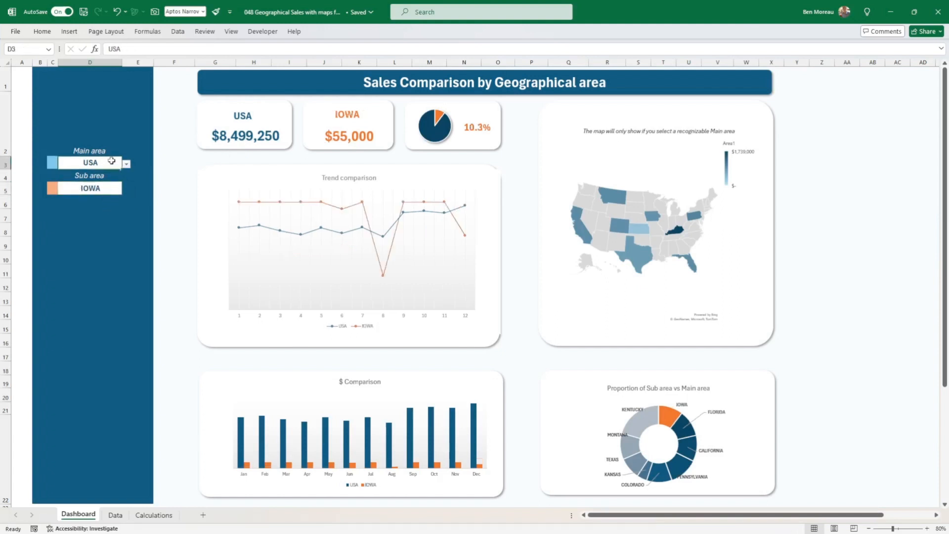
# Change the Main area to EUROPE and the Sub area to FRANCE on the dashboard.
pyautogui.click(112, 164)
pyautogui.click(127, 163)
pyautogui.click(96, 191)
pyautogui.click(116, 188)
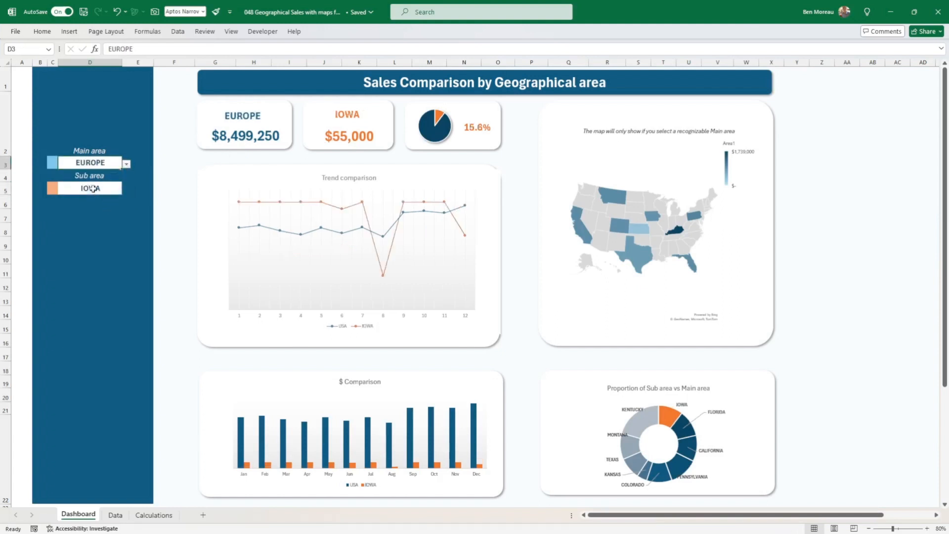
pyautogui.click(127, 190)
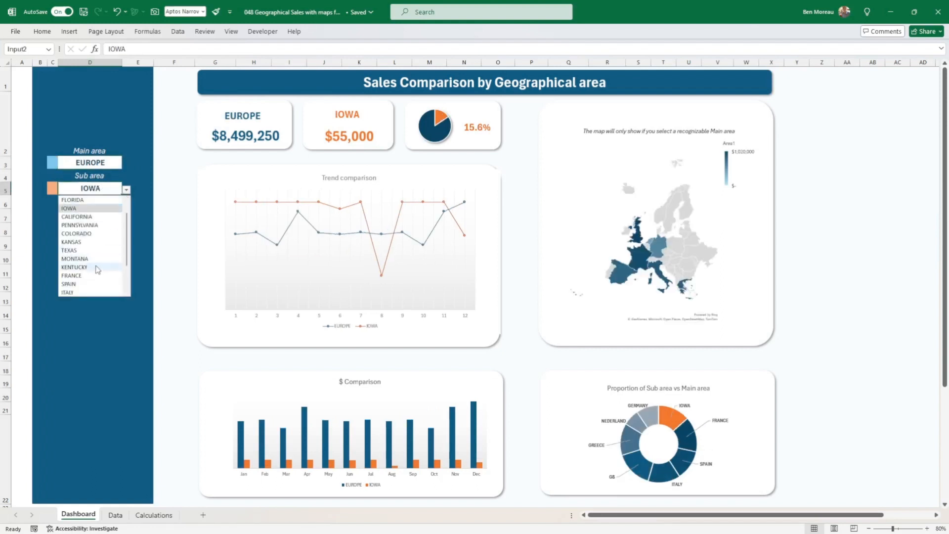
pyautogui.click(95, 273)
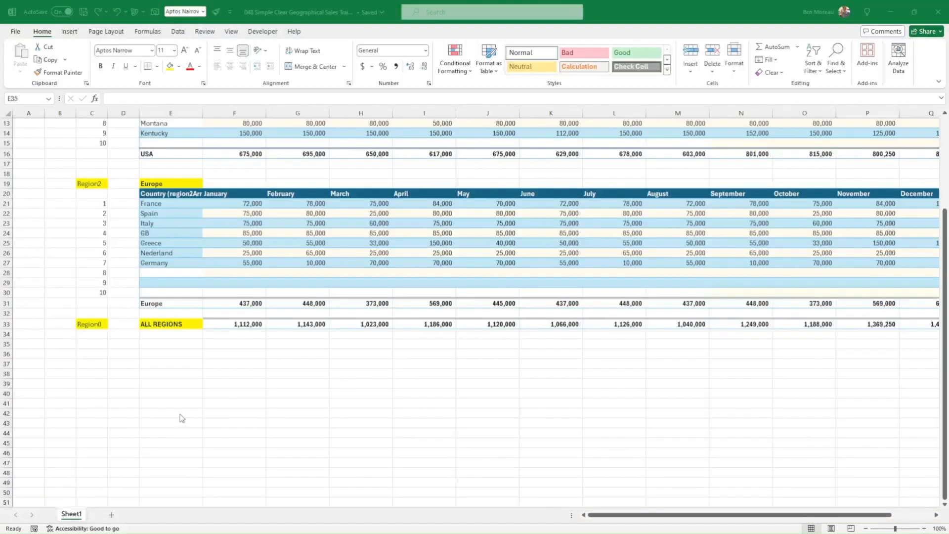
# Examine the training sheet's Region1, Region2 and Region0 labels and the monthly and Total sales columns.
pyautogui.scroll(4, 426, 366)
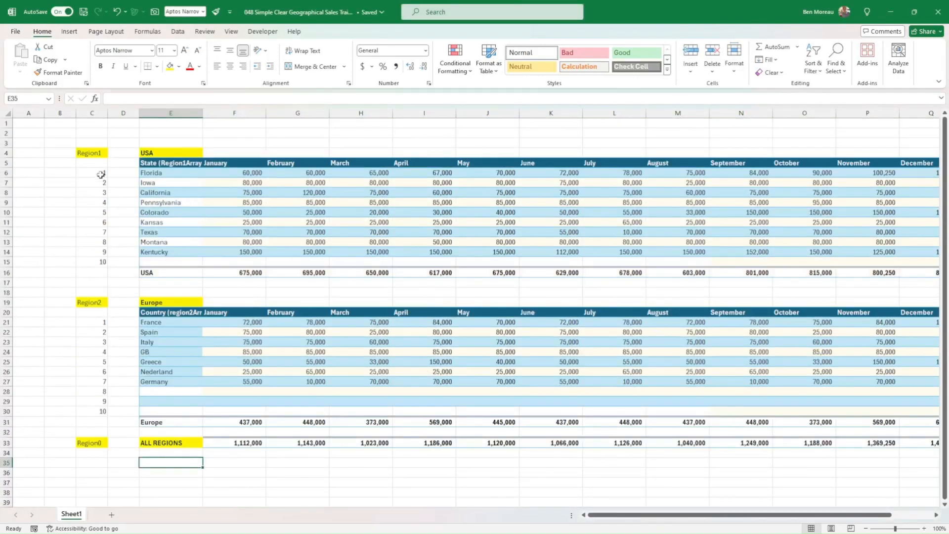
pyautogui.click(80, 153)
pyautogui.click(95, 302)
pyautogui.click(93, 442)
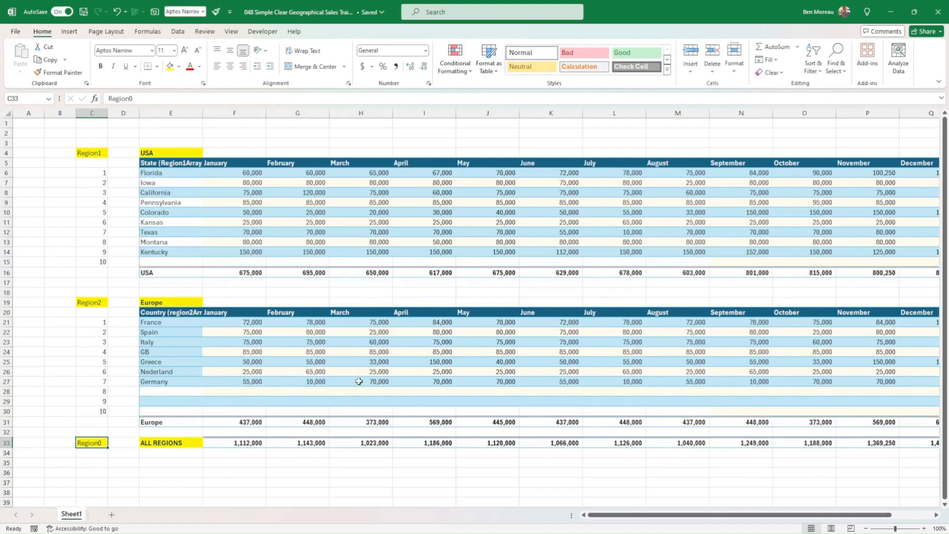
pyautogui.moveTo(239, 107); pyautogui.dragTo(846, 111)
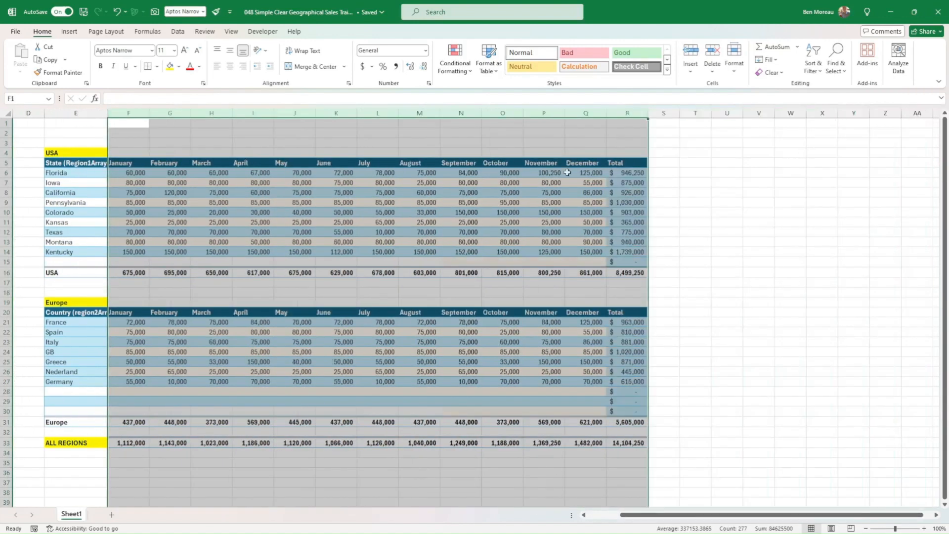
pyautogui.click(301, 213)
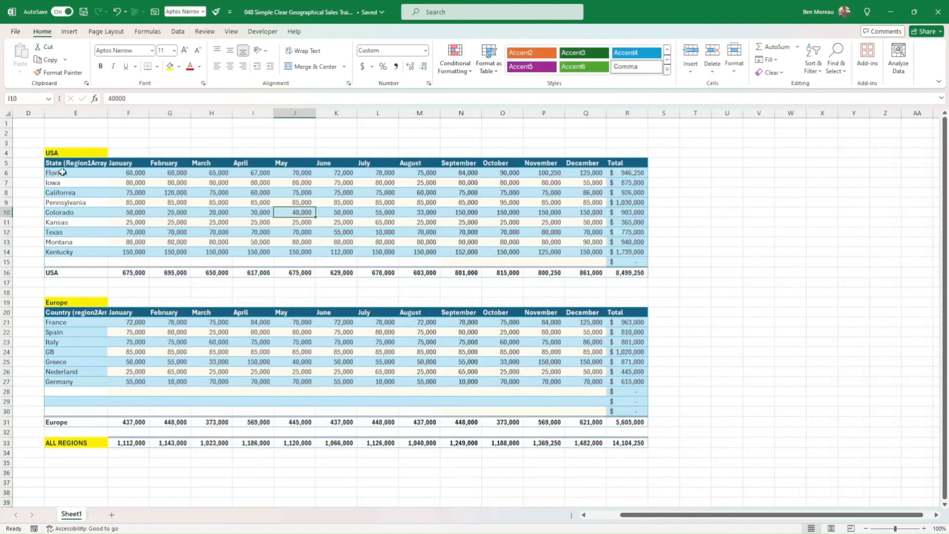
# Review the Region1 label, the USA heading with its state list E6:E15, and the Europe heading in E19.
pyautogui.hscroll(-2, 63, 172)
pyautogui.click(56, 153)
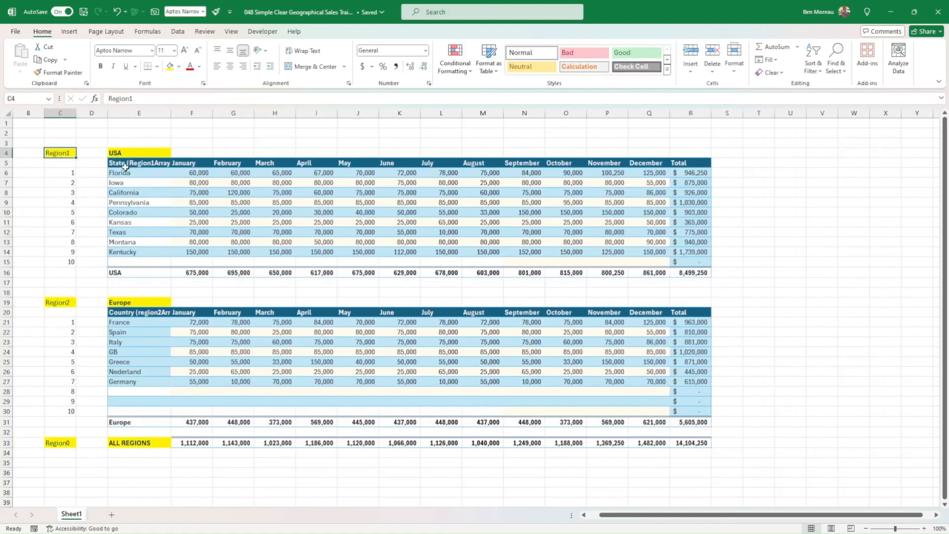
pyautogui.moveTo(125, 171); pyautogui.dragTo(124, 262)
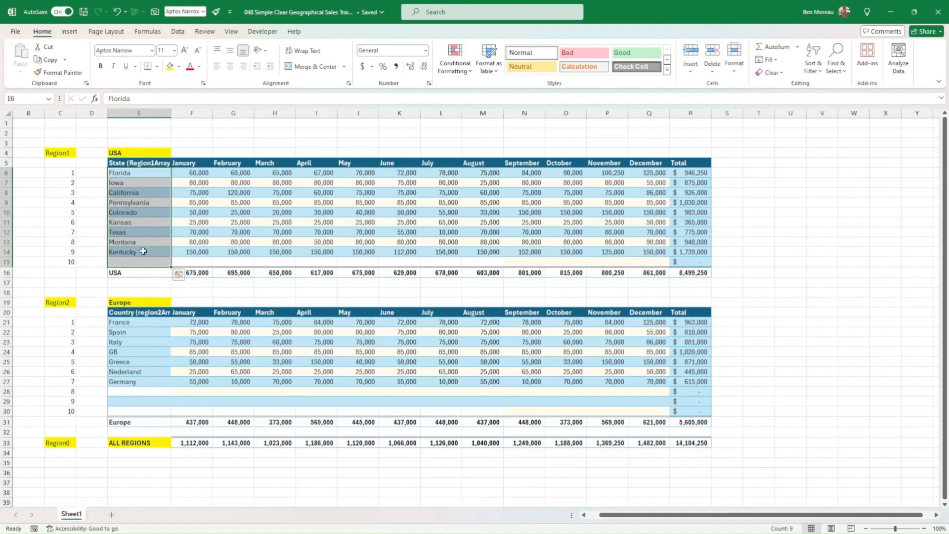
pyautogui.click(126, 152)
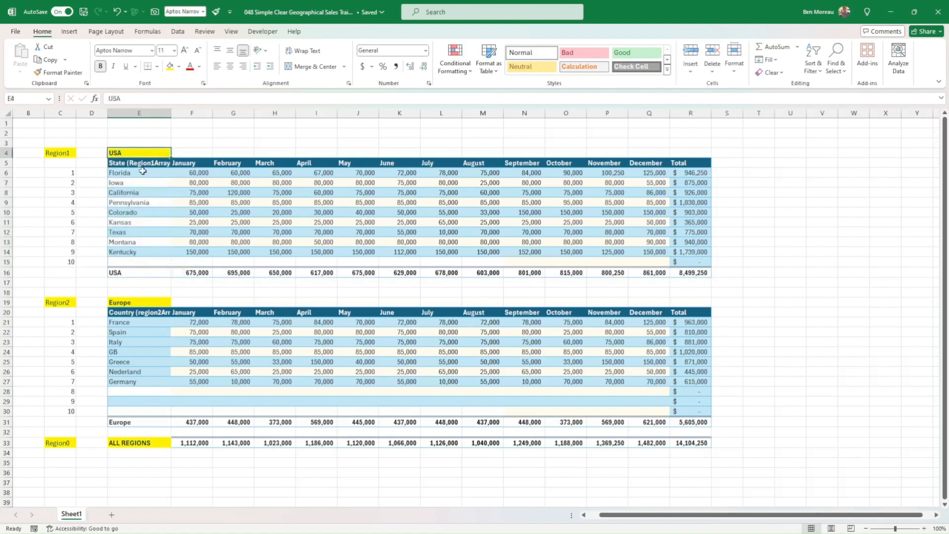
pyautogui.moveTo(142, 173); pyautogui.dragTo(165, 255)
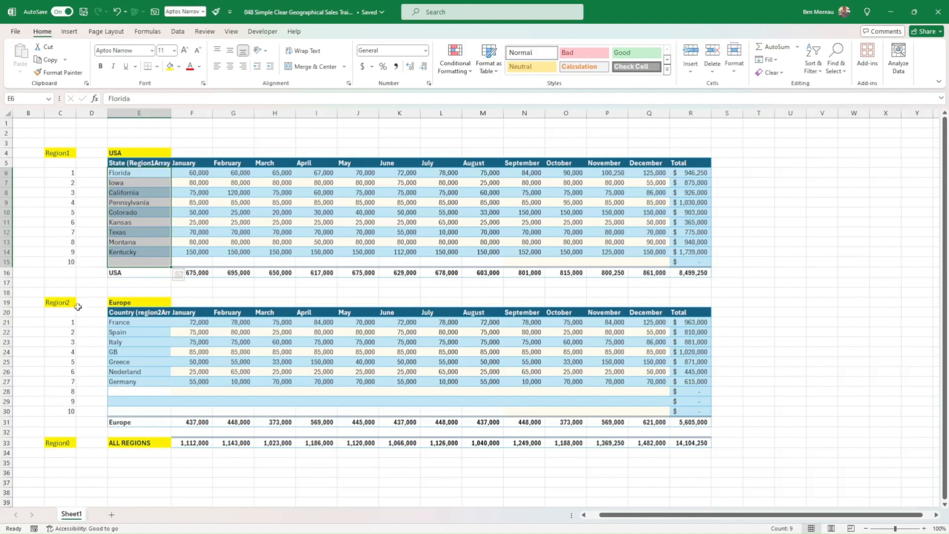
pyautogui.click(138, 304)
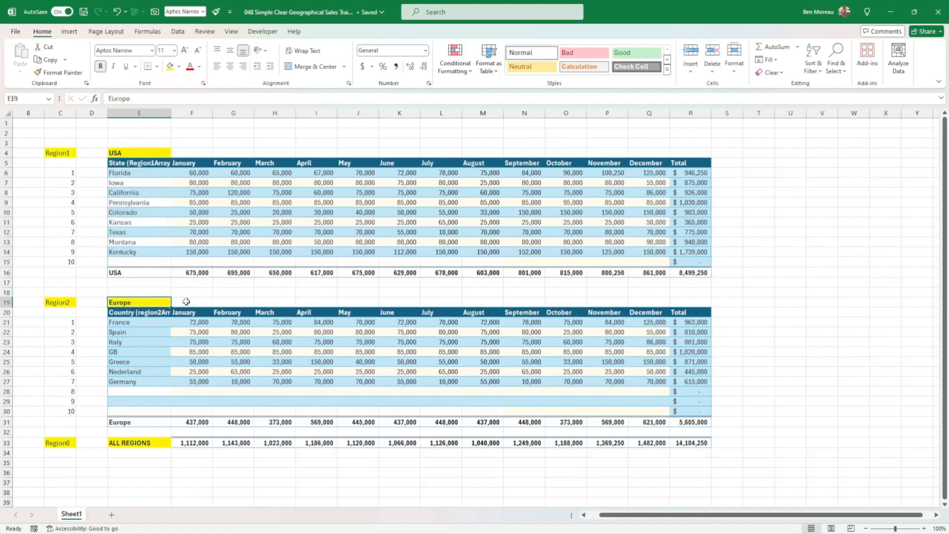
# Review the Europe country list E21:E30 with its spare rows, the month and Total columns, and the USA and ALL REGIONS total rows.
pyautogui.click(132, 323)
pyautogui.moveTo(132, 323); pyautogui.dragTo(127, 409)
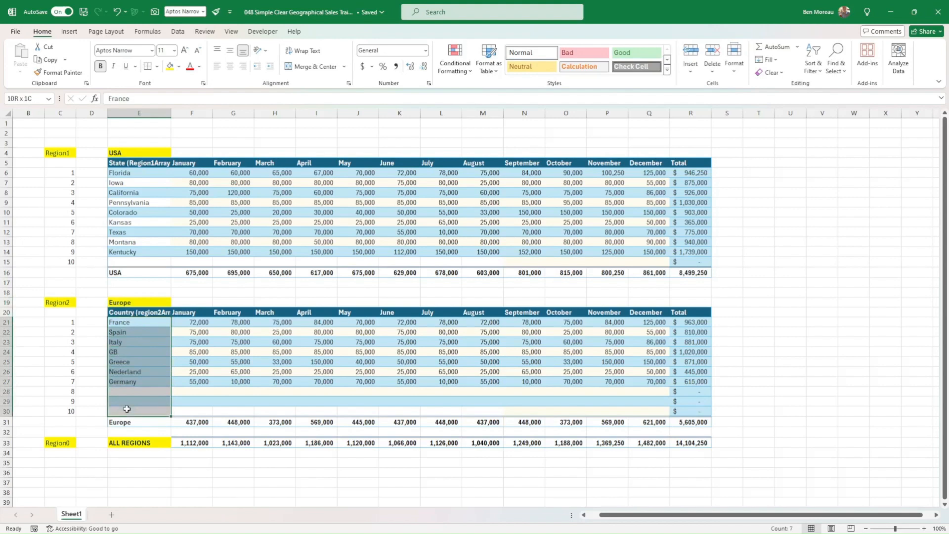
pyautogui.click(130, 322)
pyautogui.moveTo(130, 321); pyautogui.dragTo(147, 406)
pyautogui.click(132, 392)
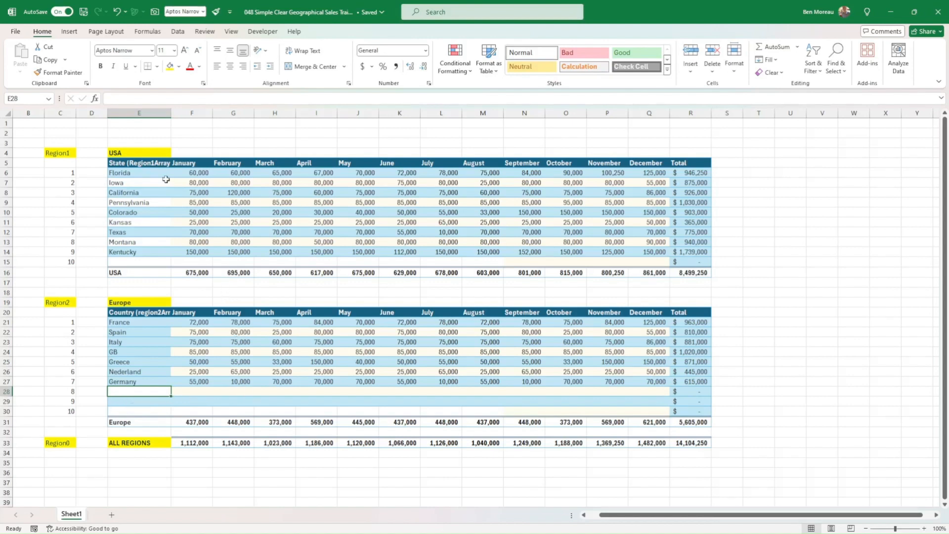
pyautogui.click(129, 160)
pyautogui.moveTo(196, 162); pyautogui.dragTo(658, 162)
pyautogui.click(697, 174)
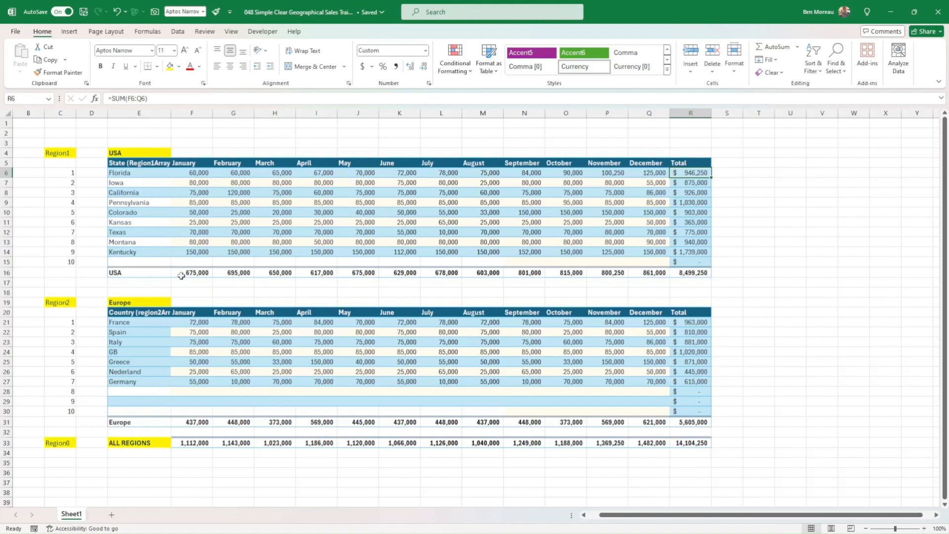
pyautogui.click(131, 273)
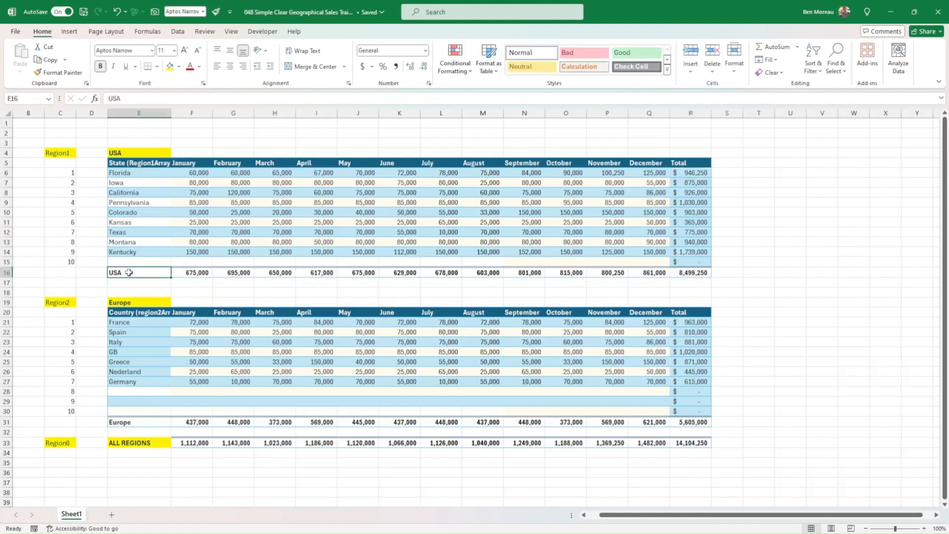
pyautogui.click(142, 445)
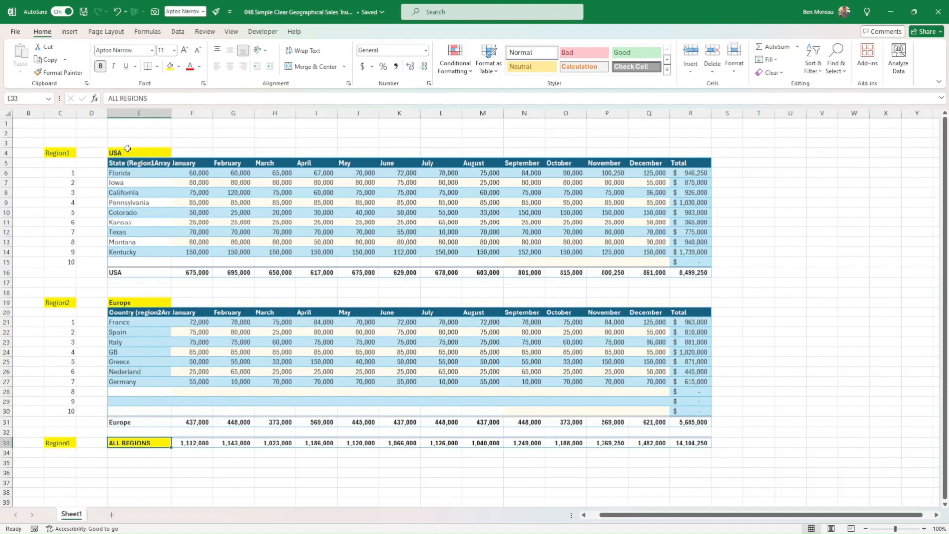
# Define the name Region1 for the USA heading cell E4, matching the label in C4.
pyautogui.click(67, 154)
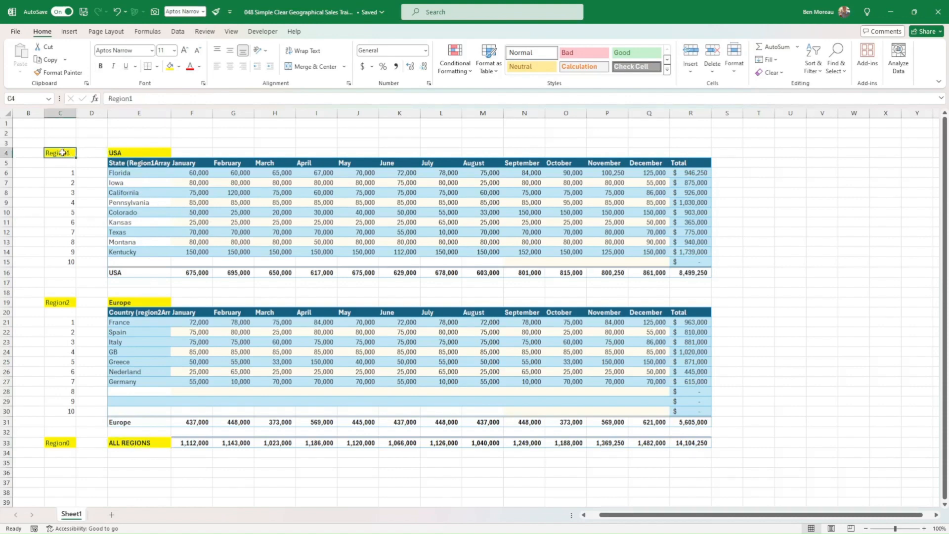
pyautogui.click(124, 154)
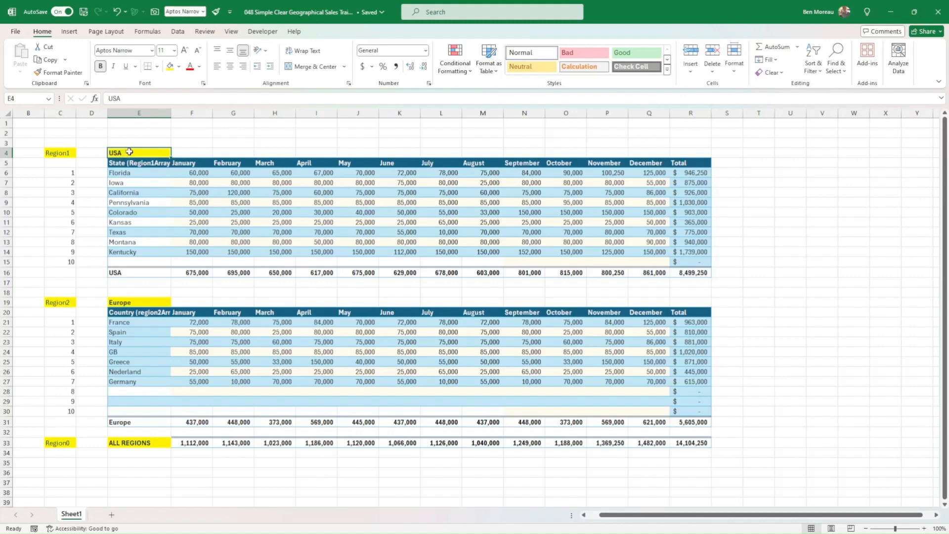
pyautogui.click(28, 98)
pyautogui.write('Region1')
pyautogui.press('Return')
pyautogui.press('Return')
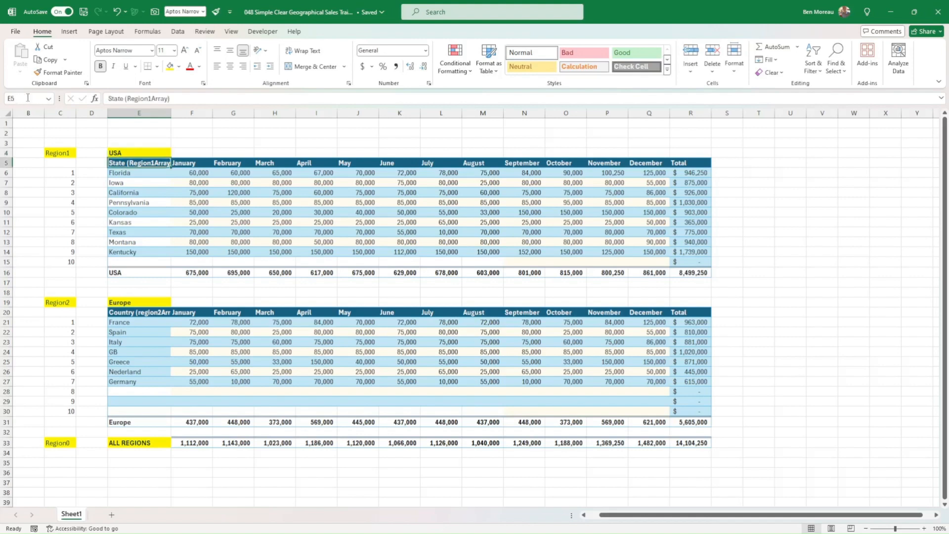
# Define the name Region2 for the Europe heading cell E19.
pyautogui.click(139, 303)
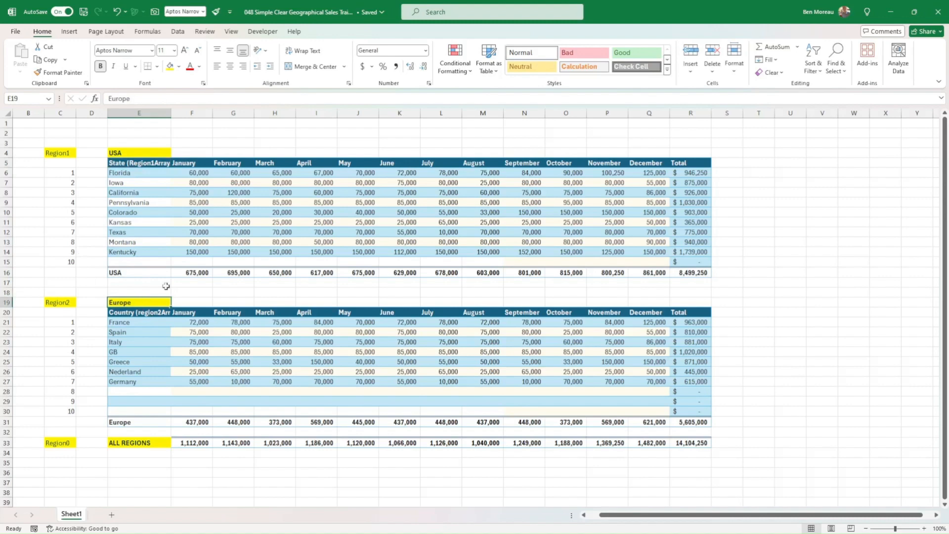
pyautogui.click(33, 98)
pyautogui.write('Region2')
pyautogui.press('Return')
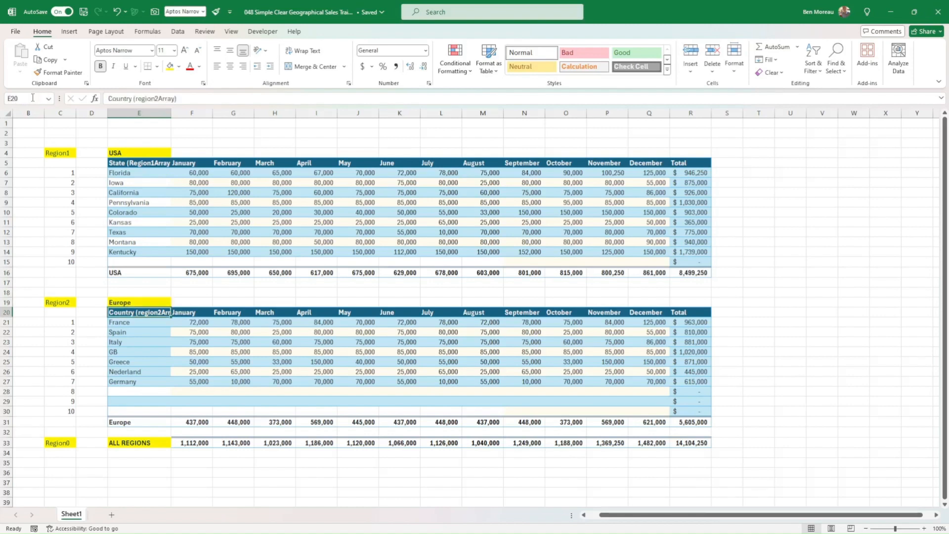
# Define the name Region0 for the ALL REGIONS cell E33.
pyautogui.click(131, 445)
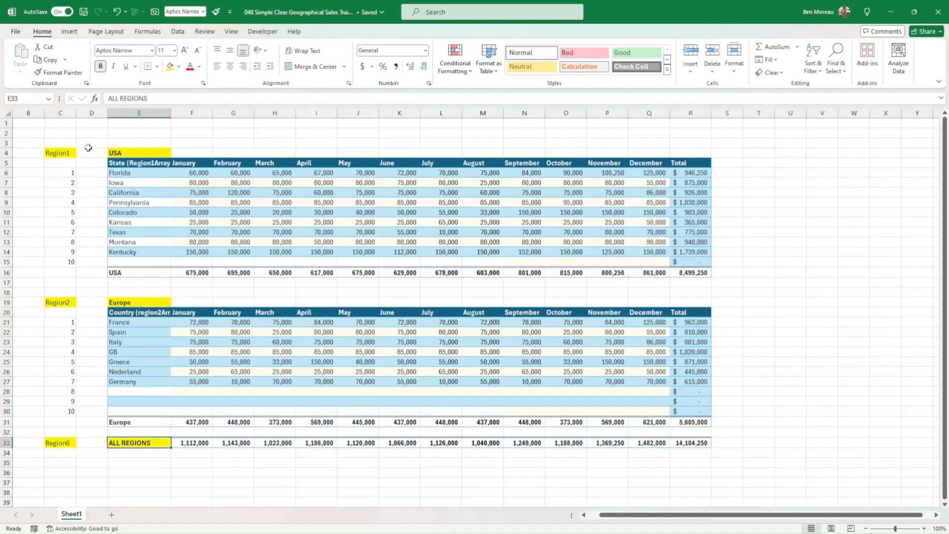
pyautogui.click(21, 98)
pyautogui.write('Region0')
pyautogui.press('Return')
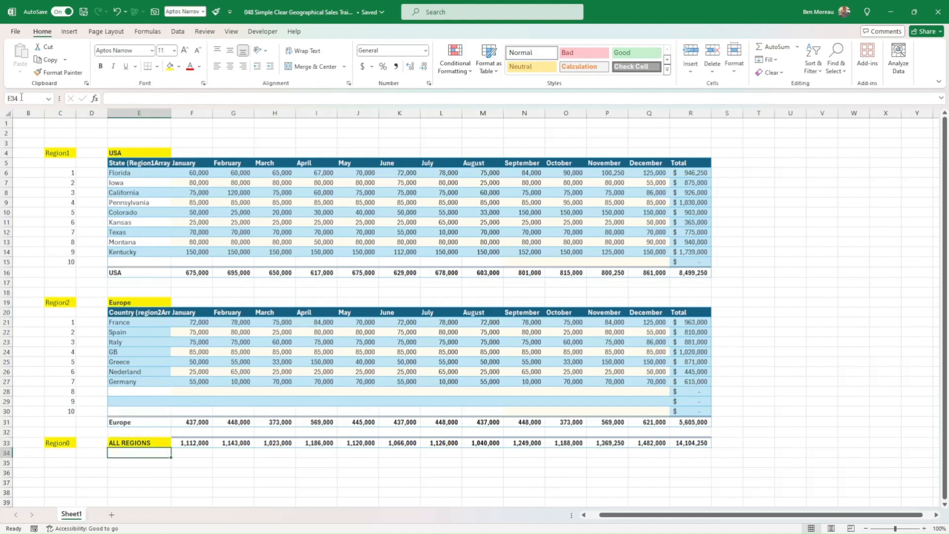
pyautogui.scroll(-1, 324, 432)
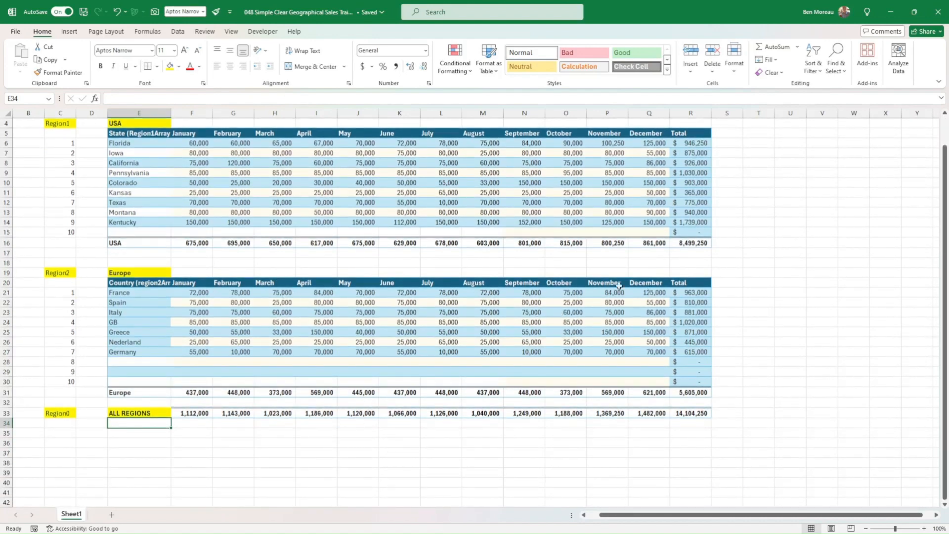
pyautogui.scroll(-3, 292, 335)
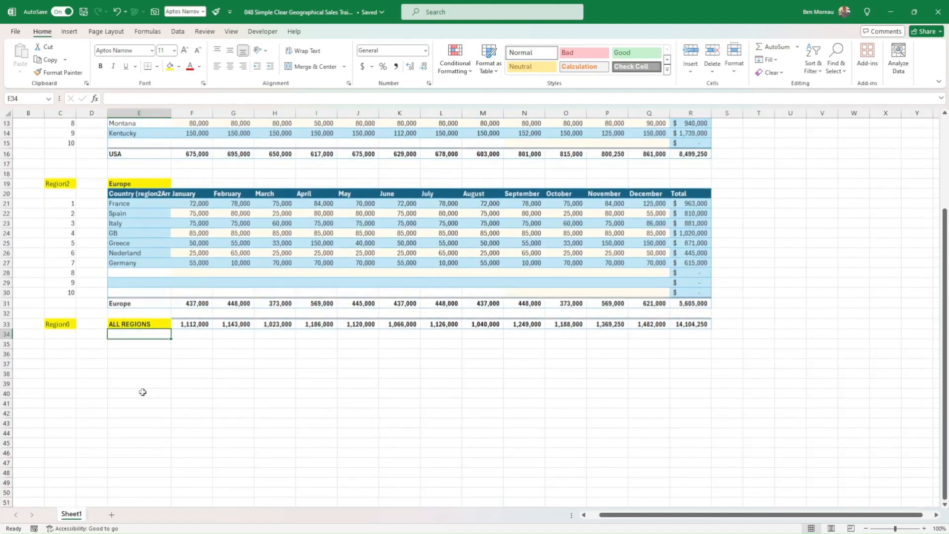
pyautogui.hotkey('alt', 'Tab')
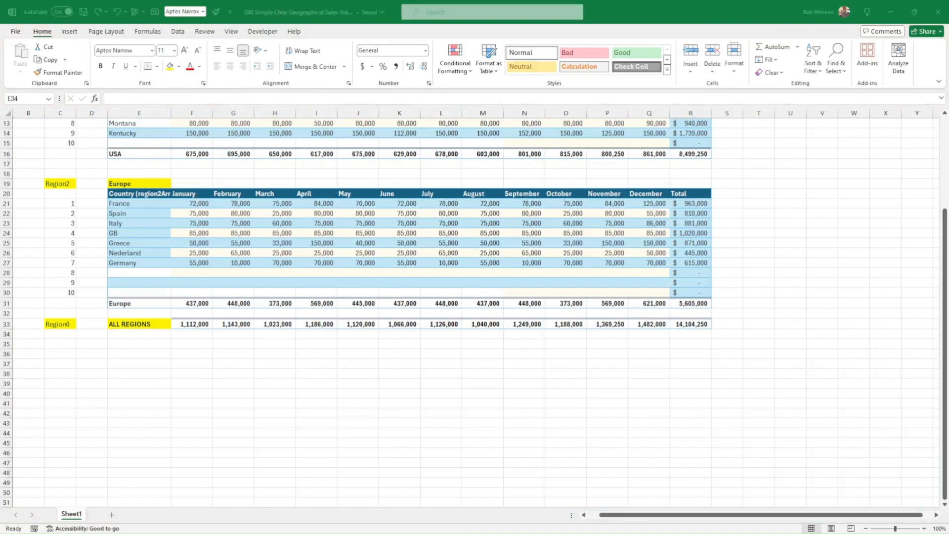
pyautogui.hotkey('alt', 'Tab')
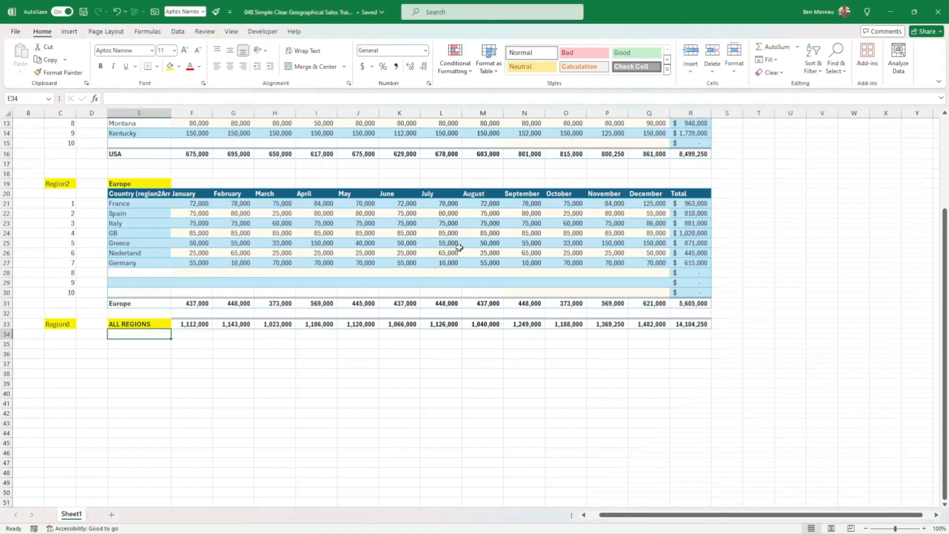
pyautogui.scroll(3, 460, 238)
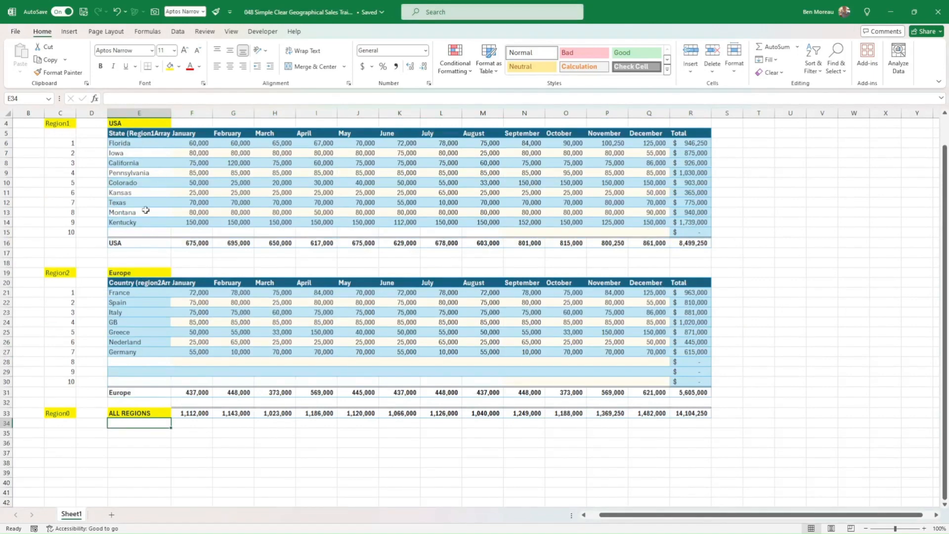
pyautogui.scroll(1, 283, 334)
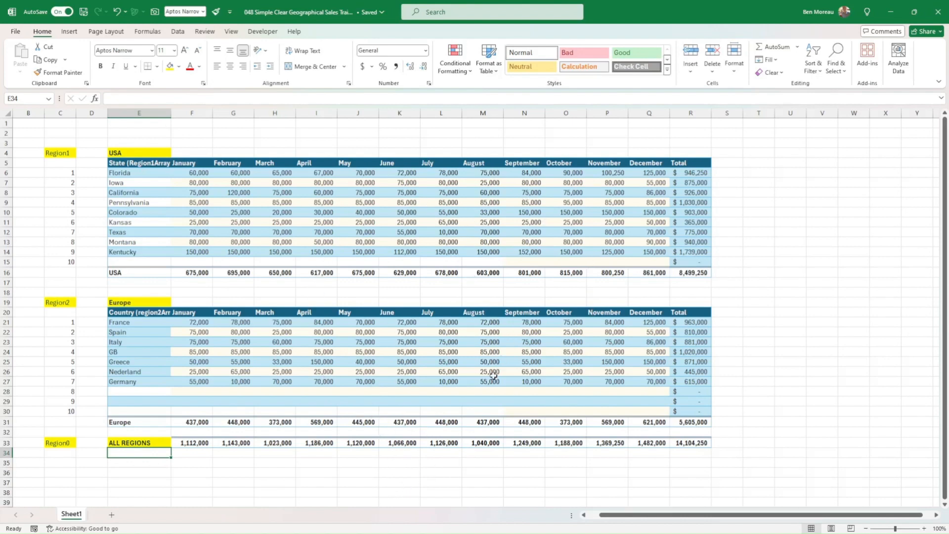
pyautogui.scroll(-4, 497, 380)
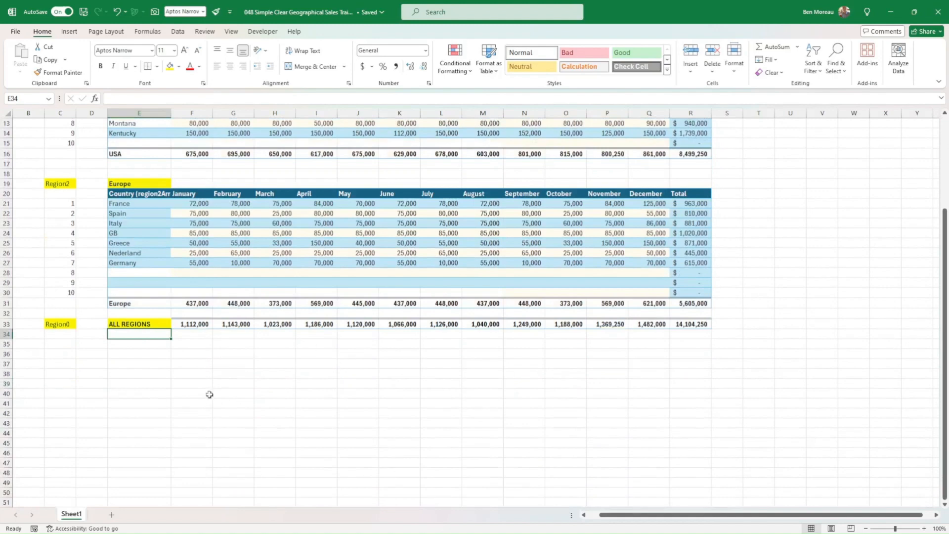
pyautogui.click(126, 365)
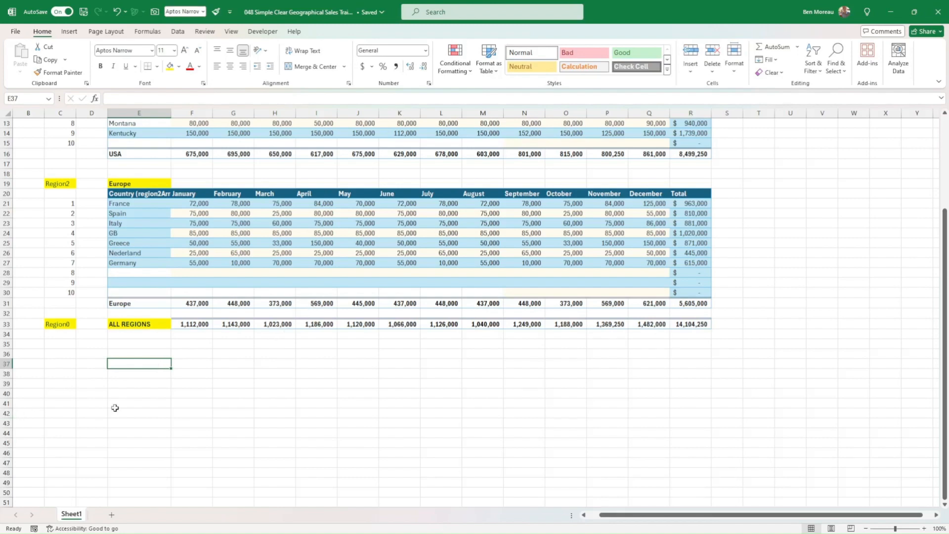
pyautogui.click(118, 324)
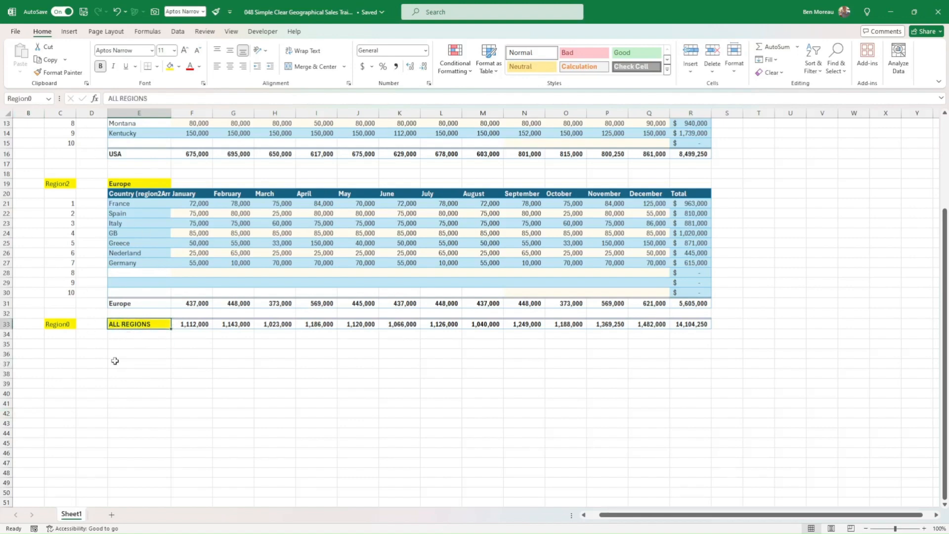
# Add the list headers "Belong to" in D36 and "Region/area" in E36 below the ALL REGIONS row.
pyautogui.click(96, 352)
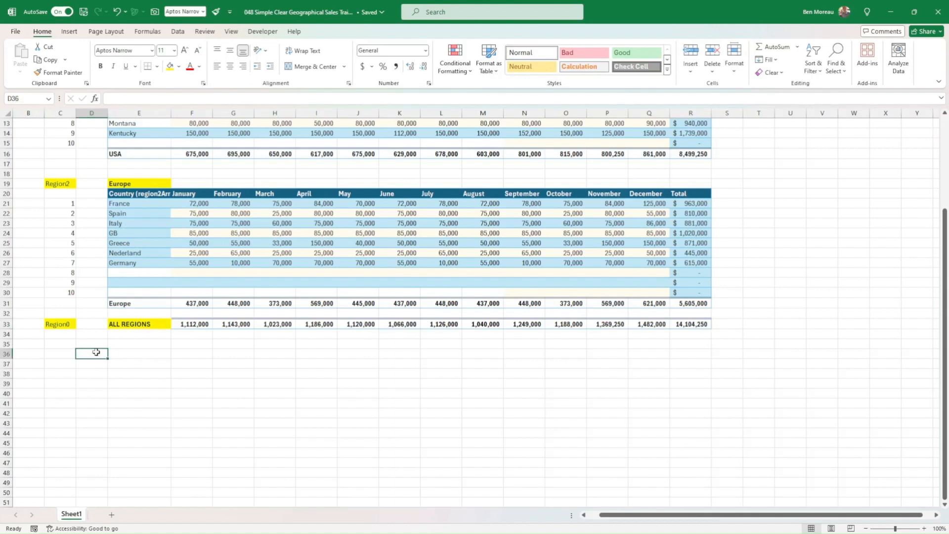
pyautogui.write('B')
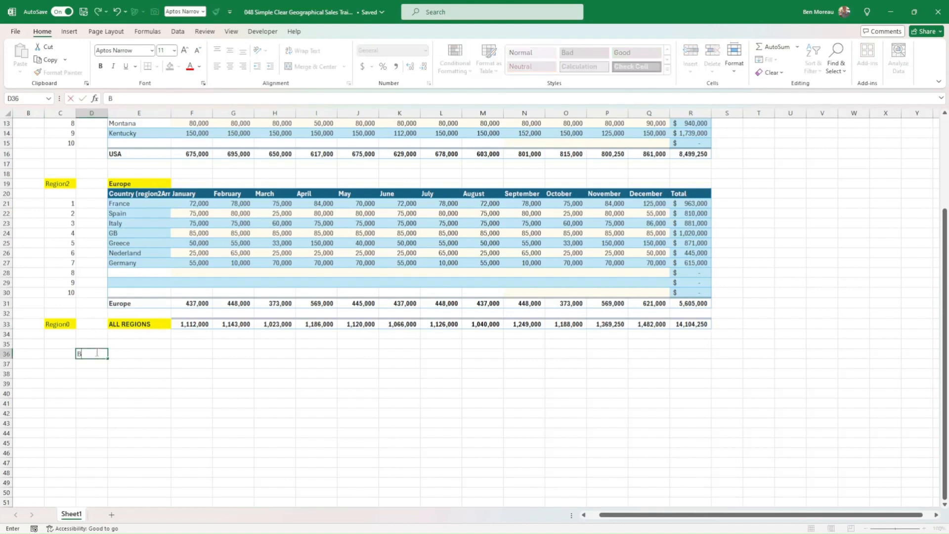
pyautogui.write('elong to')
pyautogui.hotkey('ctrl', 'Return')
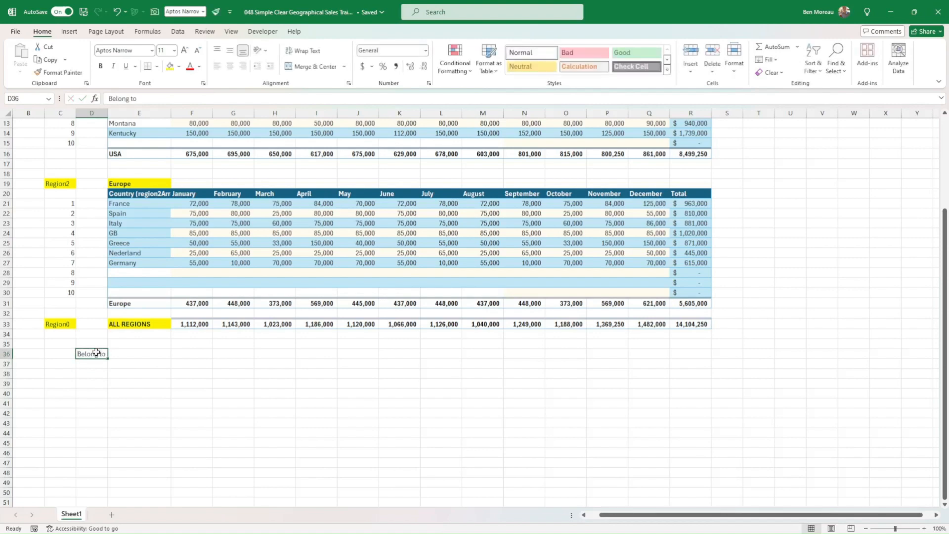
pyautogui.press('Right')
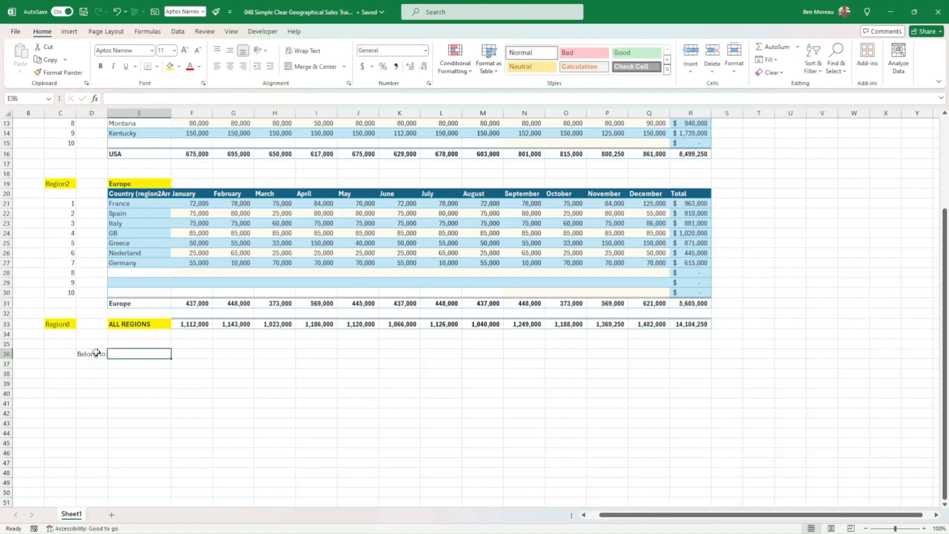
pyautogui.write('Region/')
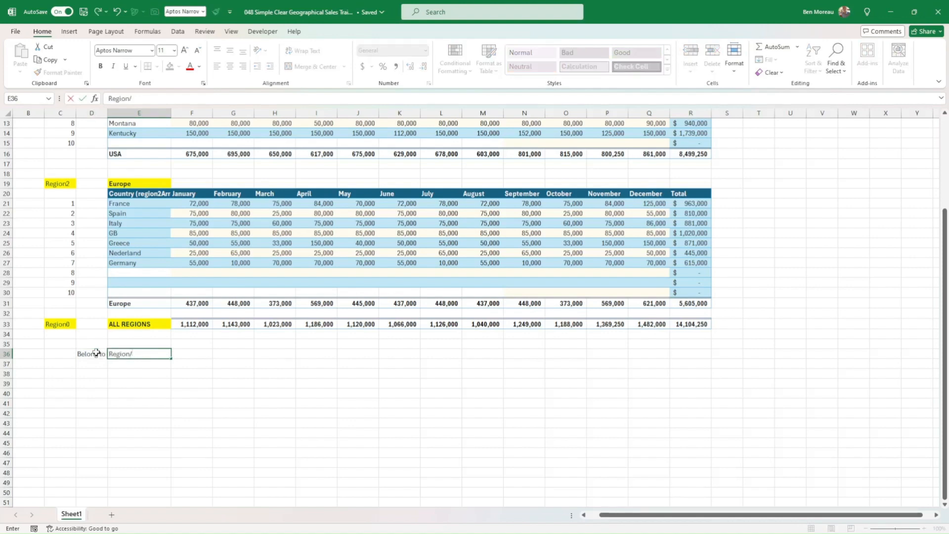
pyautogui.write('area')
pyautogui.press('Return')
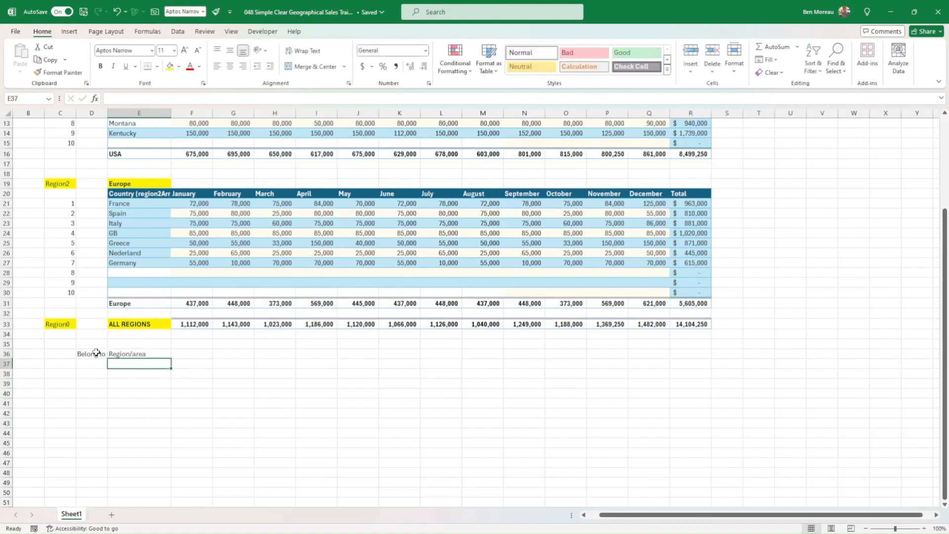
# Enter the formula =region0 in E37 as the first Region/area entry.
pyautogui.write('=regio')
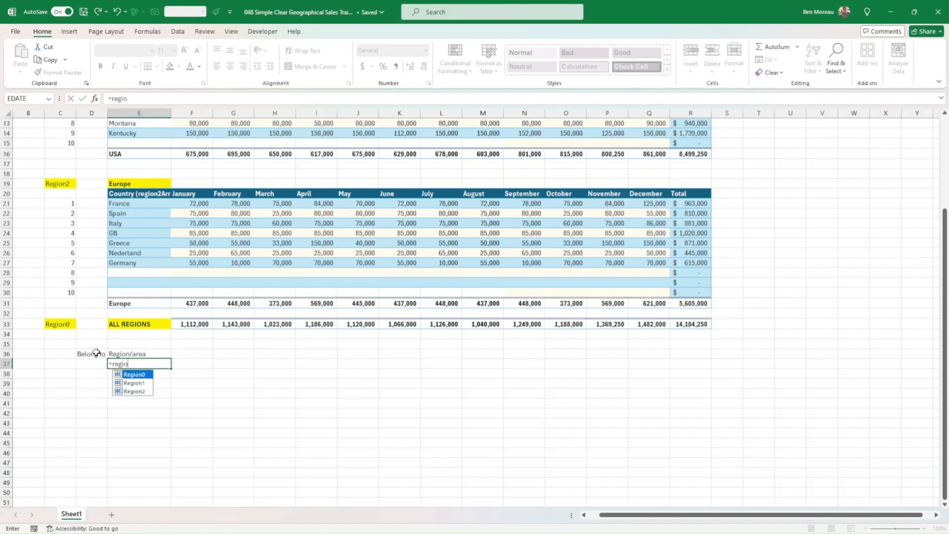
pyautogui.write('n0')
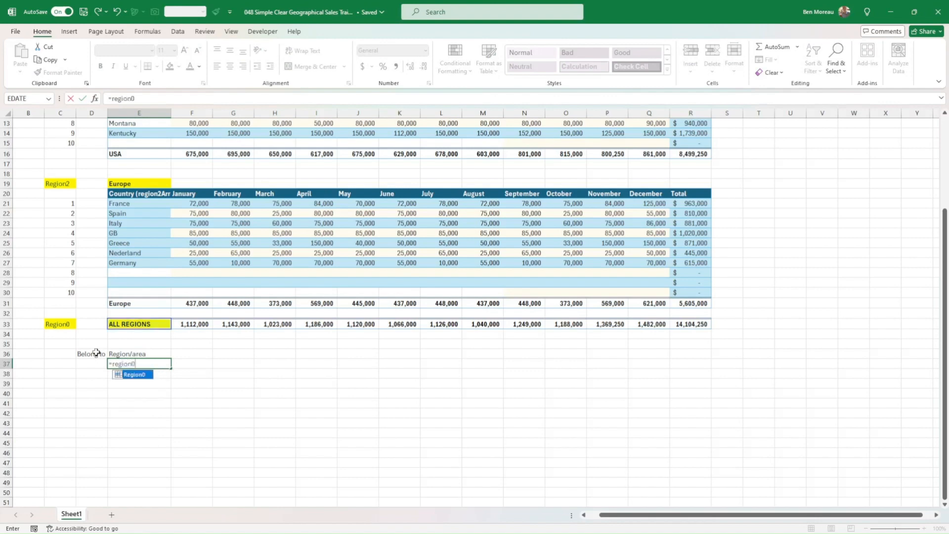
pyautogui.press('Return')
pyautogui.press('Up')
pyautogui.press('Left')
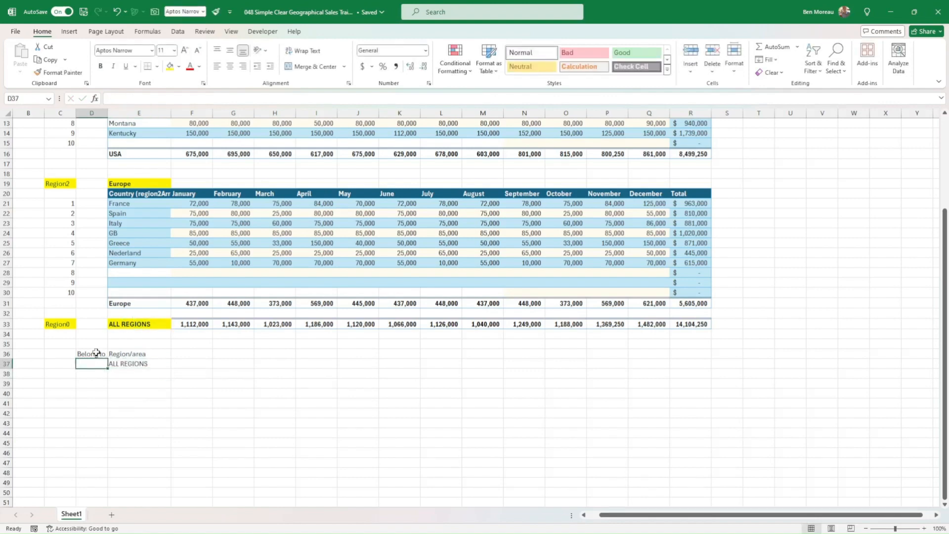
# Enter the formula =region1 in E38 as the second Region/area entry.
pyautogui.press('Right')
pyautogui.press('Down')
pyautogui.write('=')
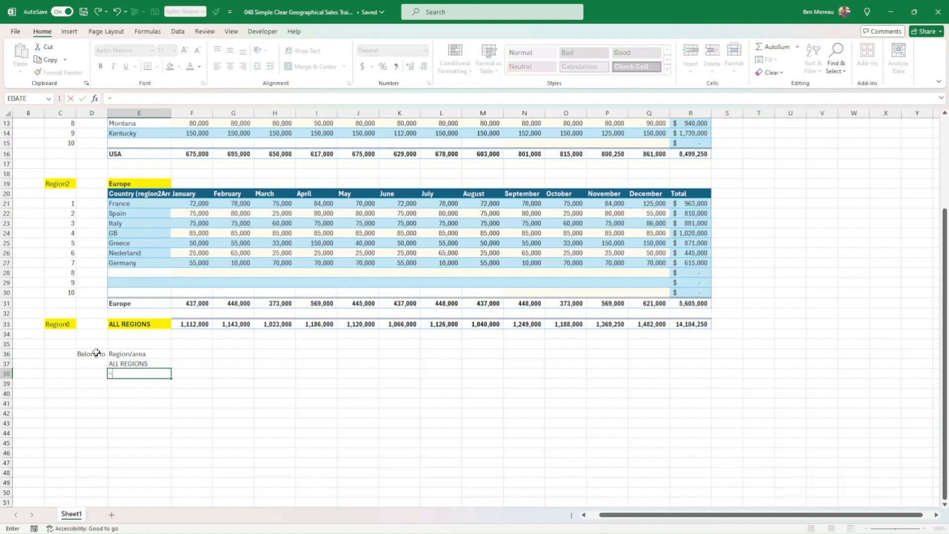
pyautogui.write('region1')
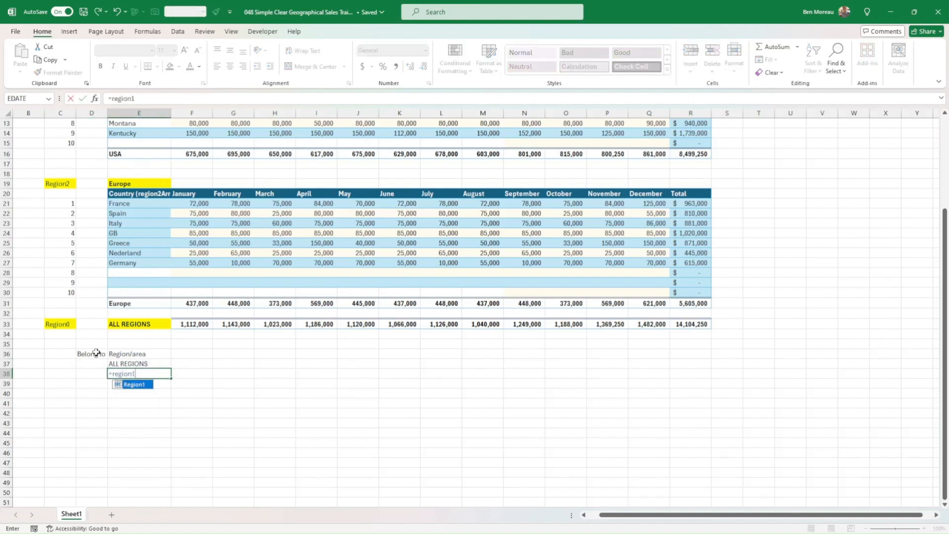
pyautogui.press('Return')
# Assign the USA row to its parent area with the formula =region0 in D38 under Belong to.
pyautogui.press('Up')
pyautogui.press('Left')
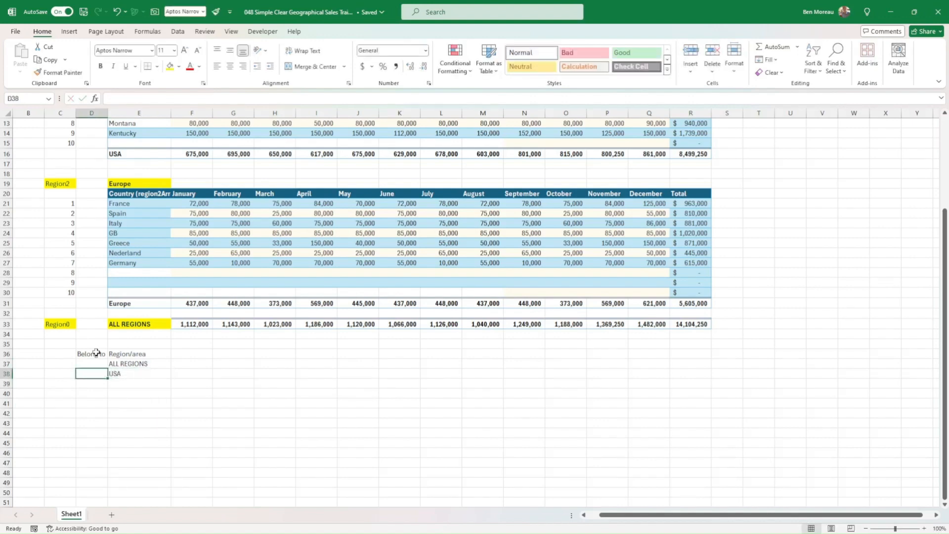
pyautogui.write('=reg')
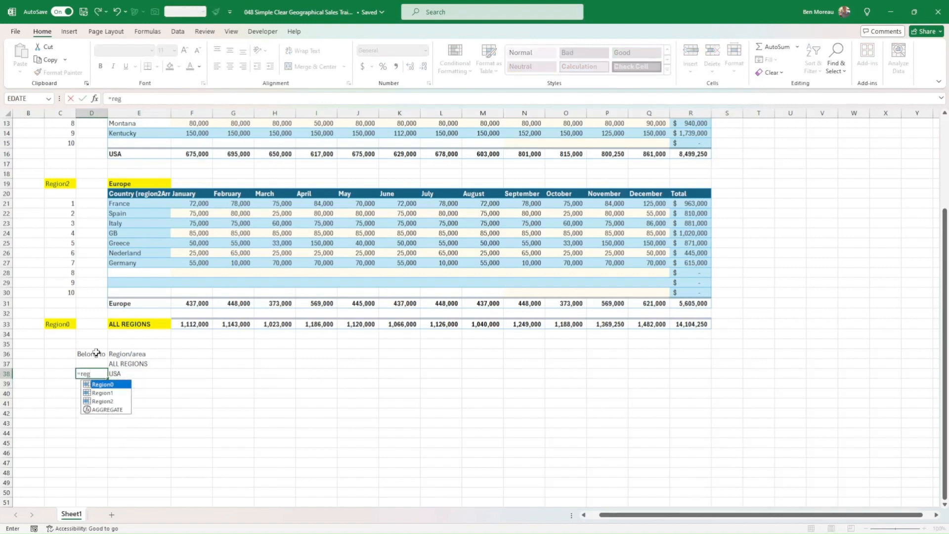
pyautogui.write('ion0')
pyautogui.press('Return')
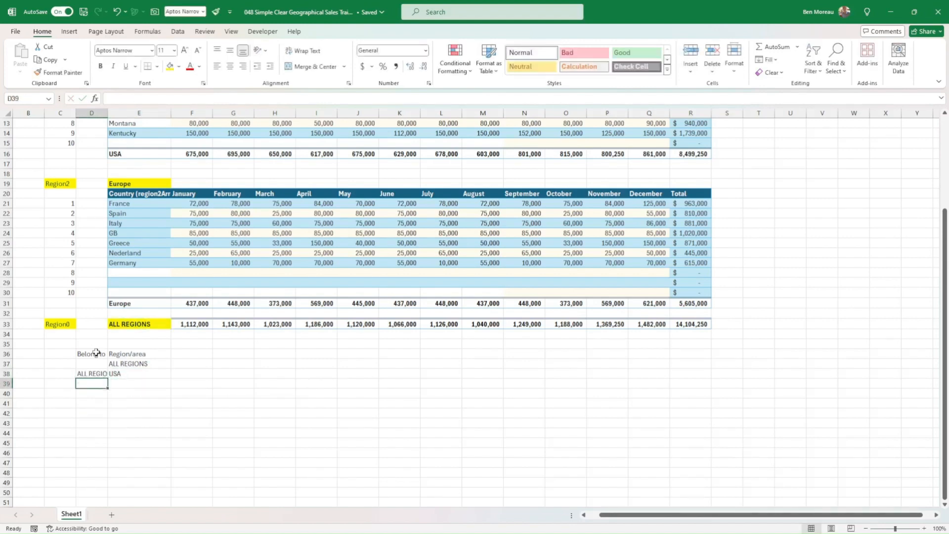
# Enter the formula =region2 in E39 as the third Region/area entry.
pyautogui.press('Right')
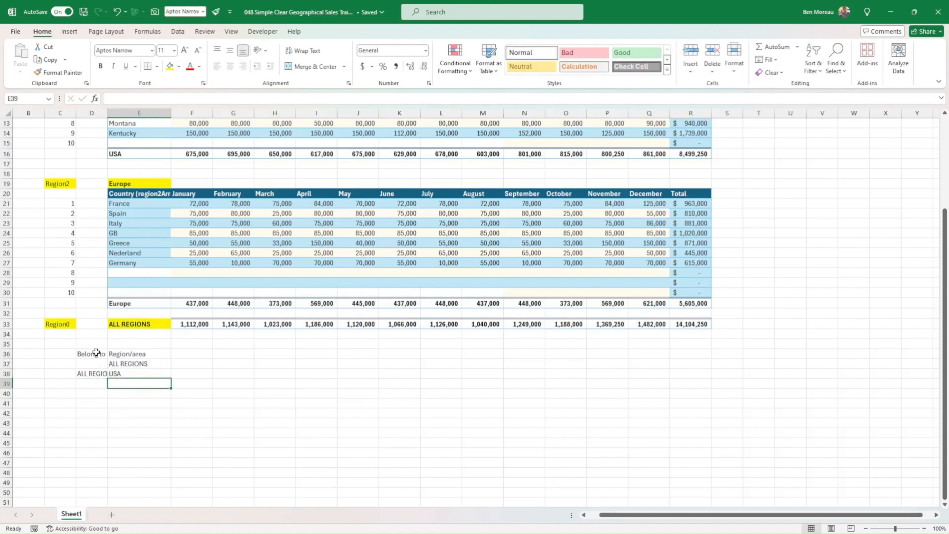
pyautogui.write('region2')
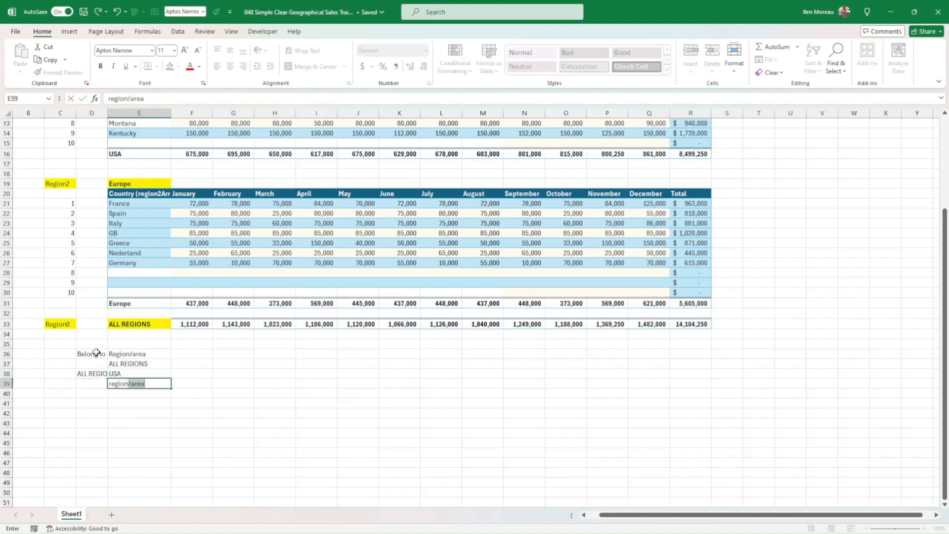
pyautogui.press('Return')
pyautogui.press('Up')
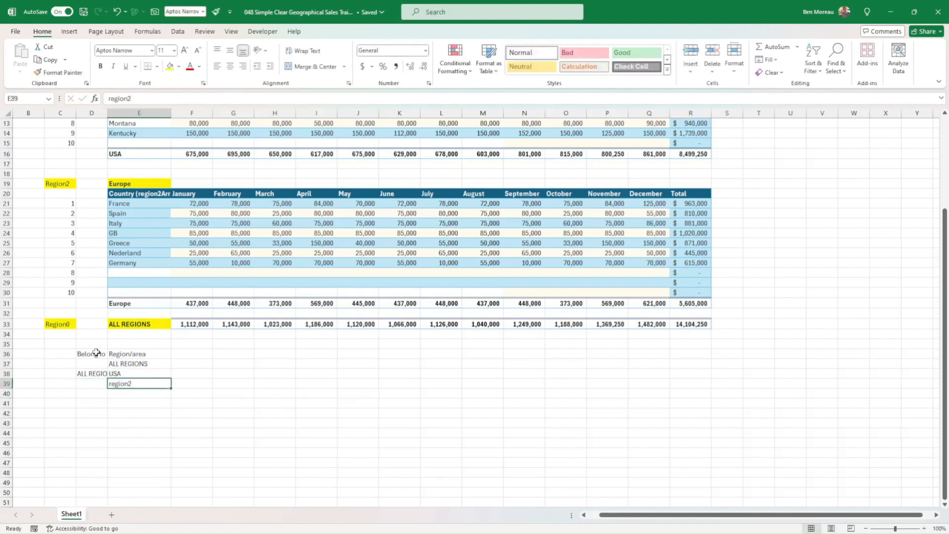
pyautogui.write('region2')
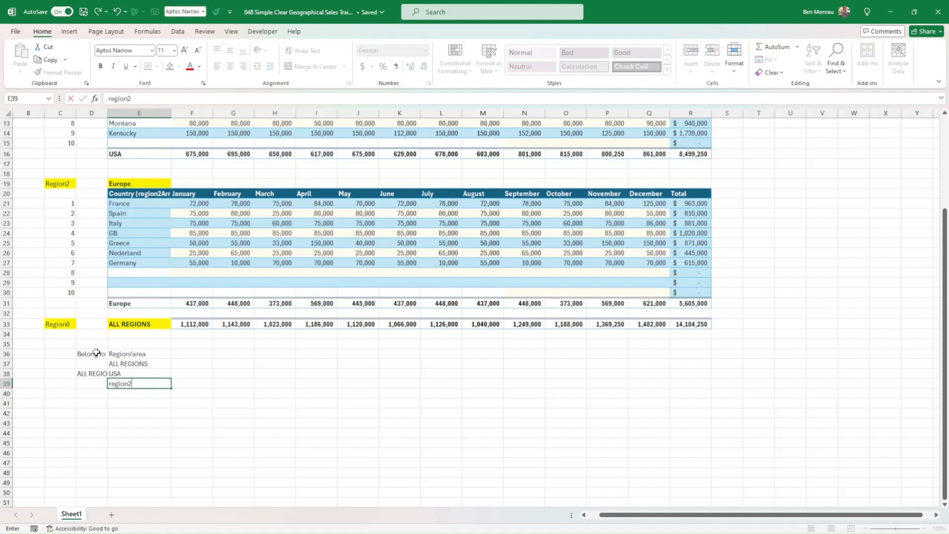
pyautogui.press('Return')
pyautogui.press('Up')
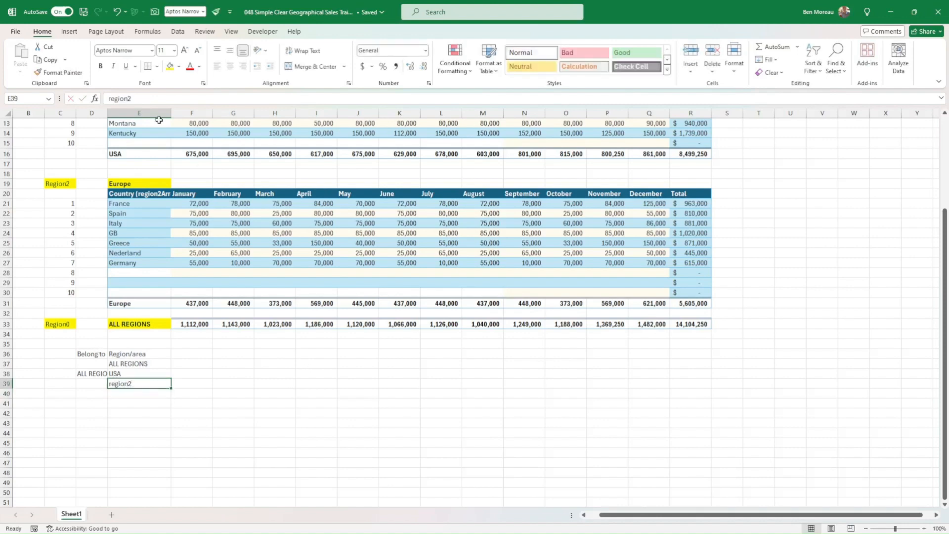
pyautogui.click(108, 98)
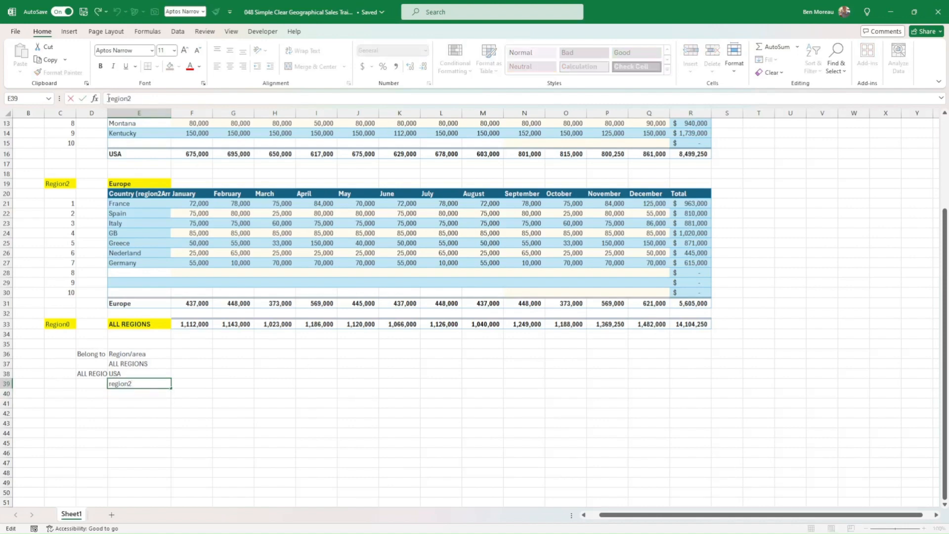
pyautogui.write('=')
pyautogui.press('Return')
pyautogui.press('Up')
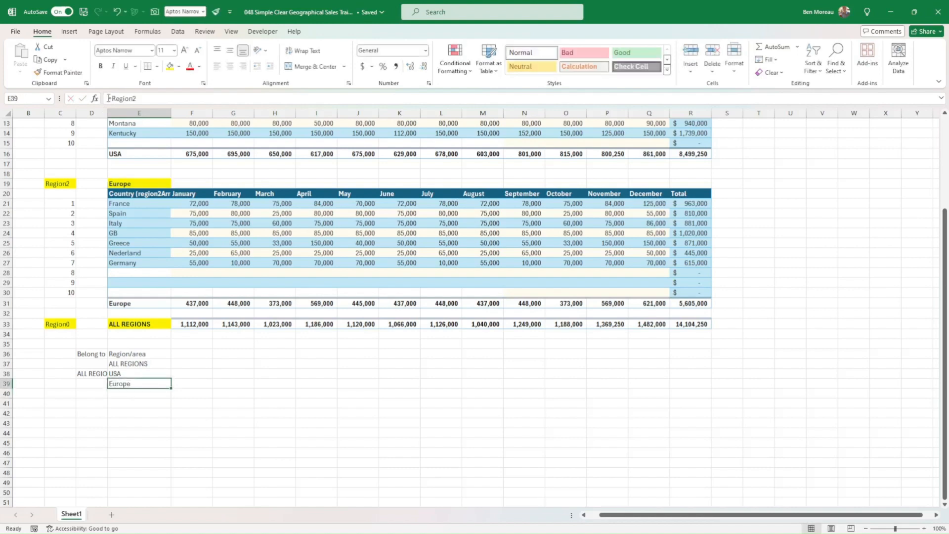
# Assign the Europe row to its parent area by referencing the Belong to cell above it in D39.
pyautogui.press('Left')
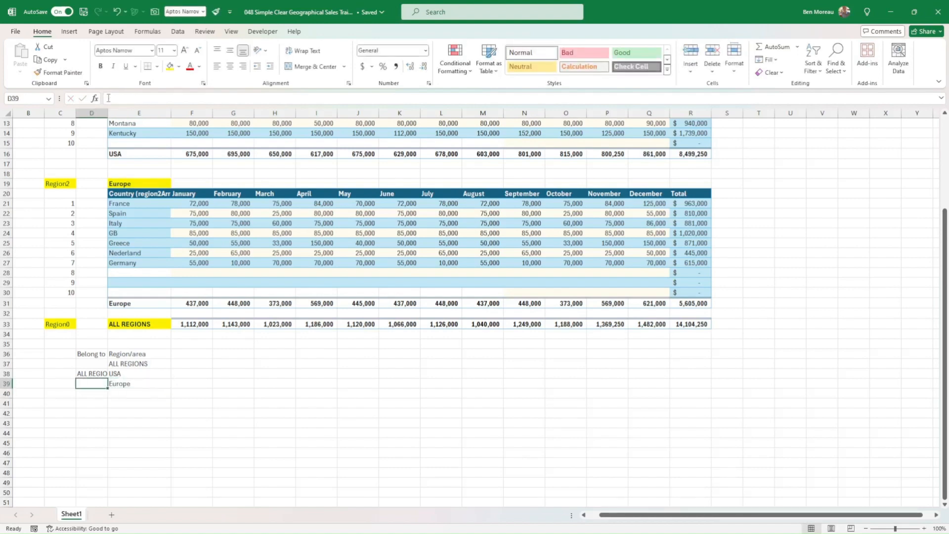
pyautogui.write('=')
pyautogui.press('Up')
pyautogui.press('Return')
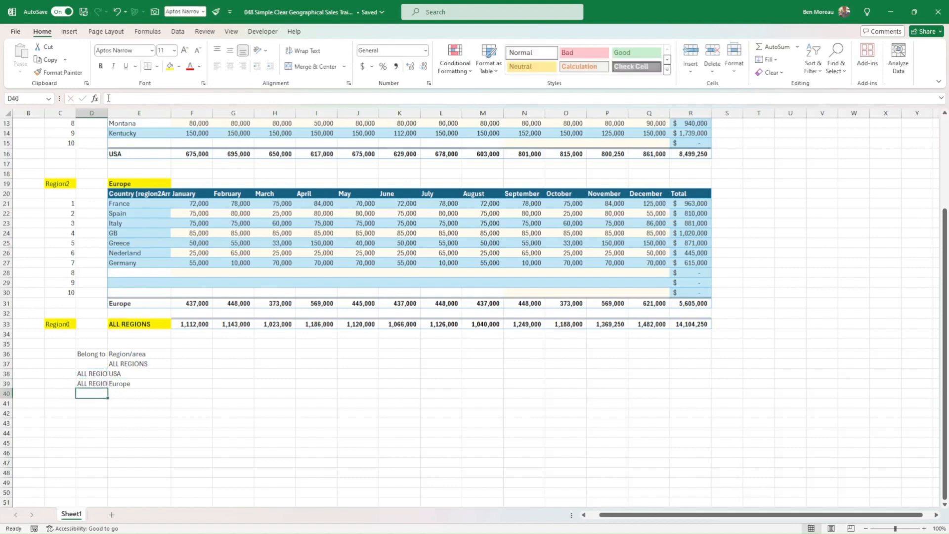
pyautogui.press('Up')
pyautogui.press('Right')
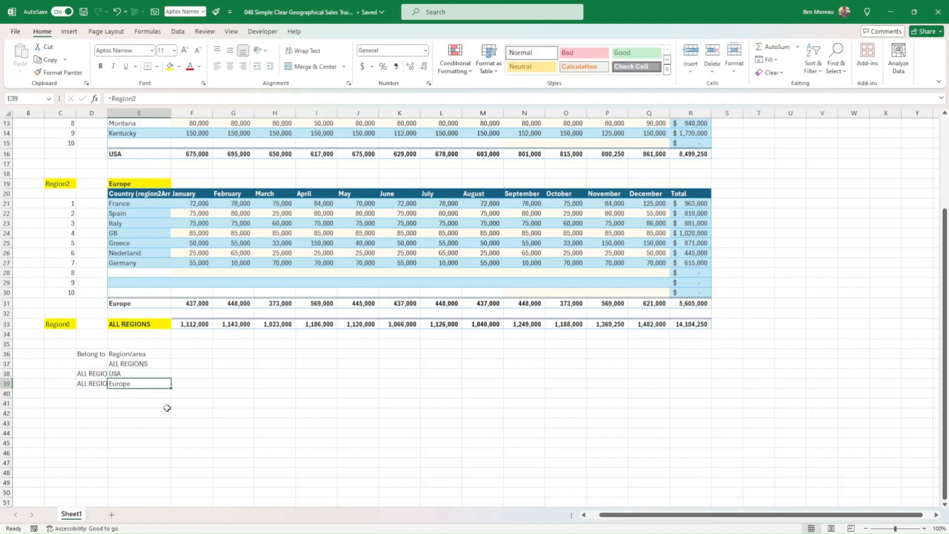
# Enter the formula =E6 in E40 to link the first USA state into the Region/area list.
pyautogui.click(118, 393)
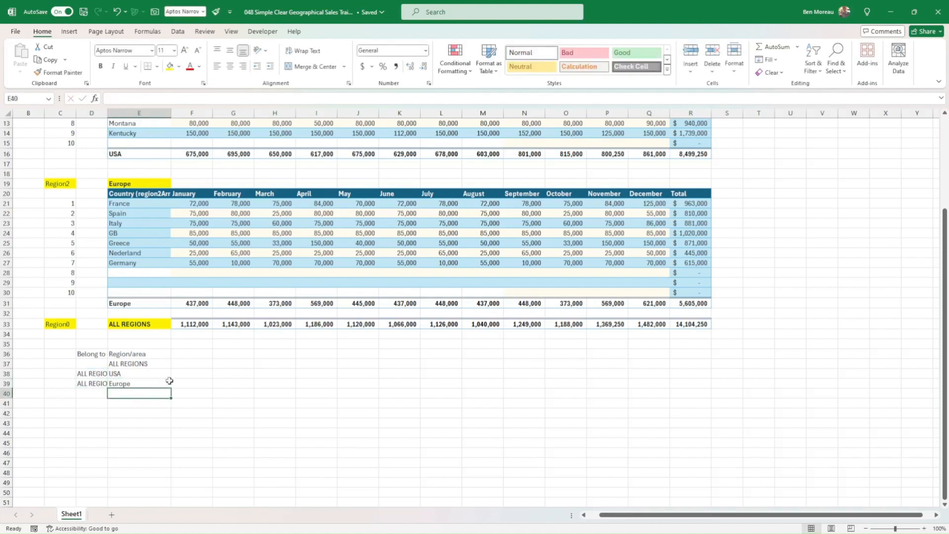
pyautogui.click(133, 383)
pyautogui.click(136, 394)
pyautogui.write('=')
pyautogui.scroll(3, 214, 291)
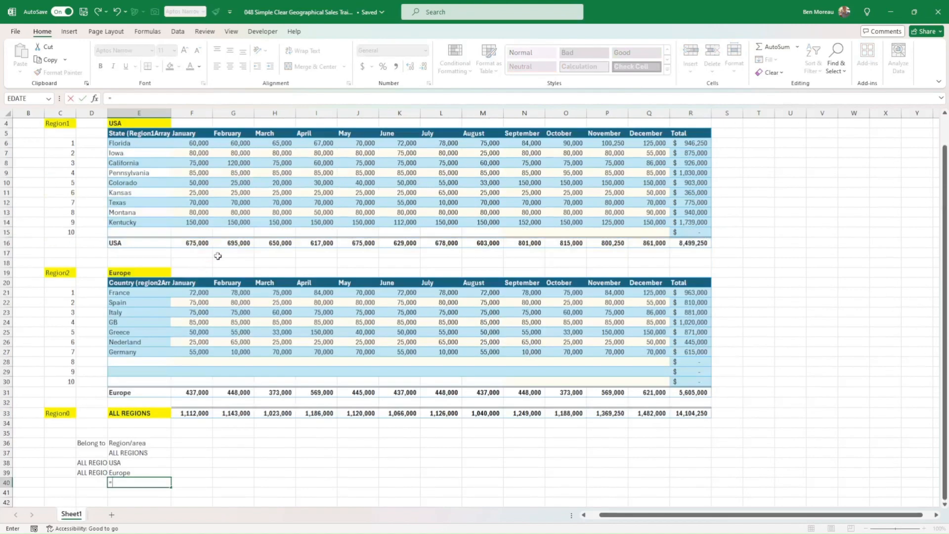
pyautogui.click(127, 143)
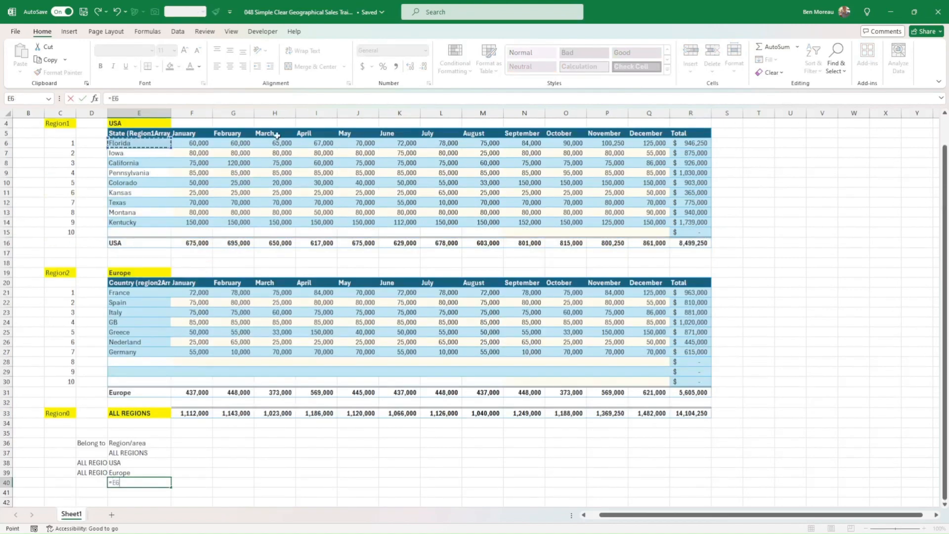
pyautogui.press('Return')
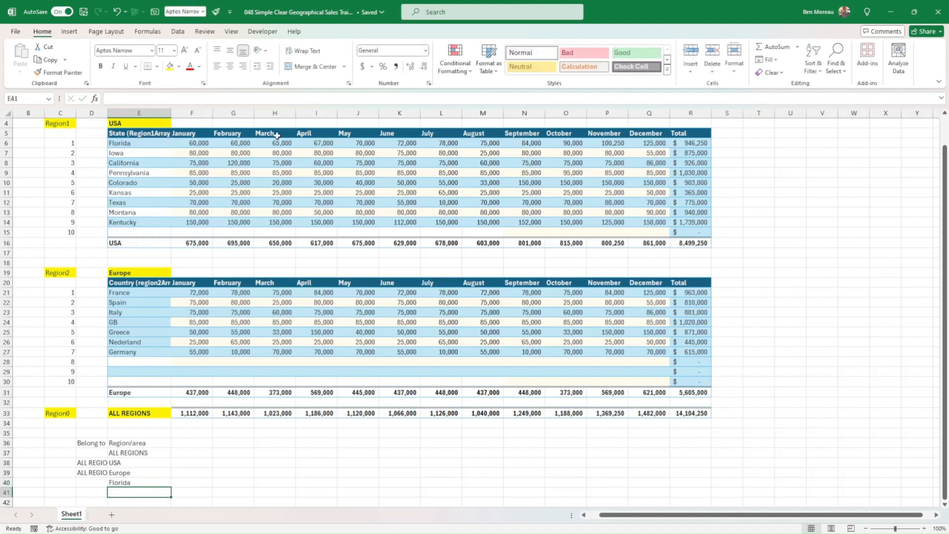
# Fill the state formula from E40 down through E49 to cover all ten USA table rows.
pyautogui.moveTo(92, 143); pyautogui.dragTo(94, 231)
pyautogui.scroll(-7, 173, 218)
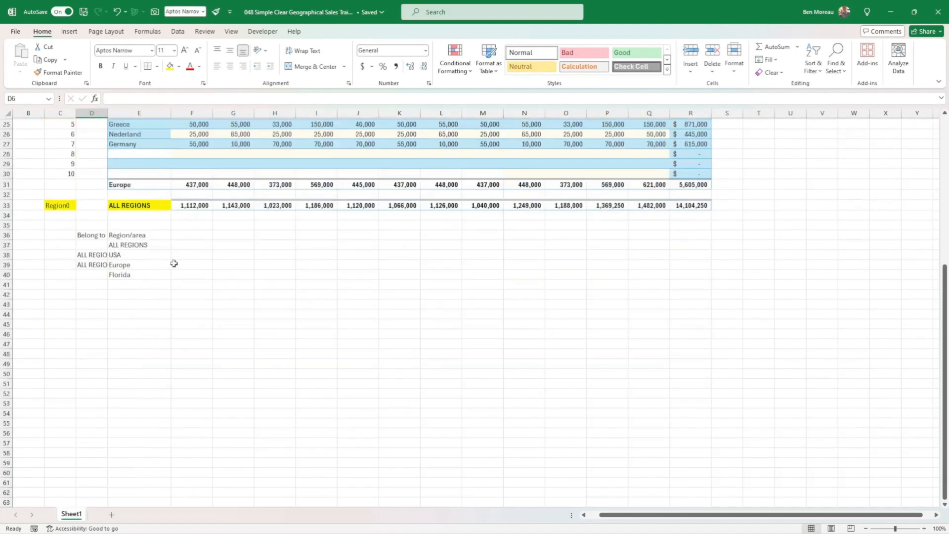
pyautogui.click(153, 274)
pyautogui.moveTo(171, 279); pyautogui.dragTo(174, 367)
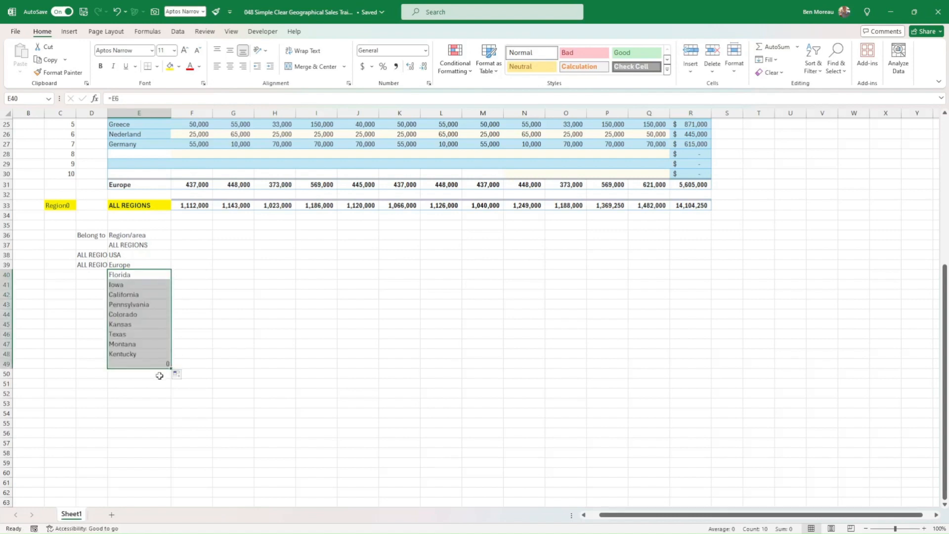
# Enter the formula =E21 in E50 to link the first European country into the Region/area list.
pyautogui.click(156, 373)
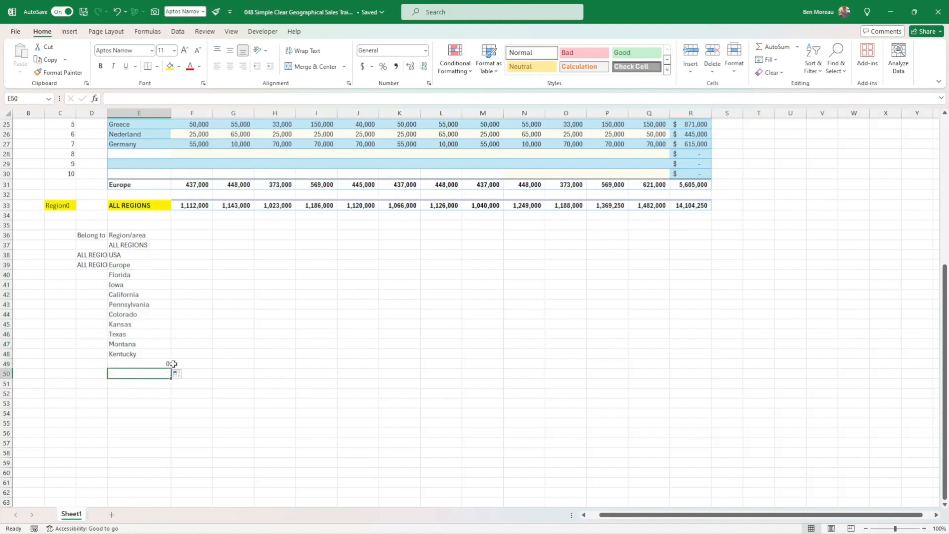
pyautogui.write('=')
pyautogui.scroll(3, 182, 357)
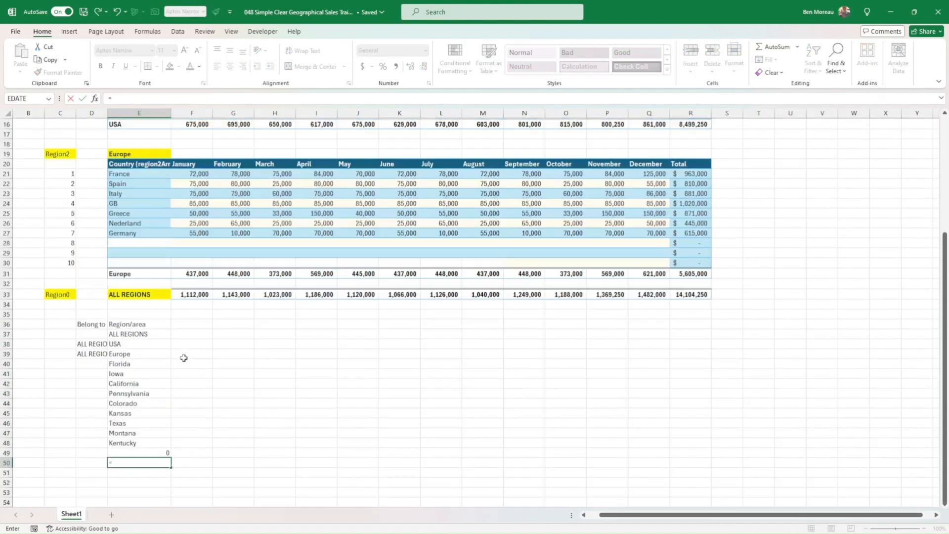
pyautogui.click(130, 174)
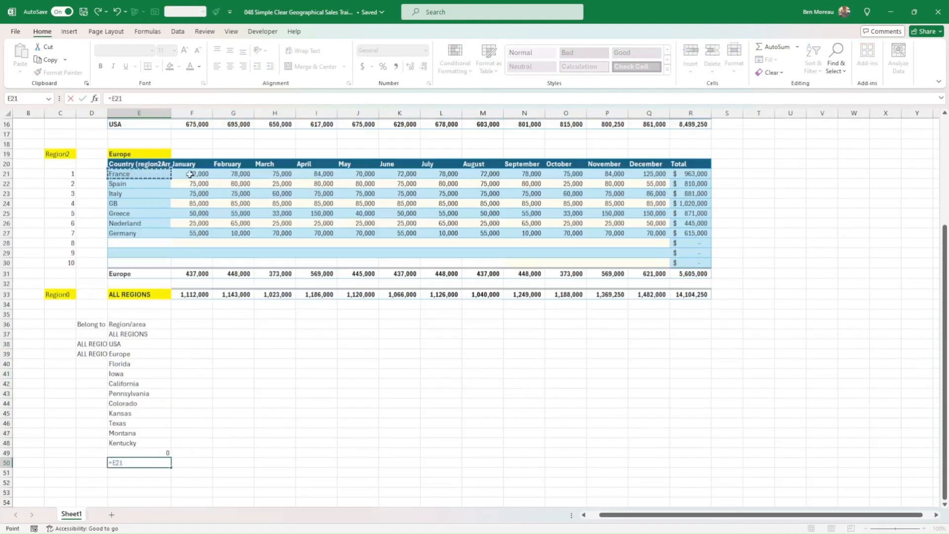
pyautogui.press('Return')
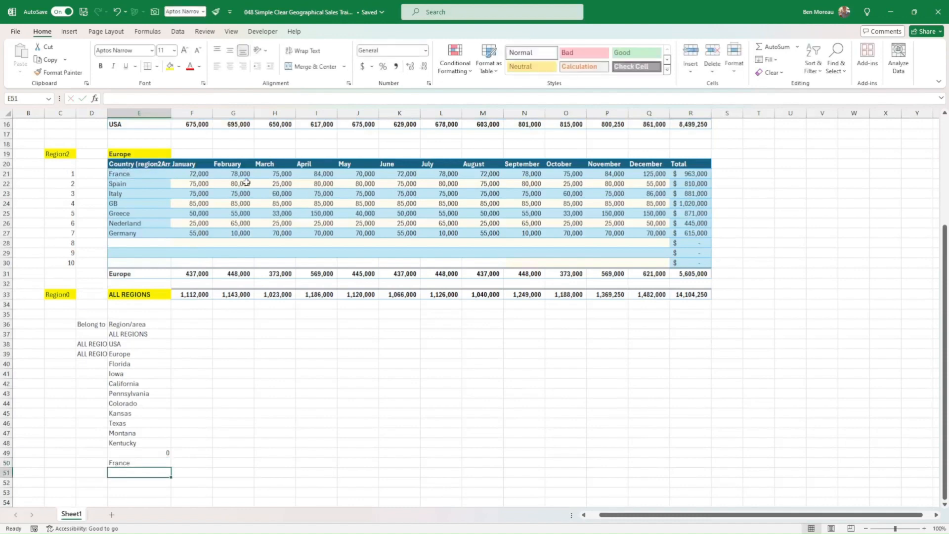
# Fill the country formula from E50 down through E59 to cover all ten Europe table rows.
pyautogui.scroll(-4, 260, 409)
pyautogui.click(168, 345)
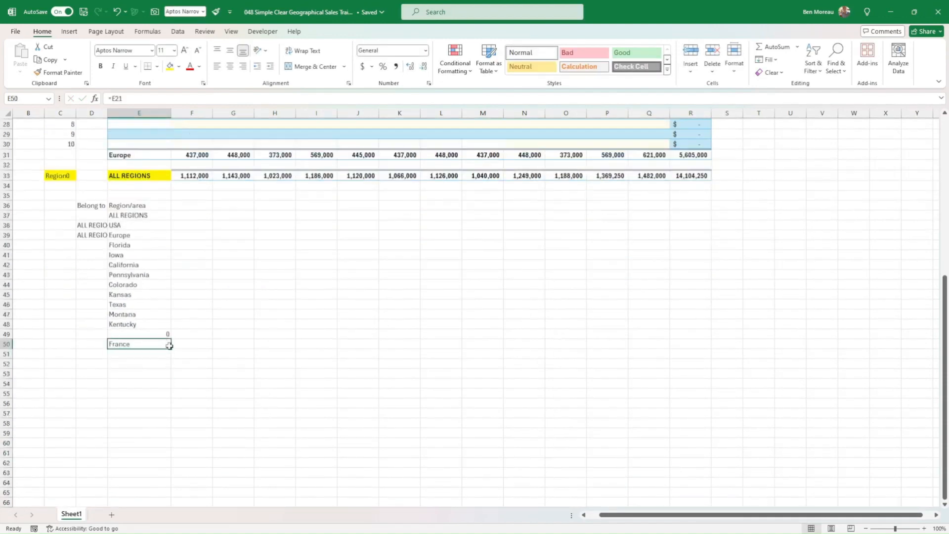
pyautogui.moveTo(172, 349); pyautogui.dragTo(164, 437)
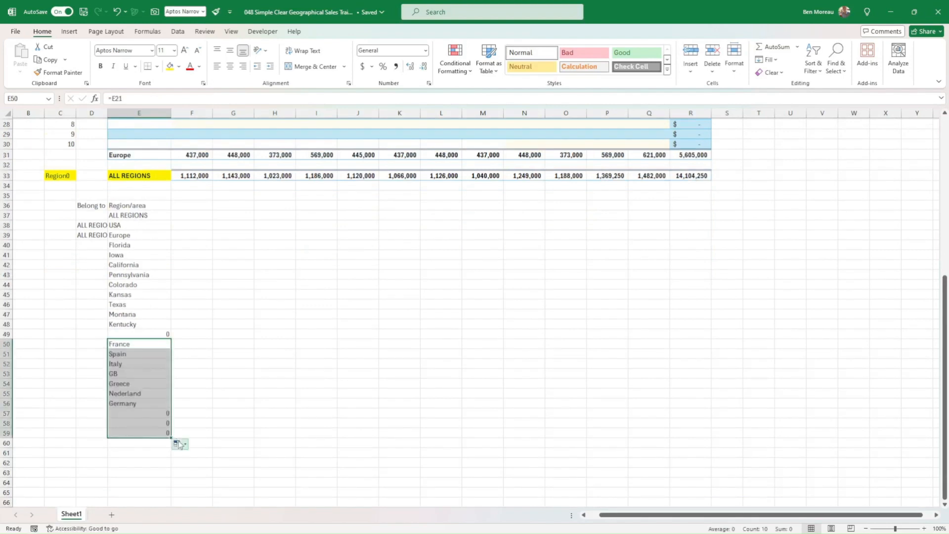
pyautogui.click(207, 411)
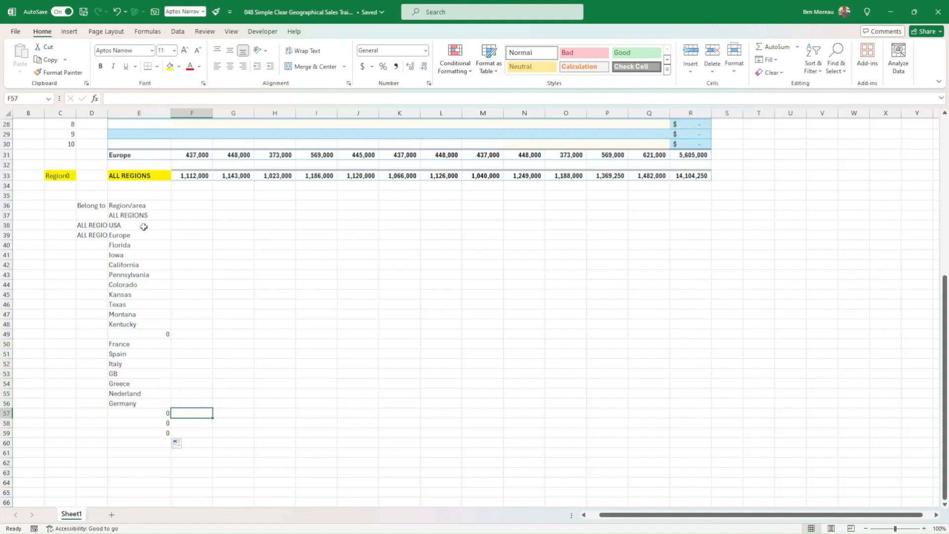
# Assign the state rows to the USA with the formula =region1 in D40, filled down through D49.
pyautogui.click(97, 244)
pyautogui.scroll(6, 198, 246)
pyautogui.scroll(3, 197, 246)
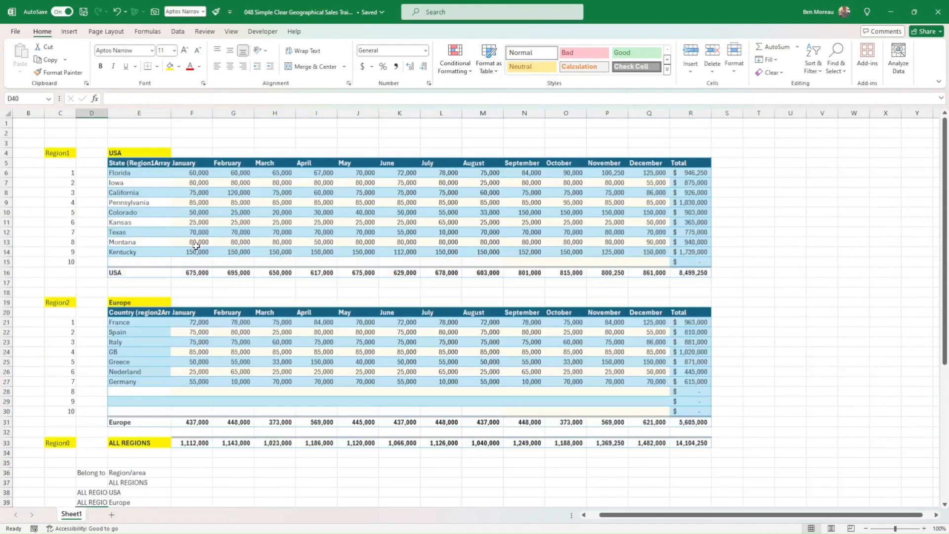
pyautogui.scroll(-1, 198, 249)
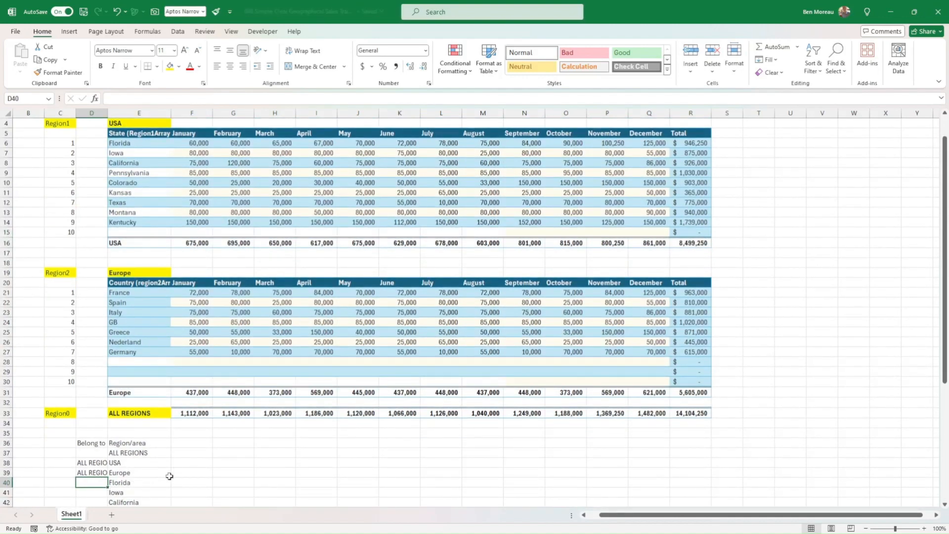
pyautogui.click(131, 483)
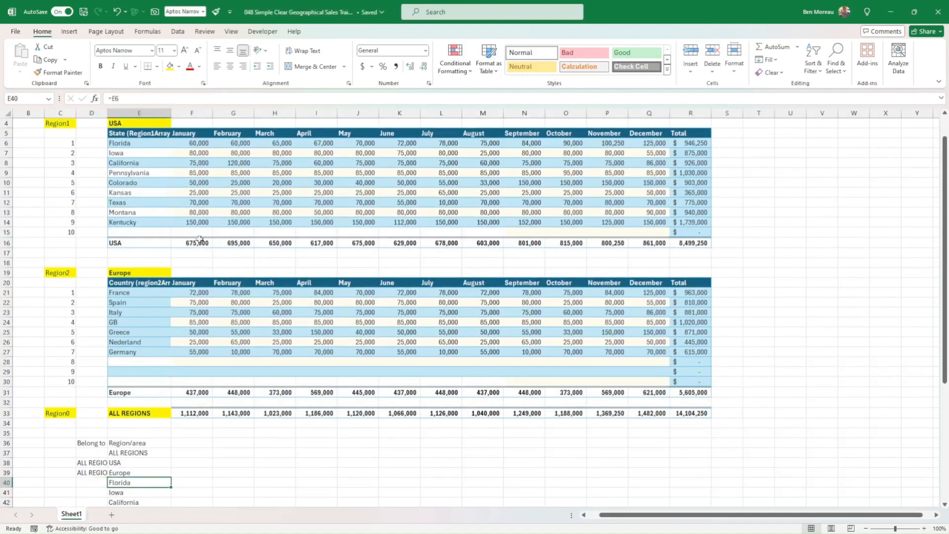
pyautogui.click(99, 481)
pyautogui.write('=regi')
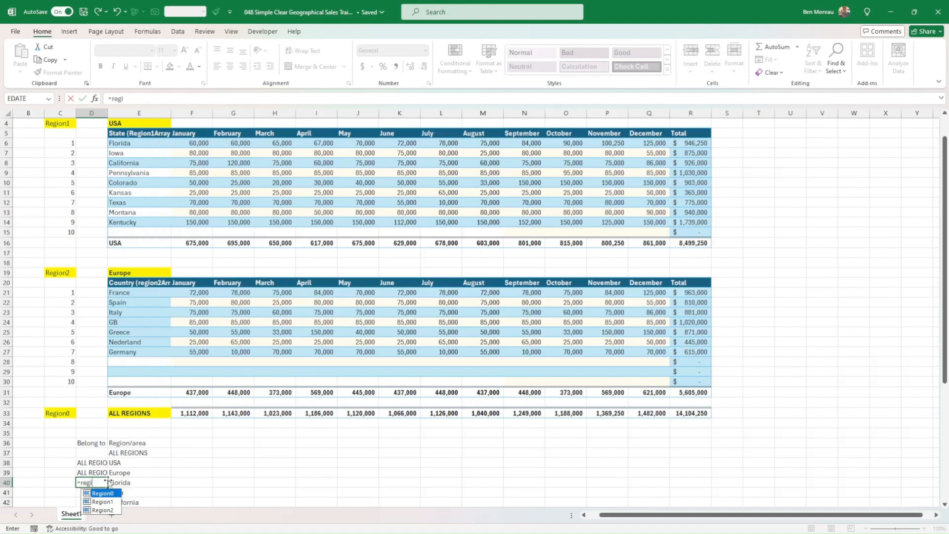
pyautogui.write('on1')
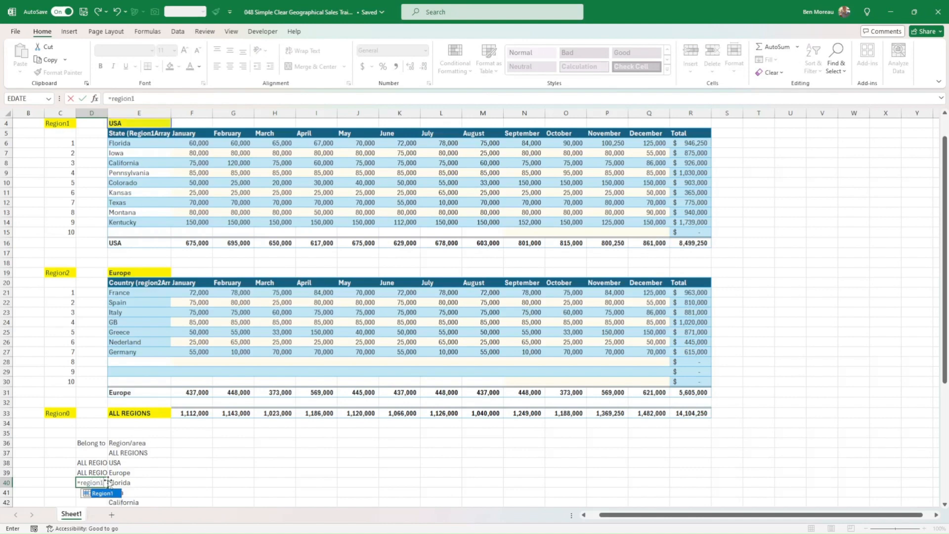
pyautogui.hotkey('ctrl', 'Return')
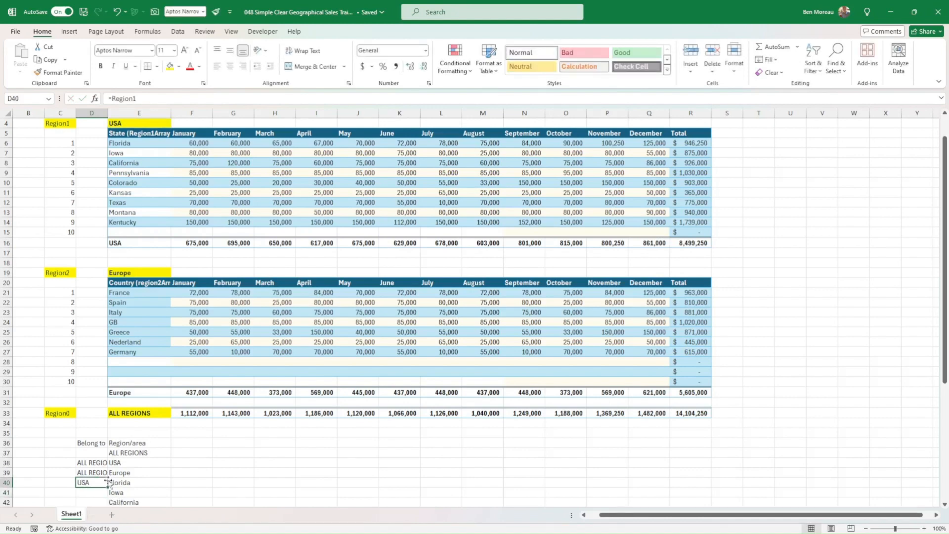
pyautogui.scroll(-5, 170, 231)
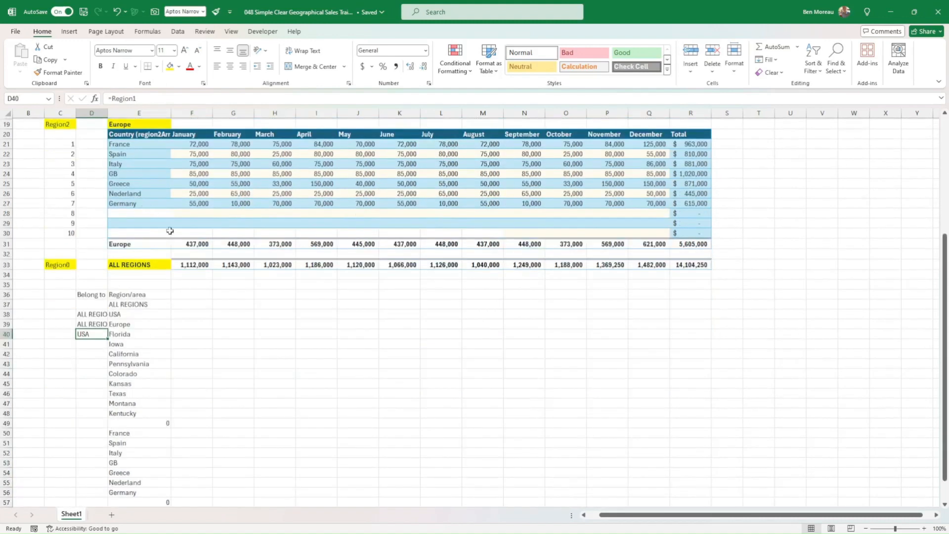
pyautogui.moveTo(108, 339); pyautogui.dragTo(108, 427)
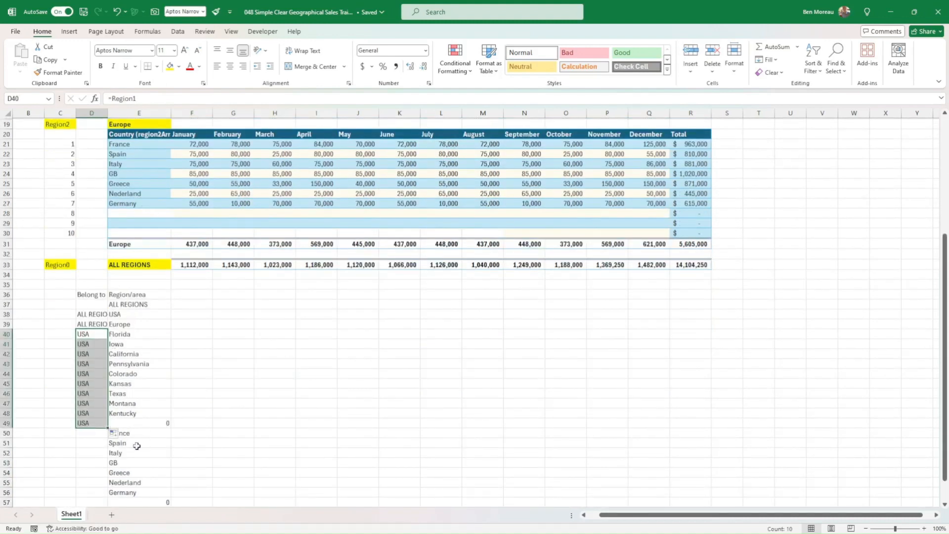
# Assign the country rows to Europe with the formula =region2 in D50, filled down through D59.
pyautogui.click(99, 434)
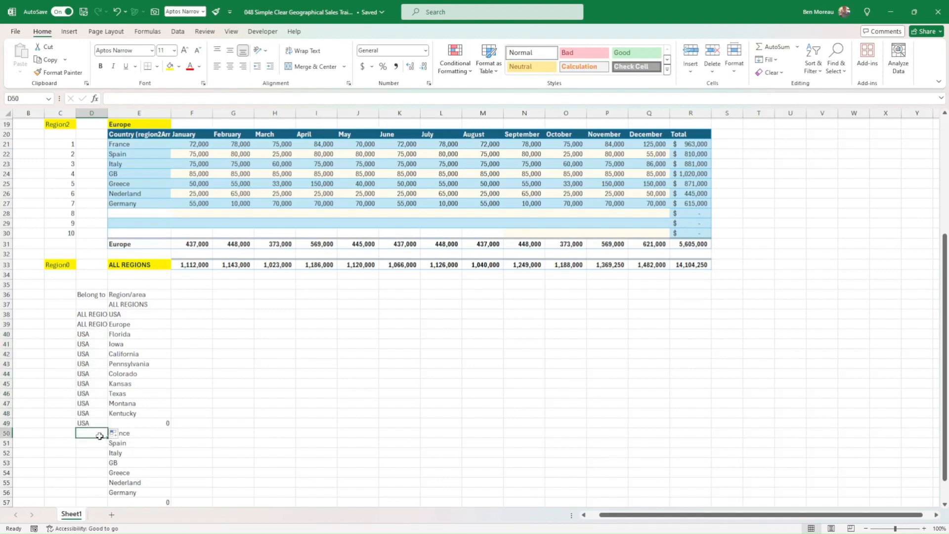
pyautogui.write('=region2')
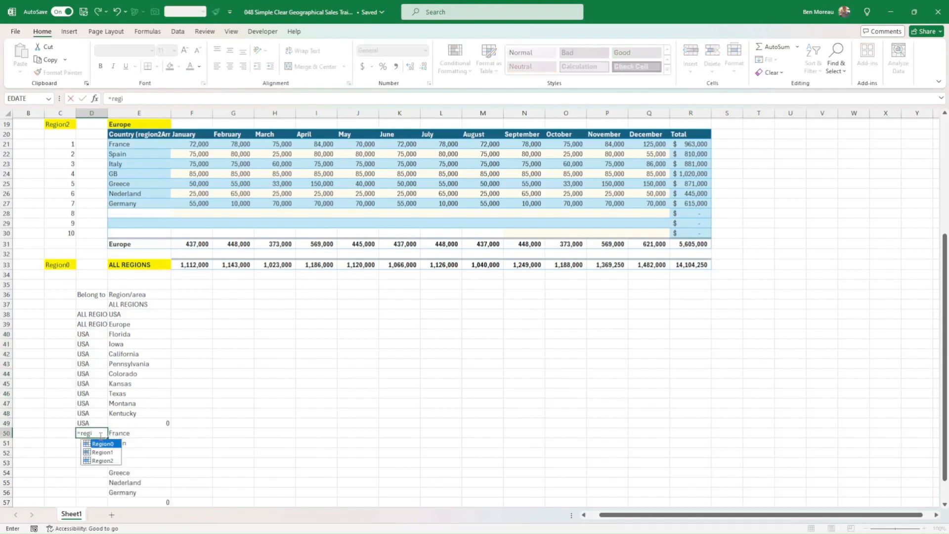
pyautogui.press('Return')
pyautogui.scroll(-5, 122, 392)
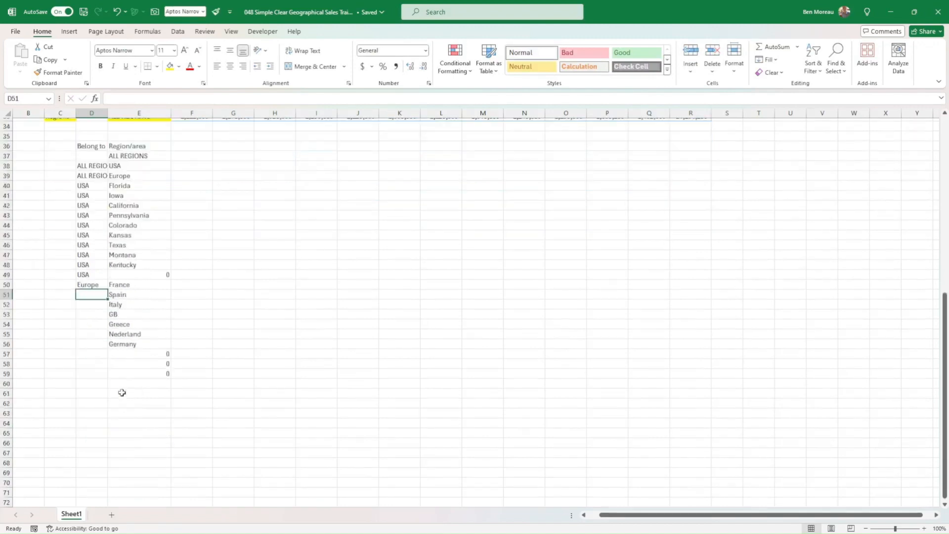
pyautogui.click(106, 286)
pyautogui.moveTo(110, 290); pyautogui.dragTo(99, 379)
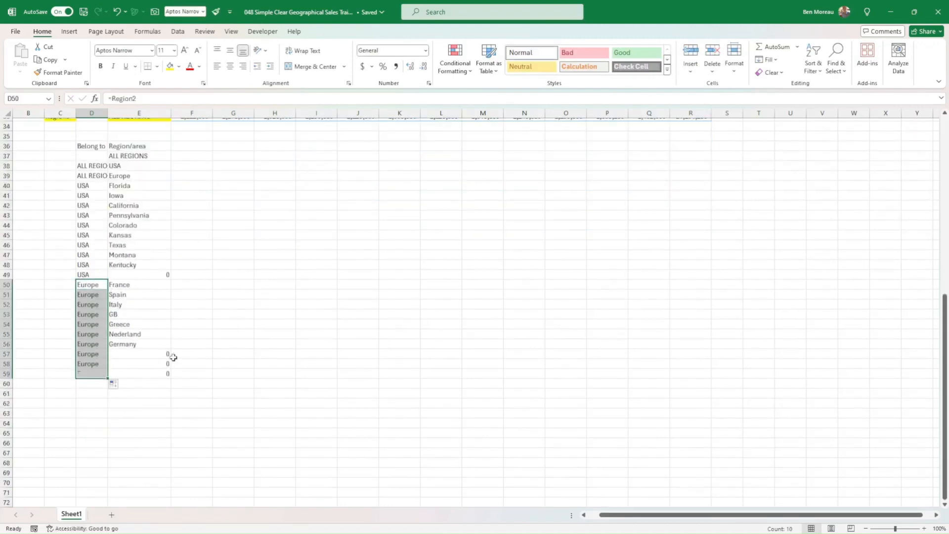
pyautogui.hotkey('alt', 'Tab')
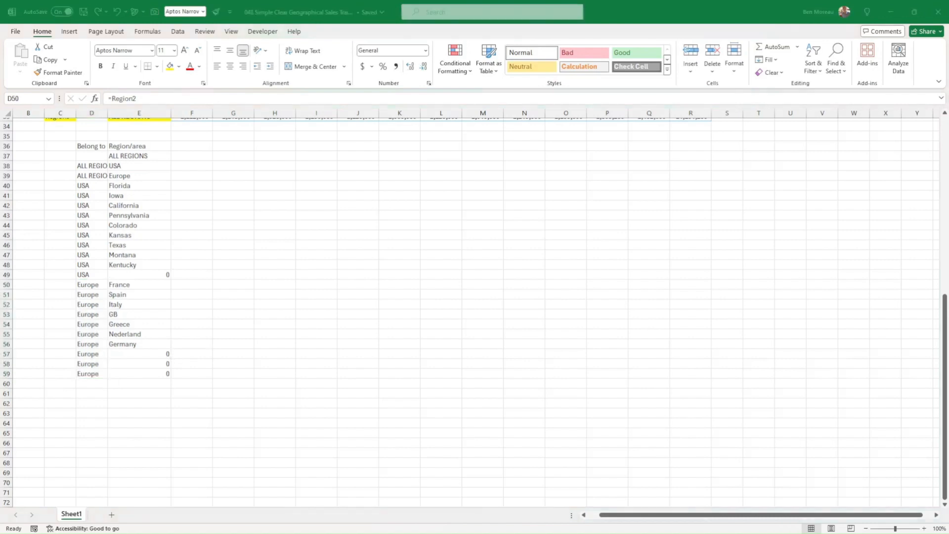
pyautogui.hotkey('alt', 'Tab')
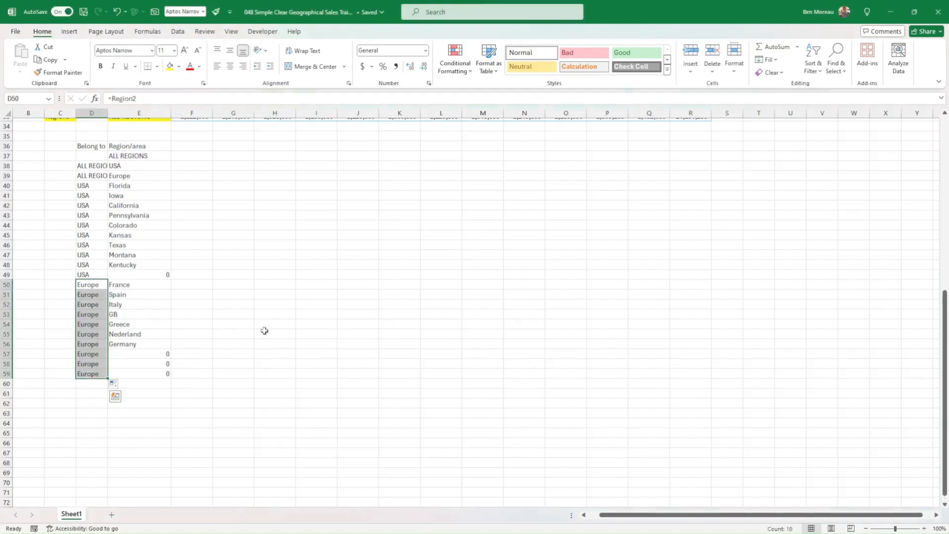
# Link the January heading into the combined list by entering the formula =F5 in F36.
pyautogui.scroll(3, 264, 331)
pyautogui.scroll(2, 277, 328)
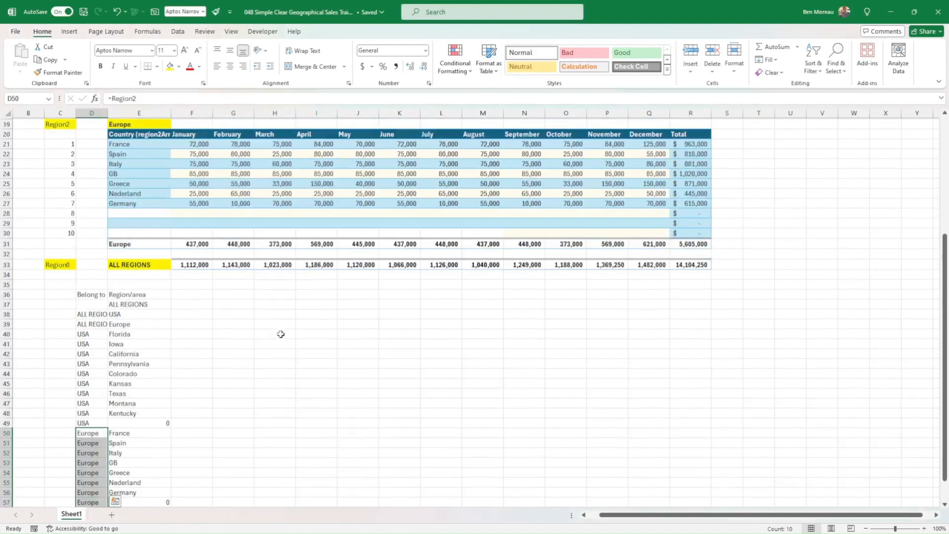
pyautogui.scroll(1, 289, 319)
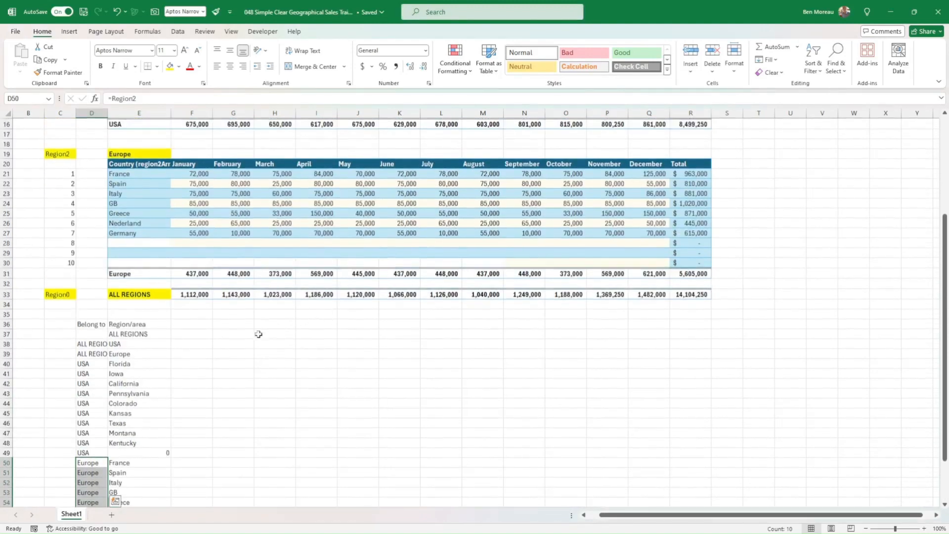
pyautogui.click(194, 335)
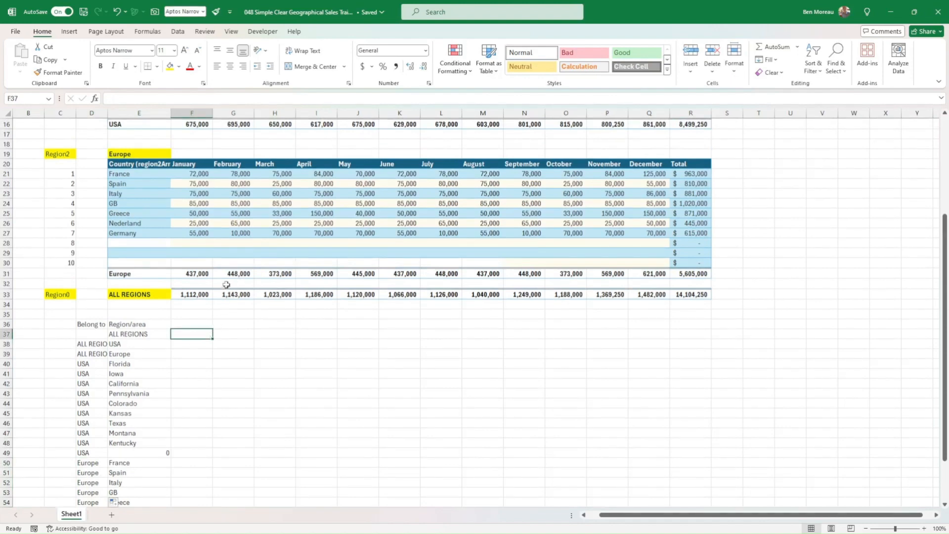
pyautogui.scroll(5, 222, 336)
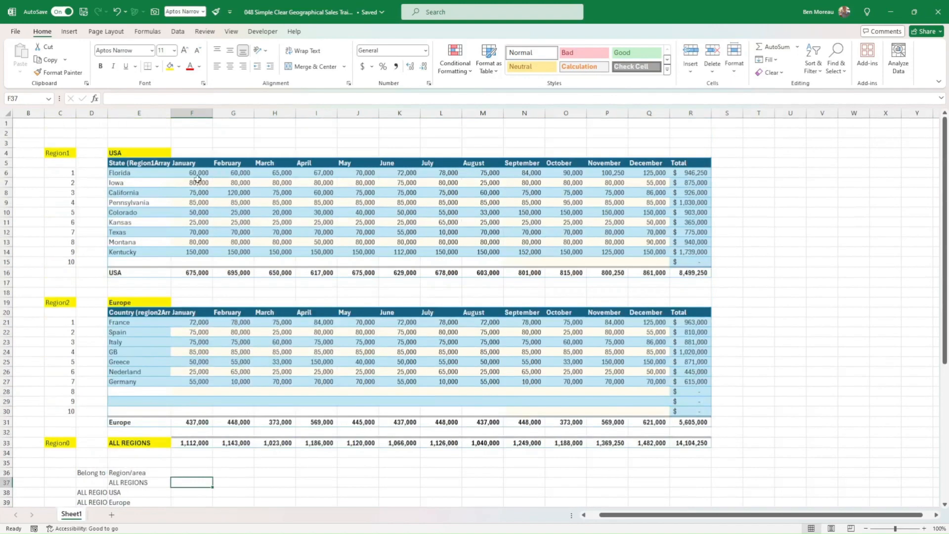
pyautogui.click(187, 163)
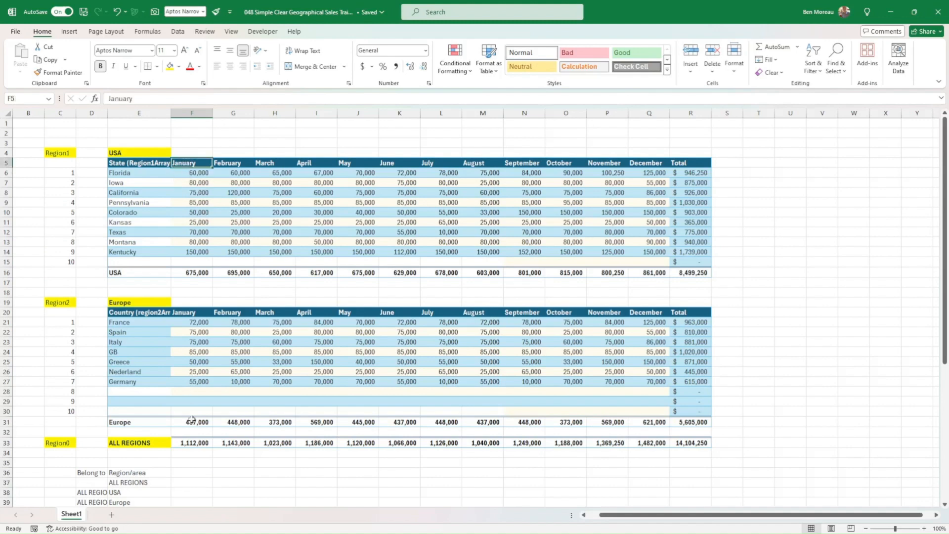
pyautogui.click(193, 475)
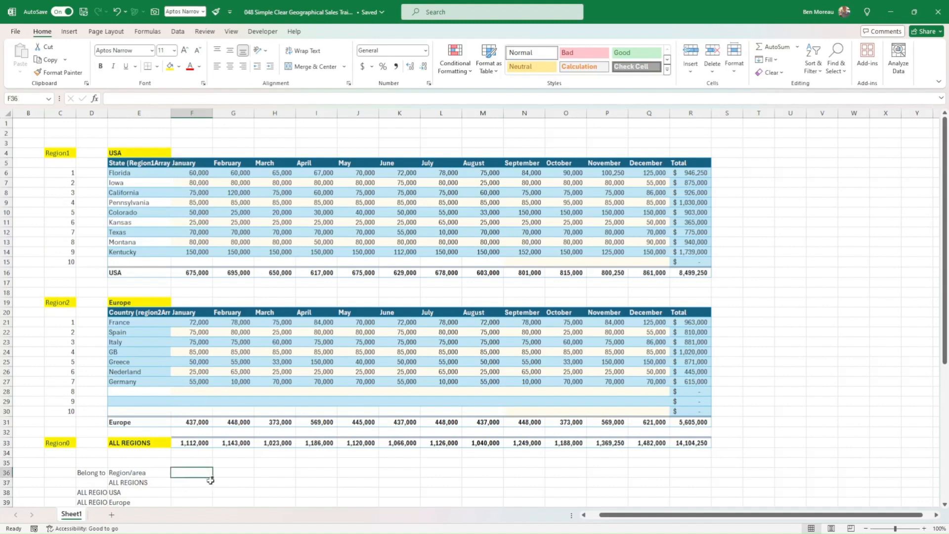
pyautogui.write('=')
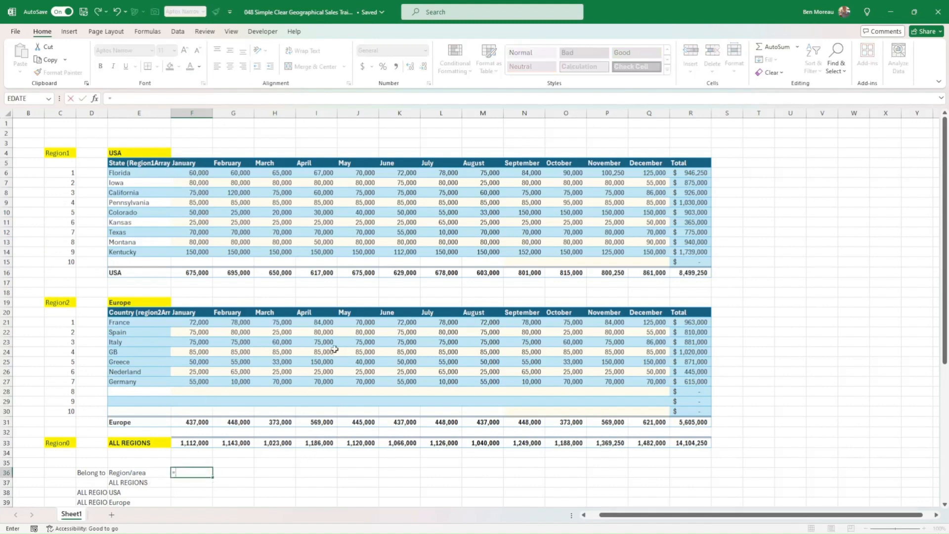
pyautogui.click(194, 163)
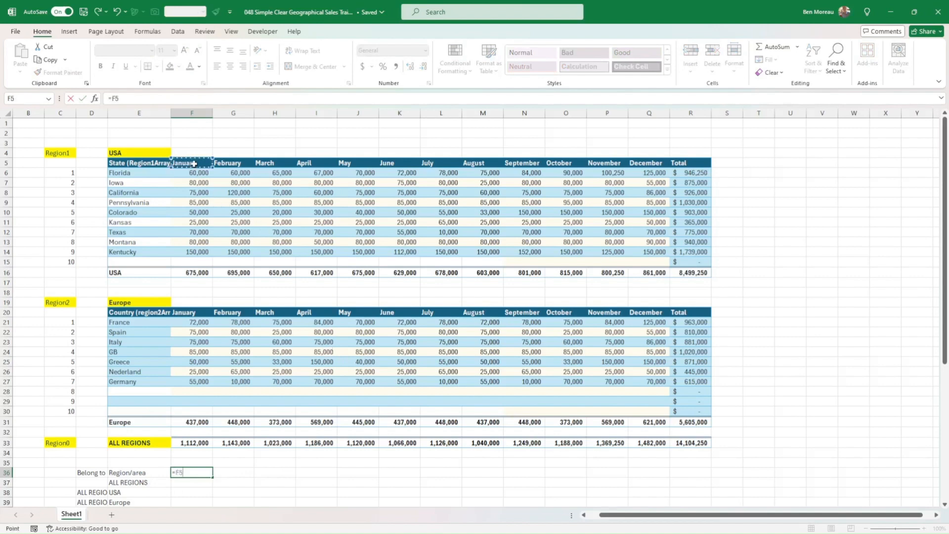
pyautogui.press('Return')
# Fill the heading formula from F36 across through R36 to cover all twelve months and Total.
pyautogui.scroll(-2, 196, 436)
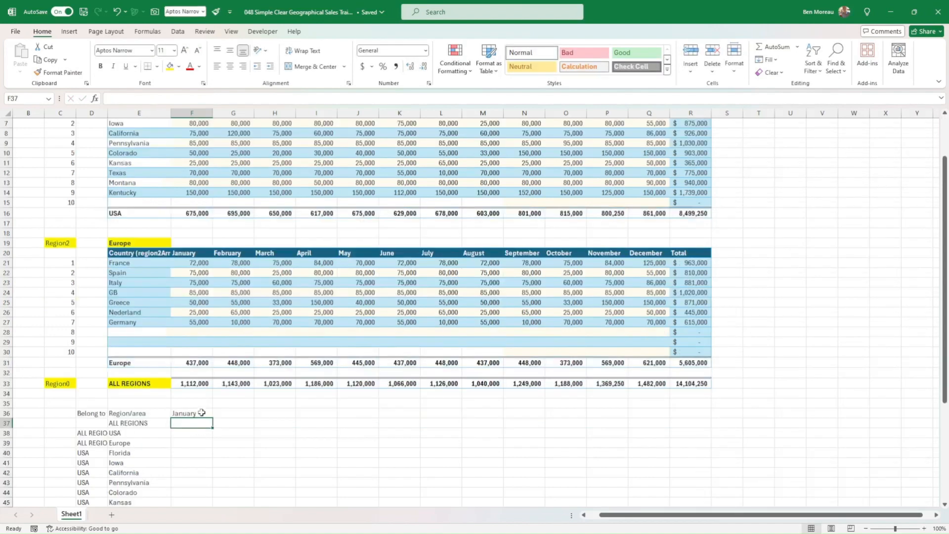
pyautogui.click(202, 412)
pyautogui.moveTo(213, 418); pyautogui.dragTo(697, 428)
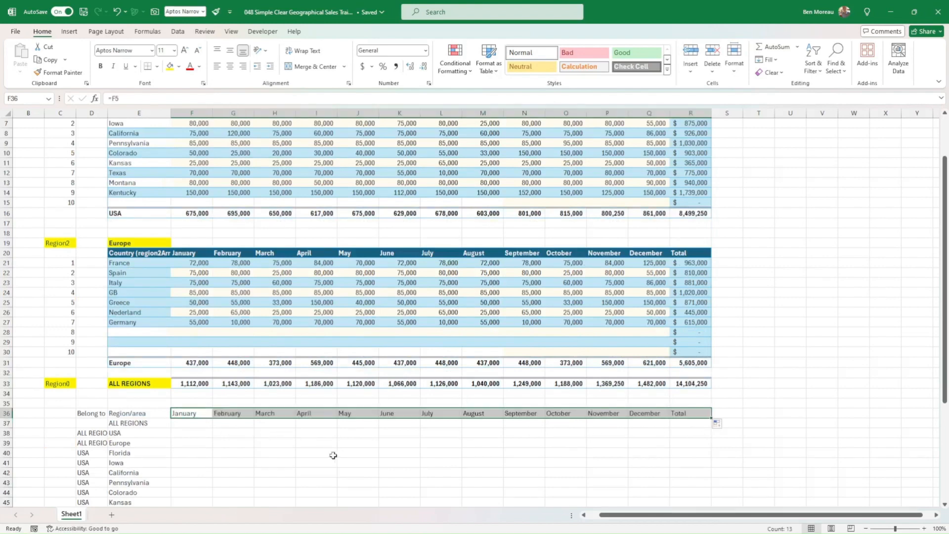
# Enter =F33 in F37 to bring the January ALL REGIONS total into the combined list.
pyautogui.click(189, 422)
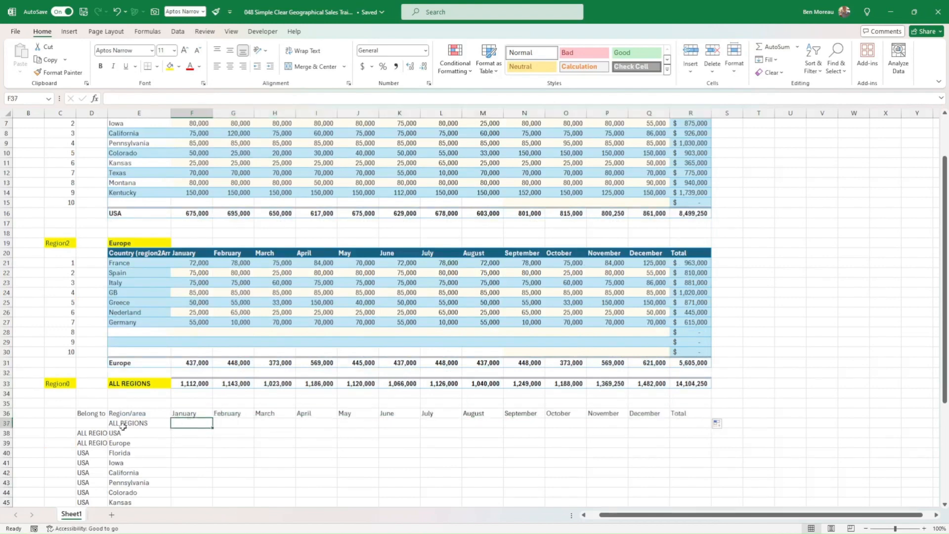
pyautogui.scroll(-4, 130, 435)
pyautogui.scroll(4, 230, 426)
pyautogui.write('=')
pyautogui.click(203, 384)
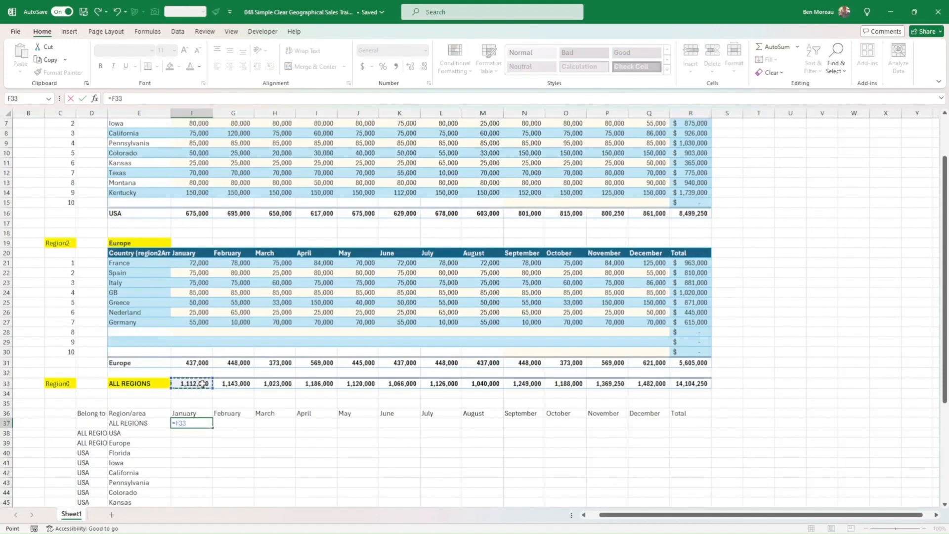
pyautogui.press('Return')
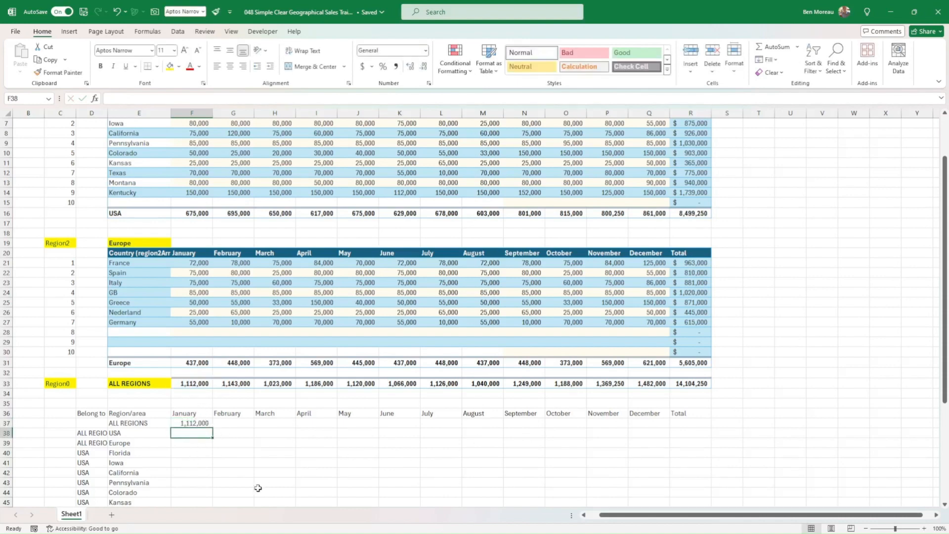
# Link the January USA and Europe totals with =F16 in F38 and =F31 in F39.
pyautogui.write('=')
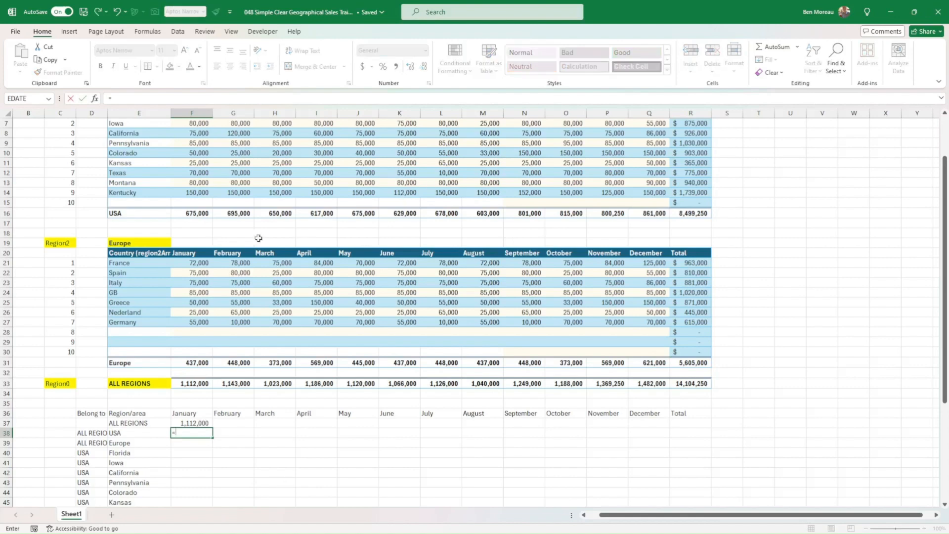
pyautogui.click(193, 213)
pyautogui.press('Return')
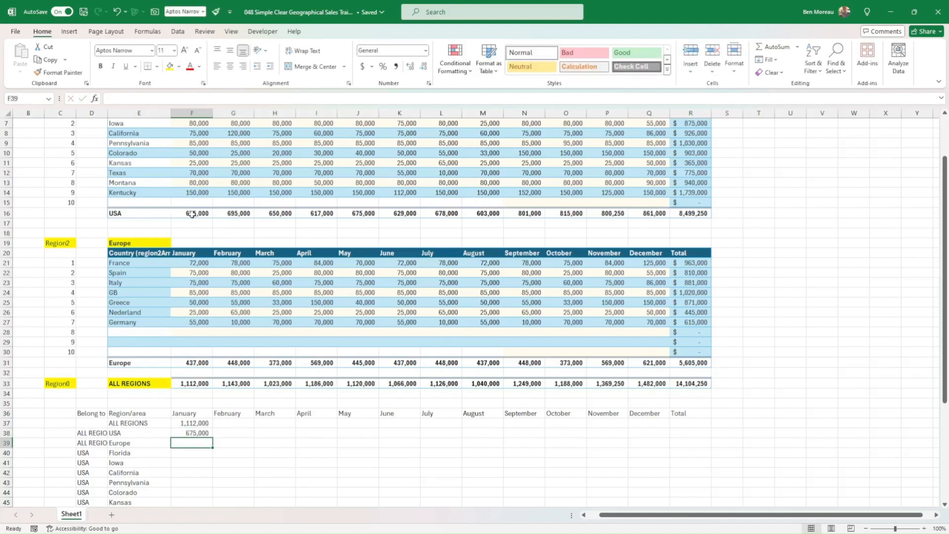
pyautogui.write('=')
pyautogui.click(201, 363)
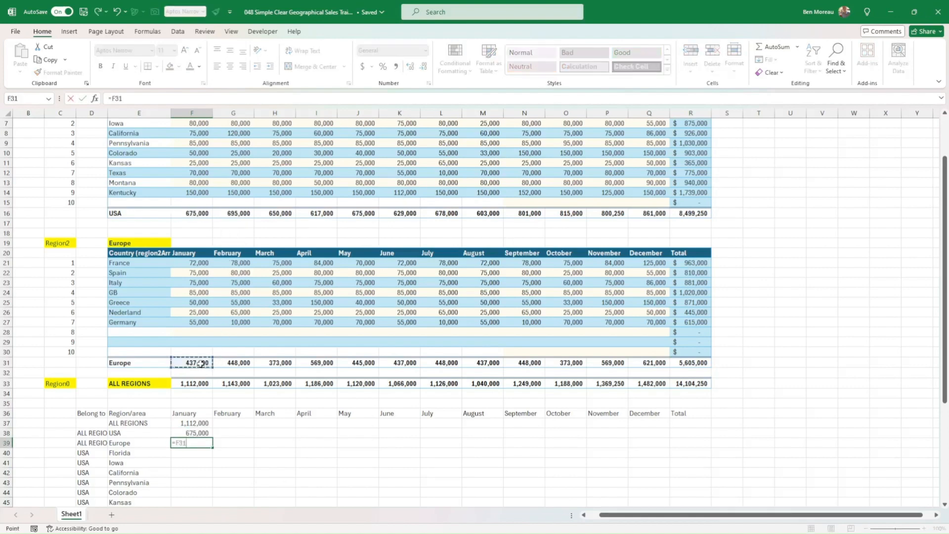
pyautogui.press('Return')
# Link the January state sales with the formula =F6 in F40, filled down through F49.
pyautogui.write('=')
pyautogui.scroll(2, 217, 206)
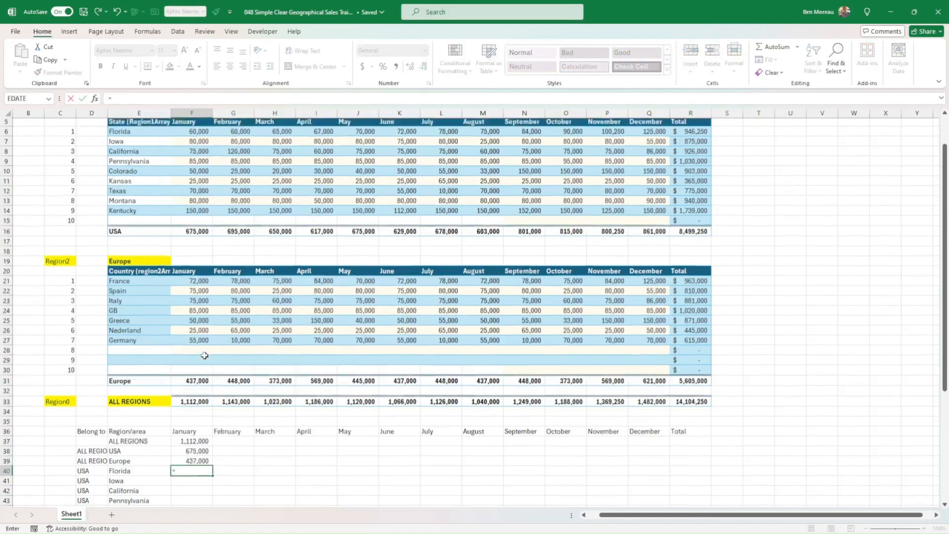
pyautogui.click(198, 173)
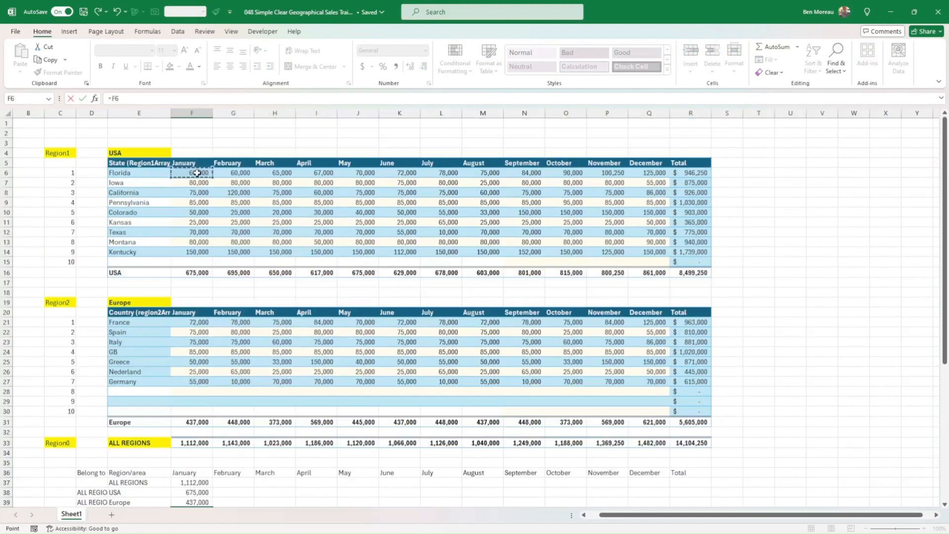
pyautogui.scroll(-7, 198, 173)
pyautogui.press('Return')
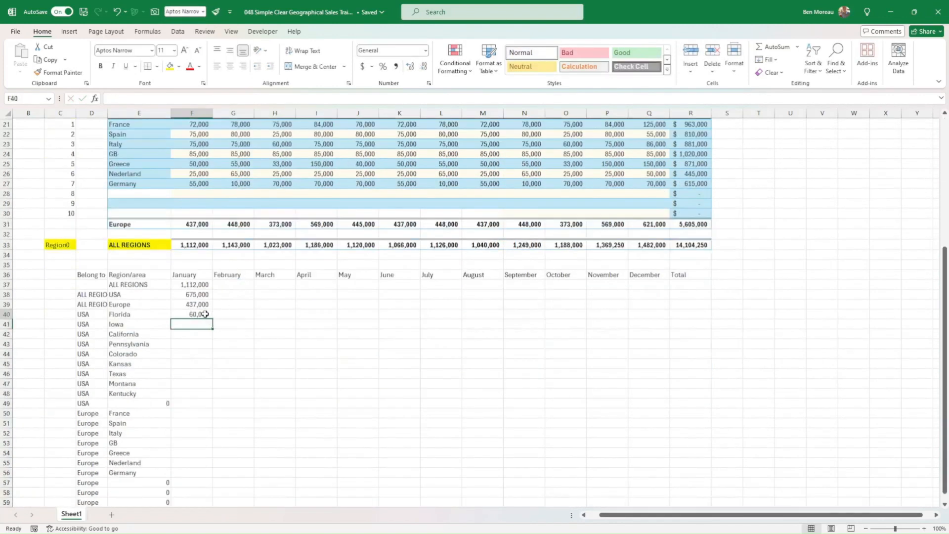
pyautogui.click(205, 314)
pyautogui.moveTo(212, 318); pyautogui.dragTo(207, 405)
# Link the January country sales with the formula =F21 in F50, filled down through F59.
pyautogui.click(193, 414)
pyautogui.write('=')
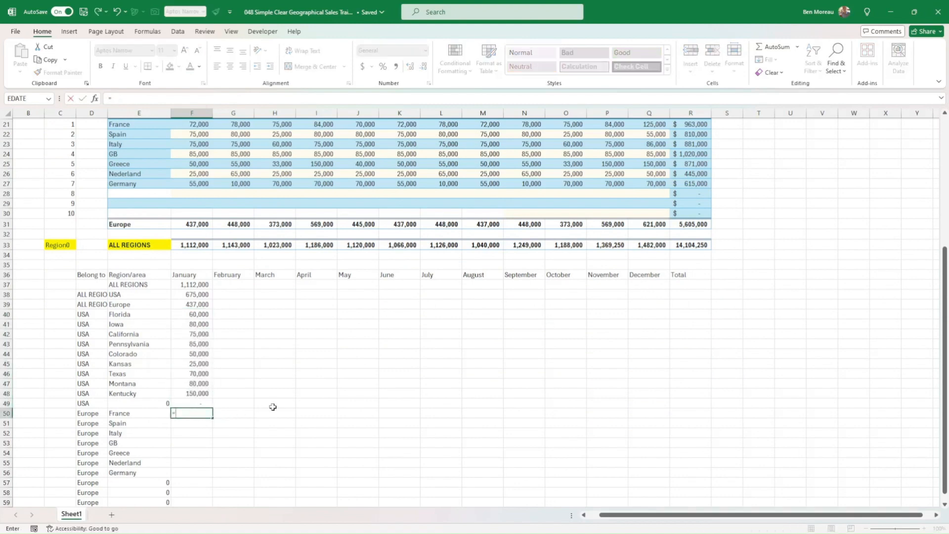
pyautogui.scroll(4, 237, 322)
pyautogui.click(197, 243)
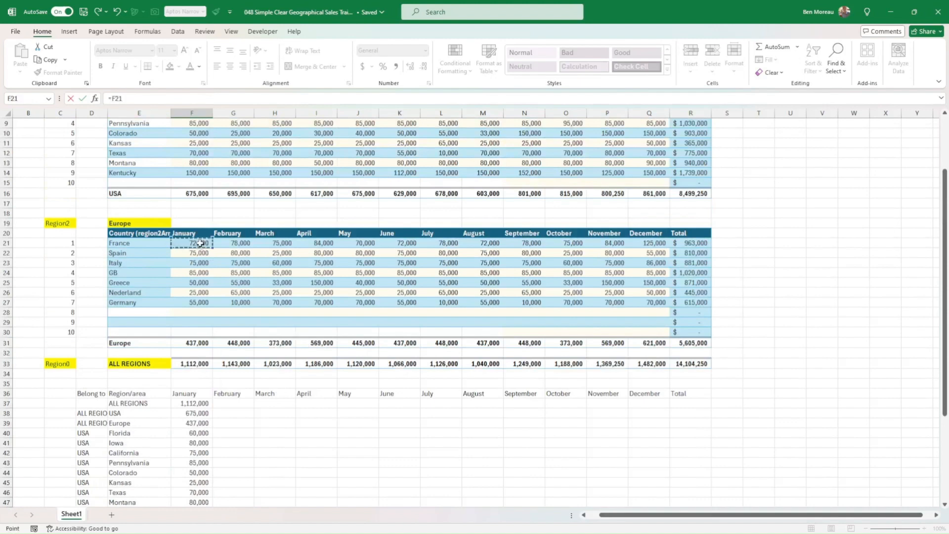
pyautogui.press('Return')
pyautogui.scroll(-6, 210, 269)
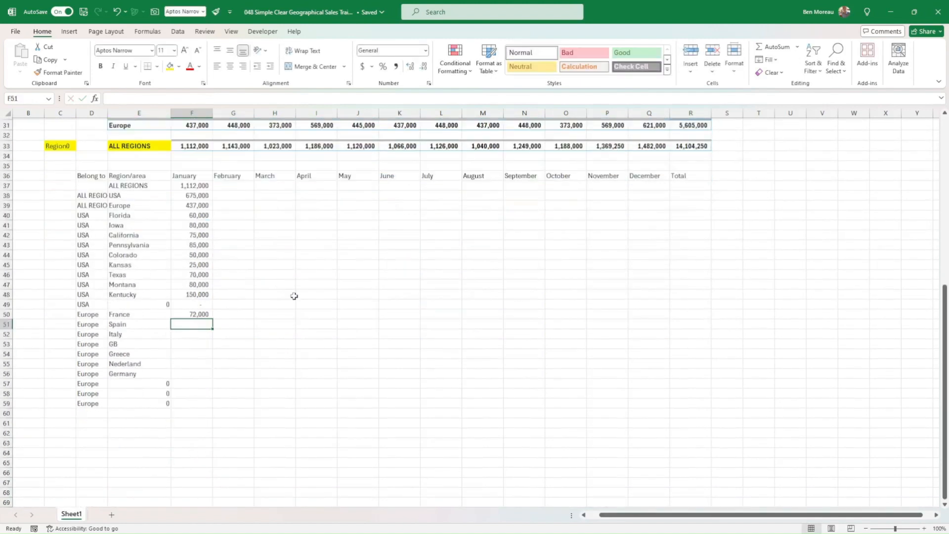
pyautogui.click(204, 314)
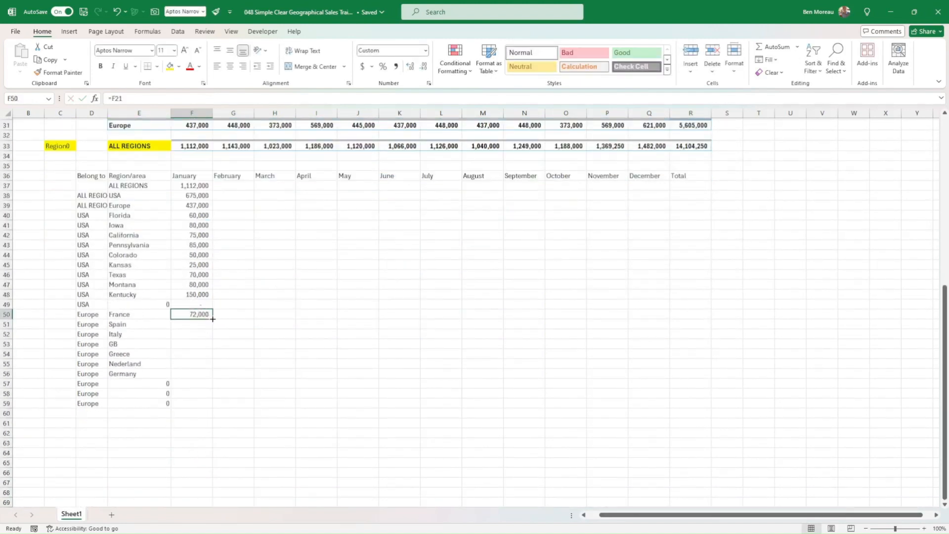
pyautogui.moveTo(213, 319); pyautogui.dragTo(214, 408)
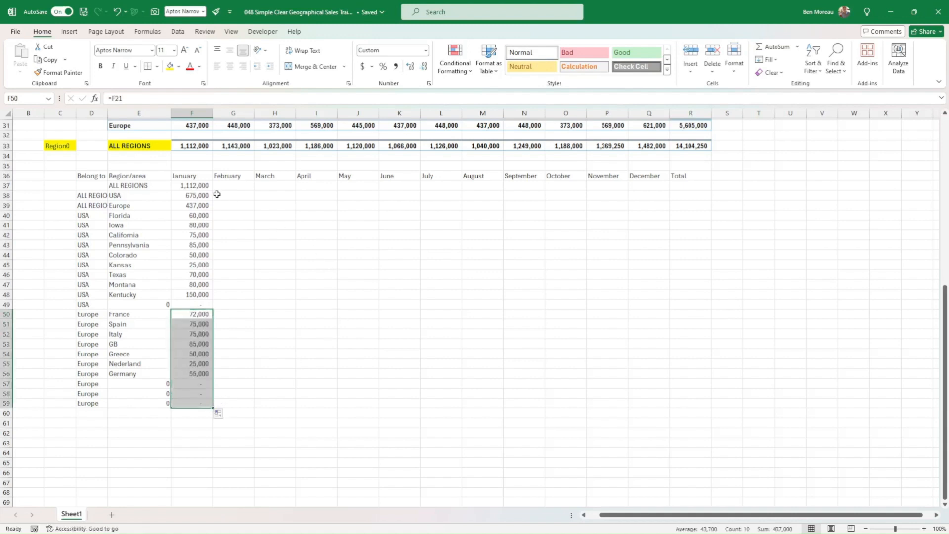
# Fill the January formulas in F37:F59 across through column R to cover the remaining months and Total.
pyautogui.moveTo(197, 187); pyautogui.dragTo(656, 401)
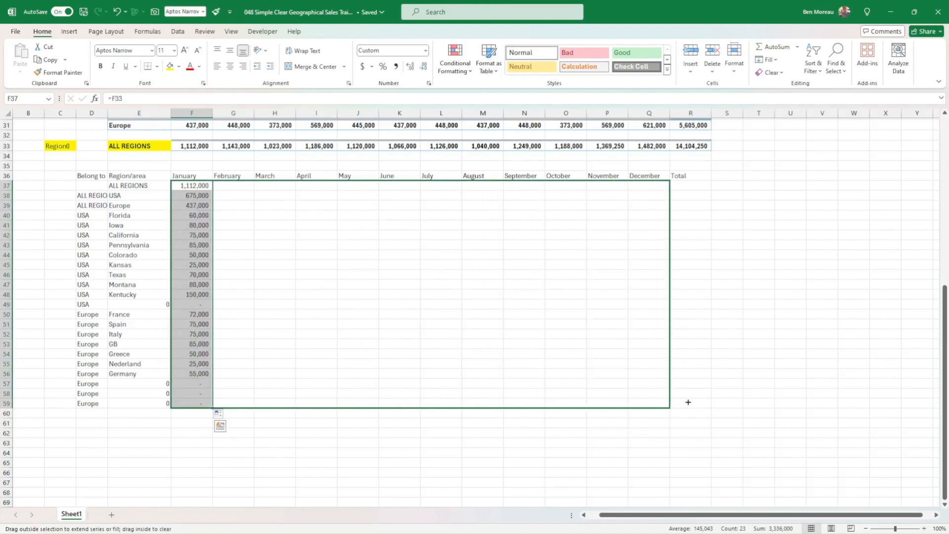
pyautogui.moveTo(688, 402); pyautogui.dragTo(698, 405)
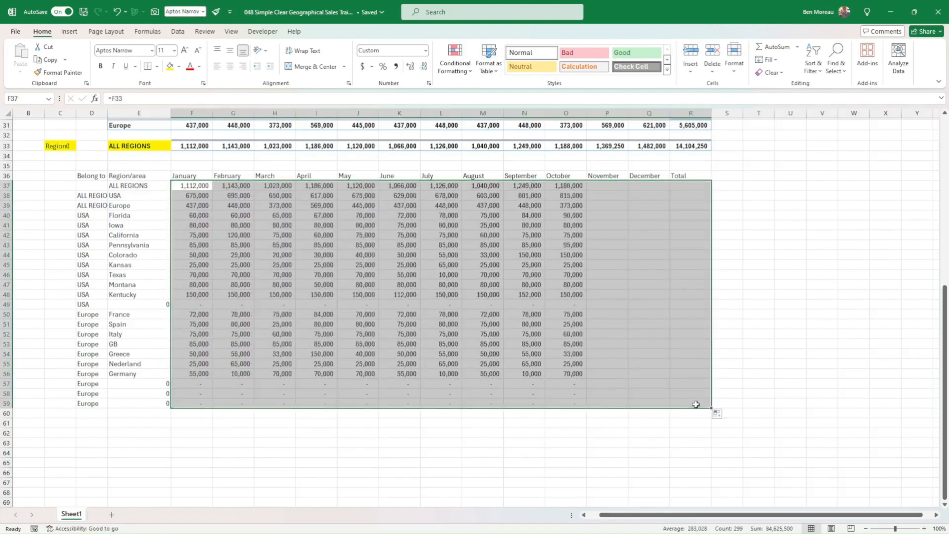
pyautogui.click(680, 425)
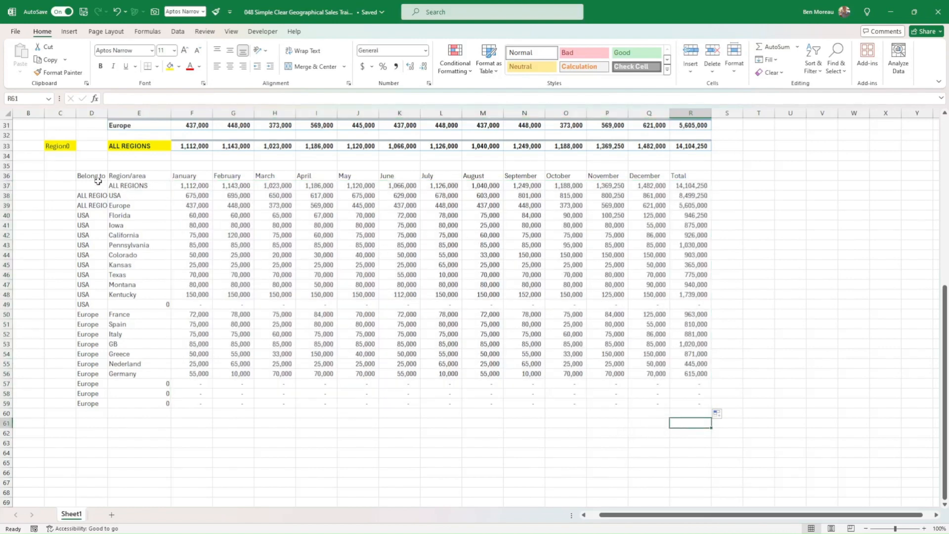
# Apply All Borders to the whole combined table, D36:R59.
pyautogui.moveTo(89, 178)
pyautogui.mouseDown()
pyautogui.moveTo(292, 337)
pyautogui.moveTo(677, 401)
pyautogui.mouseUp()
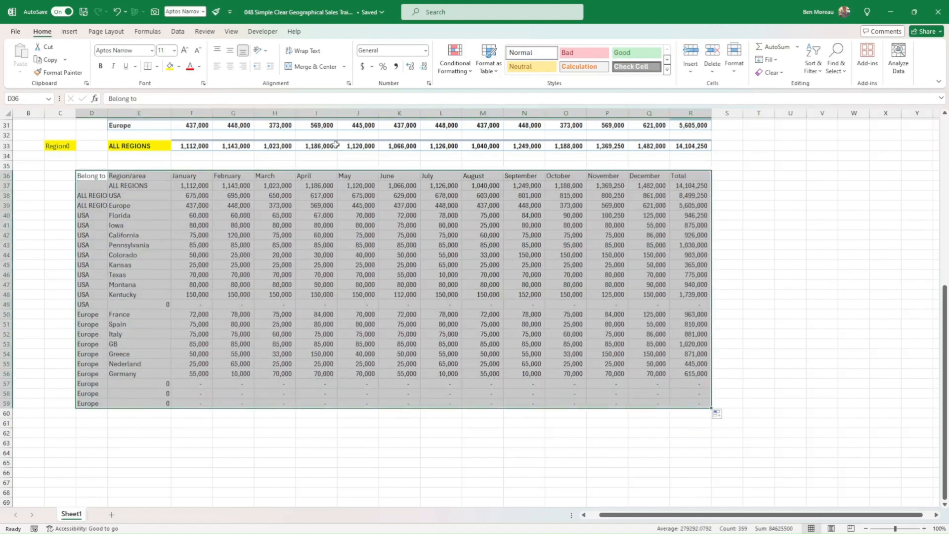
pyautogui.click(157, 70)
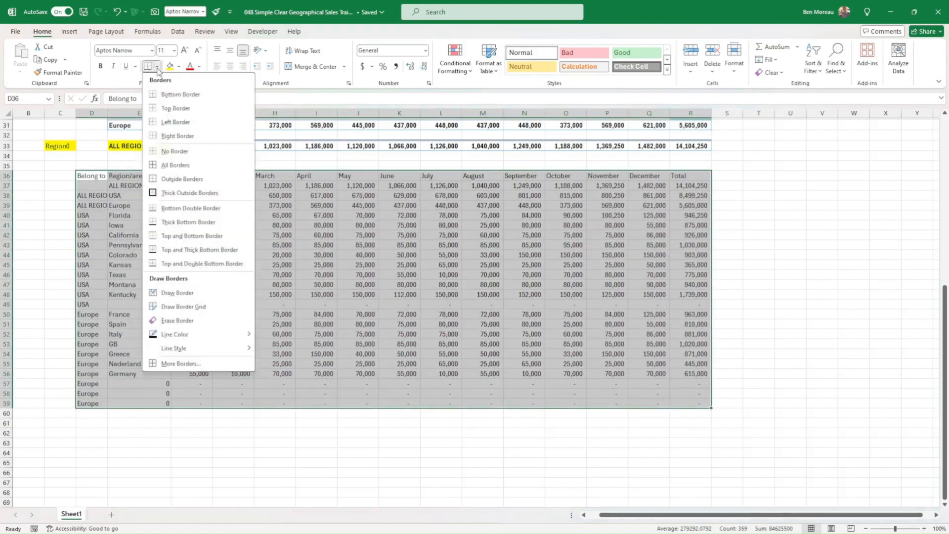
pyautogui.click(176, 163)
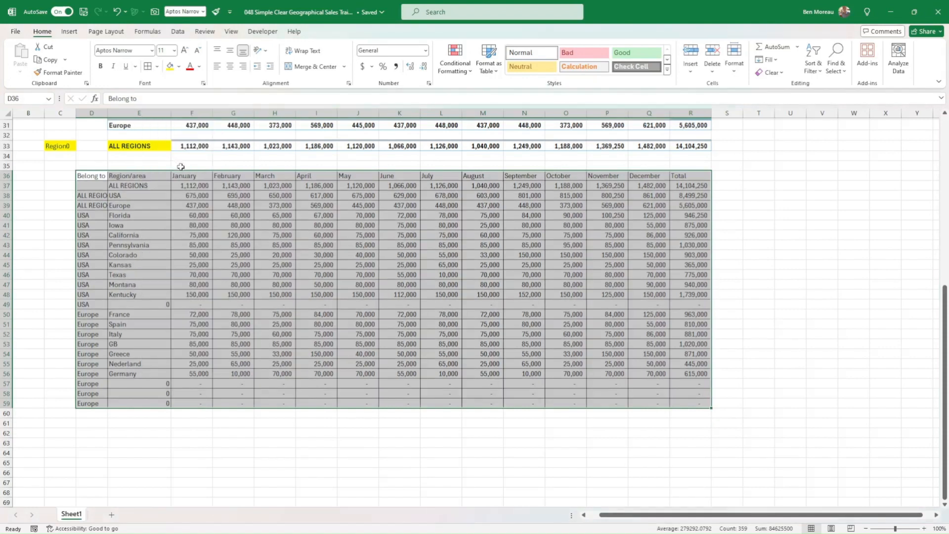
# Copy the header formatting of the Europe table (E20:R20) onto the combined table's header row, including the Belong to cell in D36.
pyautogui.scroll(4, 645, 200)
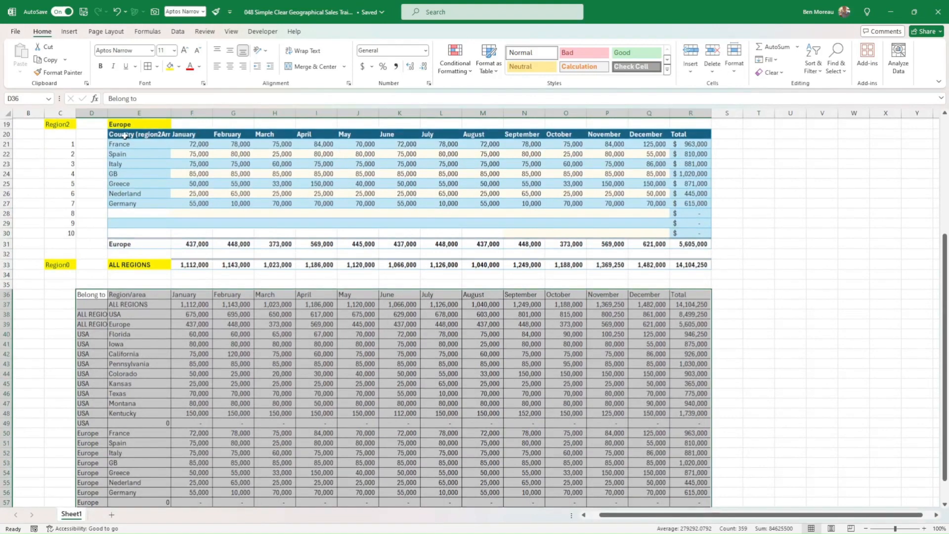
pyautogui.moveTo(124, 135); pyautogui.dragTo(677, 132)
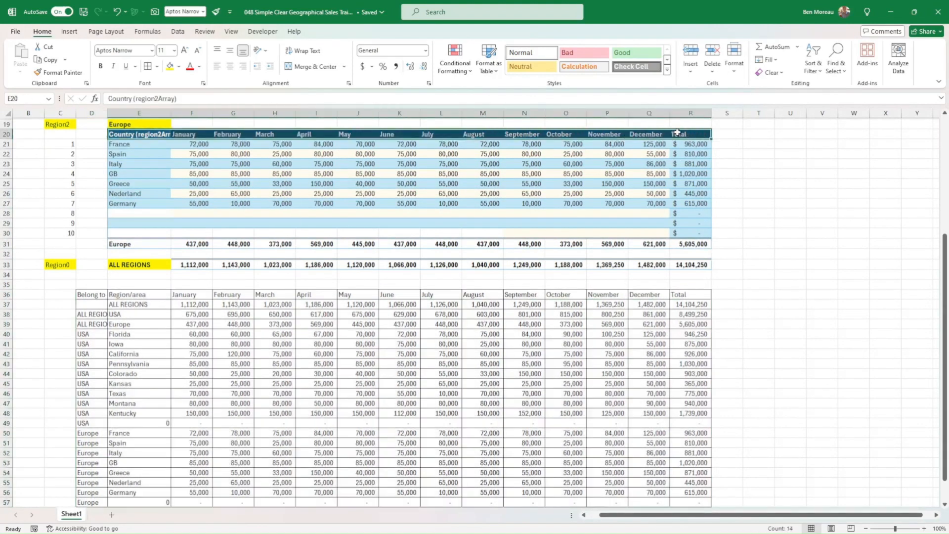
pyautogui.click(58, 72)
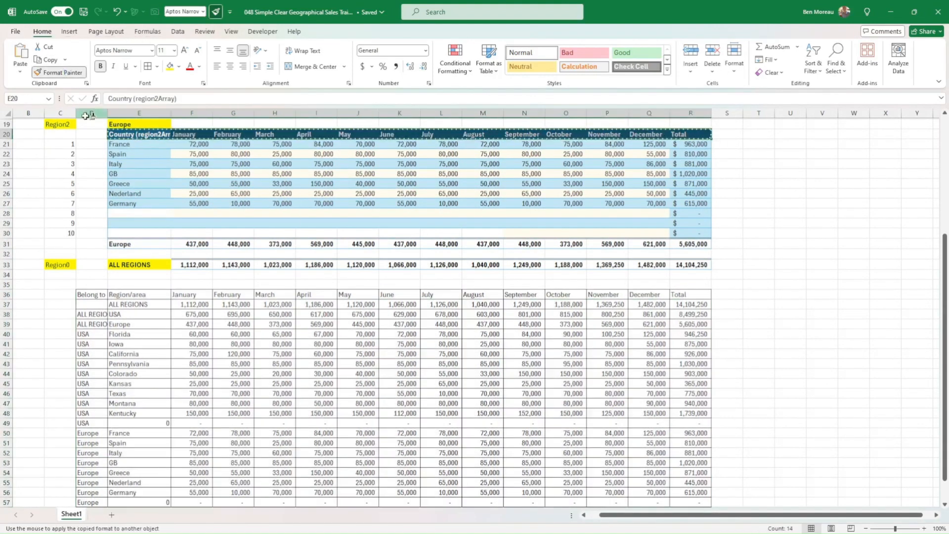
pyautogui.click(130, 294)
pyautogui.click(123, 296)
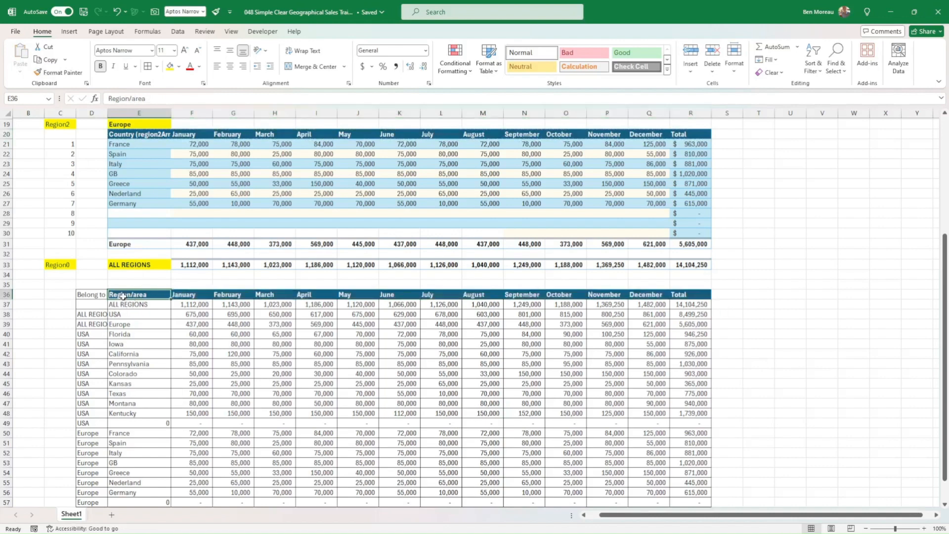
pyautogui.click(59, 72)
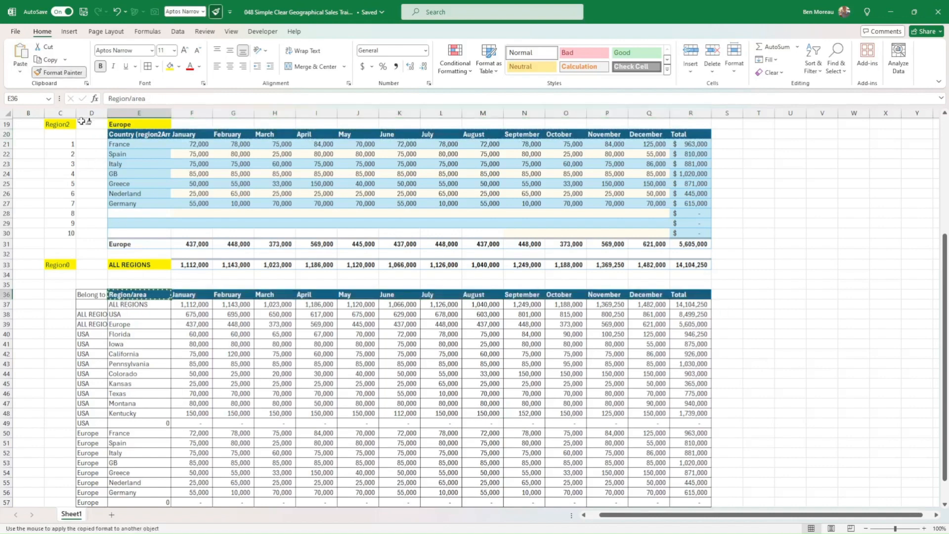
pyautogui.click(86, 296)
pyautogui.click(54, 292)
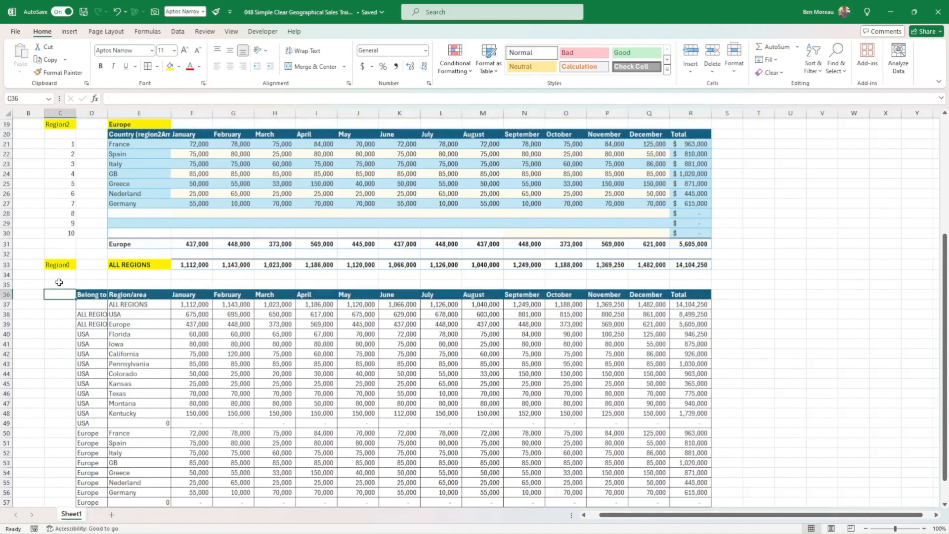
pyautogui.scroll(-4, 144, 338)
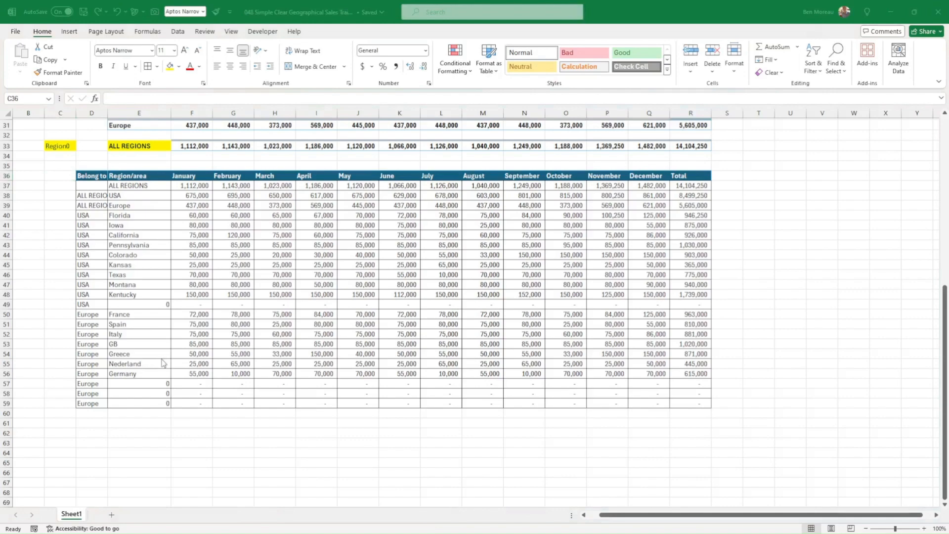
pyautogui.scroll(4, 111, 326)
pyautogui.scroll(-4, 160, 346)
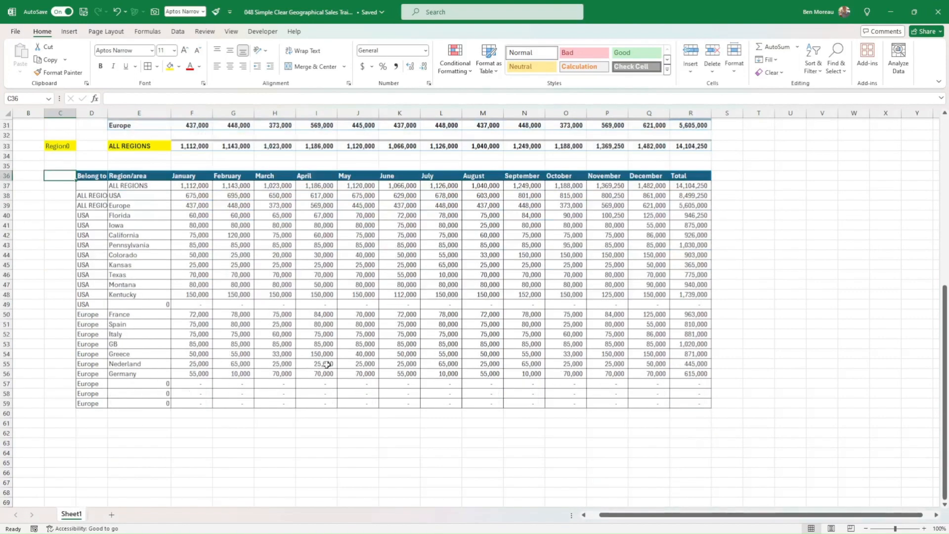
pyautogui.scroll(10, 219, 350)
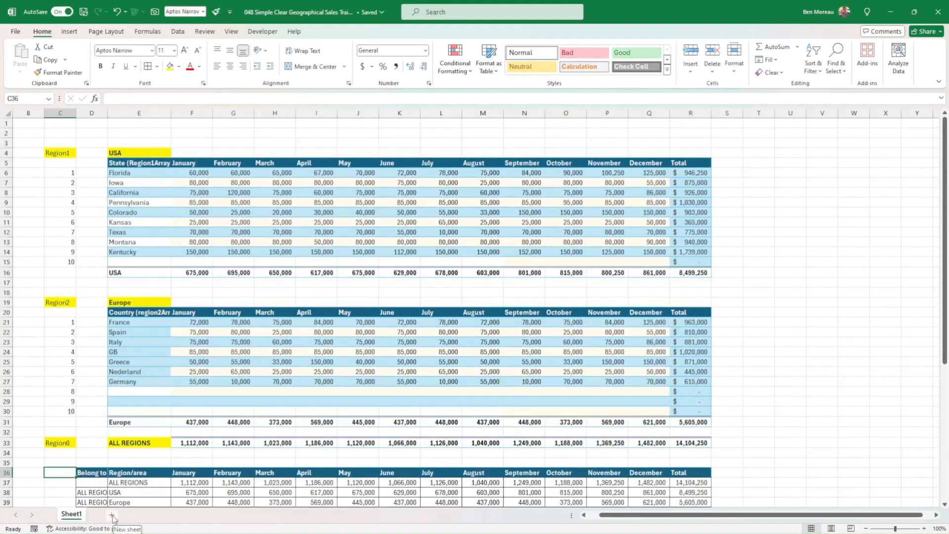
# Add a new worksheet, place it before Sheet1 and rename it Dashboard.
pyautogui.click(113, 516)
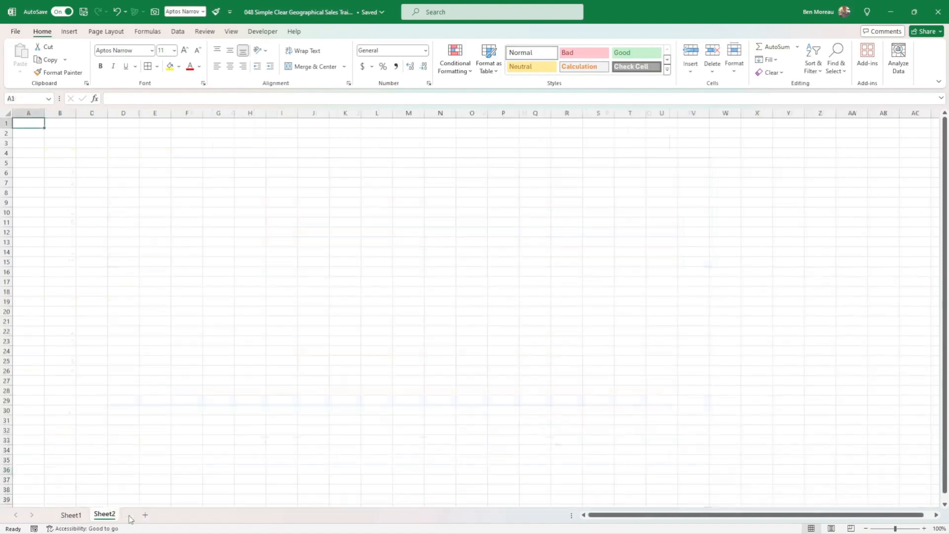
pyautogui.moveTo(60, 515); pyautogui.dragTo(60, 515)
pyautogui.rightClick(71, 515)
pyautogui.click(111, 379)
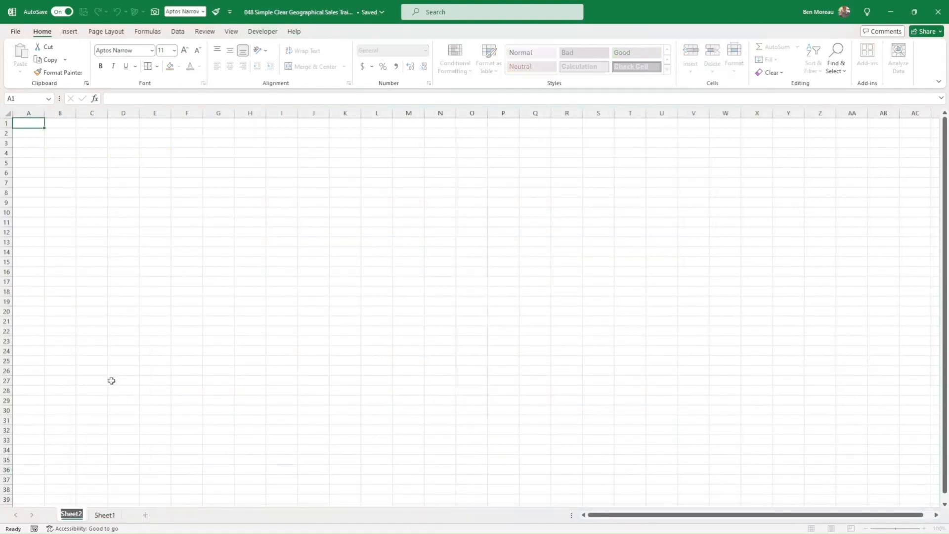
pyautogui.write('Dashboard')
pyautogui.press('Return')
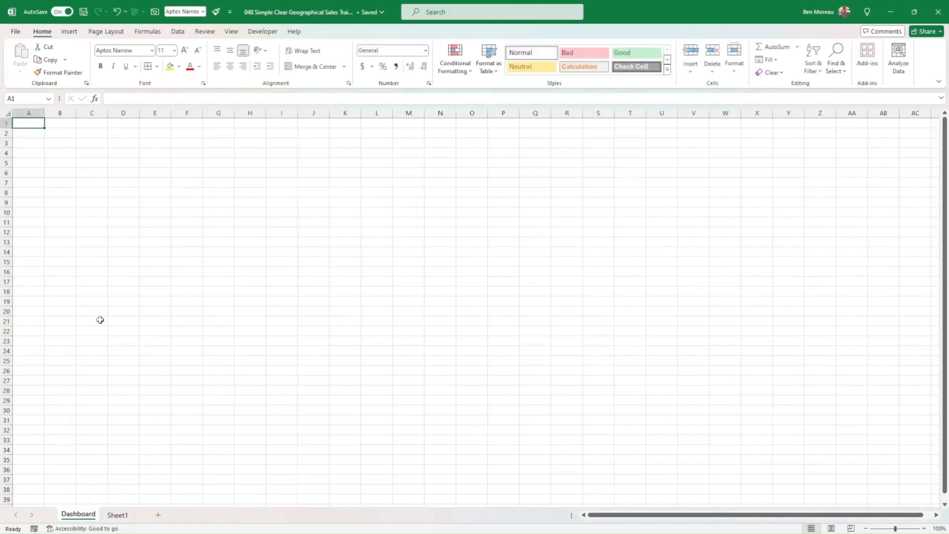
# Fill cells C6 and C8 of the Dashboard with light blue and widen column C slightly.
pyautogui.click(69, 175)
pyautogui.click(92, 174)
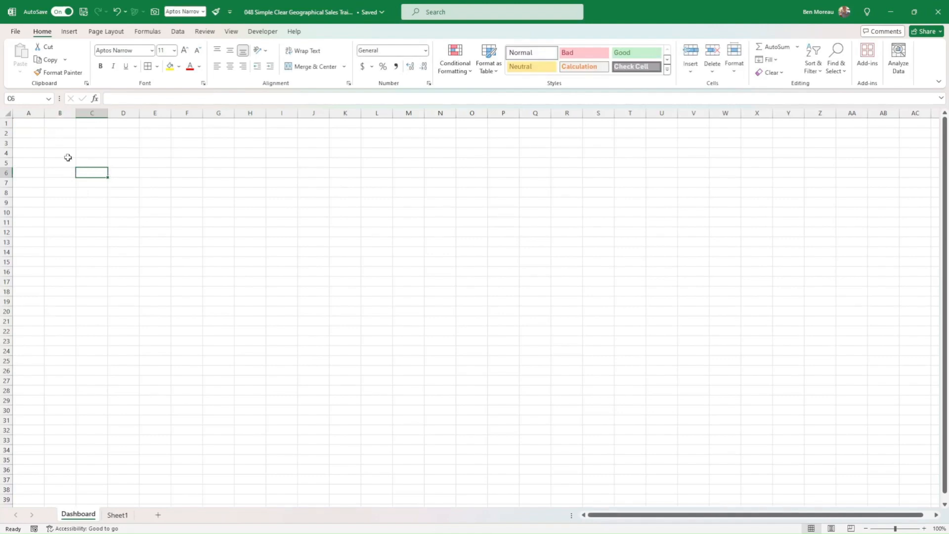
pyautogui.click(180, 67)
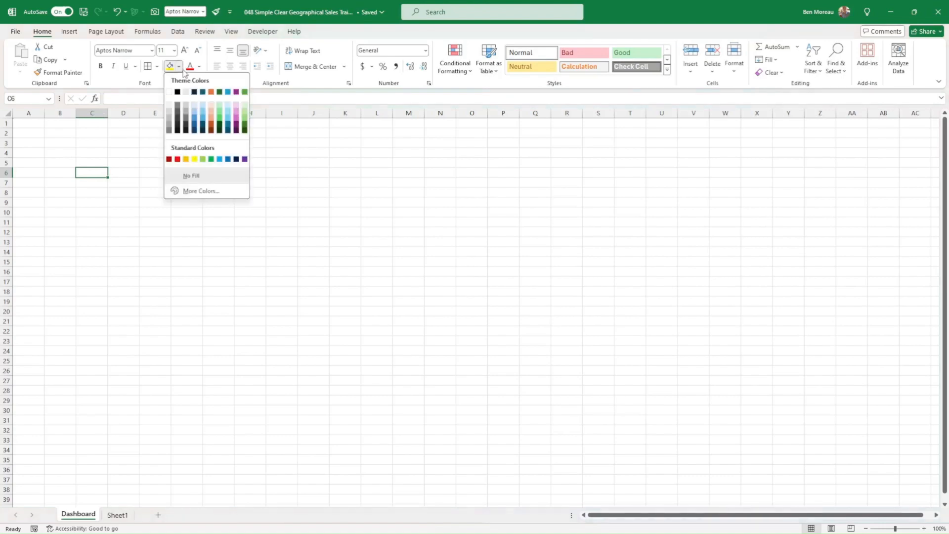
pyautogui.click(203, 109)
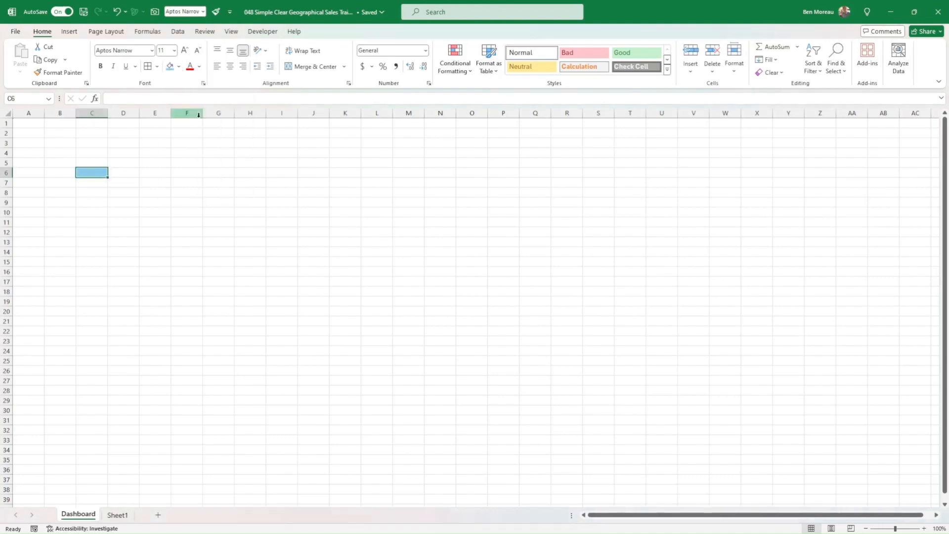
pyautogui.click(98, 194)
pyautogui.click(169, 66)
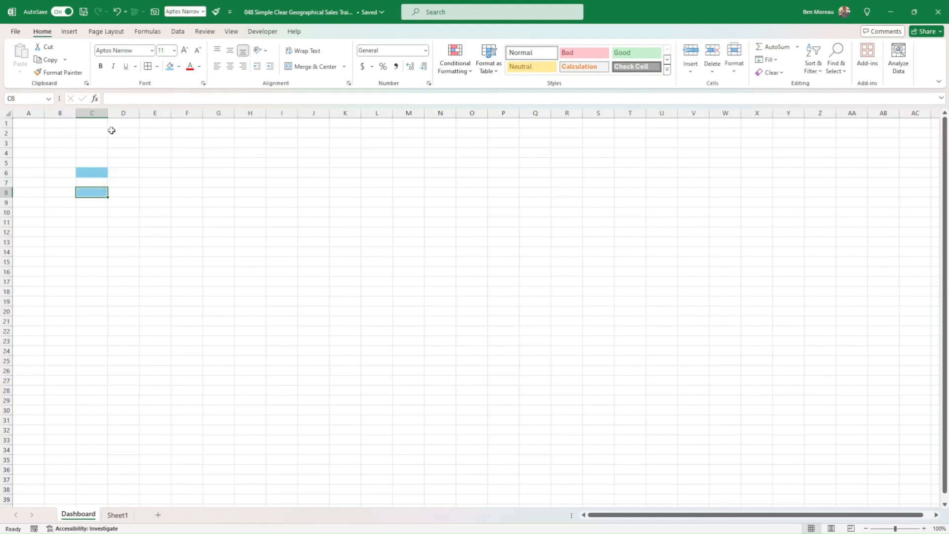
pyautogui.moveTo(108, 113); pyautogui.dragTo(117, 113)
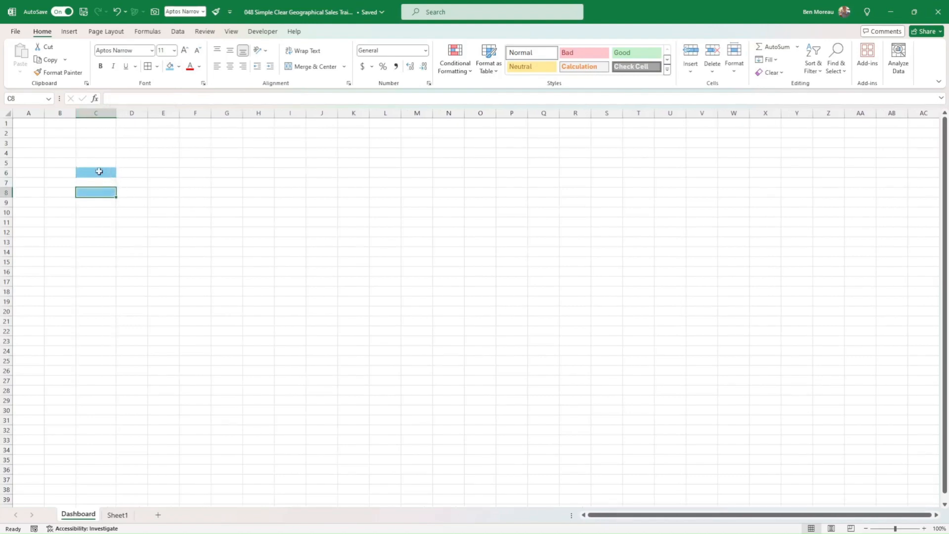
# Define the cell names input1 for C6 and input2 for C8.
pyautogui.click(99, 171)
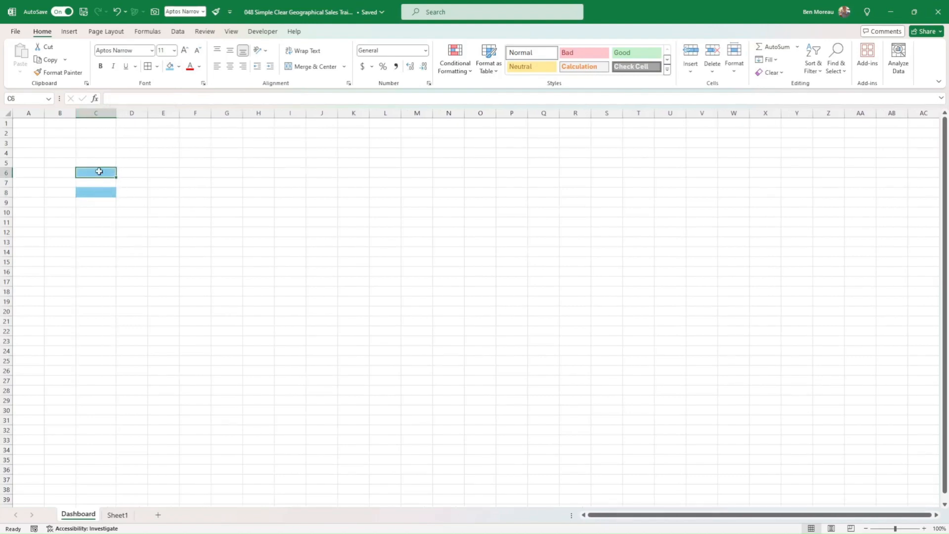
pyautogui.click(29, 98)
pyautogui.write('input')
pyautogui.write('1')
pyautogui.press('Return')
pyautogui.press('Down')
pyautogui.press('Down')
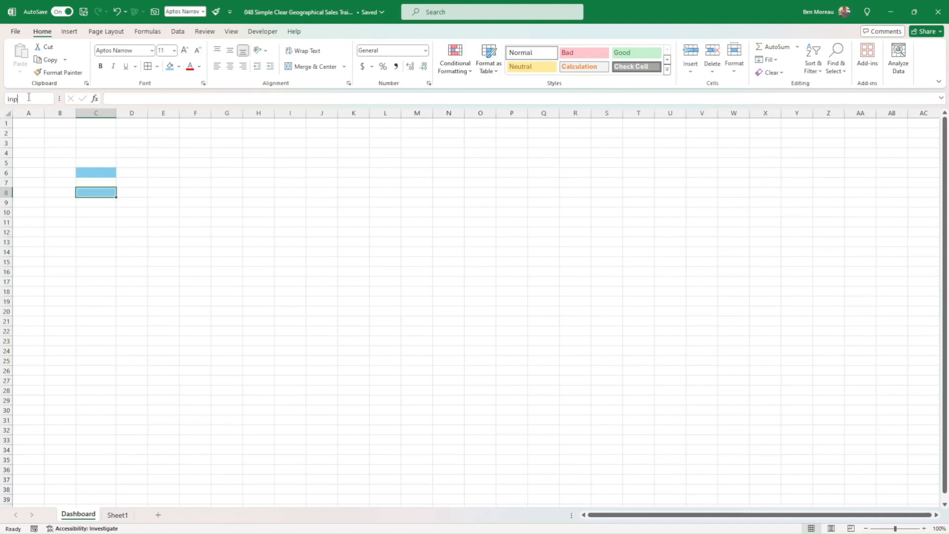
pyautogui.click(29, 98)
pyautogui.write('input2')
pyautogui.press('Return')
# Label the two blue cells by entering input2 in B8 and input1 in B6.
pyautogui.press('Left')
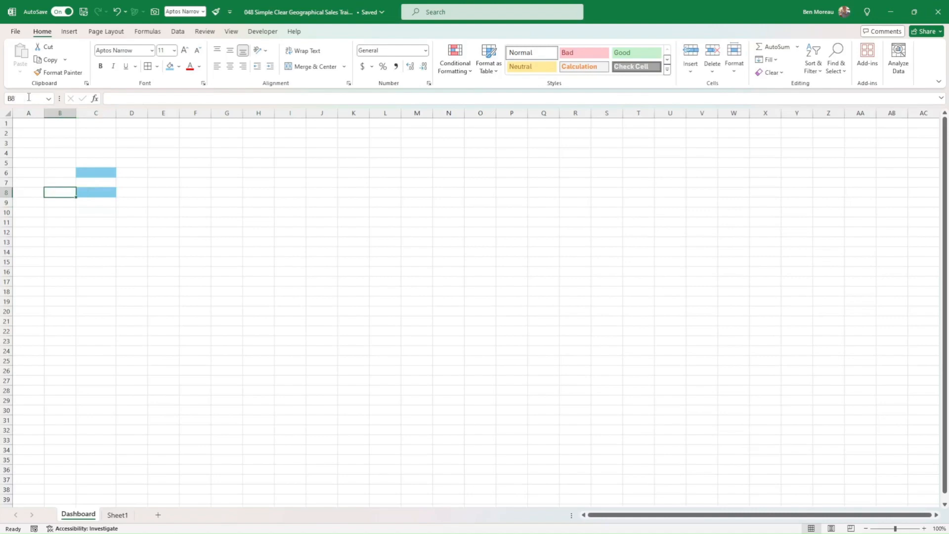
pyautogui.write('input2')
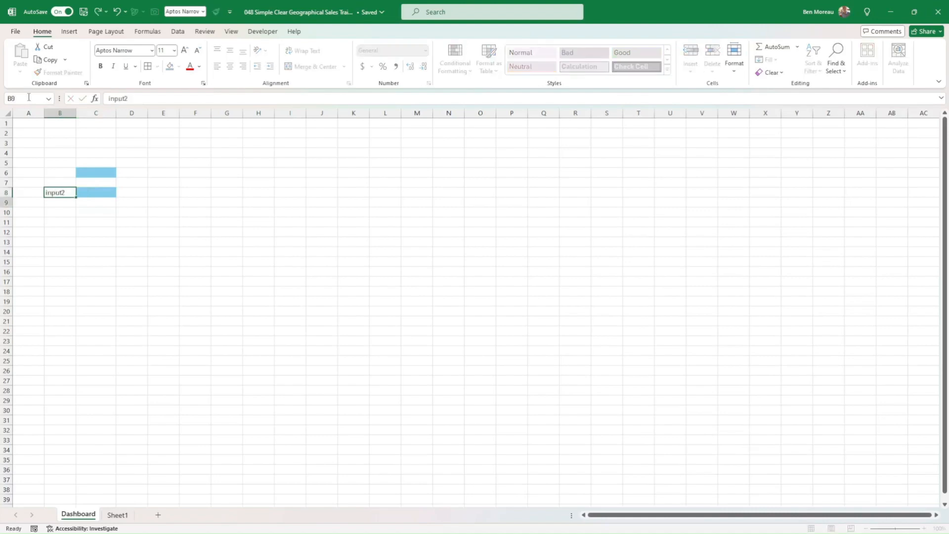
pyautogui.press('Up')
pyautogui.press('Up')
pyautogui.write('i')
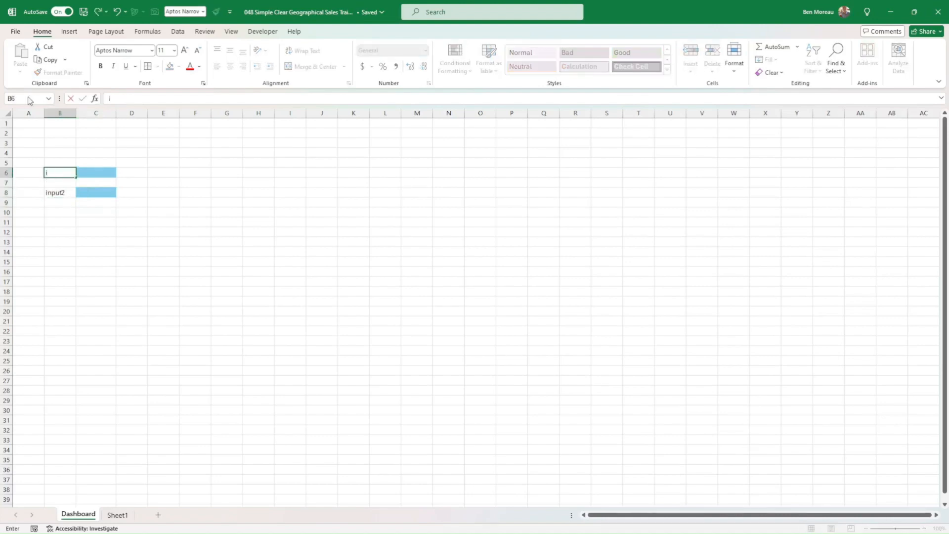
pyautogui.write('nput1')
pyautogui.press('Return')
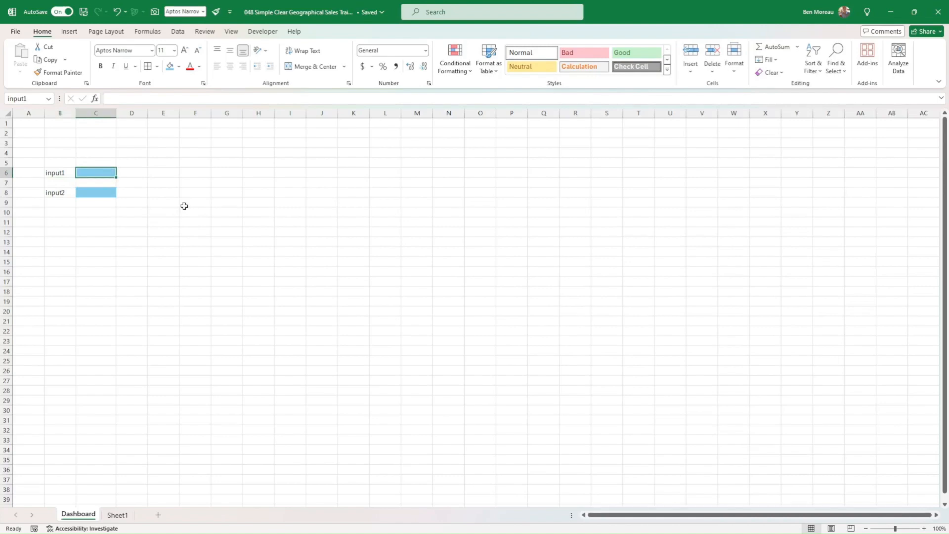
pyautogui.write('Spain')
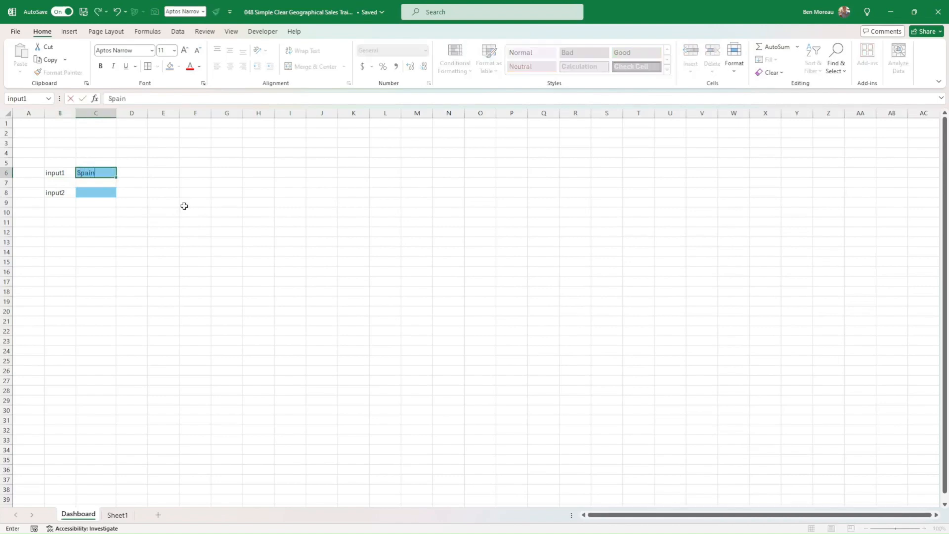
pyautogui.press('Return')
pyautogui.press('Up')
pyautogui.press('Delete')
# Enter Spain in the input2 cell, C8.
pyautogui.press('Down')
pyautogui.press('Down')
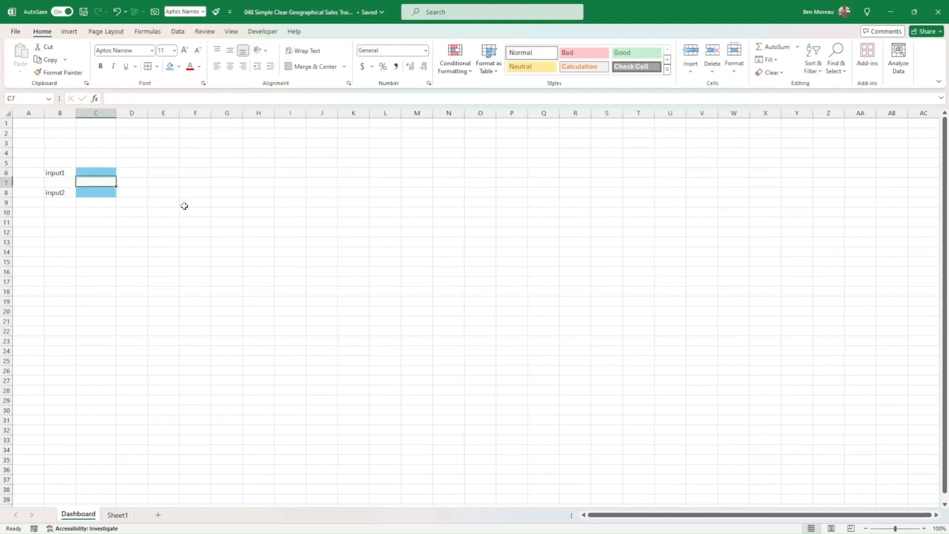
pyautogui.write('Spain')
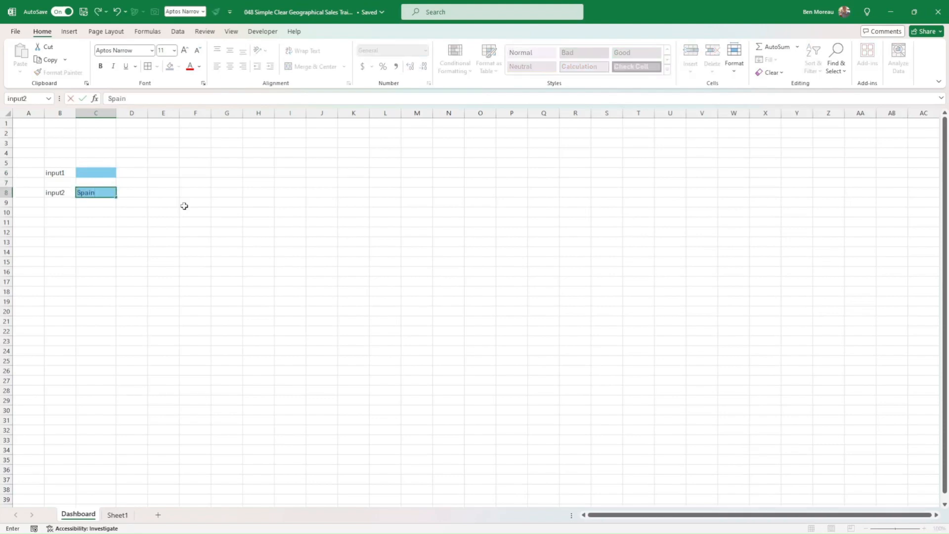
pyautogui.press('Return')
pyautogui.press('Return')
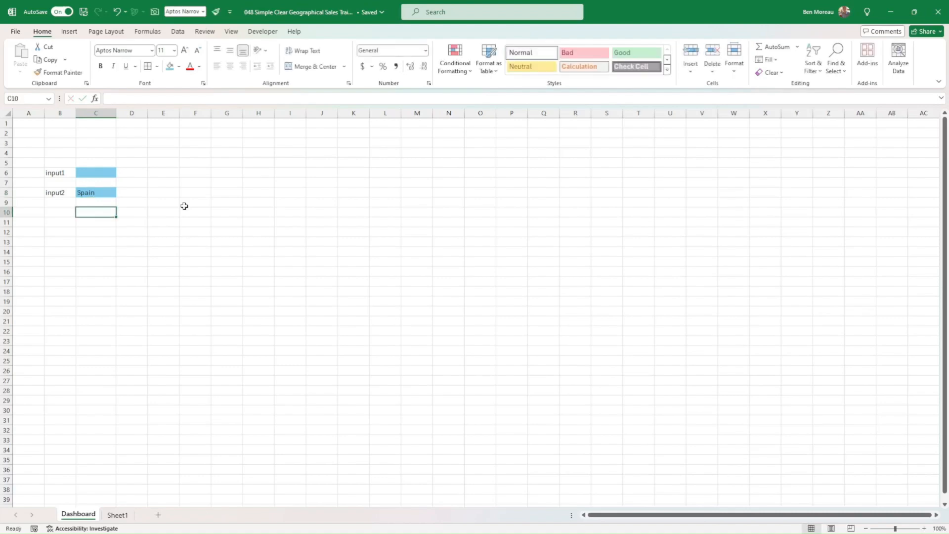
# On Sheet1, enter the heading "Selected as input2" in S36, beside the combined table's Total column.
pyautogui.click(123, 515)
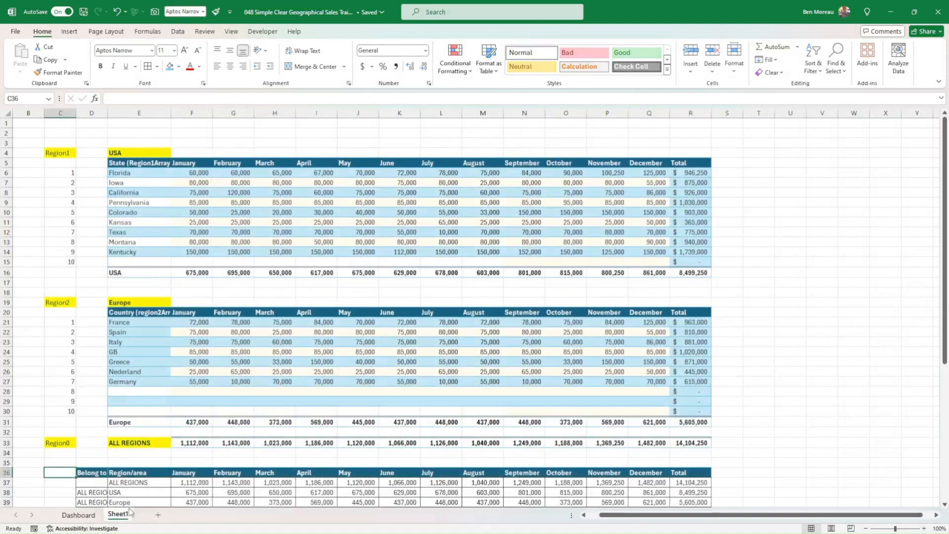
pyautogui.click(643, 362)
pyautogui.scroll(-6, 687, 355)
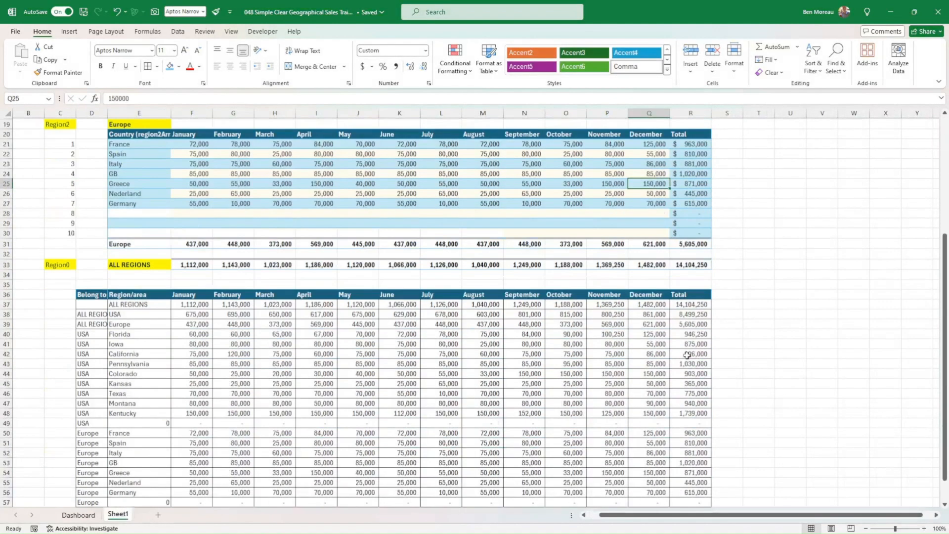
pyautogui.click(725, 296)
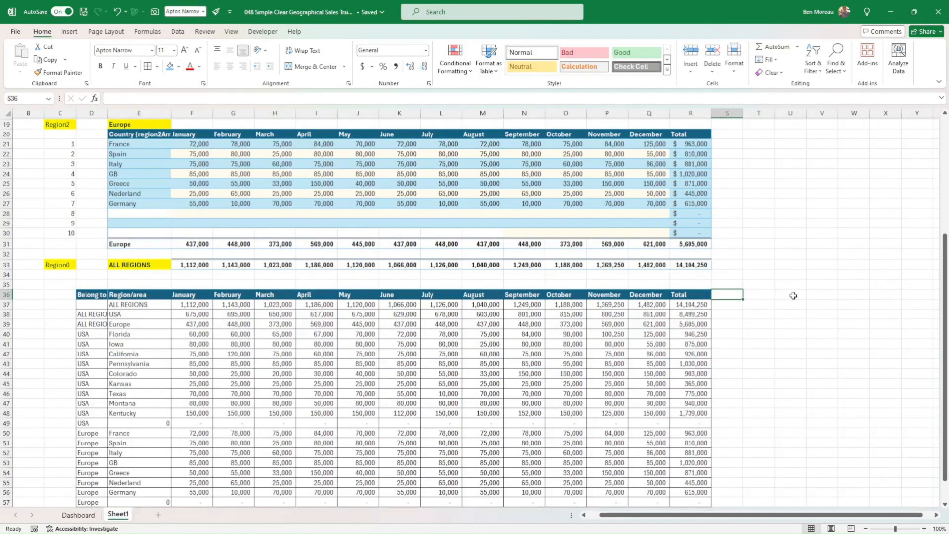
pyautogui.write('Select')
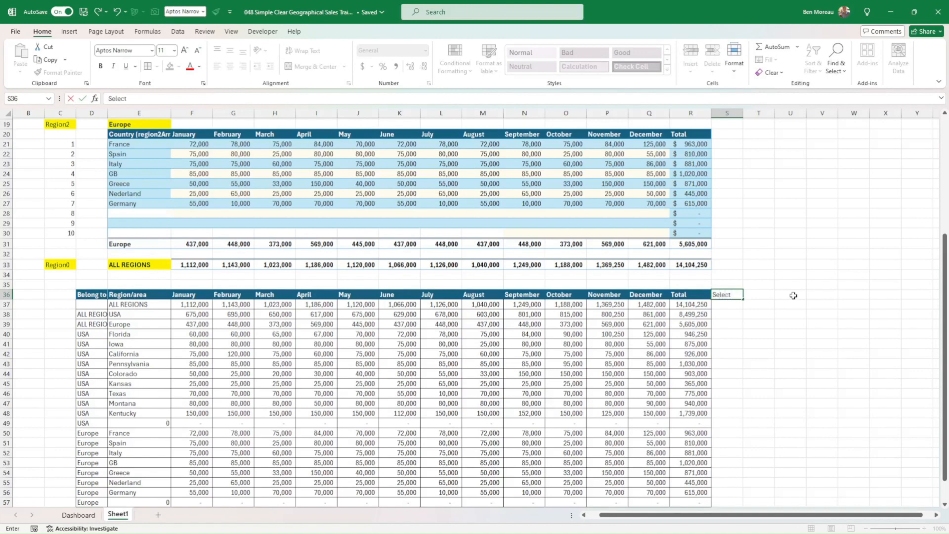
pyautogui.write('ed as input2')
pyautogui.press('Return')
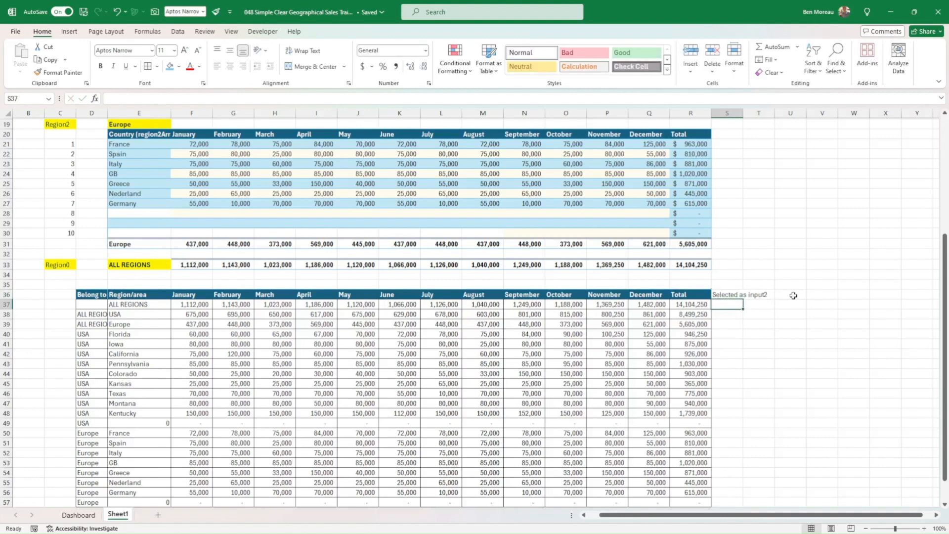
# In S37, enter the formula =IF(E37=input2,1,0) to flag the area that matches input2.
pyautogui.write('=')
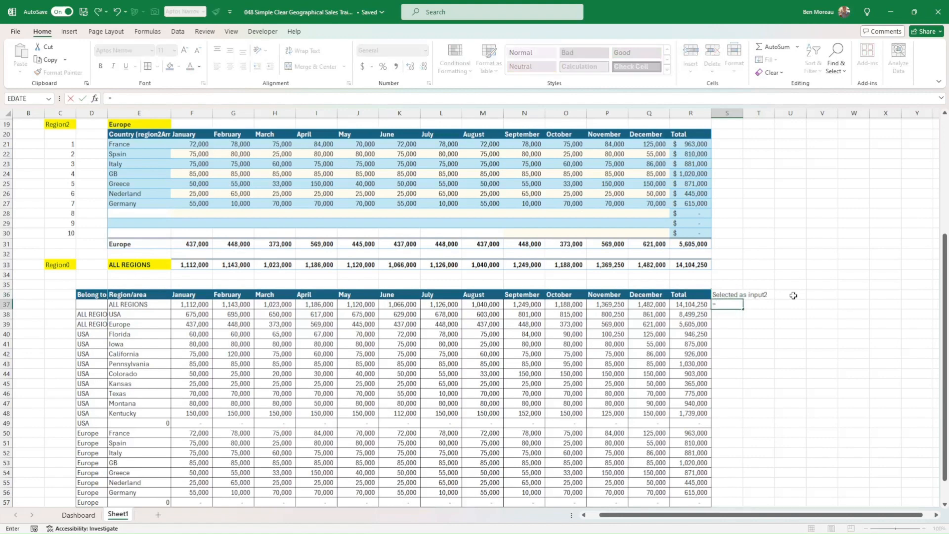
pyautogui.write('if(')
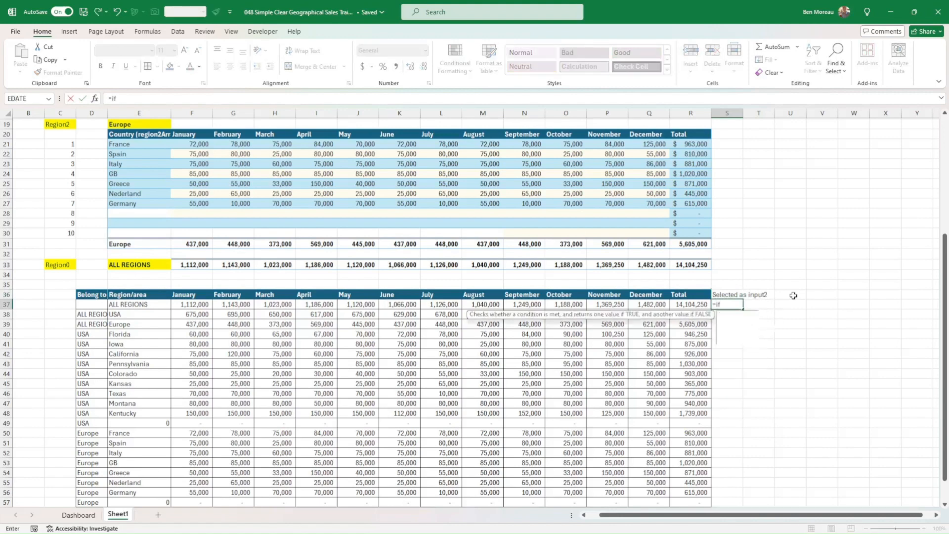
pyautogui.press('Left')
pyautogui.press('Left')
pyautogui.press('Left')
pyautogui.press('Left')
pyautogui.press('Left')
pyautogui.press('Left')
pyautogui.press('Left')
pyautogui.press('Left')
pyautogui.press('Left')
pyautogui.press('Left')
pyautogui.press('Left')
pyautogui.press('Left')
pyautogui.press('Left')
pyautogui.press('Left')
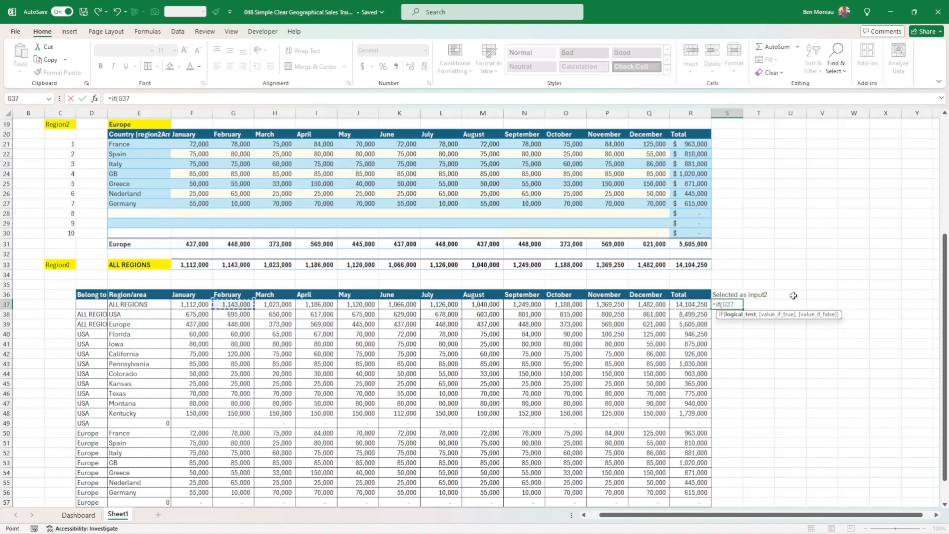
pyautogui.press('Right')
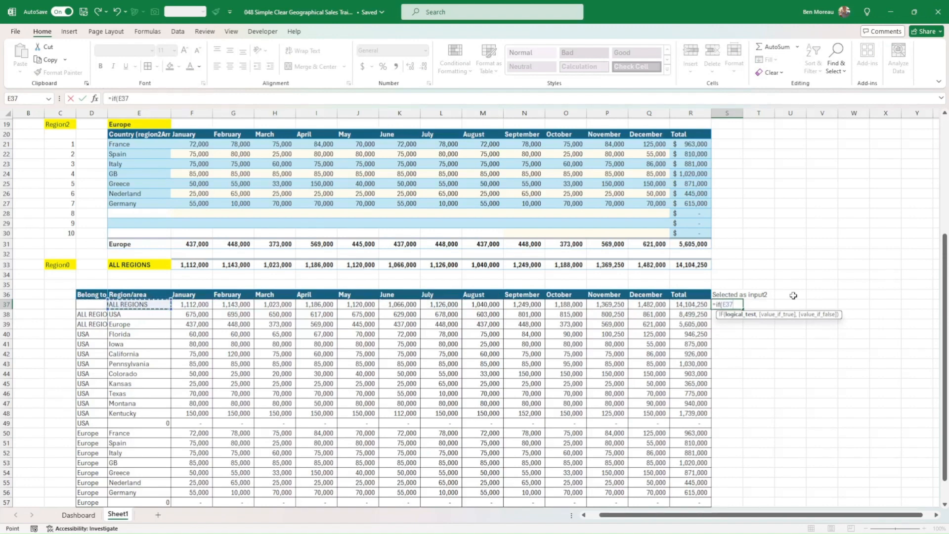
pyautogui.write('=inpu')
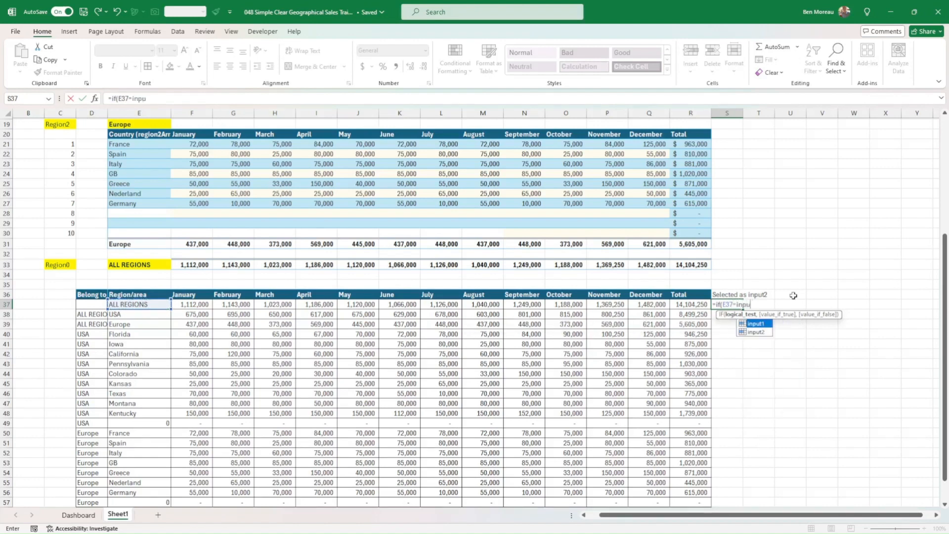
pyautogui.write('t2')
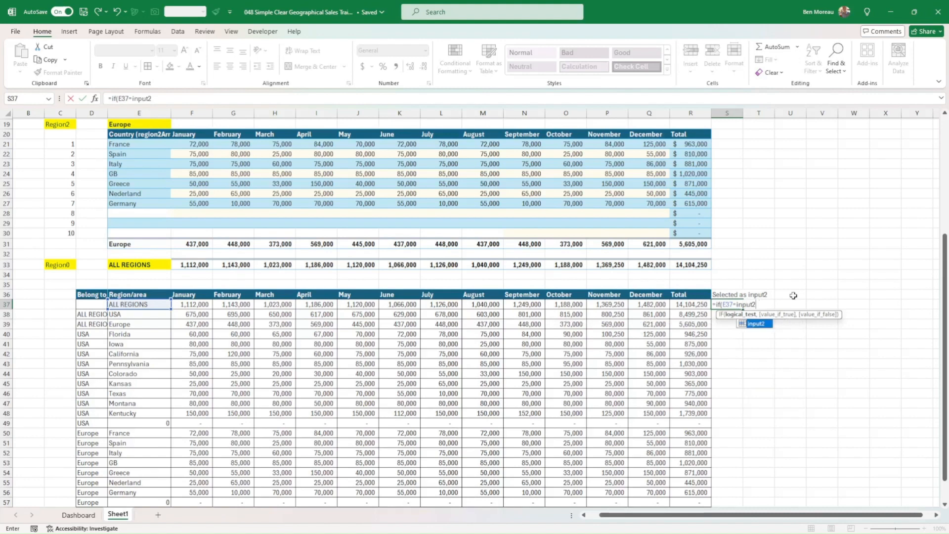
pyautogui.write(',1,0')
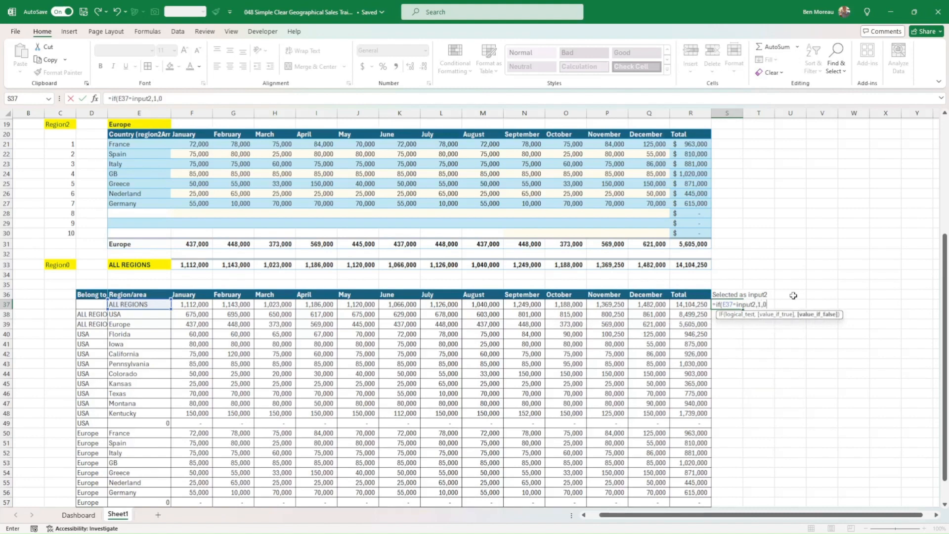
pyautogui.press('Return')
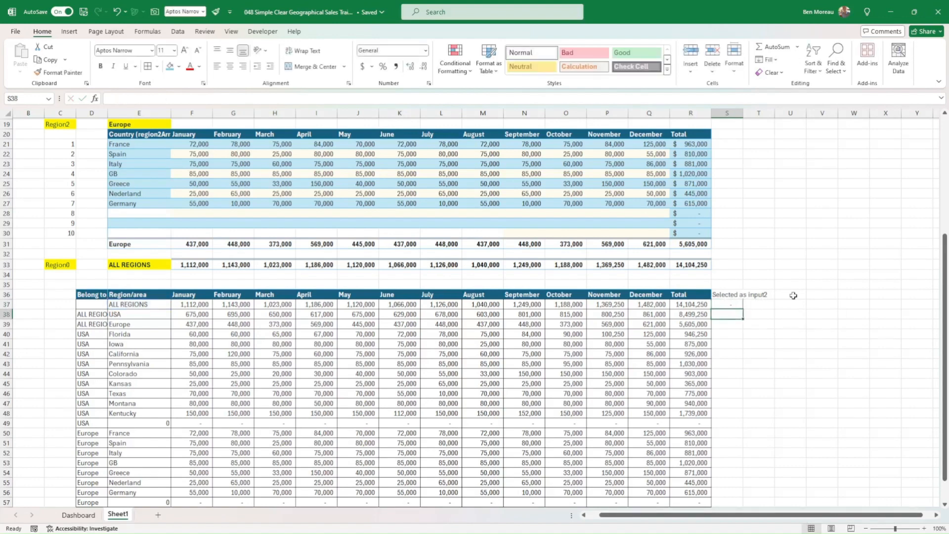
# Fill the S37 flag formula down the "Selected as input2" column through S59.
pyautogui.scroll(-4, 863, 302)
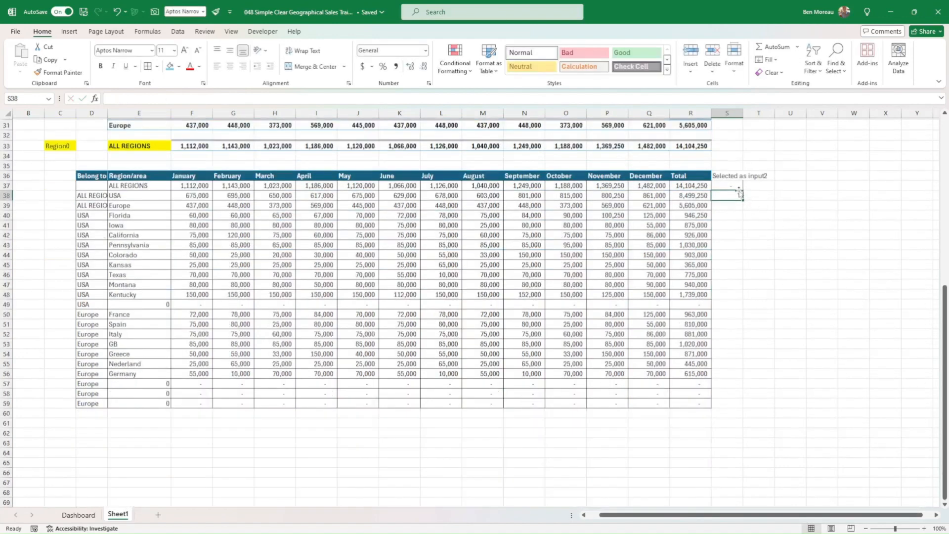
pyautogui.click(739, 186)
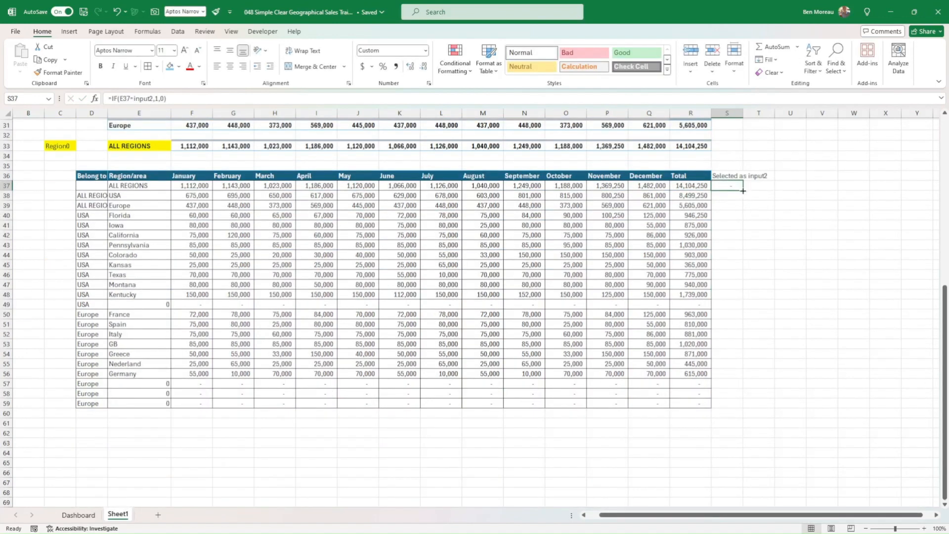
pyautogui.moveTo(742, 191); pyautogui.dragTo(749, 407)
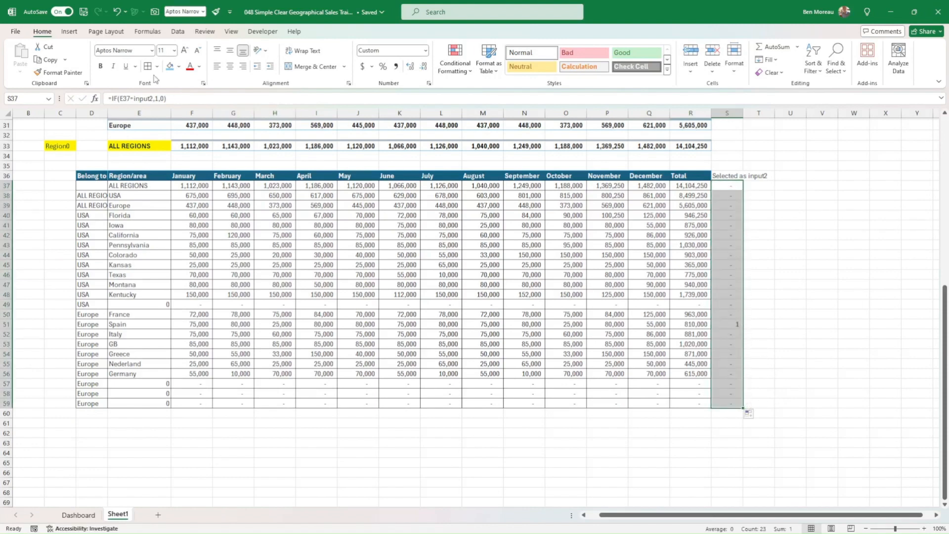
pyautogui.press('Up')
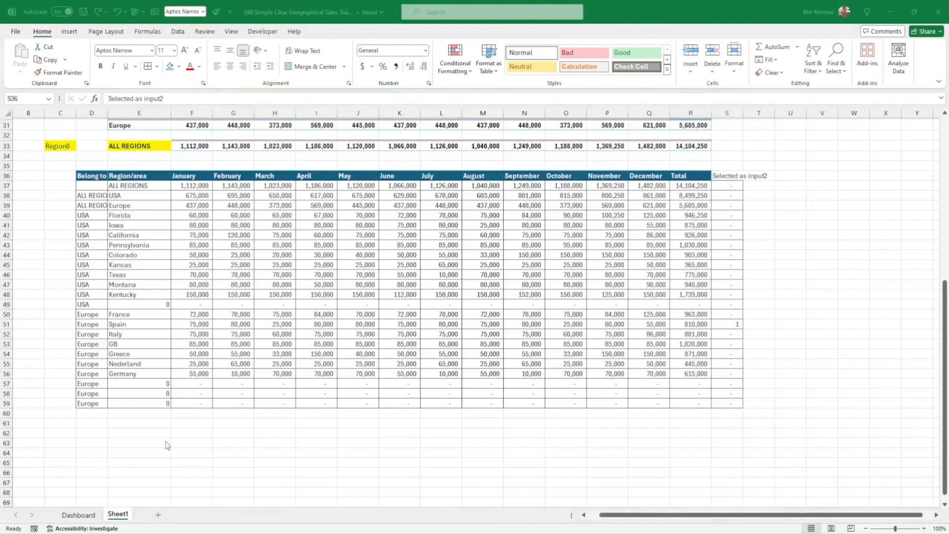
# Below the combined table, enter the labels Input1 in D62 and Input2 in D63.
pyautogui.click(93, 433)
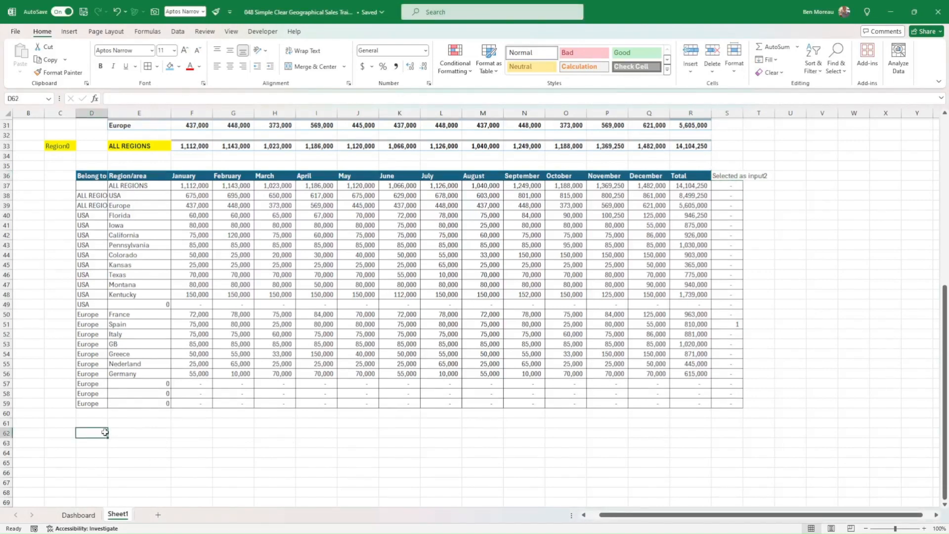
pyautogui.write('Input1')
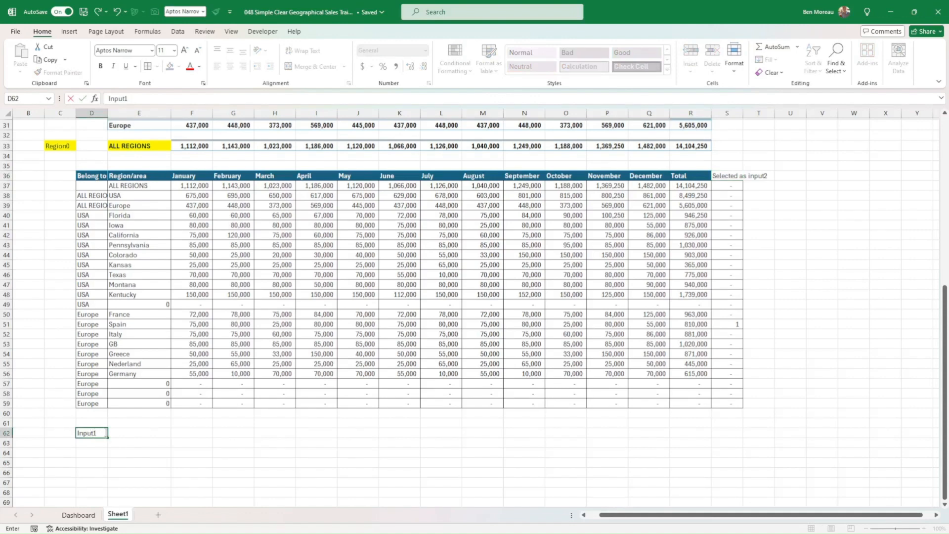
pyautogui.press('Return')
pyautogui.write('I')
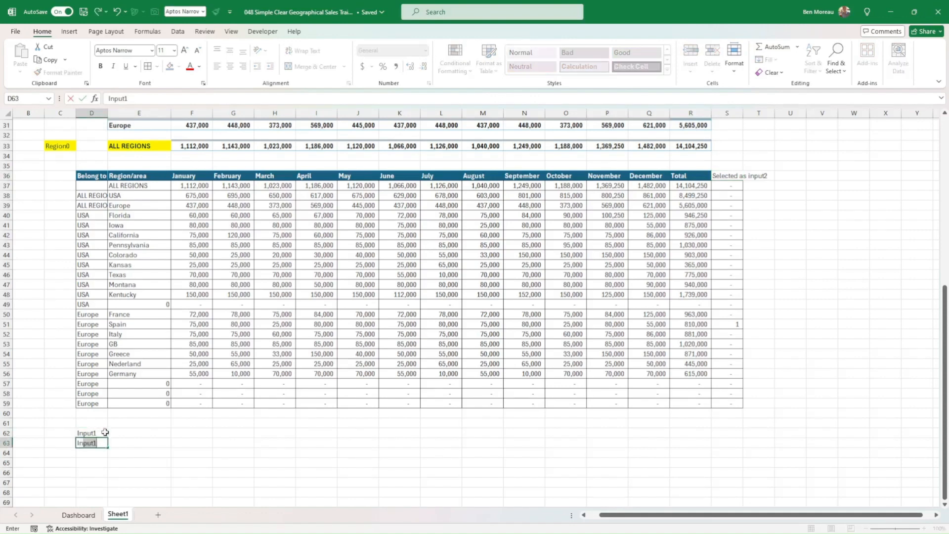
pyautogui.write('nput2')
pyautogui.press('Return')
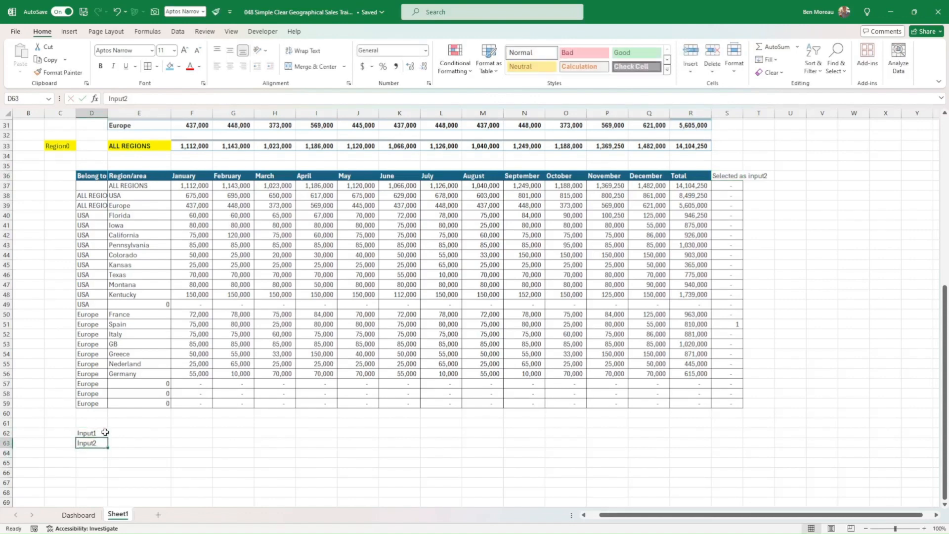
# On the Dashboard sheet, enter Europe in the input1 cell, C6.
pyautogui.click(105, 433)
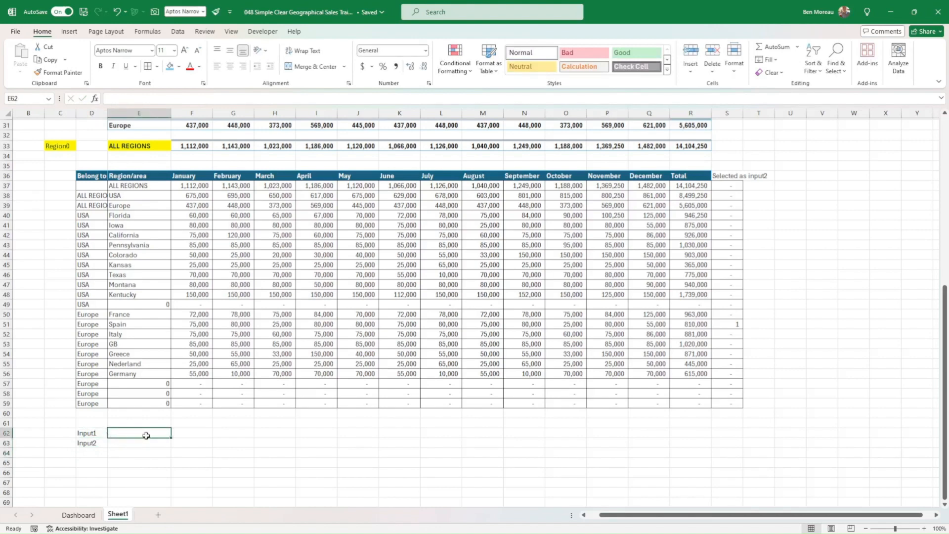
pyautogui.click(92, 515)
pyautogui.click(97, 171)
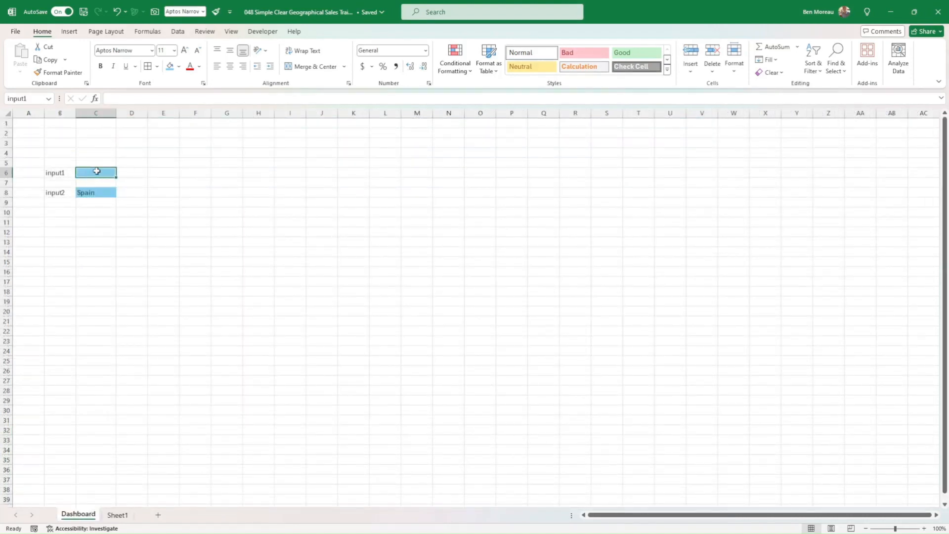
pyautogui.write('Europe')
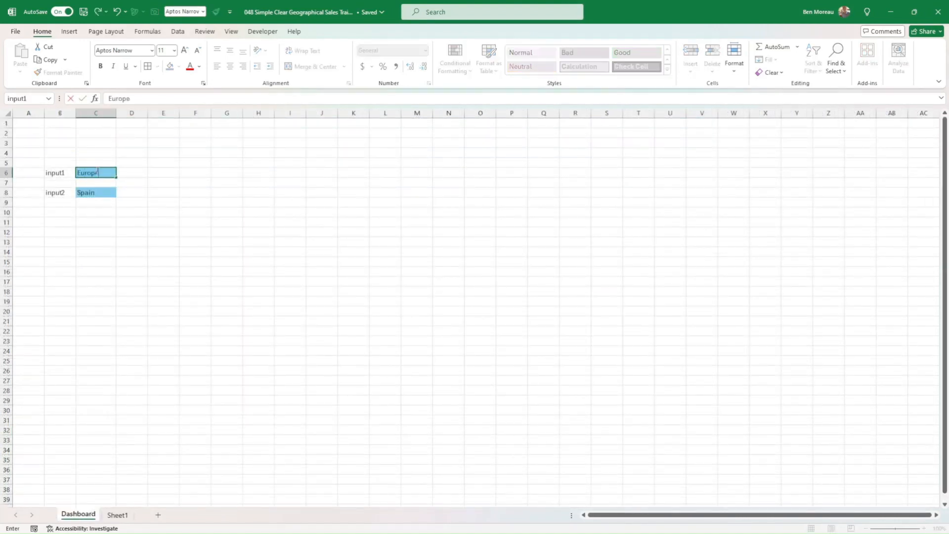
pyautogui.press('Return')
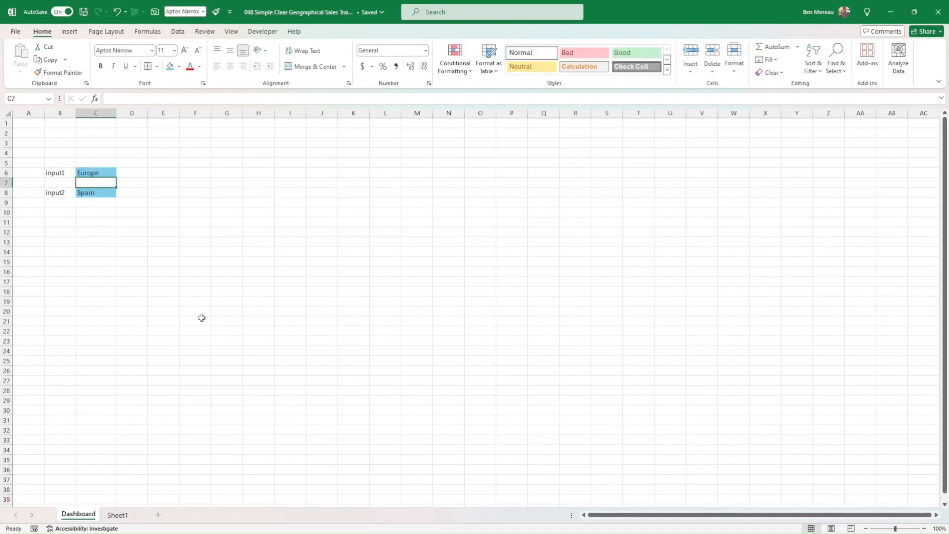
# On Sheet1, link the cells beside the two labels with =input1 in E62 and =input2 in E63.
pyautogui.click(117, 515)
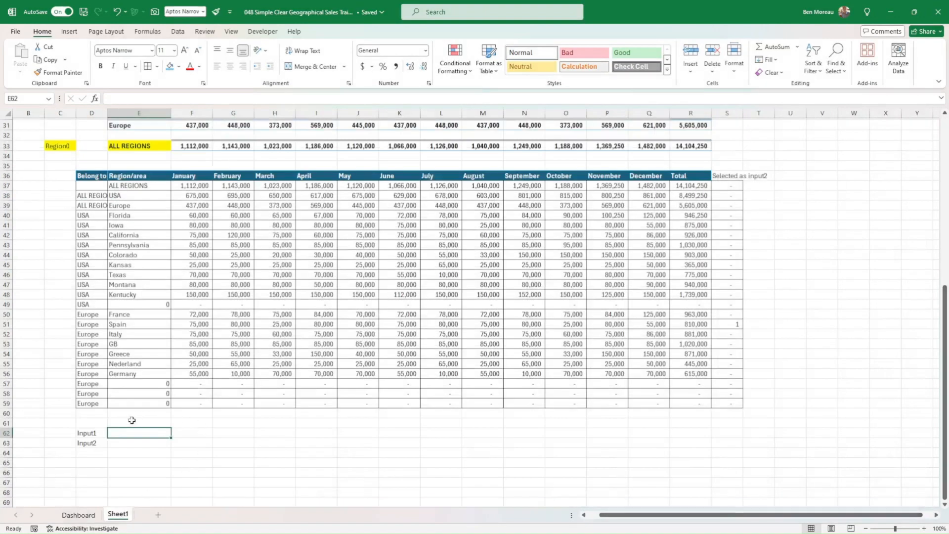
pyautogui.write('=inp')
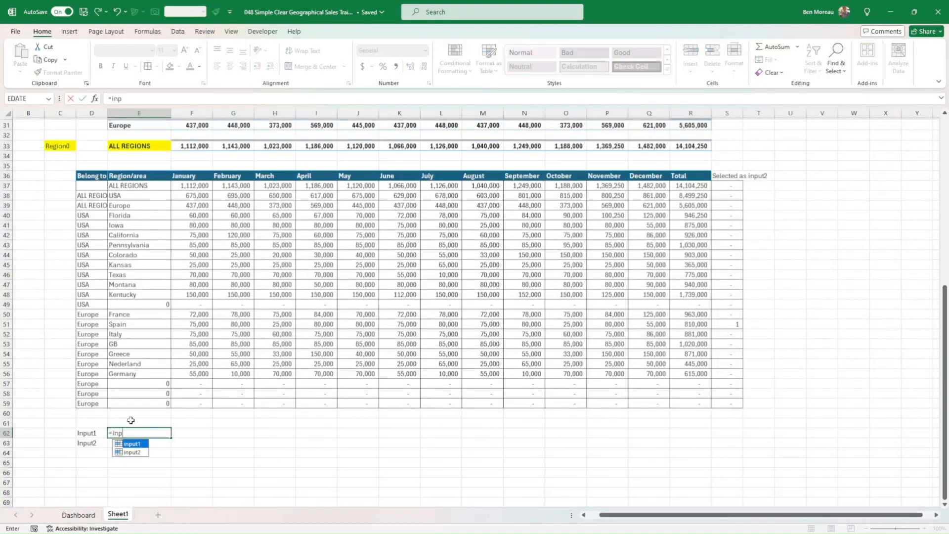
pyautogui.write('ut1')
pyautogui.press('Return')
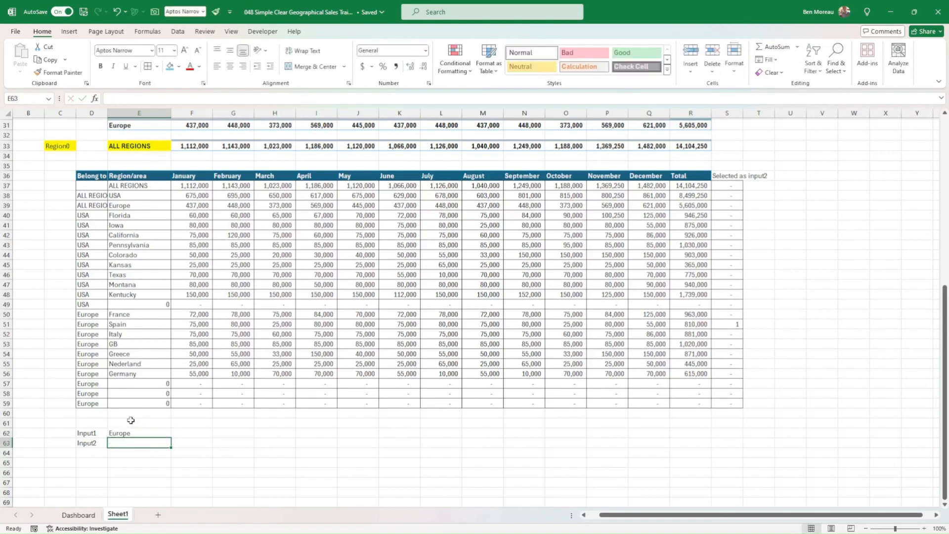
pyautogui.write('=in')
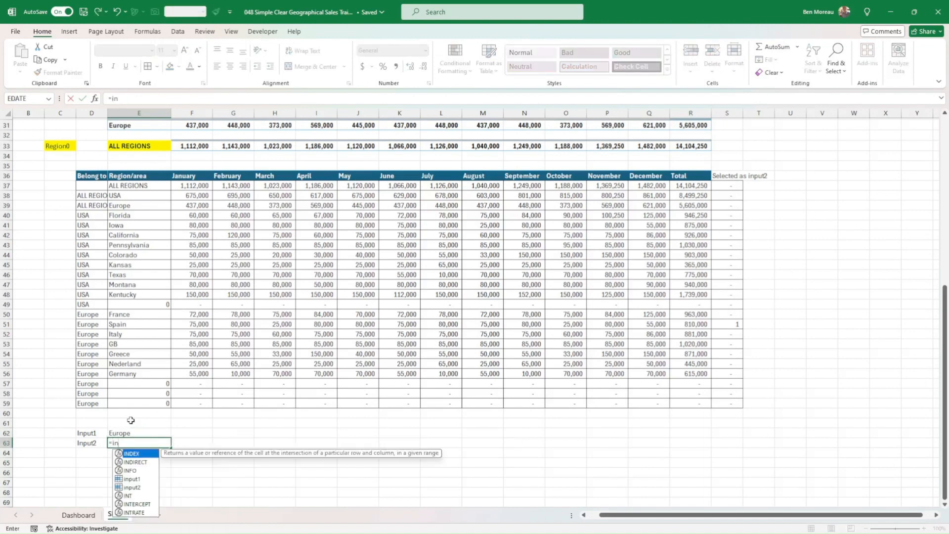
pyautogui.write('put2')
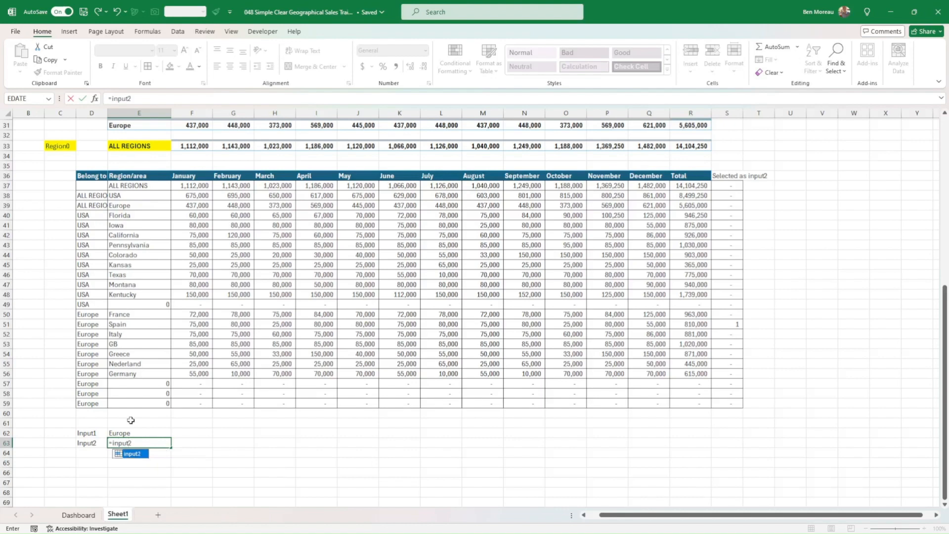
pyautogui.press('Return')
# In F62, start an XLOOKUP through the Function Arguments dialog with the absolute reference $E$62 as lookup value.
pyautogui.press('Up')
pyautogui.press('Up')
pyautogui.press('Right')
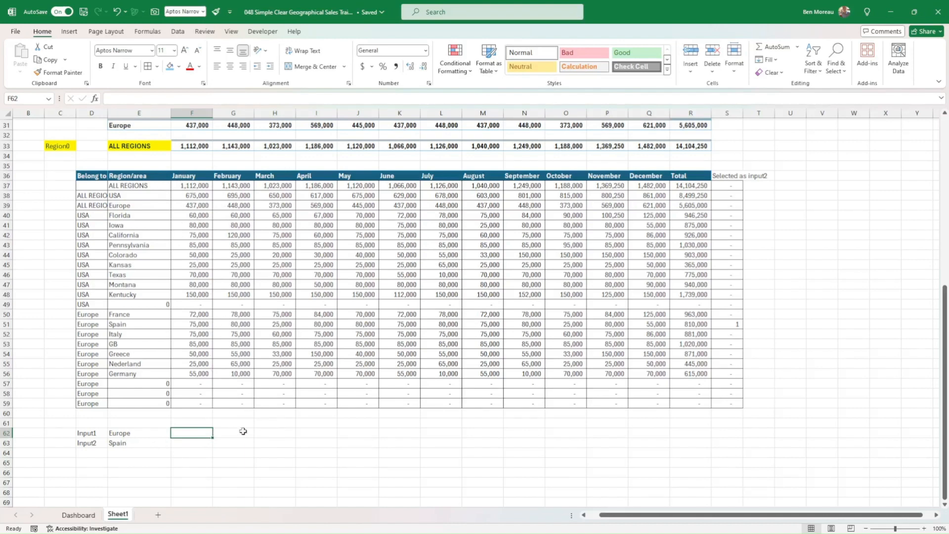
pyautogui.write('=xlook')
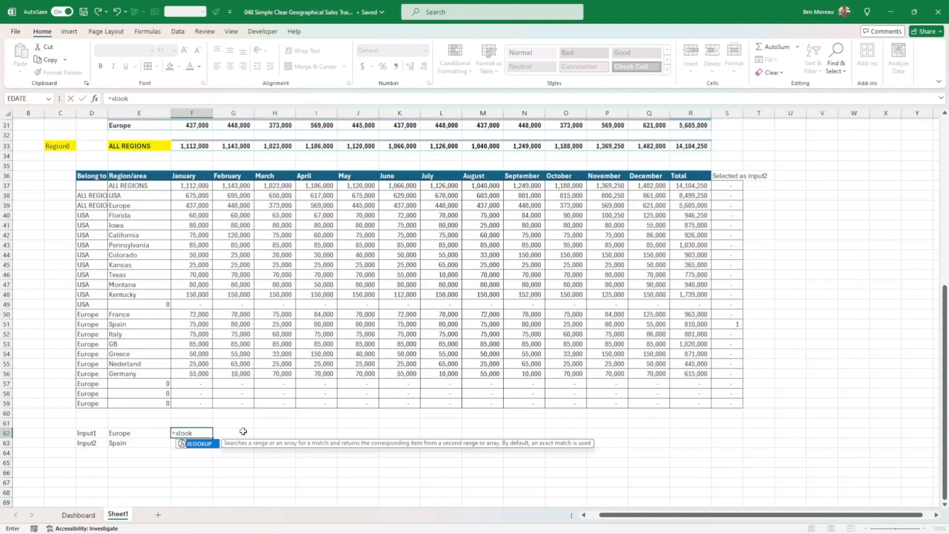
pyautogui.write('up(')
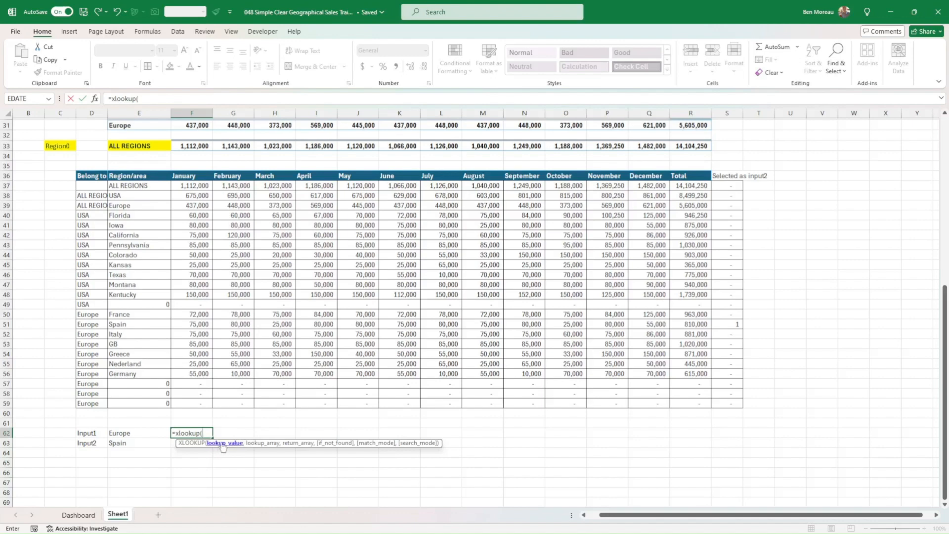
pyautogui.click(94, 98)
pyautogui.moveTo(197, 222); pyautogui.dragTo(561, 267)
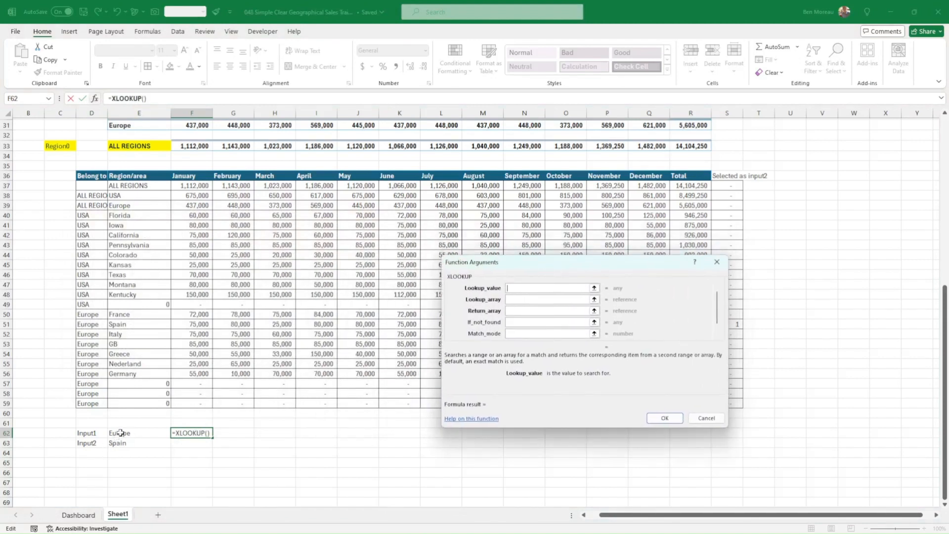
pyautogui.click(137, 433)
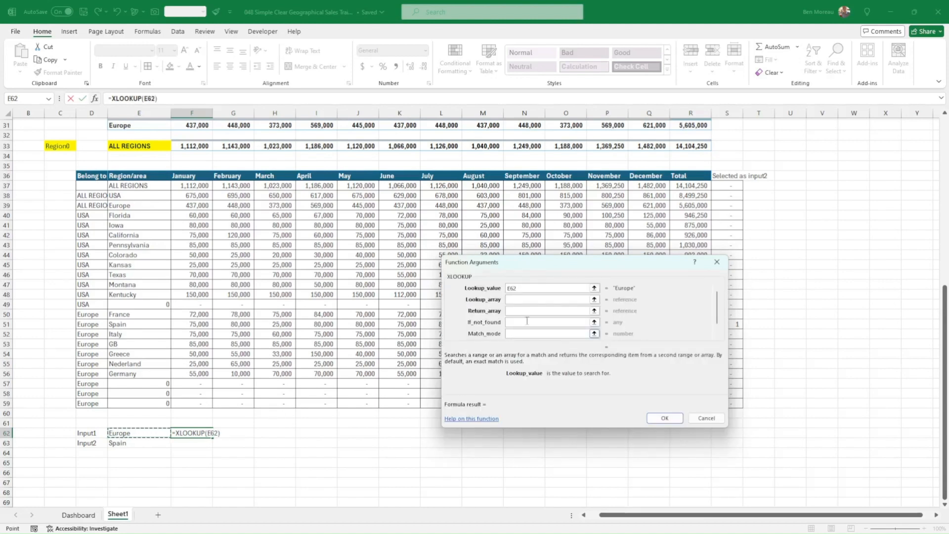
pyautogui.press('F4')
# Complete the XLOOKUP in F62 with lookup array E37:E59, return array F37:F59, if-not-found 0 and match mode 0.
pyautogui.click(528, 300)
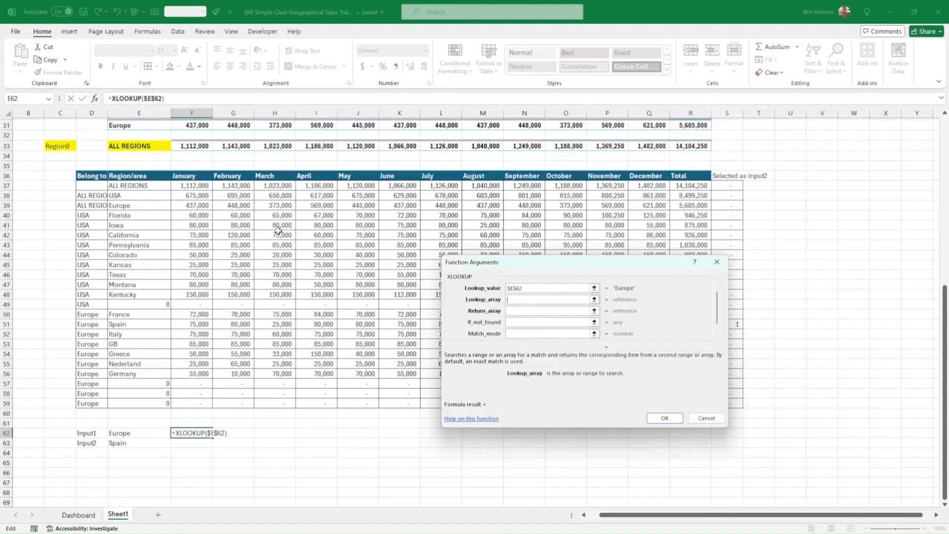
pyautogui.moveTo(134, 184); pyautogui.dragTo(140, 404)
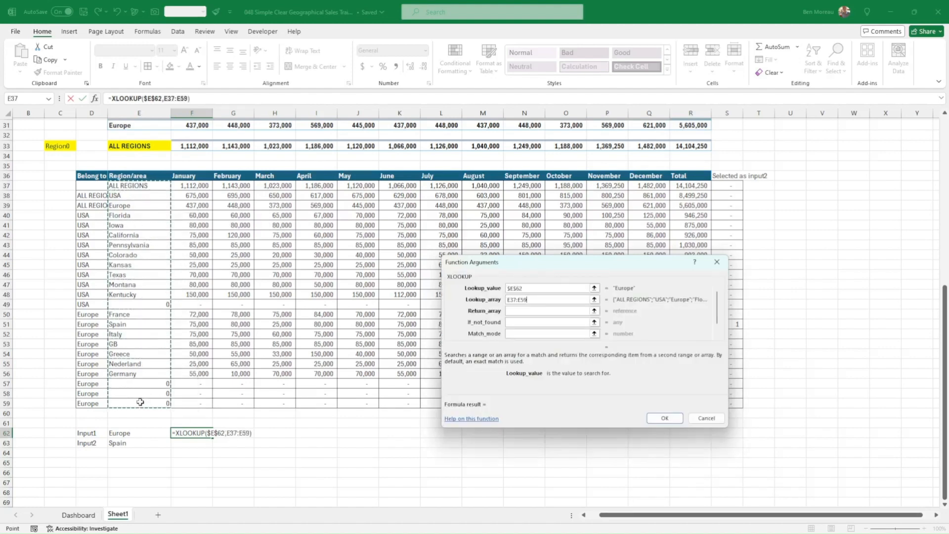
pyautogui.click(519, 311)
pyautogui.moveTo(580, 265); pyautogui.dragTo(609, 263)
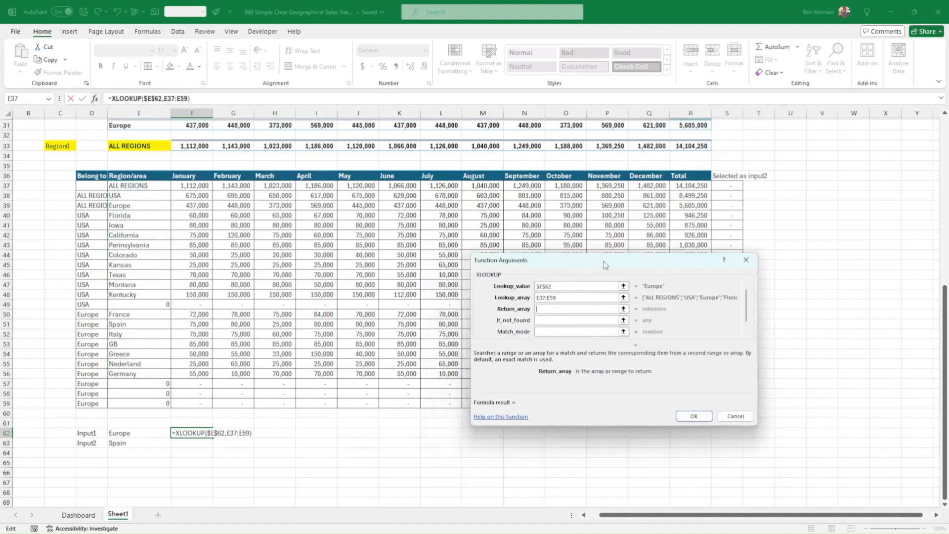
pyautogui.moveTo(190, 187); pyautogui.dragTo(190, 402)
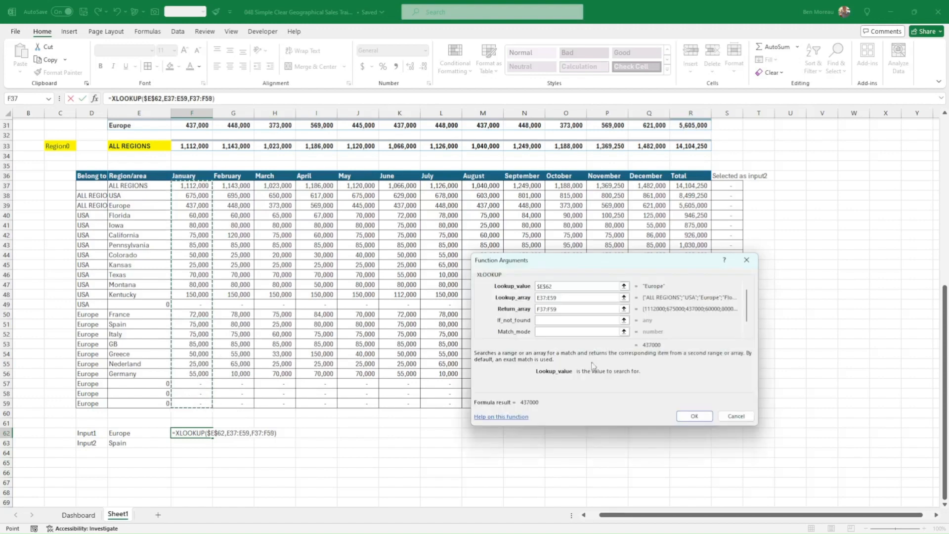
pyautogui.click(553, 321)
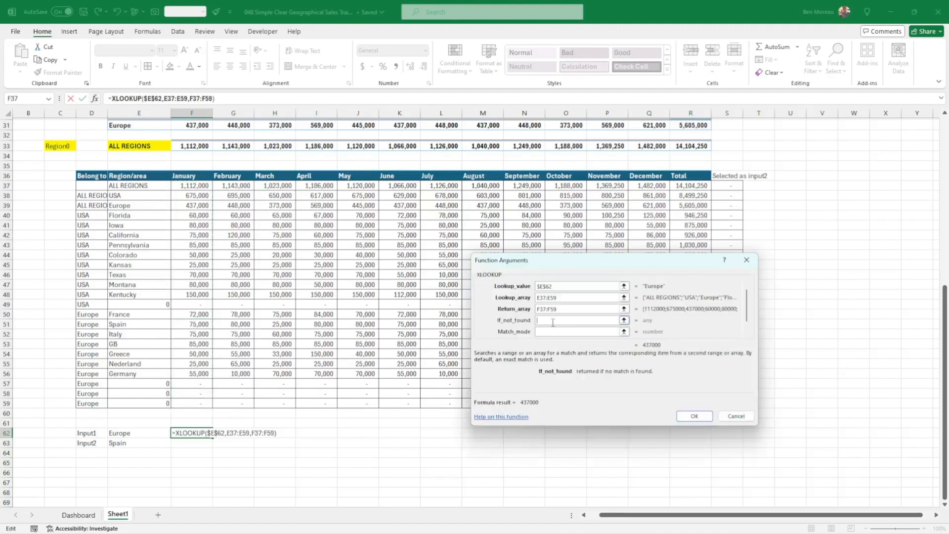
pyautogui.write('0')
pyautogui.click(577, 333)
pyautogui.write('0')
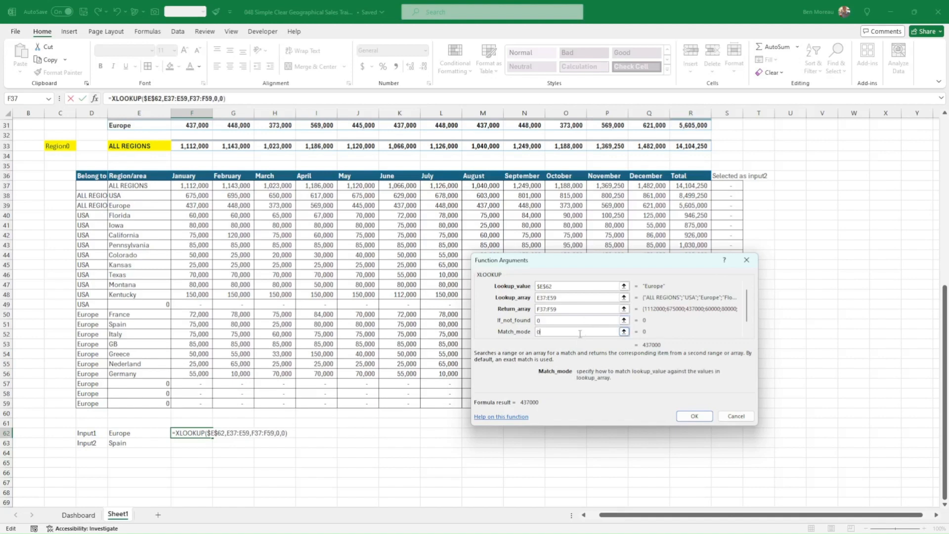
pyautogui.click(695, 417)
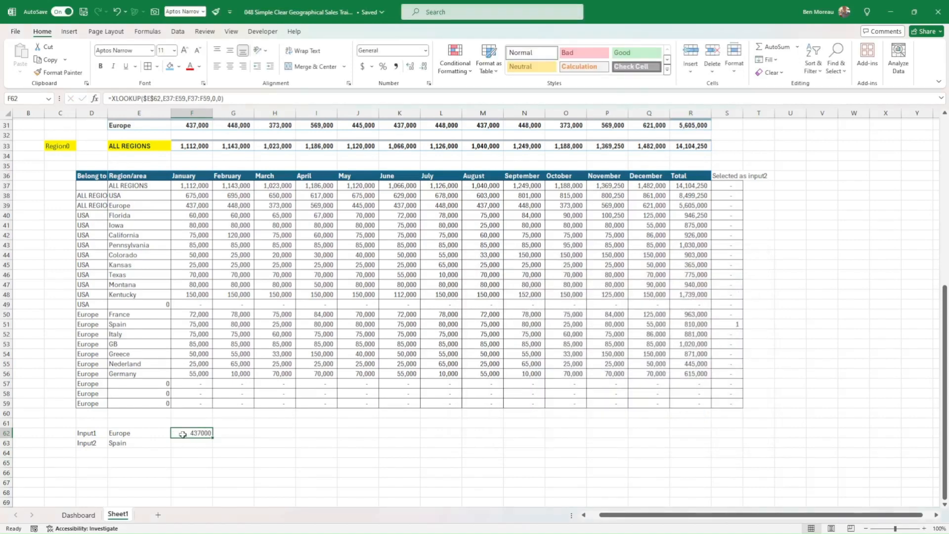
# Copy the number and border formatting of F56 onto both input rows, F62:S63.
pyautogui.click(192, 373)
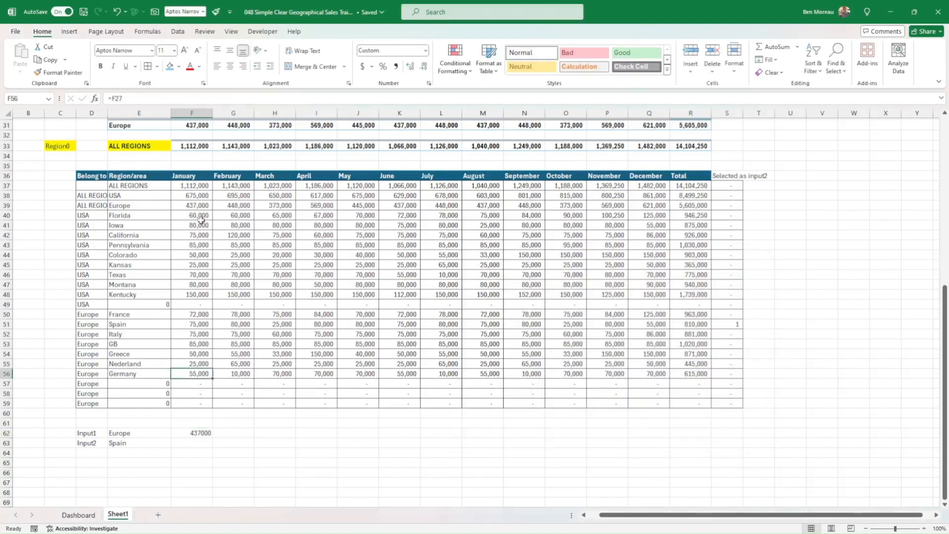
pyautogui.click(60, 73)
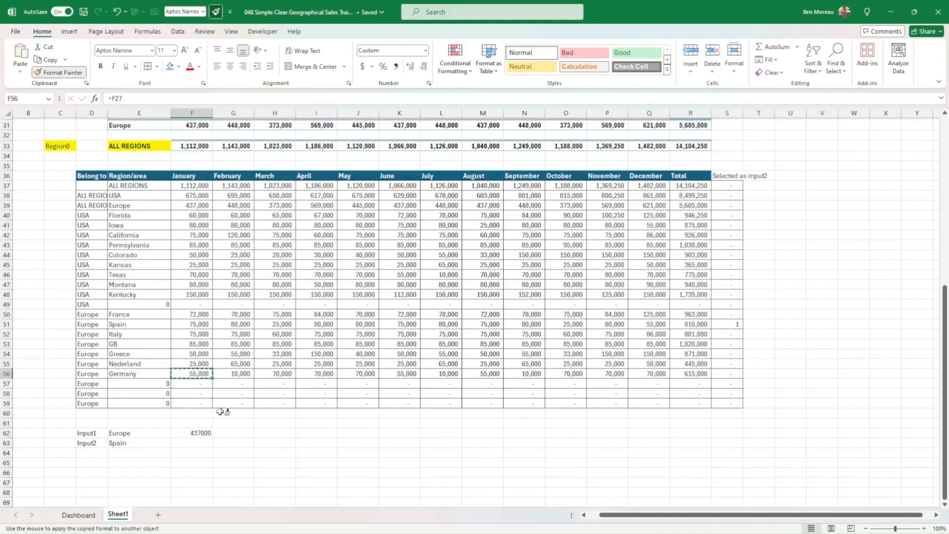
pyautogui.moveTo(204, 435)
pyautogui.mouseDown()
pyautogui.moveTo(221, 447)
pyautogui.moveTo(722, 440)
pyautogui.mouseUp()
pyautogui.click(199, 433)
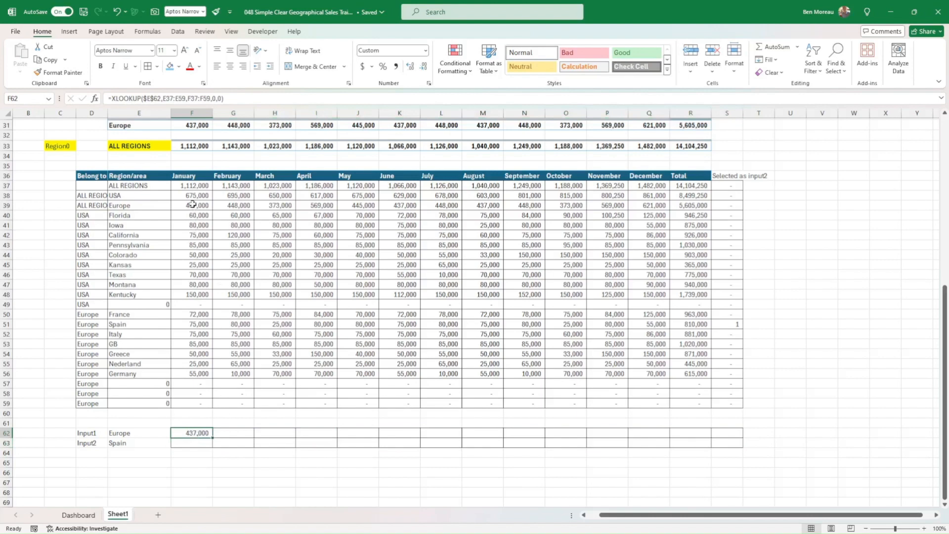
# Fill =XLOOKUP($E62,$E$37:$E$59,F$37:F$59,0,0) across both input rows from January through Total, F62:R63.
pyautogui.scroll(2, 197, 207)
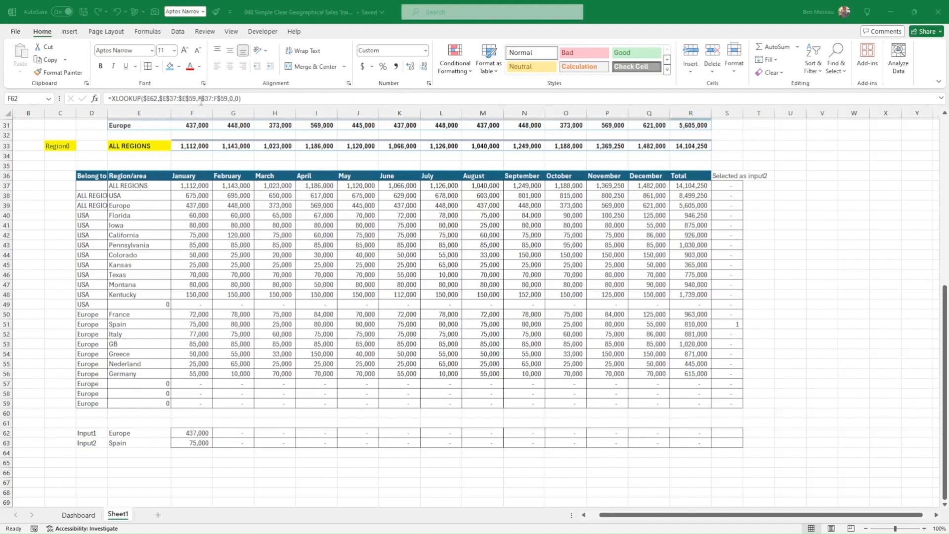
pyautogui.moveTo(200, 432); pyautogui.dragTo(687, 435)
pyautogui.moveTo(696, 436); pyautogui.dragTo(695, 435)
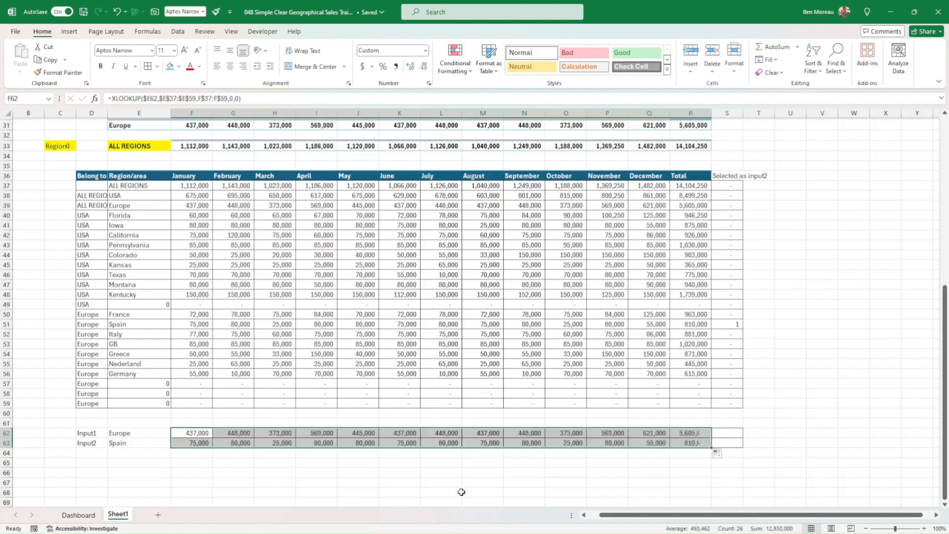
pyautogui.click(438, 487)
# Give the input1 name cell, E62, a dark blue fill and white font.
pyautogui.click(139, 434)
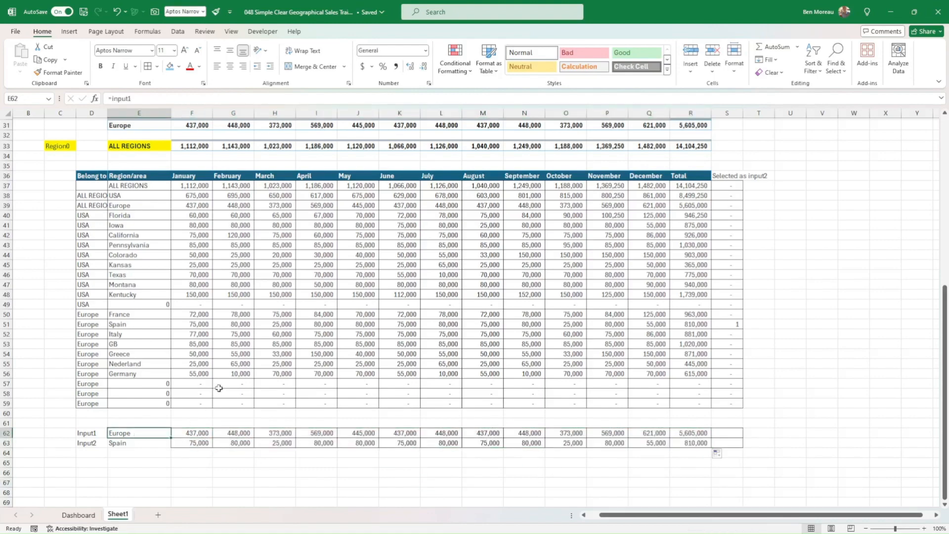
pyautogui.scroll(7, 208, 333)
pyautogui.scroll(-7, 208, 333)
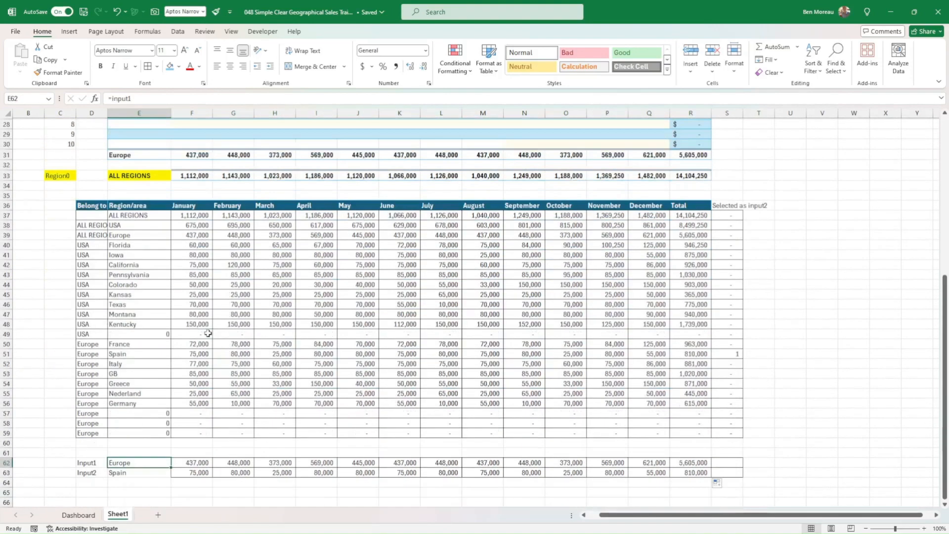
pyautogui.click(179, 67)
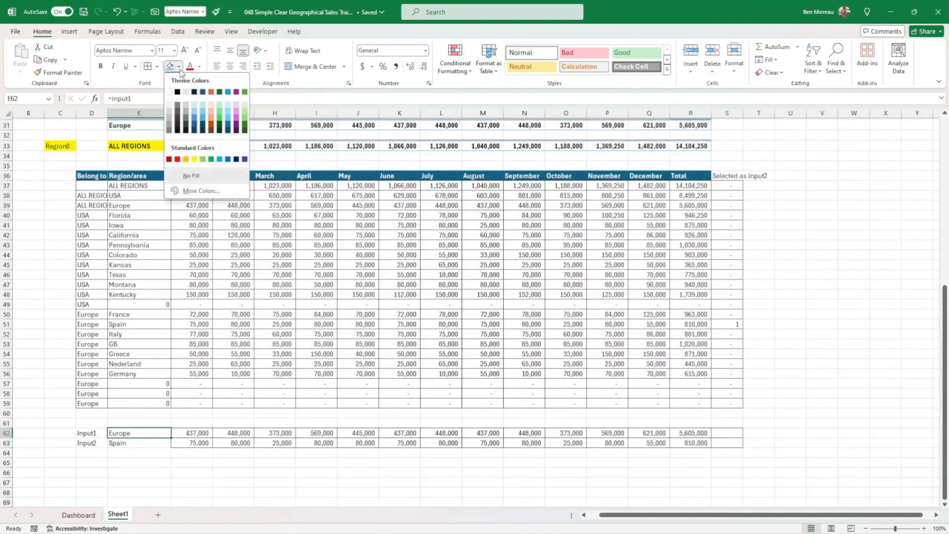
pyautogui.click(203, 126)
pyautogui.click(200, 68)
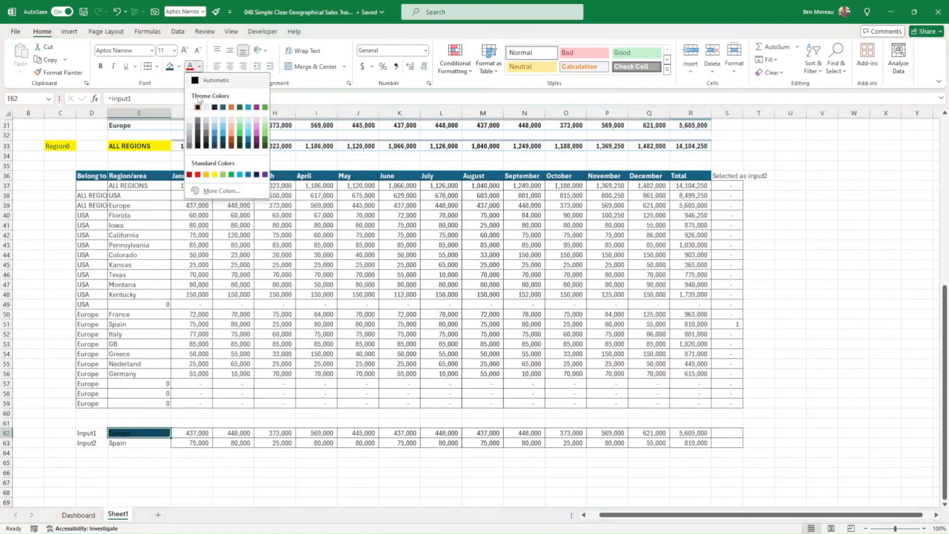
pyautogui.click(194, 108)
# Apply an orange theme shade as the fill of the input2 name cell, E63.
pyautogui.click(144, 445)
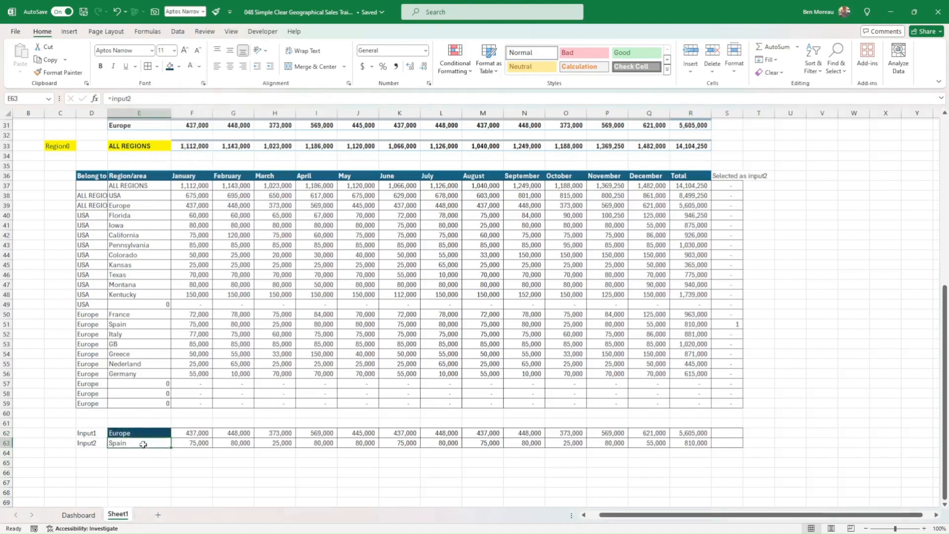
pyautogui.click(180, 70)
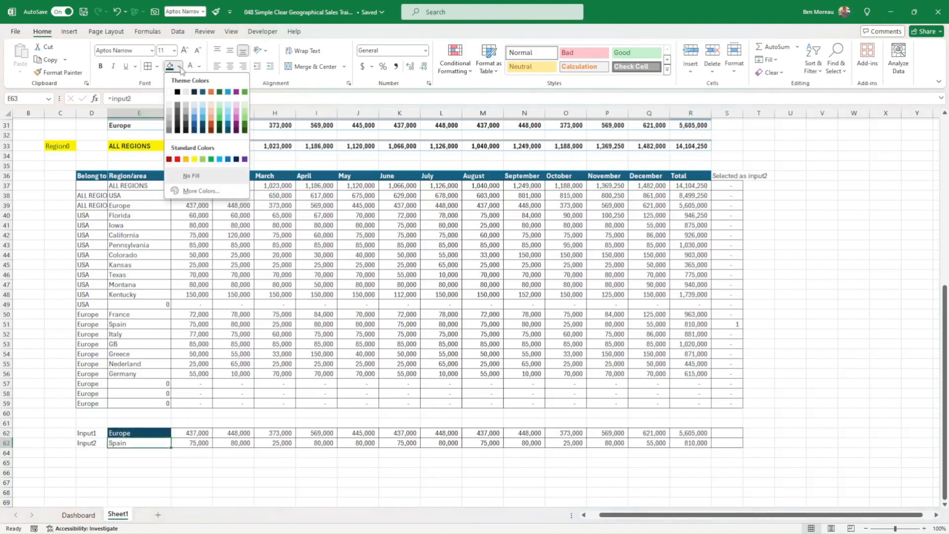
pyautogui.click(211, 120)
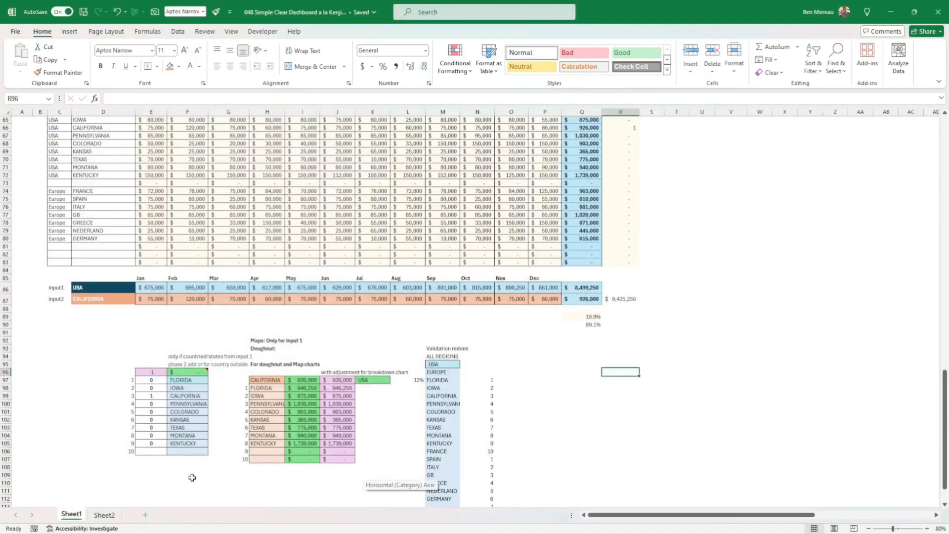
# In the finished dashboard workbook, review the region tables, the input rows and the helper tables for the doughnut and map charts.
pyautogui.scroll(-1, 310, 401)
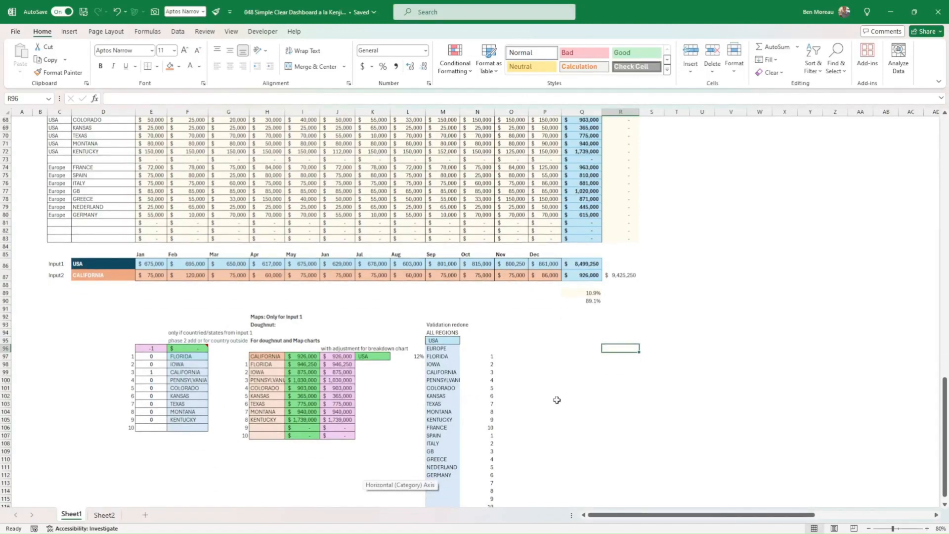
pyautogui.scroll(3, 577, 398)
pyautogui.scroll(7, 577, 398)
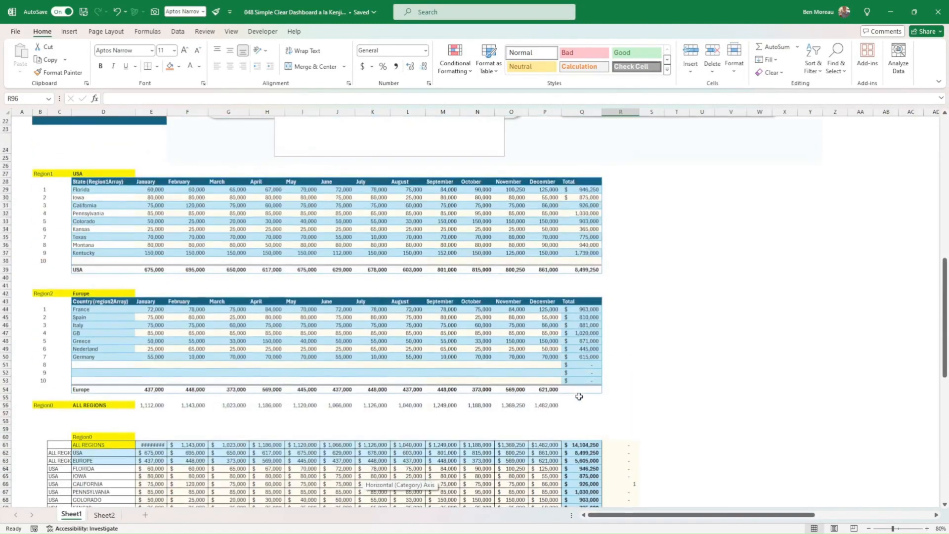
pyautogui.scroll(-5, 581, 396)
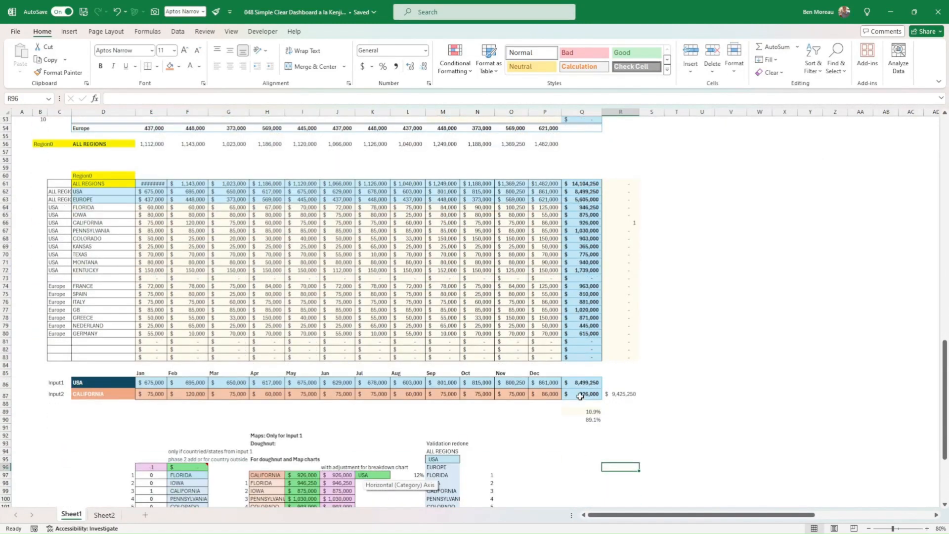
pyautogui.scroll(-5, 580, 397)
pyautogui.scroll(-2, 581, 398)
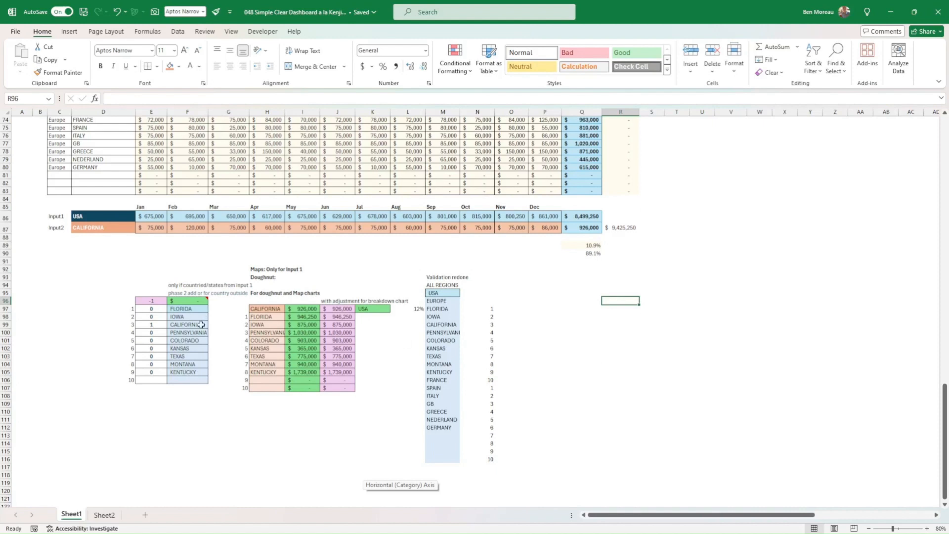
pyautogui.click(226, 396)
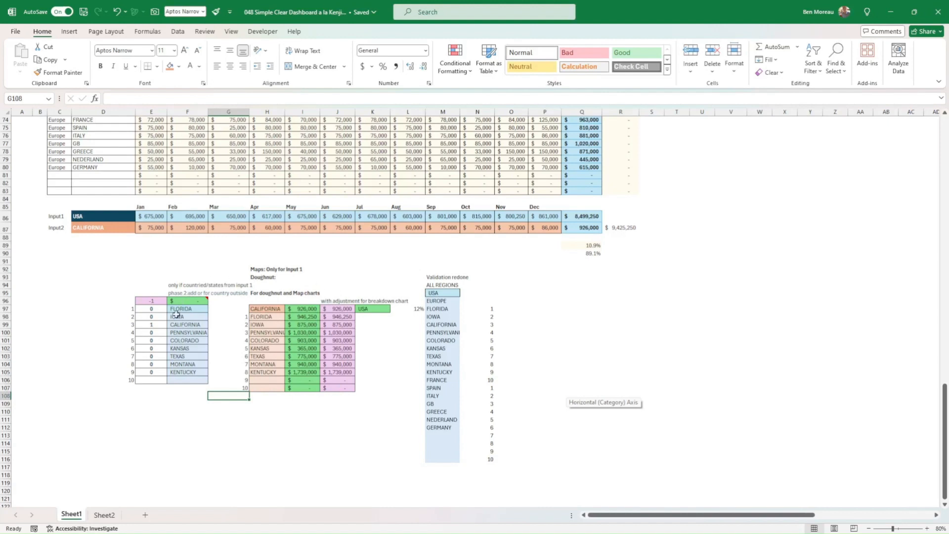
pyautogui.moveTo(187, 388); pyautogui.dragTo(282, 403)
pyautogui.click(337, 443)
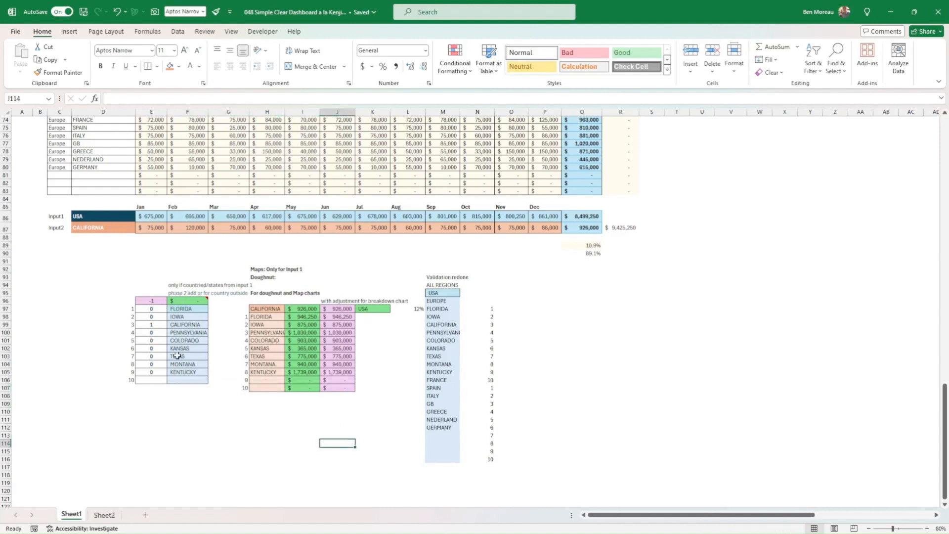
# Examine the FILTER formula in F97 and its source ranges D61:D83 and C61:C83, matched against Input1.
pyautogui.click(179, 309)
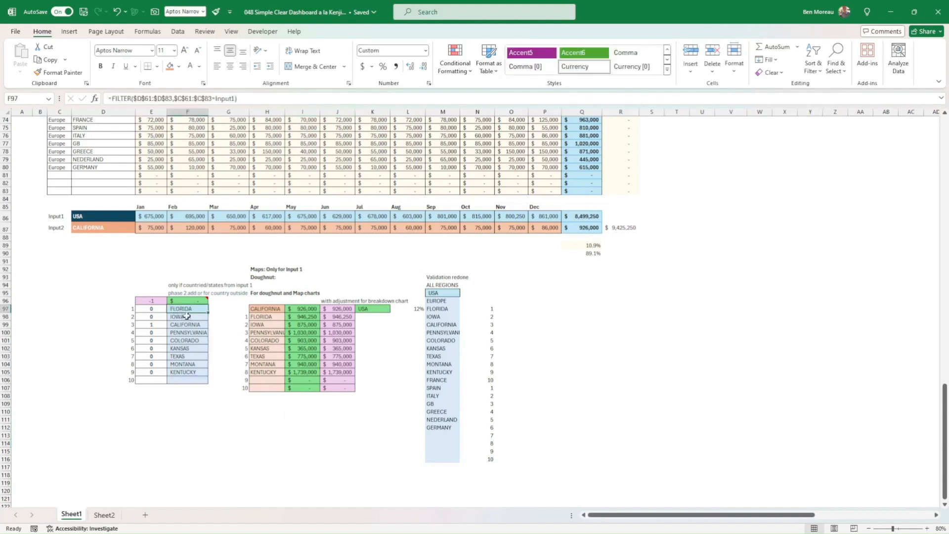
pyautogui.moveTo(185, 309); pyautogui.dragTo(186, 381)
pyautogui.click(91, 218)
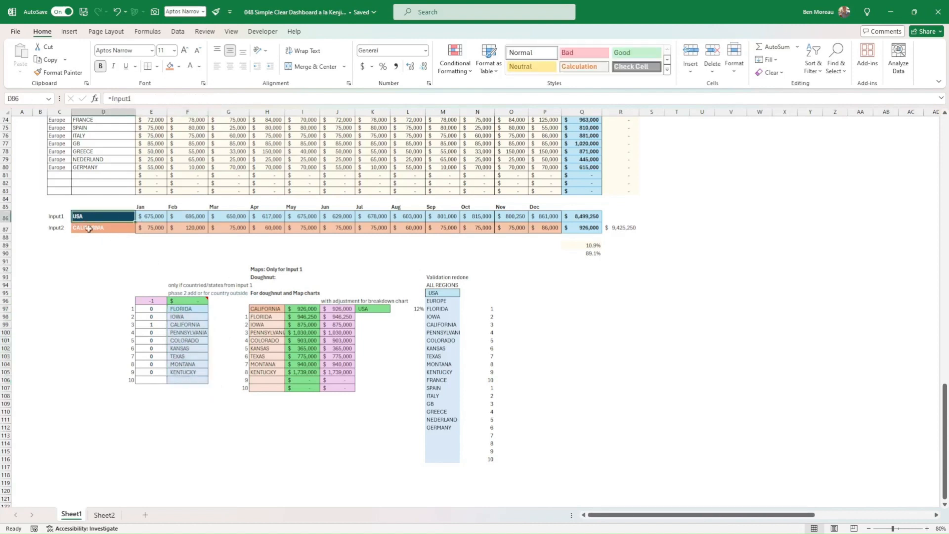
pyautogui.click(184, 310)
pyautogui.scroll(1, 204, 192)
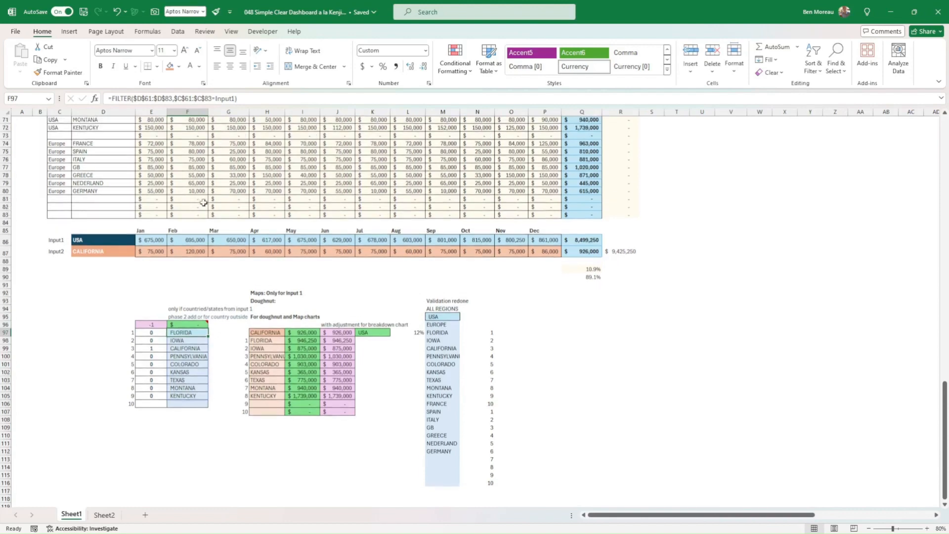
pyautogui.doubleClick(187, 352)
pyautogui.scroll(4, 224, 277)
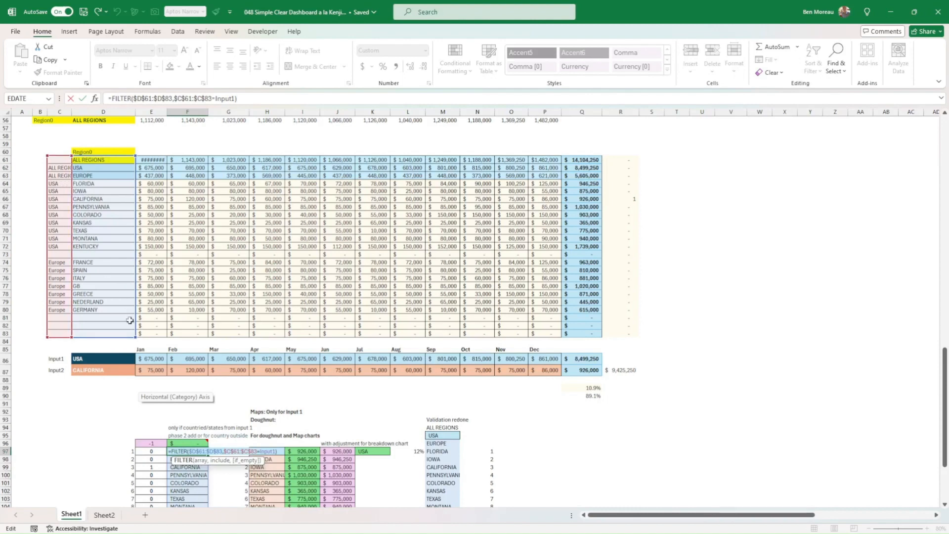
pyautogui.press('Return')
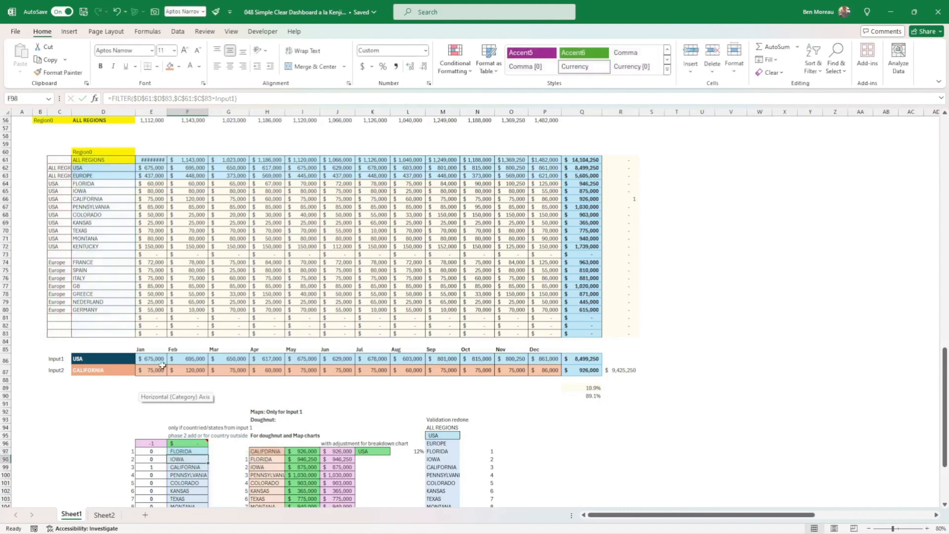
# Compare the filtered list in F97:F106 with the Input1 cell, D86, and the European countries in the combined table.
pyautogui.scroll(-2, 162, 366)
pyautogui.click(182, 404)
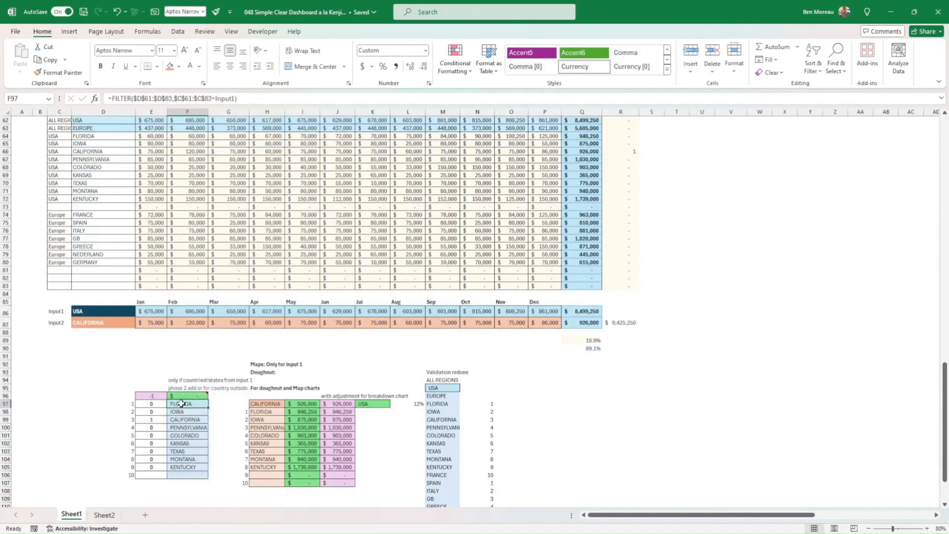
pyautogui.moveTo(182, 404); pyautogui.dragTo(177, 476)
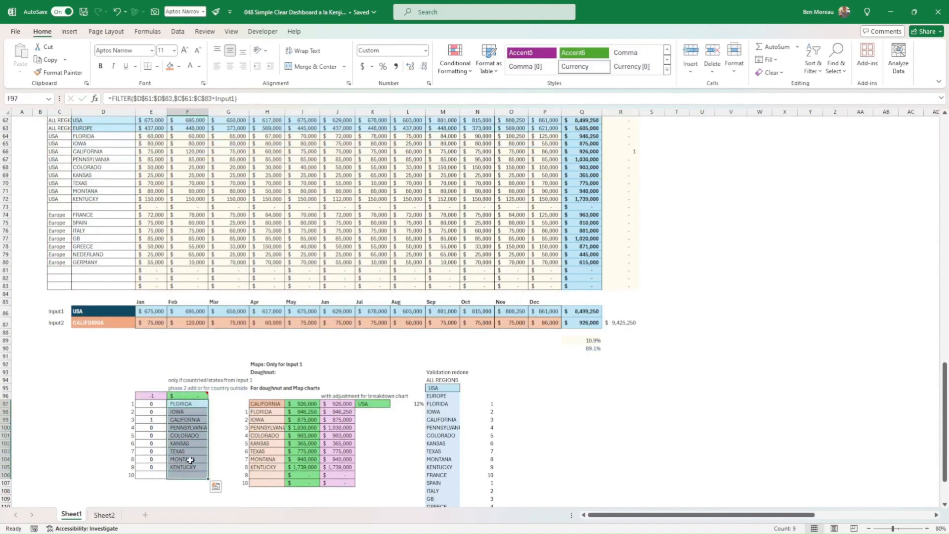
pyautogui.click(191, 460)
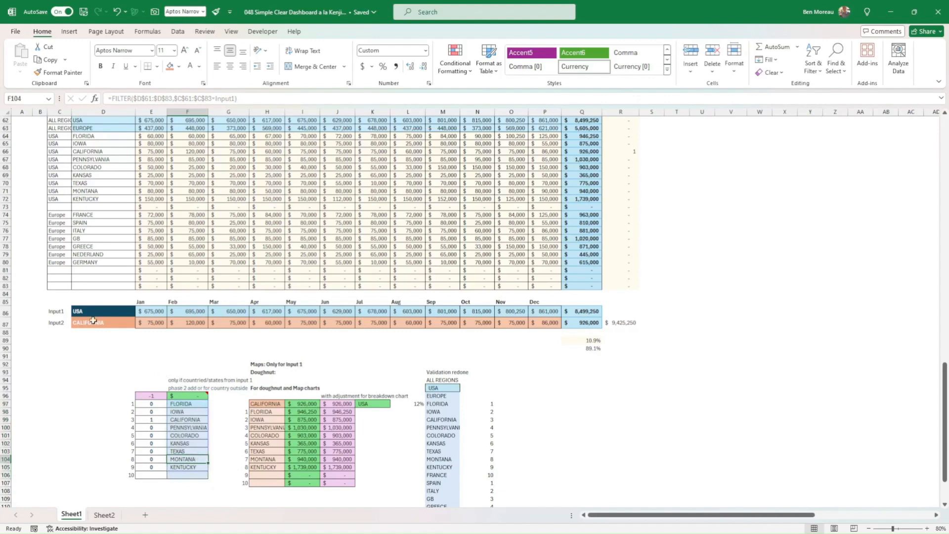
pyautogui.click(82, 309)
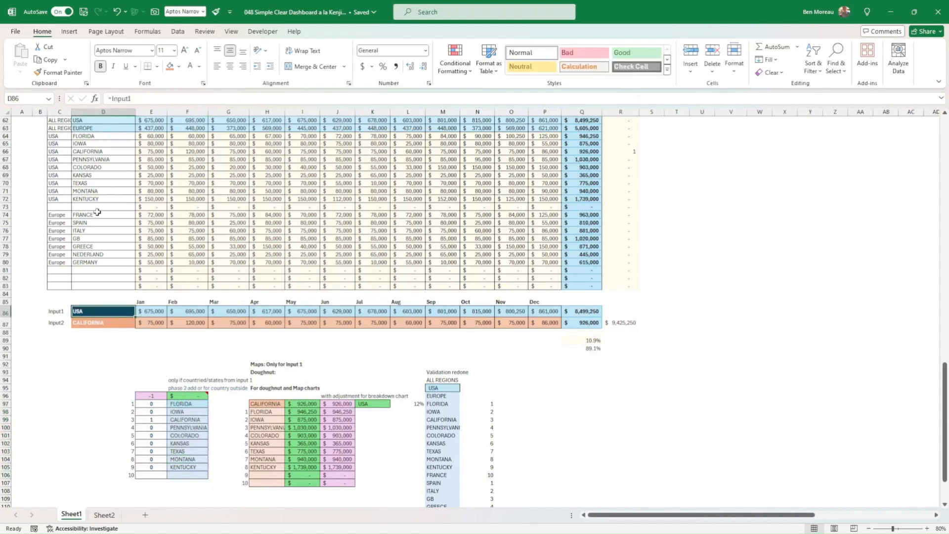
pyautogui.moveTo(93, 214); pyautogui.dragTo(93, 254)
pyautogui.scroll(2, 55, 222)
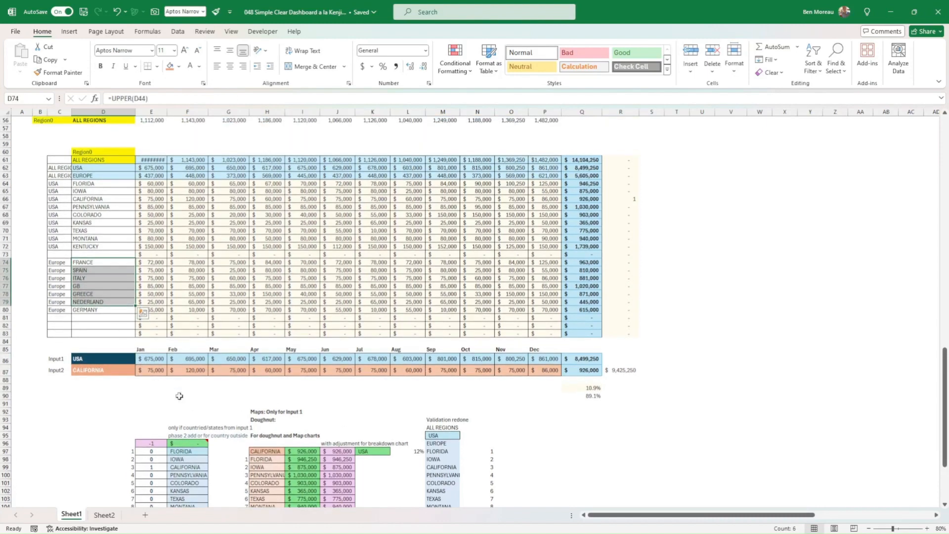
pyautogui.scroll(-2, 180, 409)
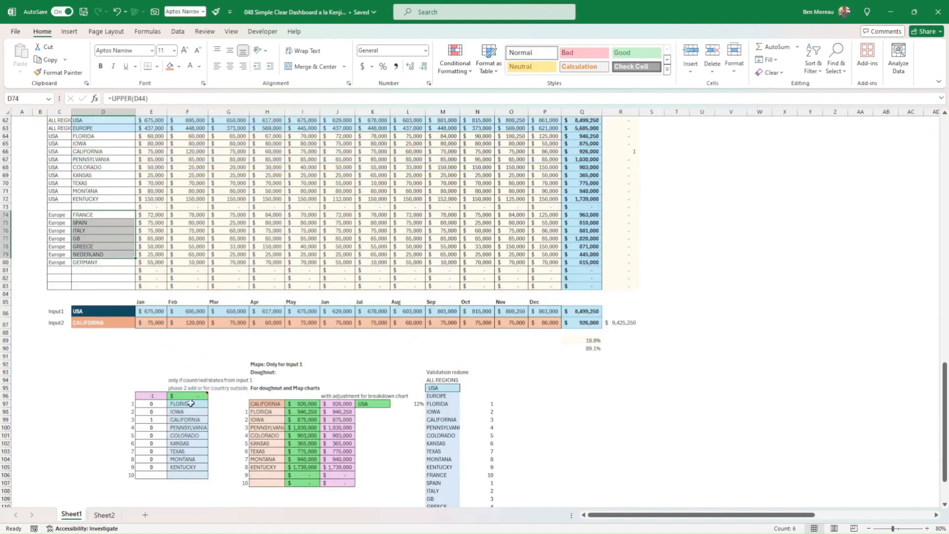
# Examine the FILTER formula in E97 with its source ranges R61:R83 and C61:C83, and the IF(SUM) formula in E96.
pyautogui.click(151, 404)
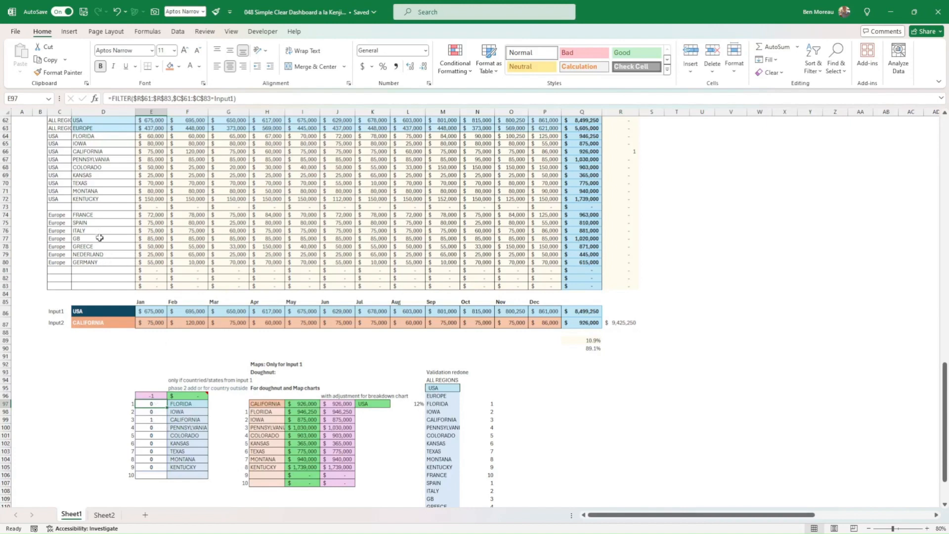
pyautogui.scroll(2, 100, 238)
pyautogui.doubleClick(158, 451)
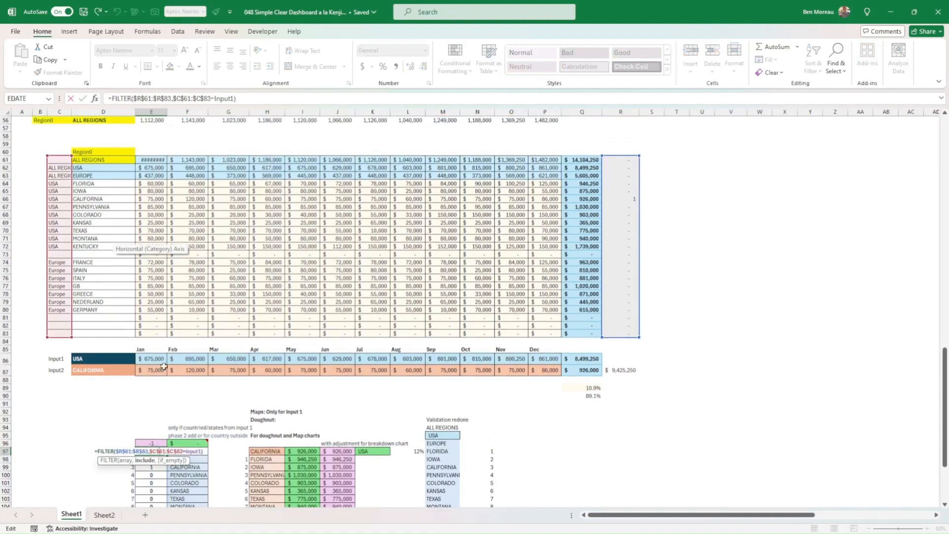
pyautogui.scroll(-2, 202, 461)
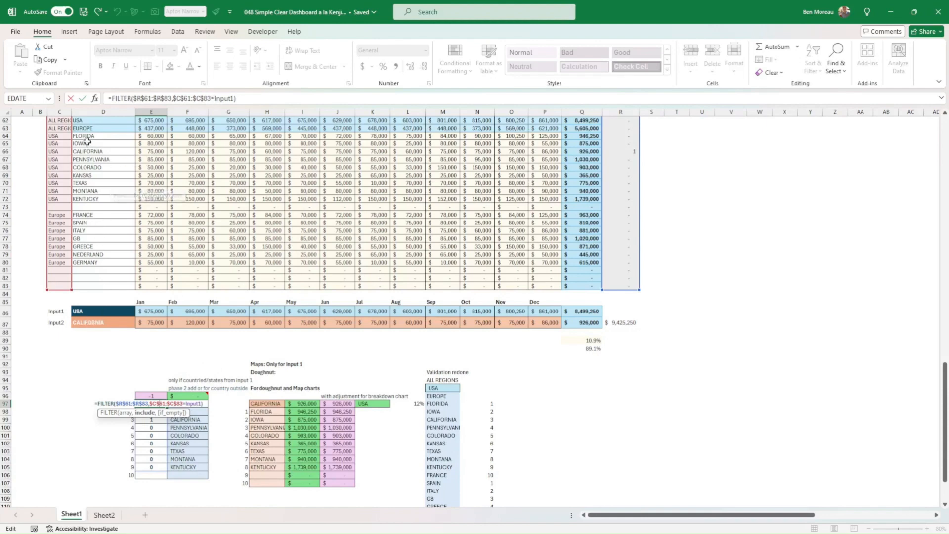
pyautogui.click(83, 98)
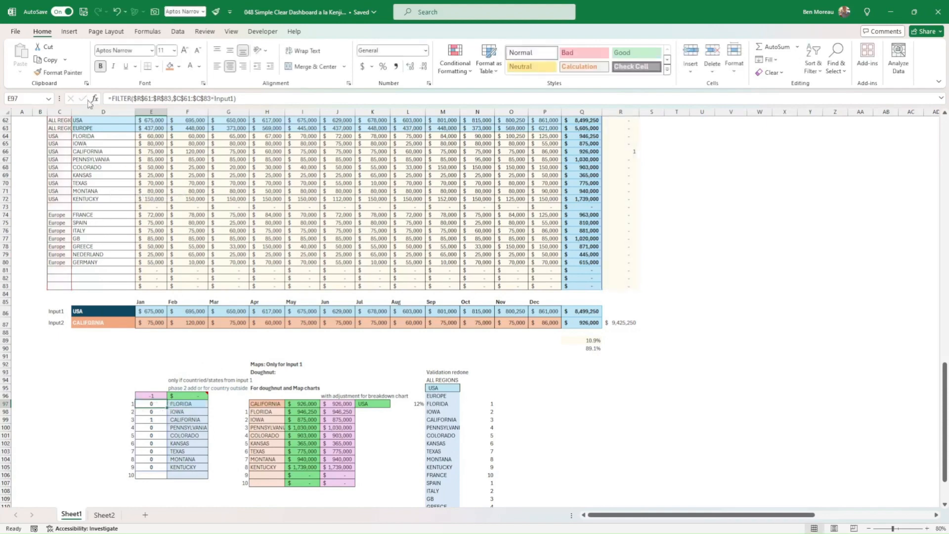
pyautogui.click(152, 419)
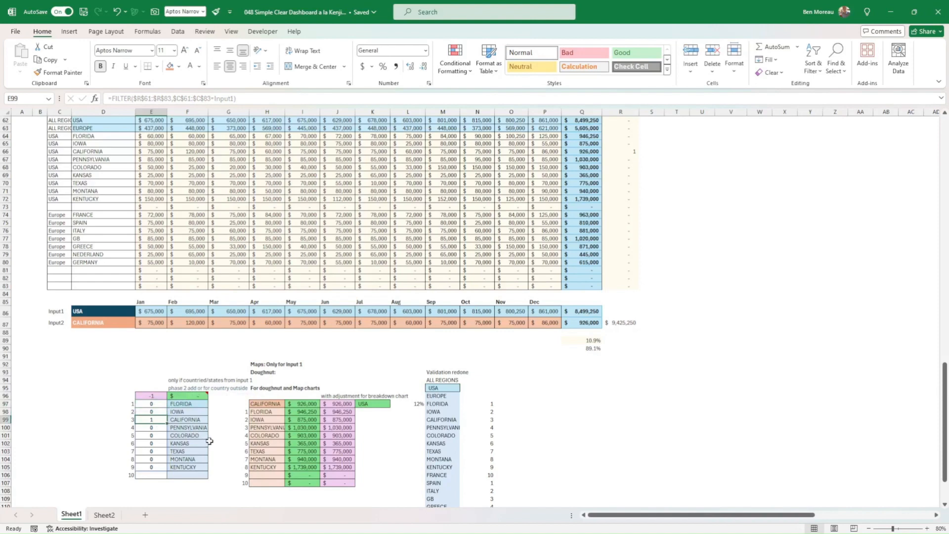
pyautogui.click(153, 396)
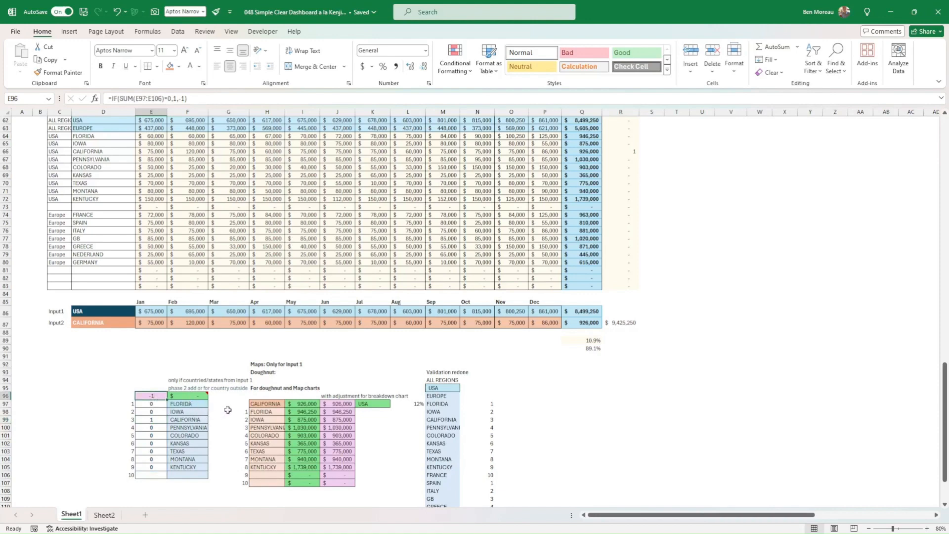
# Inspect the doughnut chart's data series and its source ranges H97:H107 and J97:J107 in the helper table.
pyautogui.click(104, 516)
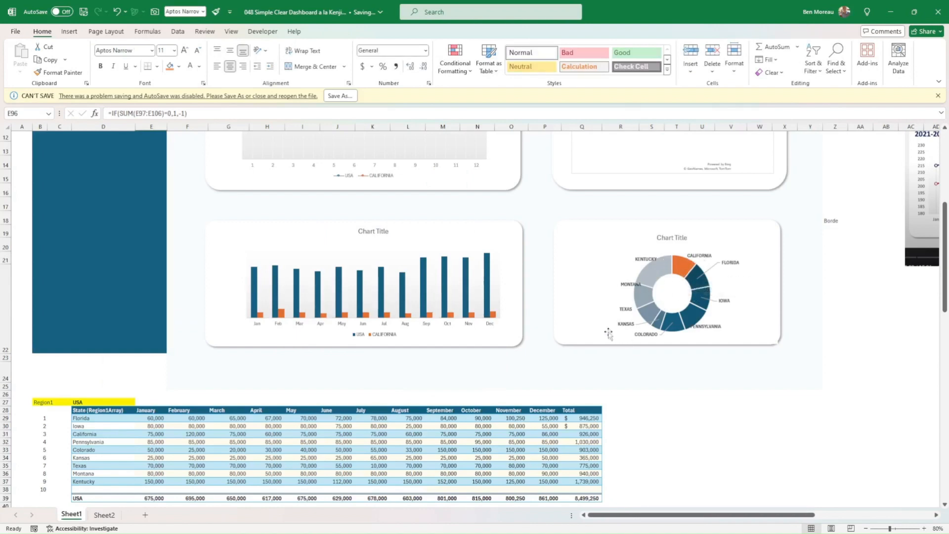
pyautogui.click(681, 267)
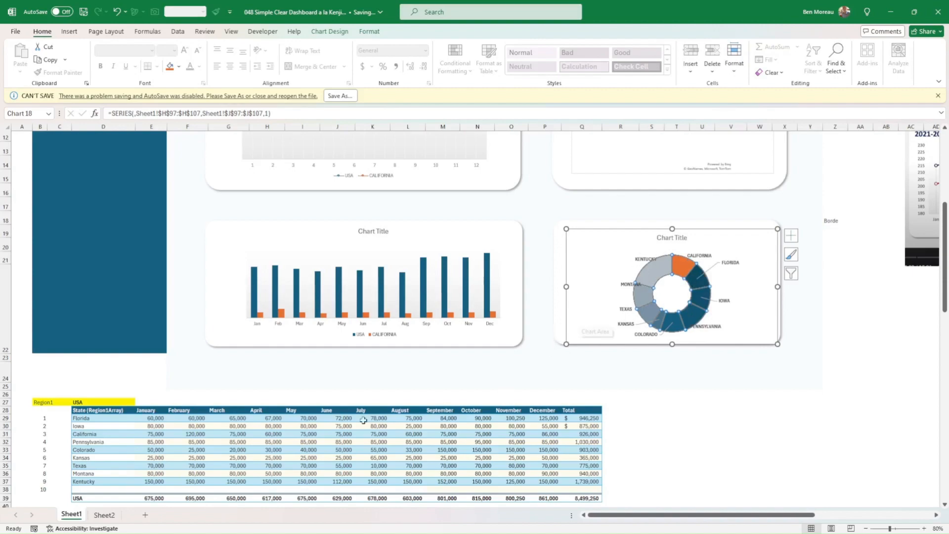
pyautogui.scroll(-4, 286, 400)
pyautogui.scroll(-14, 287, 399)
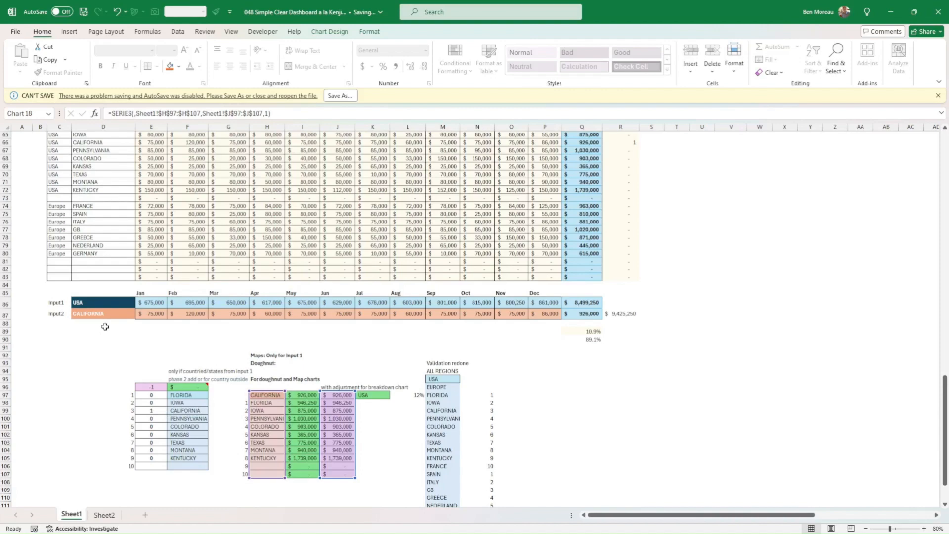
# Set the dashboard's Main area selection to EUROPE.
pyautogui.scroll(15, 164, 329)
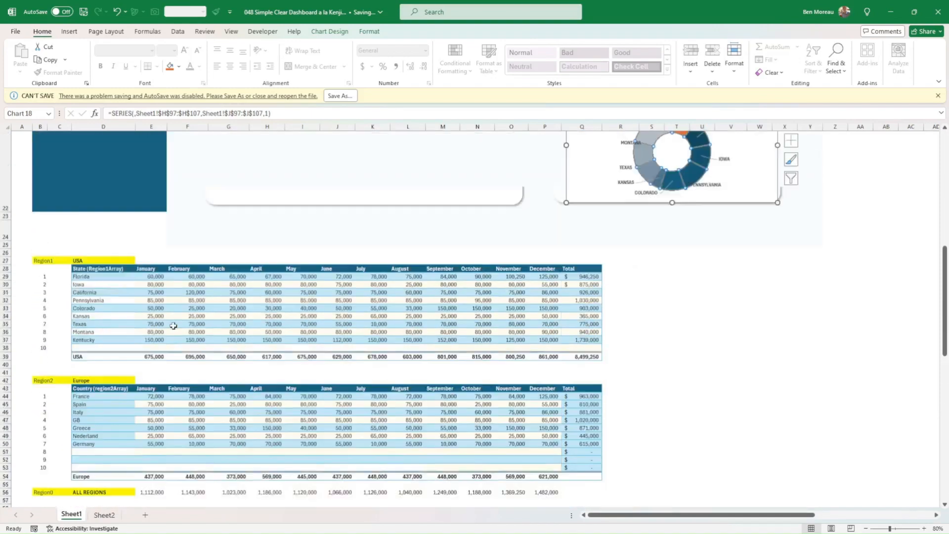
pyautogui.scroll(7, 174, 326)
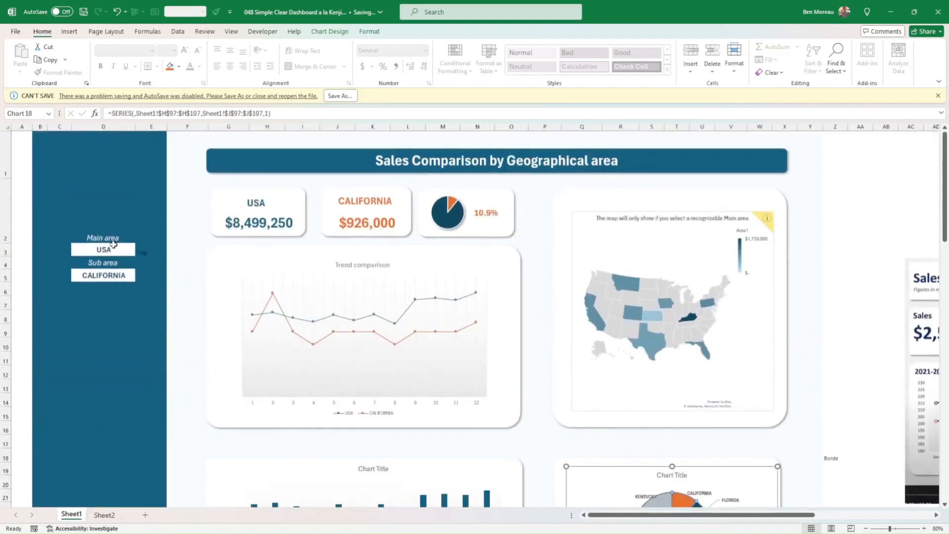
pyautogui.click(112, 251)
pyautogui.click(140, 252)
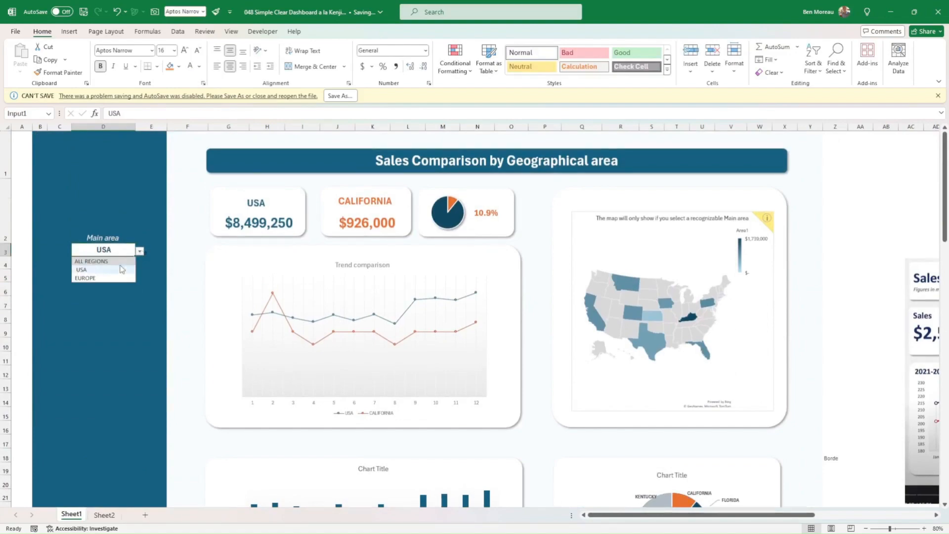
pyautogui.click(101, 279)
# Review the dashboard charts and helper tables for EUROPE with CALIFORNIA, including the IF formula in E96 and the extra name in F96.
pyautogui.scroll(-6, 172, 306)
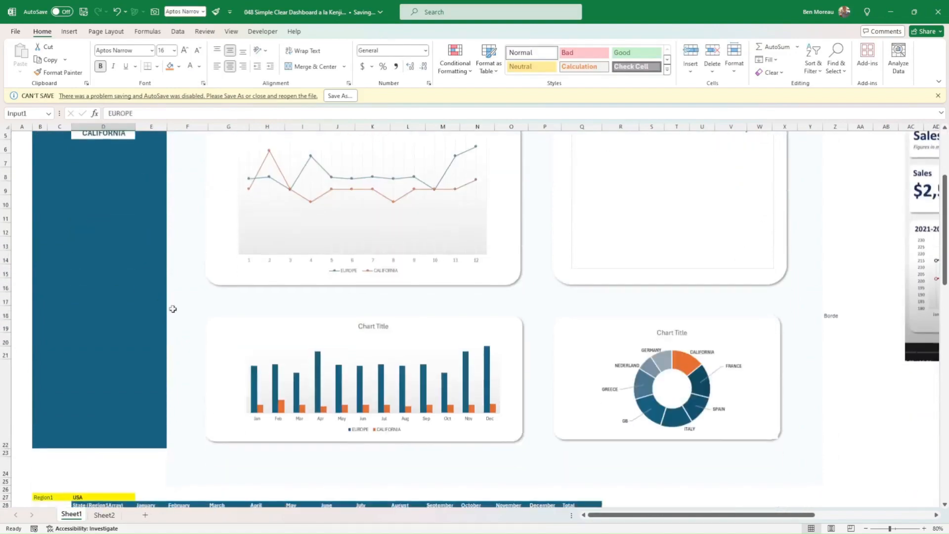
pyautogui.scroll(-10, 172, 311)
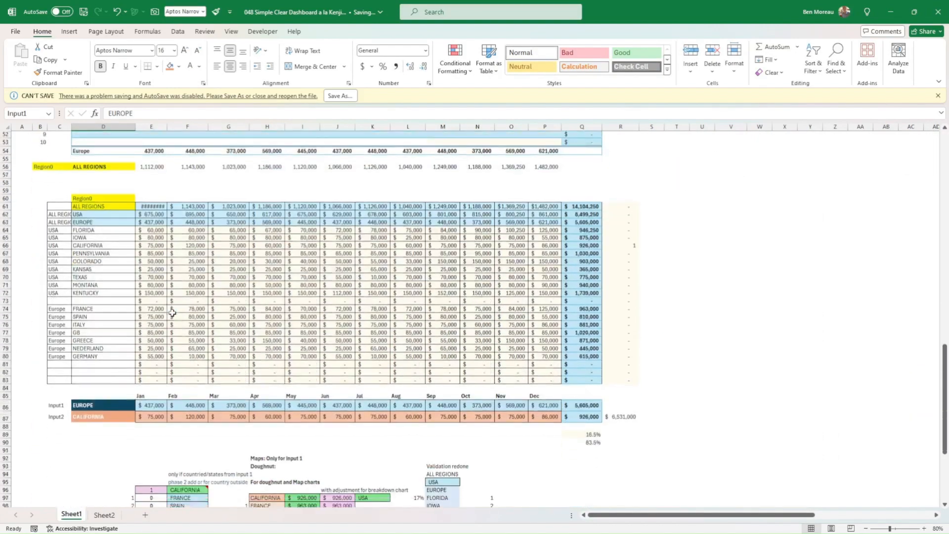
pyautogui.scroll(-4, 172, 312)
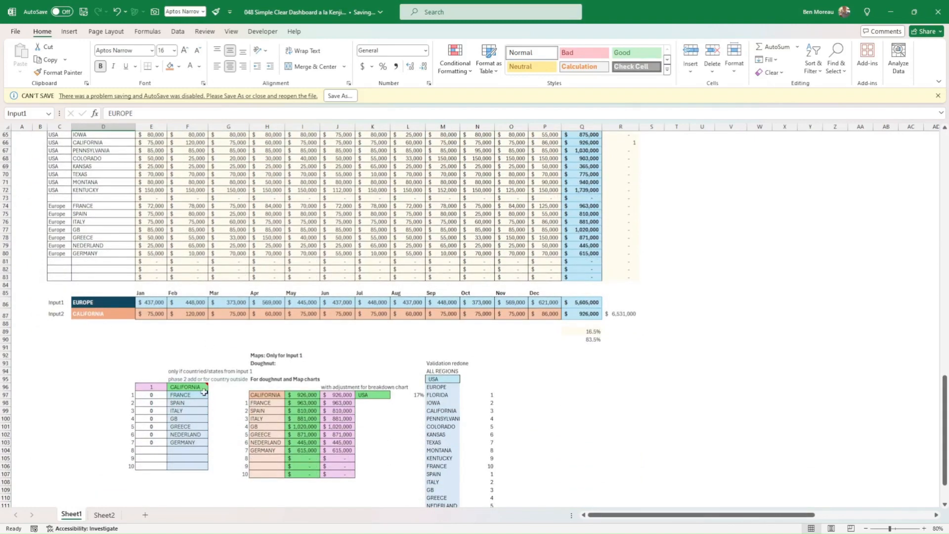
pyautogui.click(156, 387)
pyautogui.moveTo(187, 386)
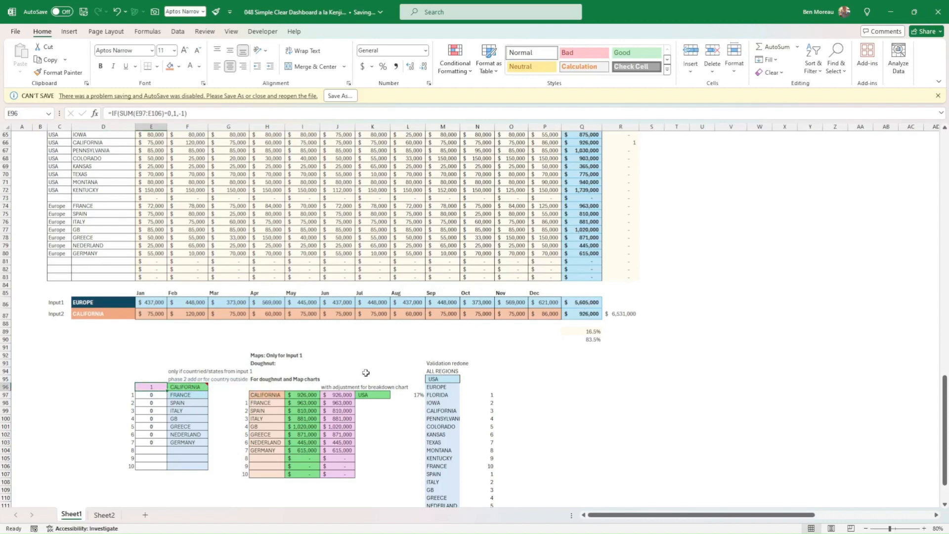
# Examine the SORTBY formula in H97, which sorts F96:F106 by E96:E106 descending, and compare its order with the doughnut chart.
pyautogui.scroll(1, 398, 374)
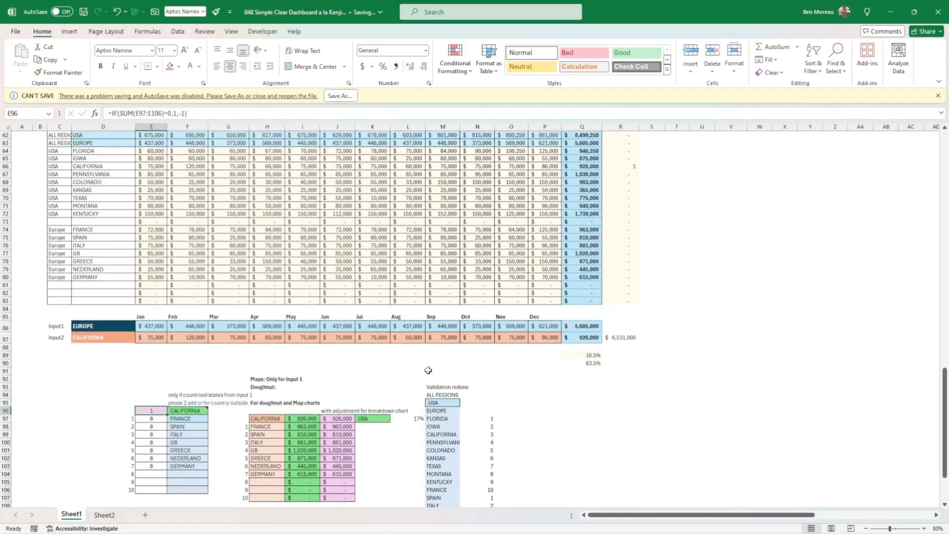
pyautogui.click(276, 419)
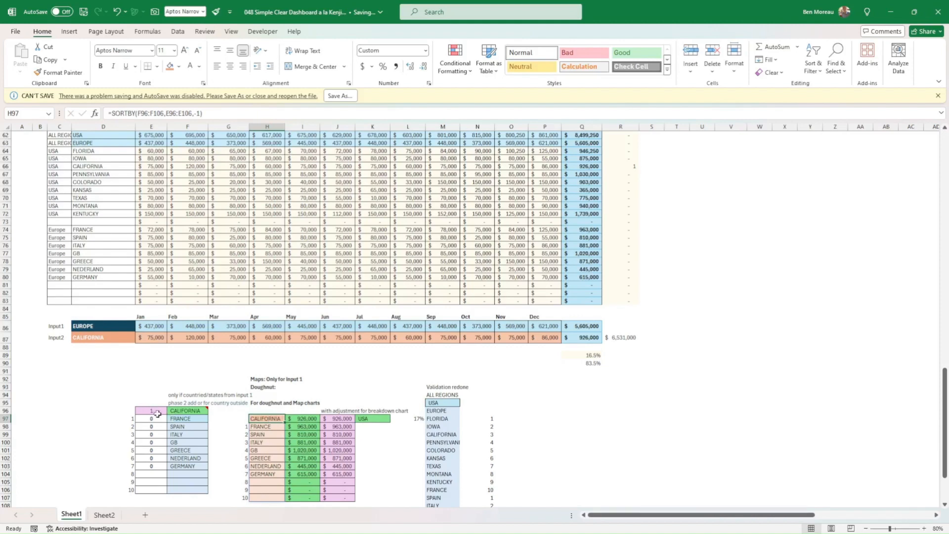
pyautogui.moveTo(161, 413); pyautogui.dragTo(190, 445)
pyautogui.click(255, 419)
pyautogui.click(174, 420)
pyautogui.click(150, 412)
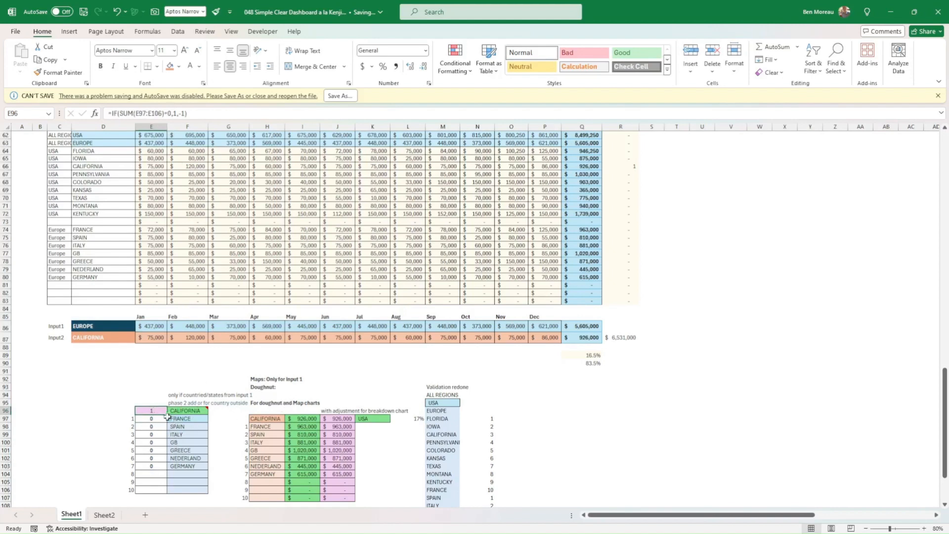
pyautogui.scroll(13, 487, 386)
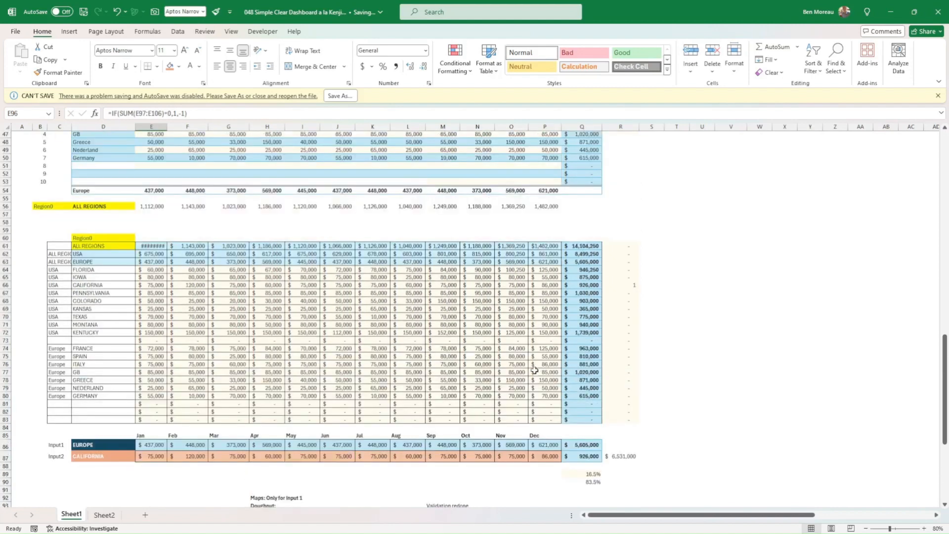
pyautogui.scroll(5, 551, 366)
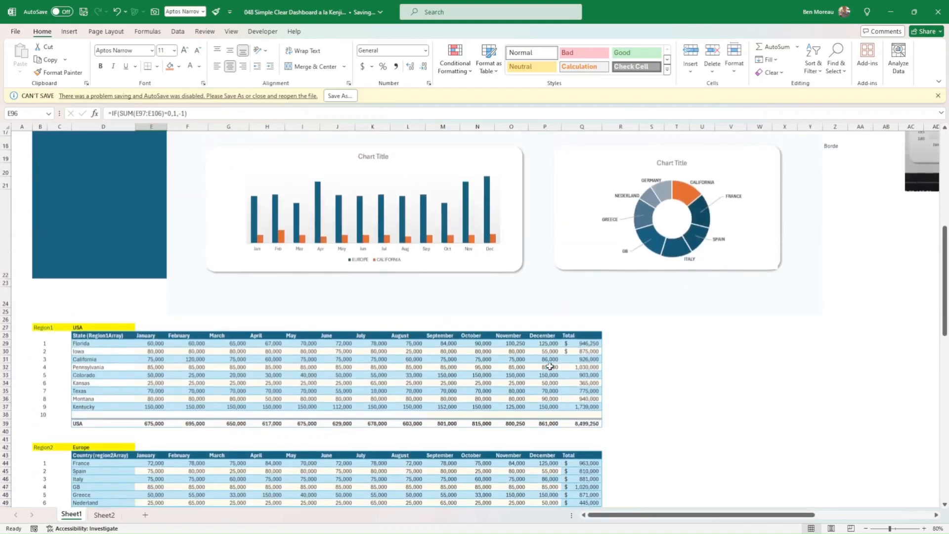
pyautogui.scroll(-10, 494, 385)
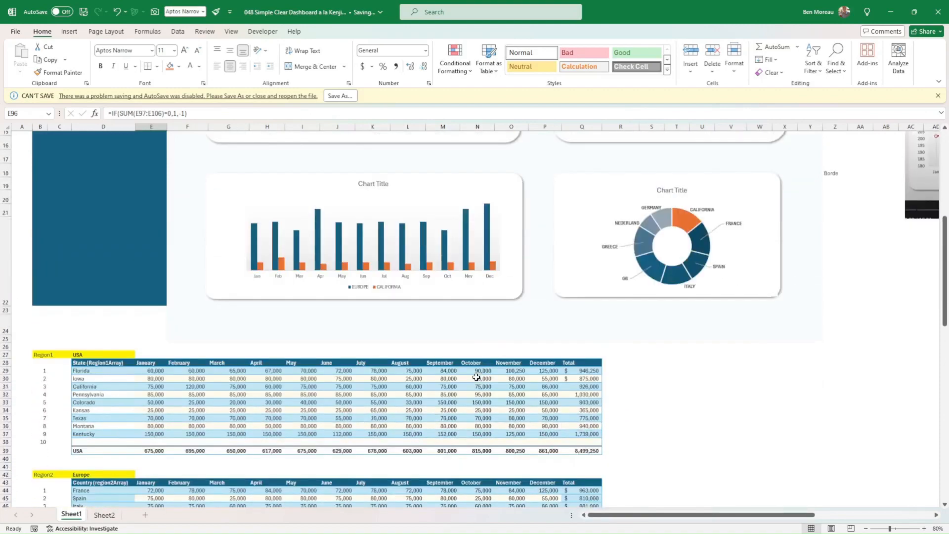
pyautogui.scroll(-11, 470, 387)
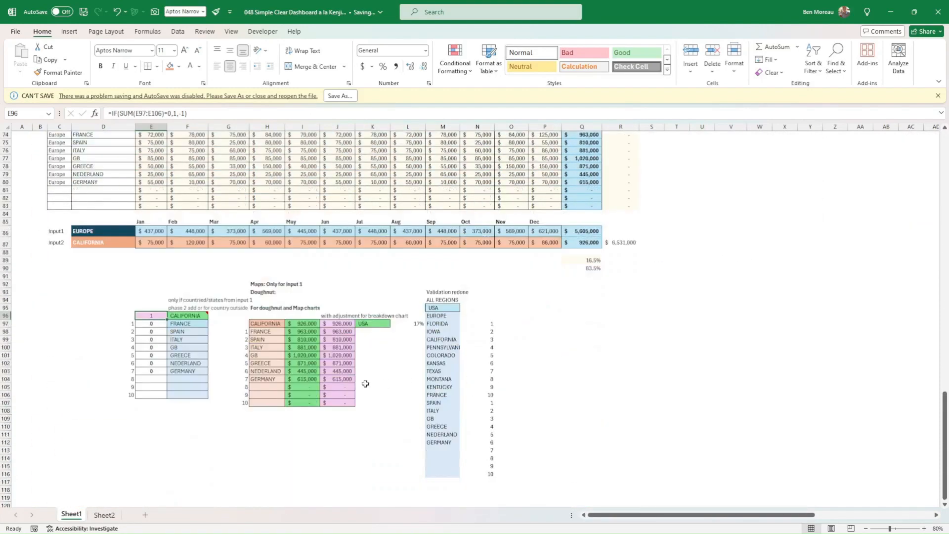
# Examine the XLOOKUP formula in I97, which matches H97 against D61:D83 and returns totals from Q61:Q83.
pyautogui.click(300, 323)
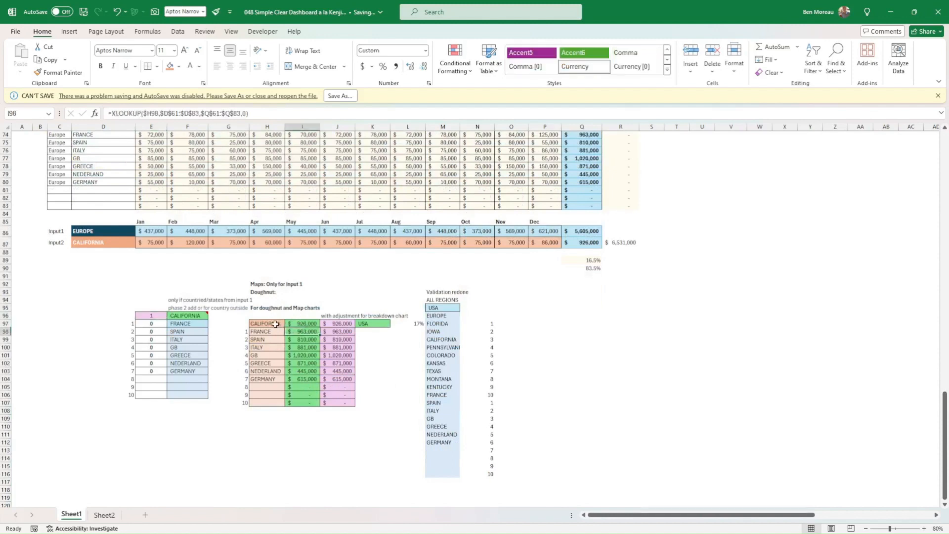
pyautogui.click(283, 324)
pyautogui.click(306, 324)
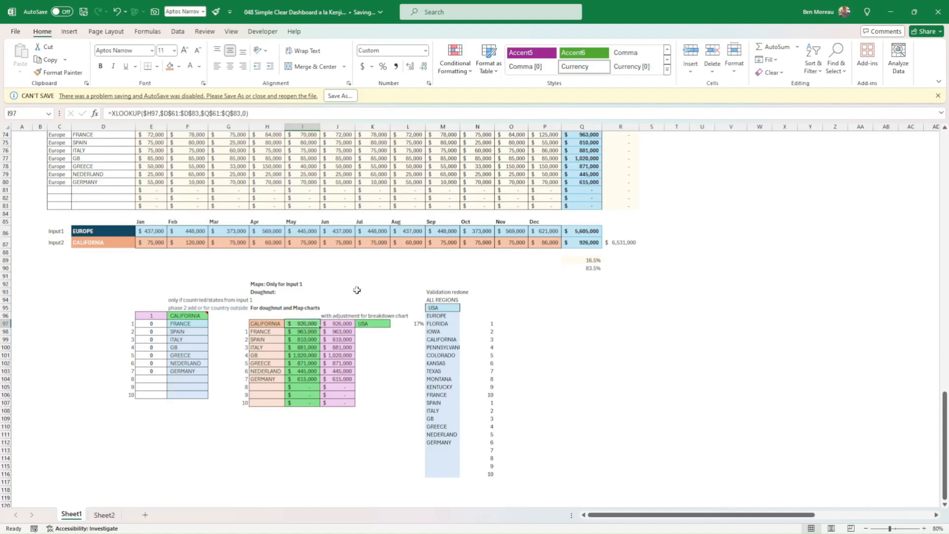
pyautogui.scroll(3, 322, 322)
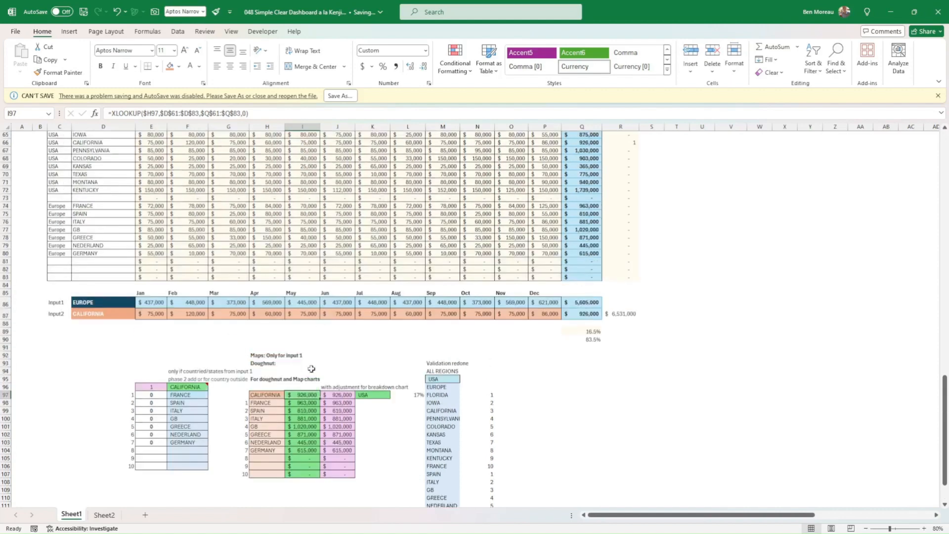
pyautogui.doubleClick(302, 396)
pyautogui.scroll(3, 104, 218)
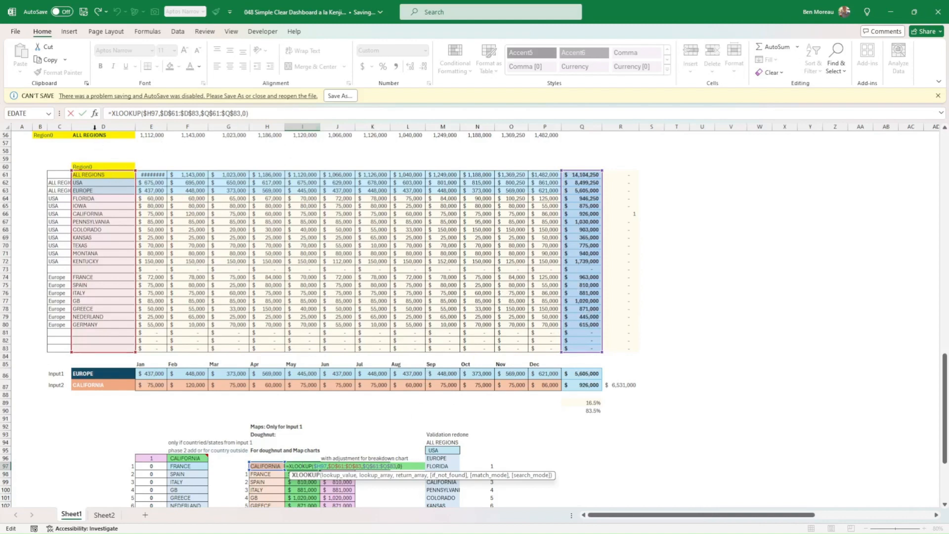
pyautogui.click(83, 114)
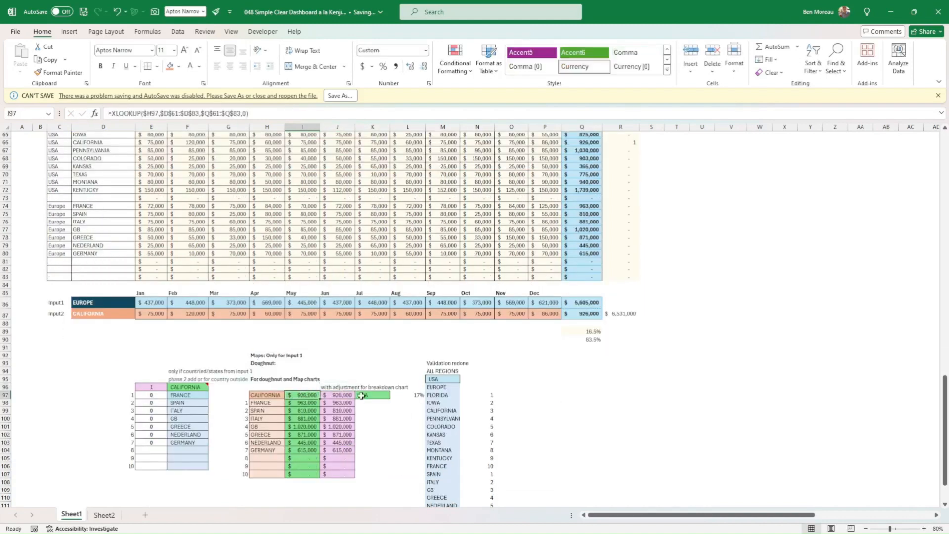
# Examine the breakdown adjustment formula in J97 and the XLOOKUP formula in K97 that returns from C61:C83.
pyautogui.click(344, 396)
pyautogui.click(368, 396)
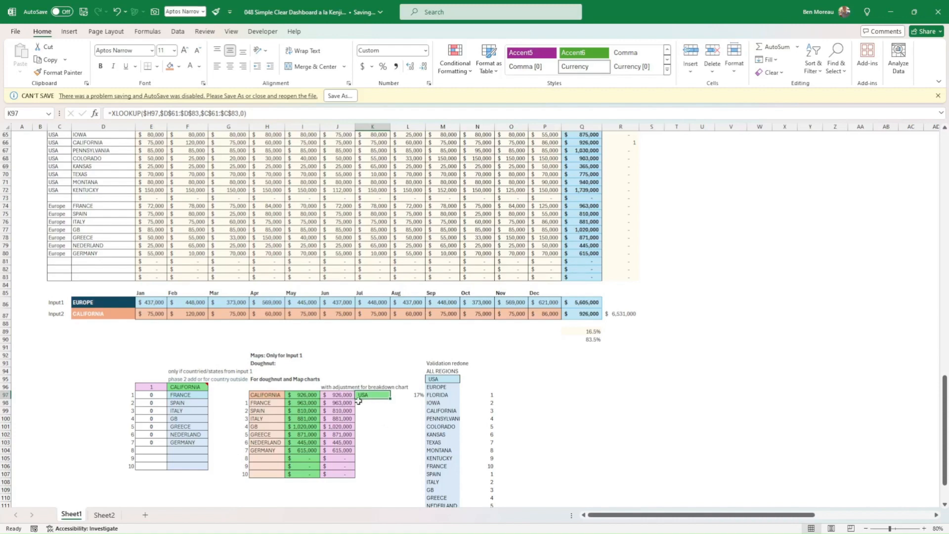
# Examine the adjusted totals in J97:J106 and how the XLOOKUP in K97 finds the sub area's parent region.
pyautogui.moveTo(345, 395); pyautogui.dragTo(342, 474)
pyautogui.click(338, 440)
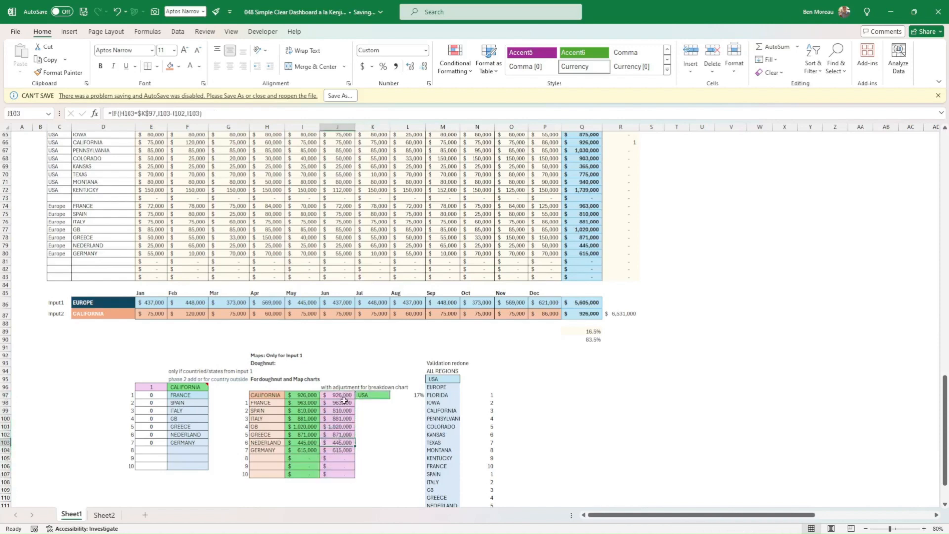
pyautogui.click(345, 395)
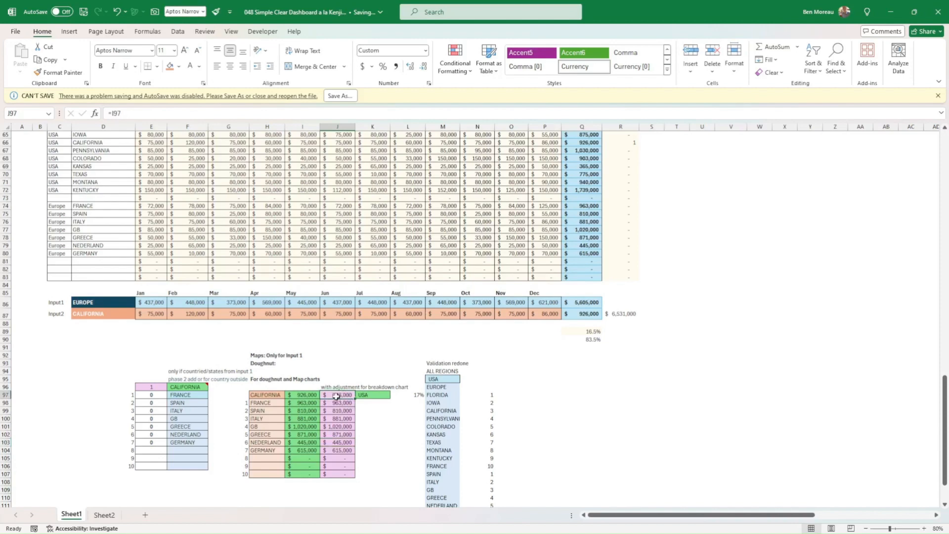
pyautogui.click(366, 396)
pyautogui.doubleClick(369, 395)
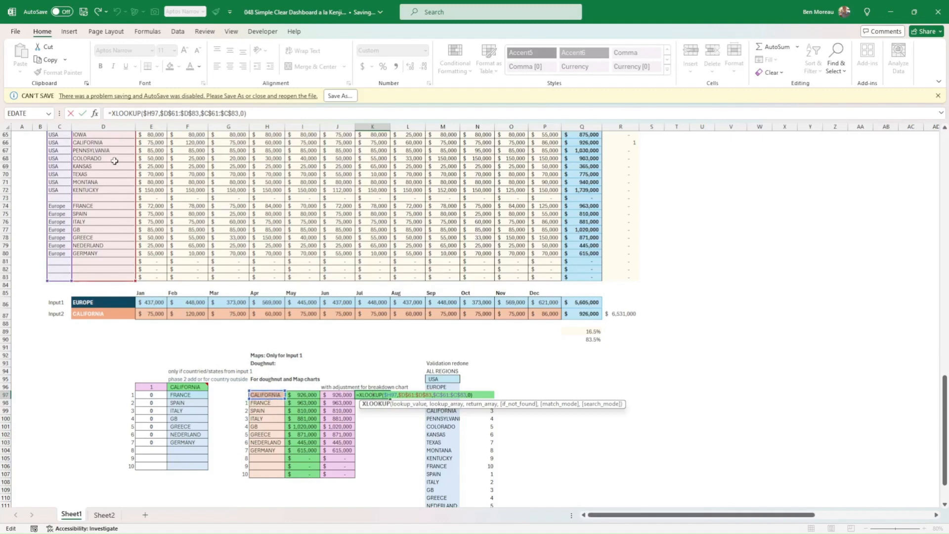
pyautogui.press('Return')
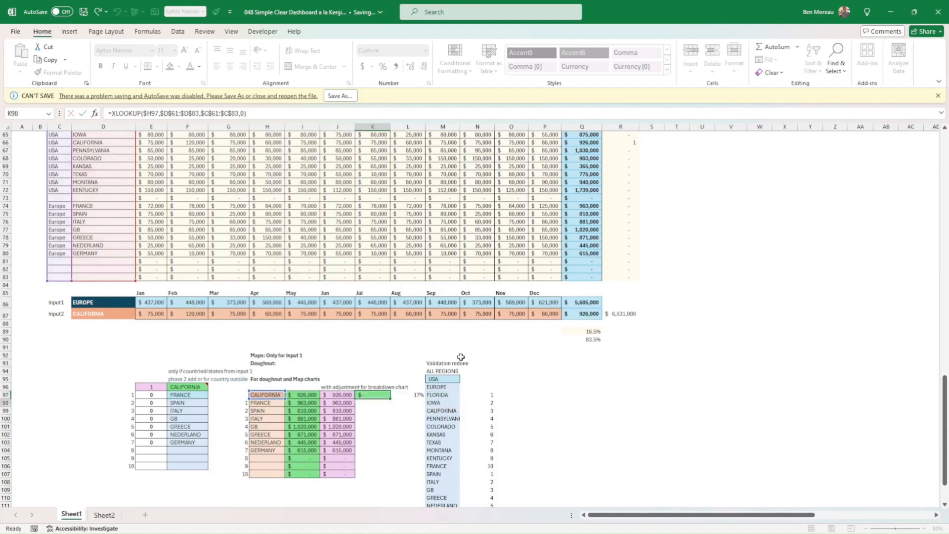
pyautogui.click(293, 406)
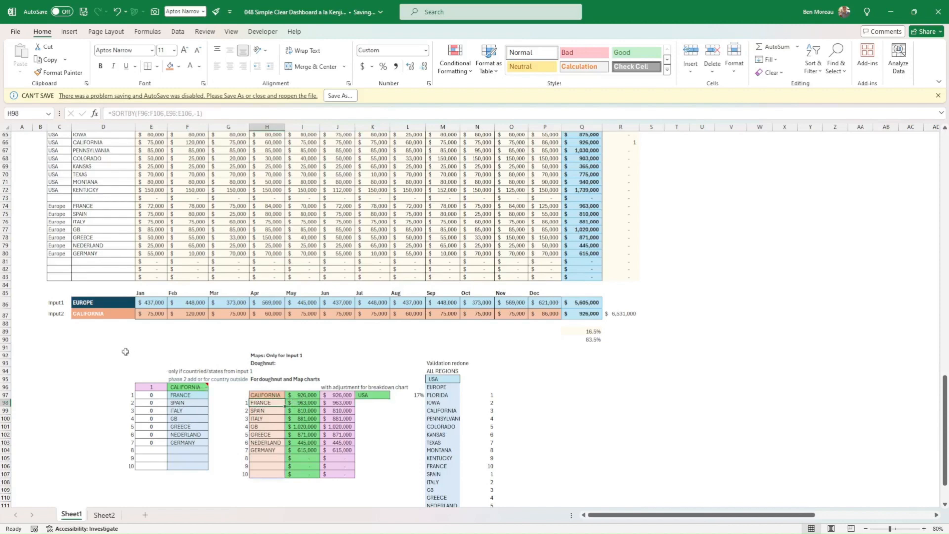
pyautogui.moveTo(152, 419); pyautogui.dragTo(151, 457)
# Set the dashboard's Main area to ALL REGIONS.
pyautogui.scroll(20, 158, 297)
pyautogui.click(129, 250)
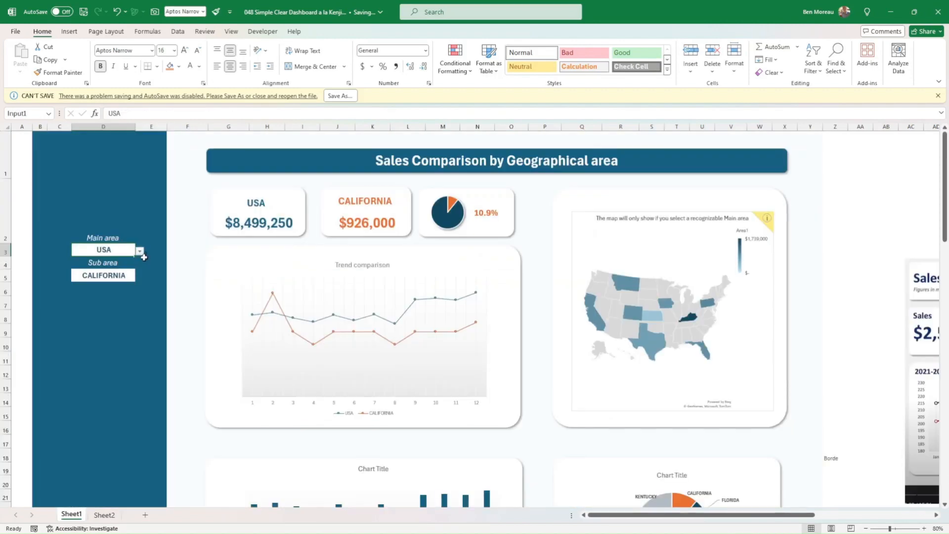
pyautogui.click(140, 251)
pyautogui.click(94, 261)
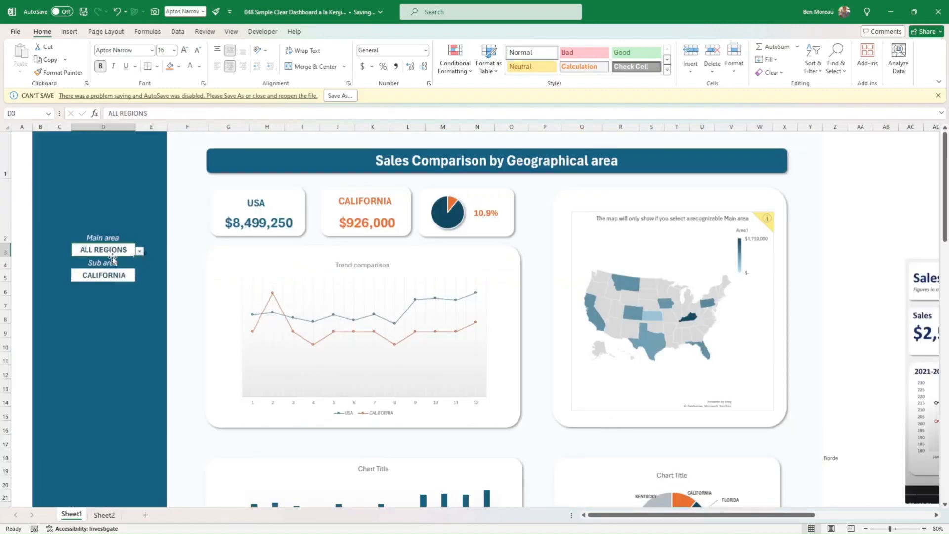
# Examine the IF formula in J98, which subtracts I97 from I98 when H98 matches K97.
pyautogui.scroll(-7, 195, 298)
pyautogui.scroll(-17, 196, 303)
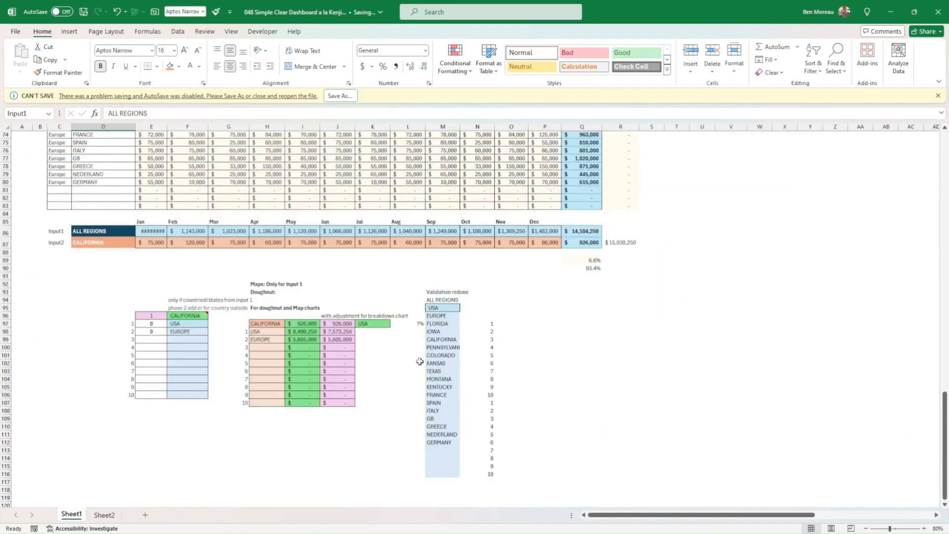
pyautogui.click(373, 317)
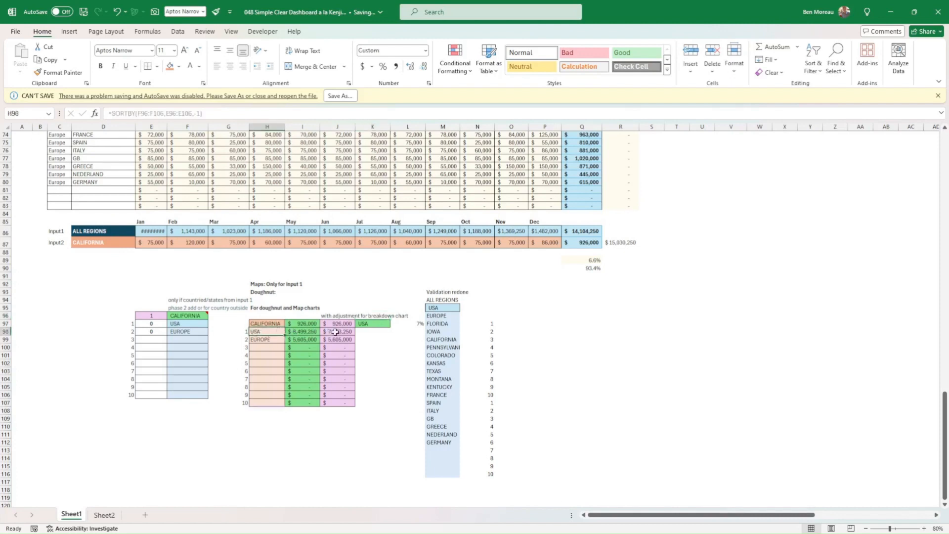
pyautogui.doubleClick(337, 331)
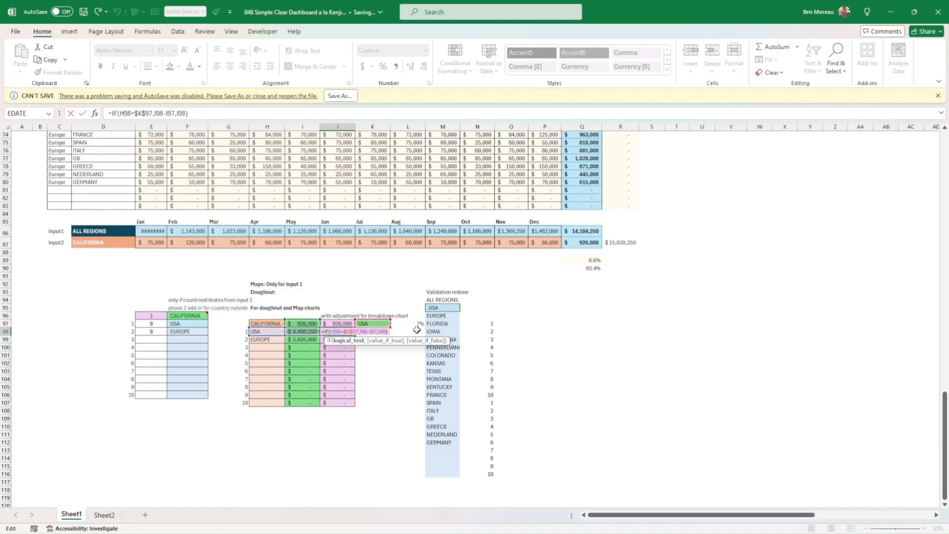
pyautogui.press('Return')
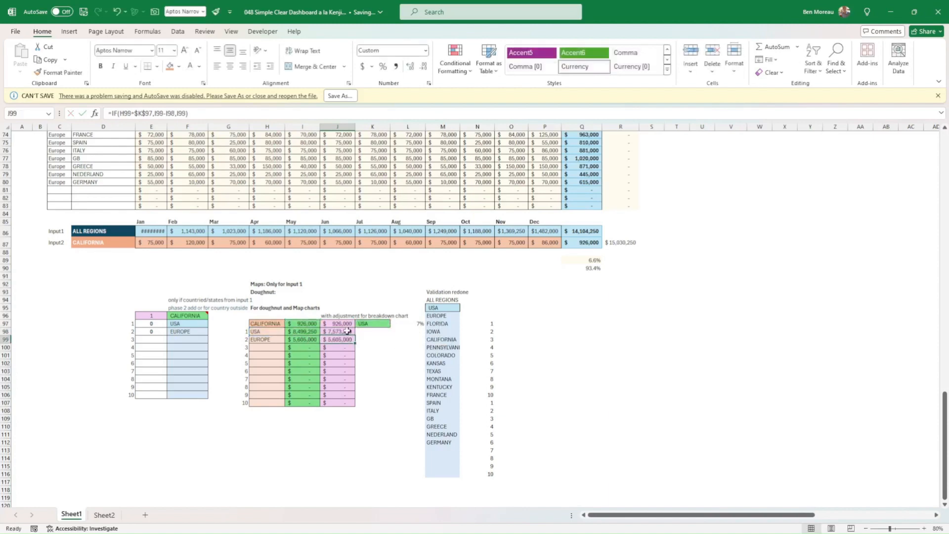
pyautogui.press('Up')
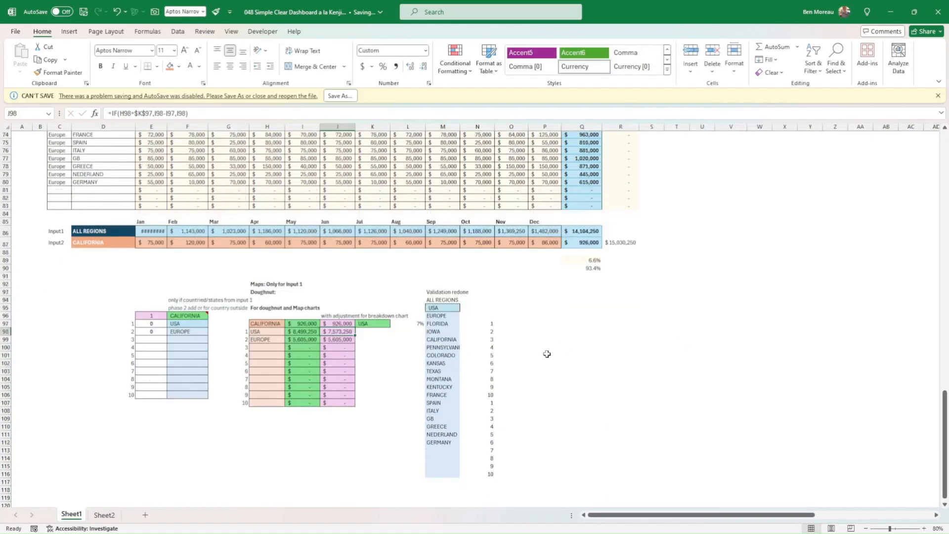
# Examine the Validation redone heading and the main-area list cells M94:M96.
pyautogui.click(430, 292)
pyautogui.moveTo(430, 292); pyautogui.dragTo(476, 294)
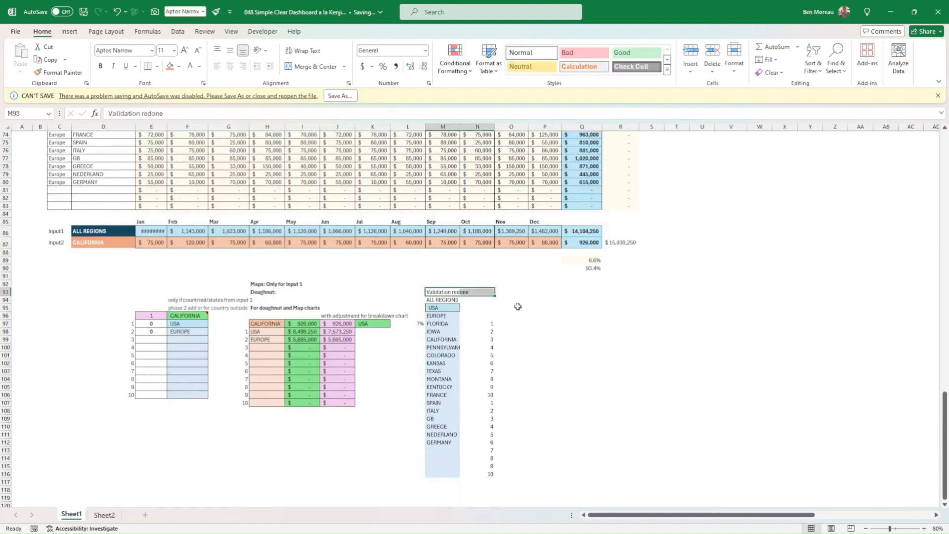
pyautogui.click(445, 300)
pyautogui.moveTo(446, 300); pyautogui.dragTo(444, 314)
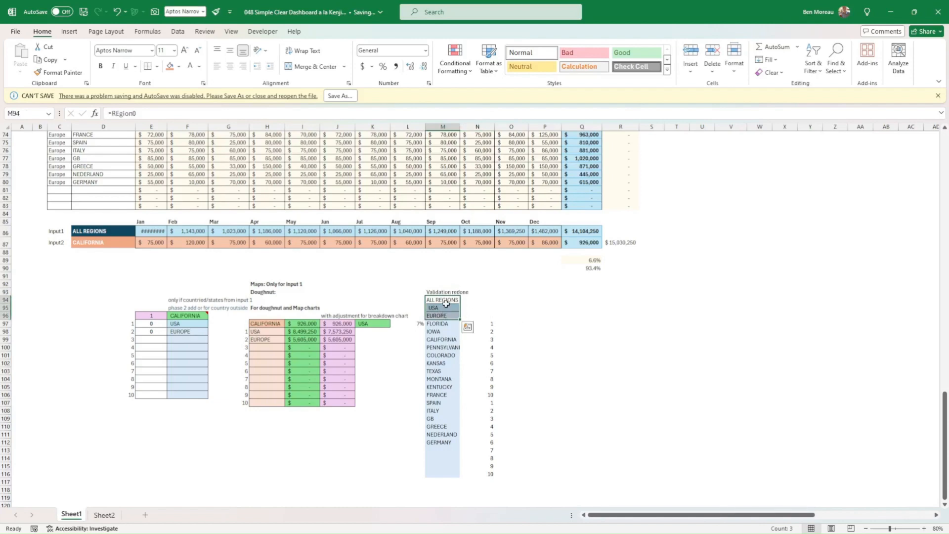
# Review the Main area cell's data validation, a list sourced from =$M$94:$M$96, and keep its settings.
pyautogui.scroll(20, 446, 304)
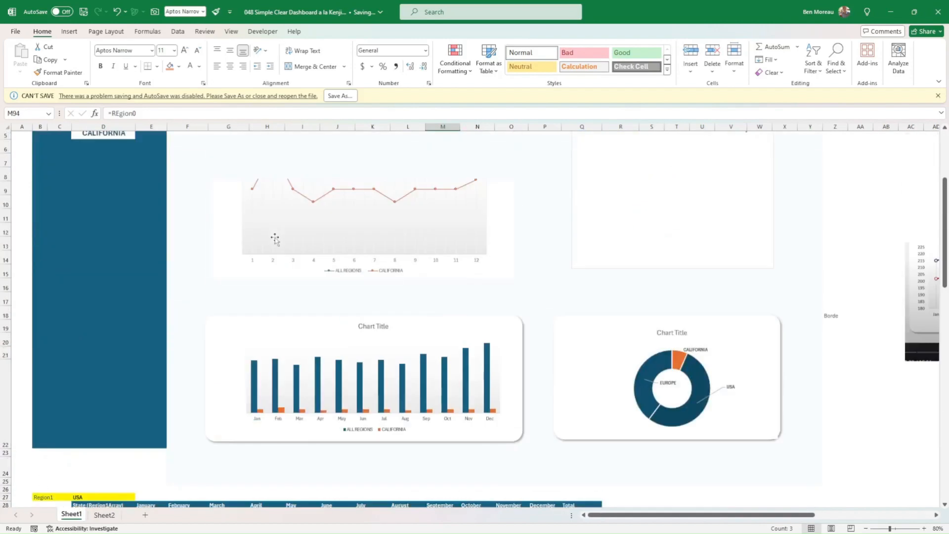
pyautogui.scroll(2, 275, 239)
pyautogui.click(101, 247)
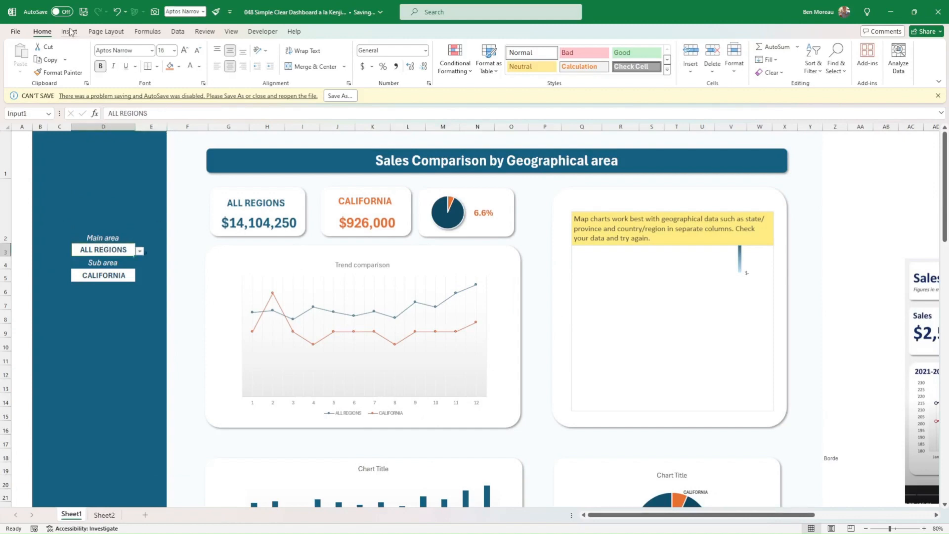
pyautogui.click(176, 32)
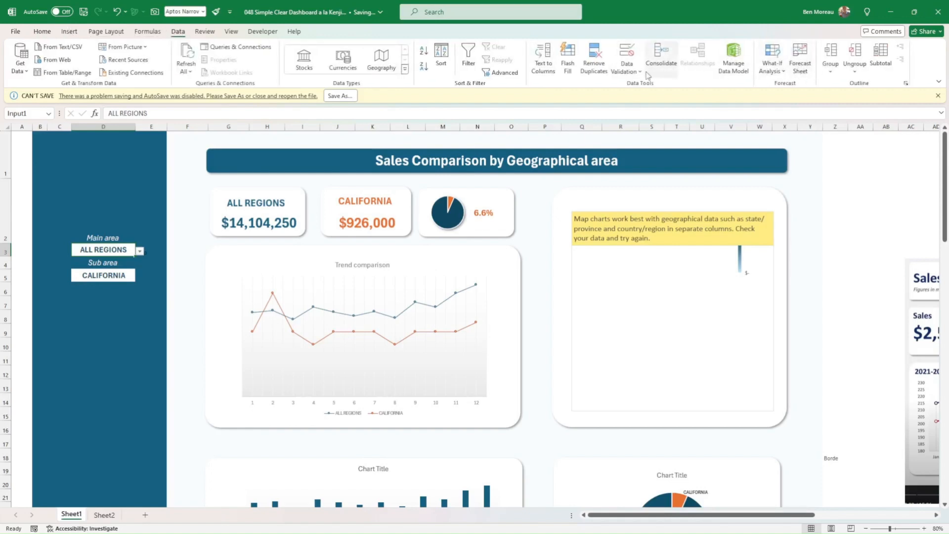
pyautogui.click(627, 69)
pyautogui.click(643, 87)
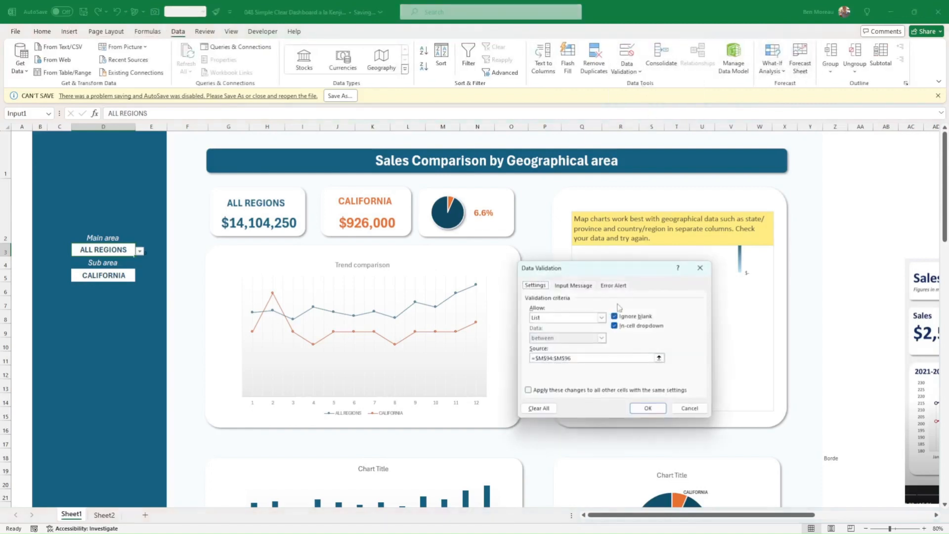
pyautogui.click(588, 358)
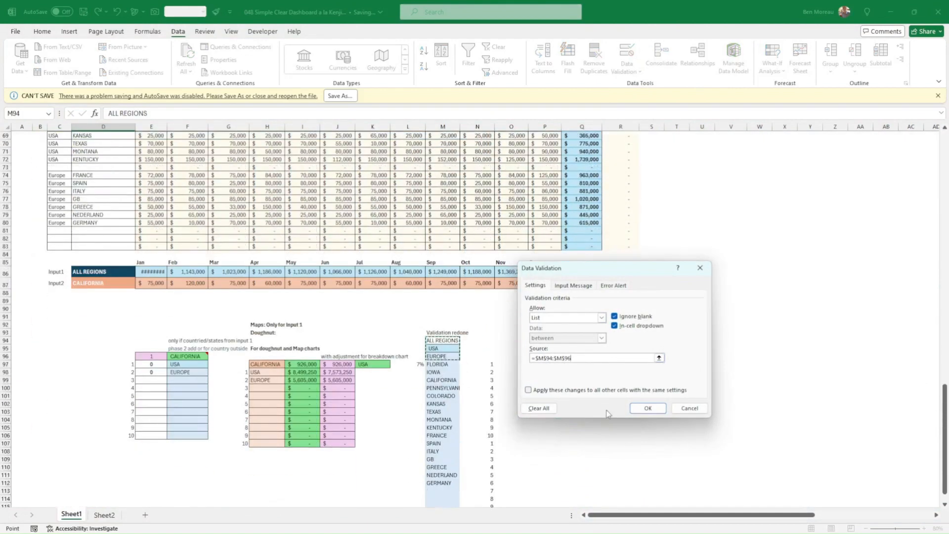
pyautogui.click(647, 409)
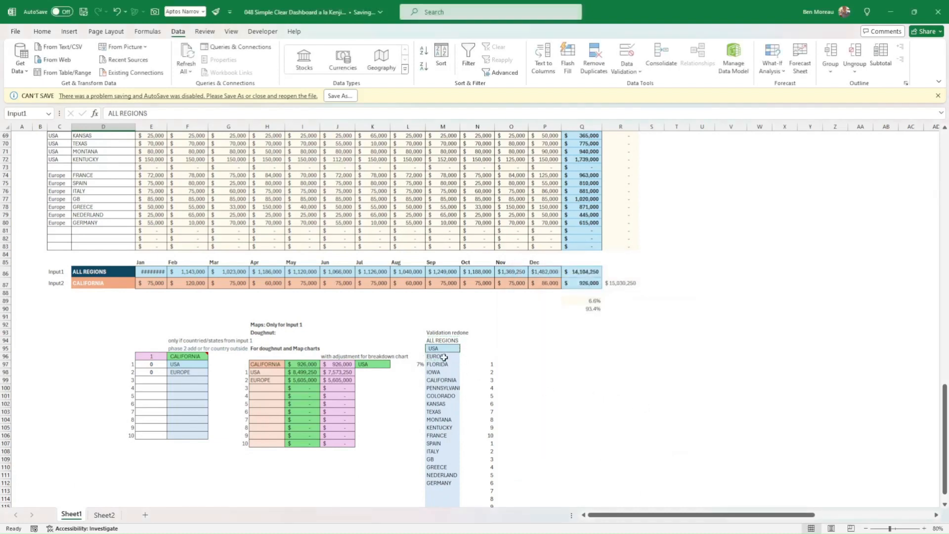
# Examine the spilled FILTER list of sub areas in M95:M112.
pyautogui.scroll(-1, 497, 355)
pyautogui.scroll(-2, 496, 356)
pyautogui.moveTo(440, 302); pyautogui.dragTo(447, 435)
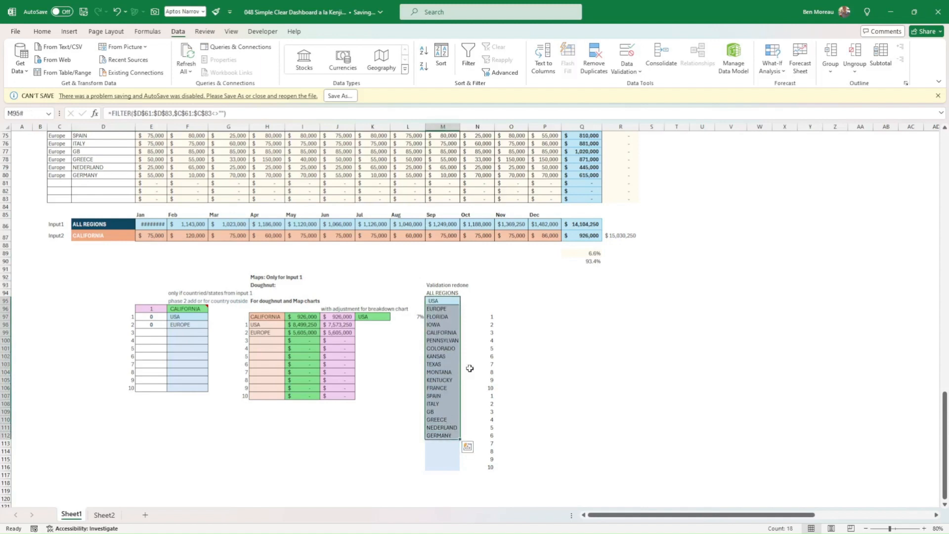
pyautogui.click(582, 348)
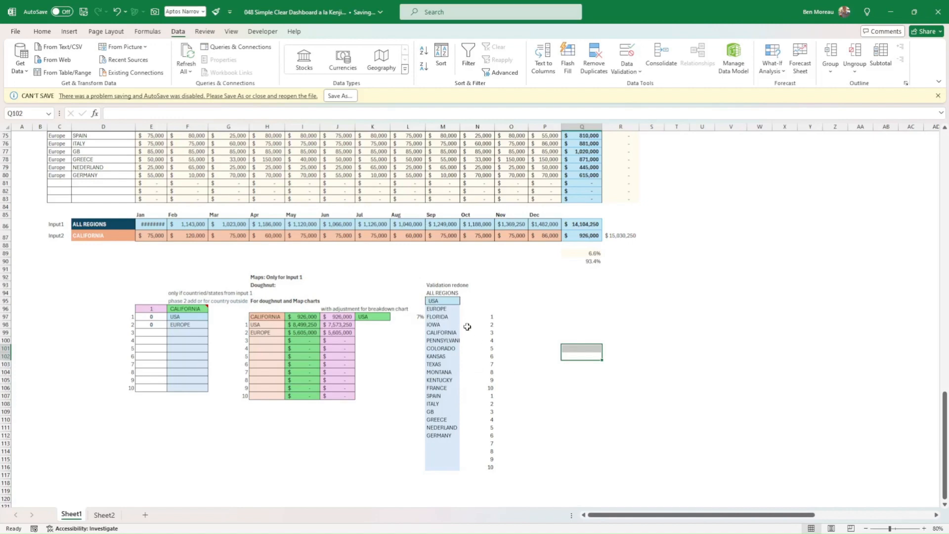
# Browse the Sub area choices on the dashboard, keeping CALIFORNIA selected.
pyautogui.scroll(20, 460, 327)
pyautogui.scroll(4, 453, 327)
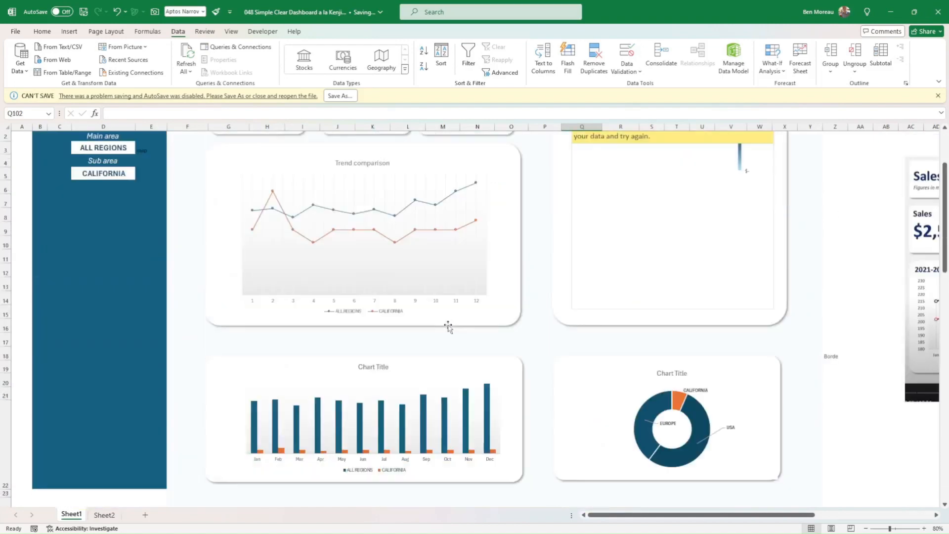
pyautogui.click(103, 174)
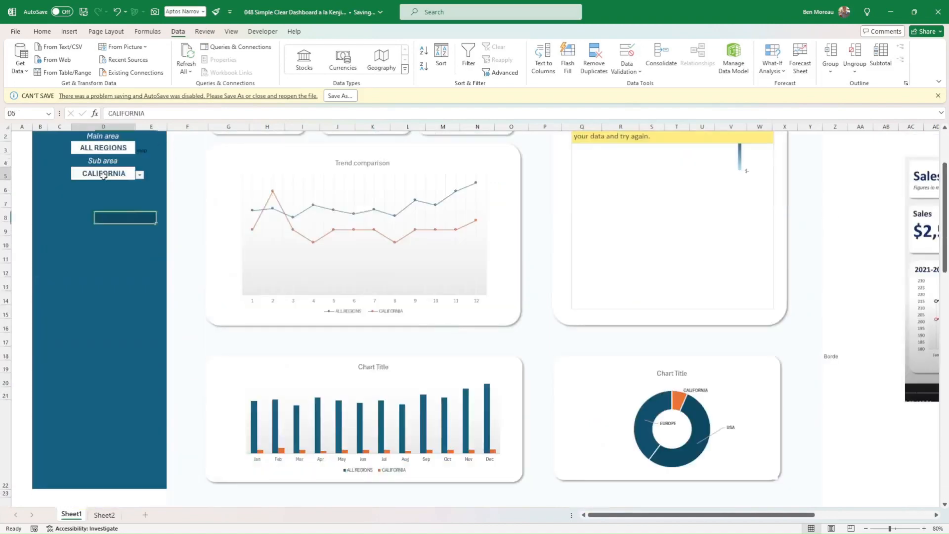
pyautogui.click(140, 175)
pyautogui.moveTo(139, 217)
pyautogui.mouseDown()
pyautogui.moveTo(139, 227)
pyautogui.moveTo(140, 200)
pyautogui.mouseUp()
pyautogui.click(156, 252)
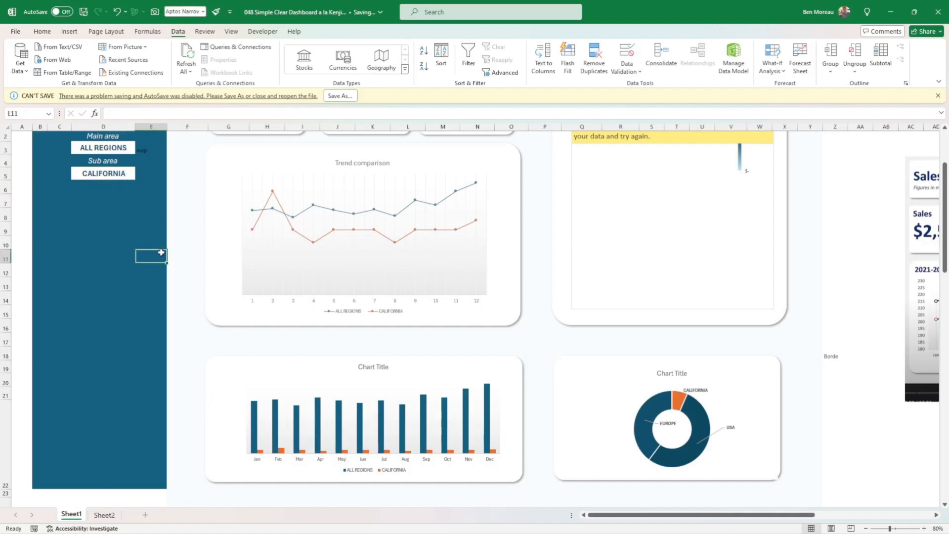
# Review the Sub area cell's data validation, a list sourced from =$M$95:$M$113, and keep its settings.
pyautogui.scroll(-7, 594, 248)
pyautogui.scroll(-19, 608, 275)
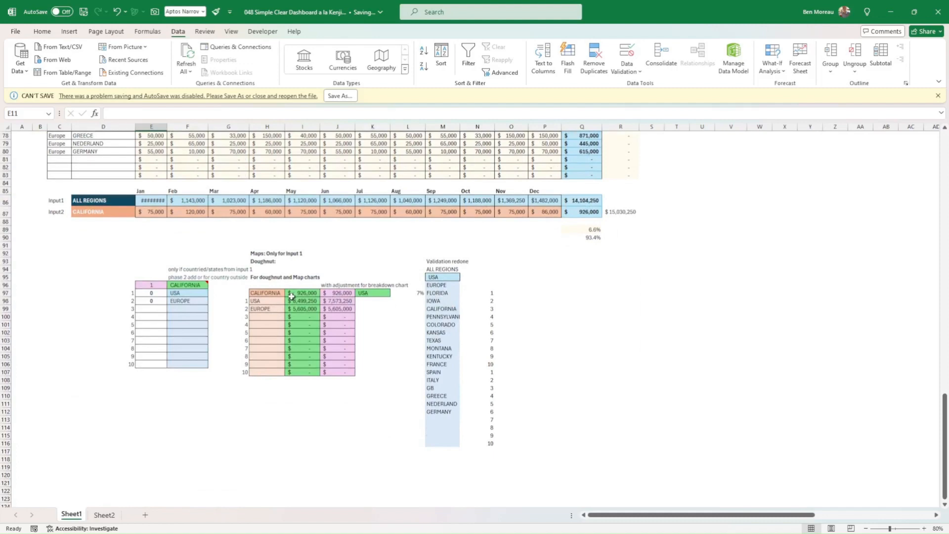
pyautogui.scroll(20, 301, 297)
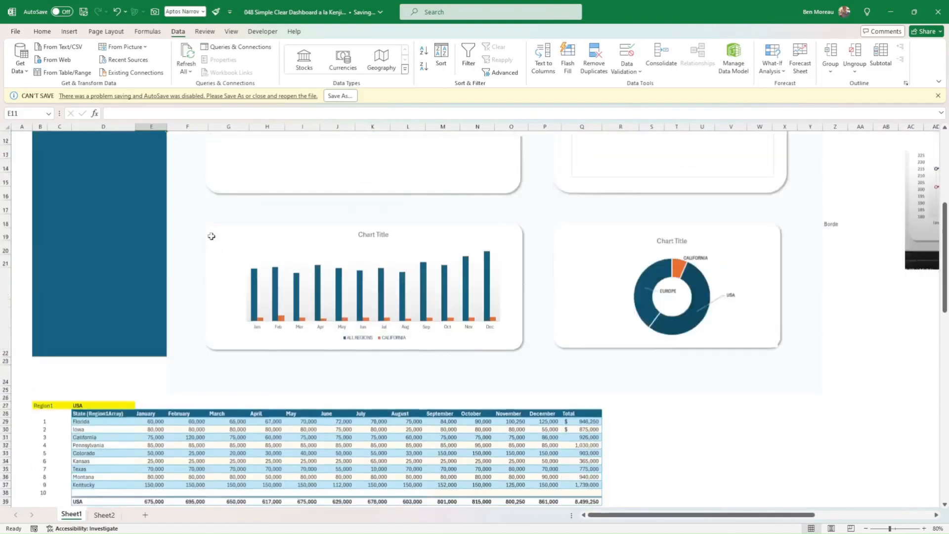
pyautogui.scroll(4, 211, 236)
pyautogui.click(104, 173)
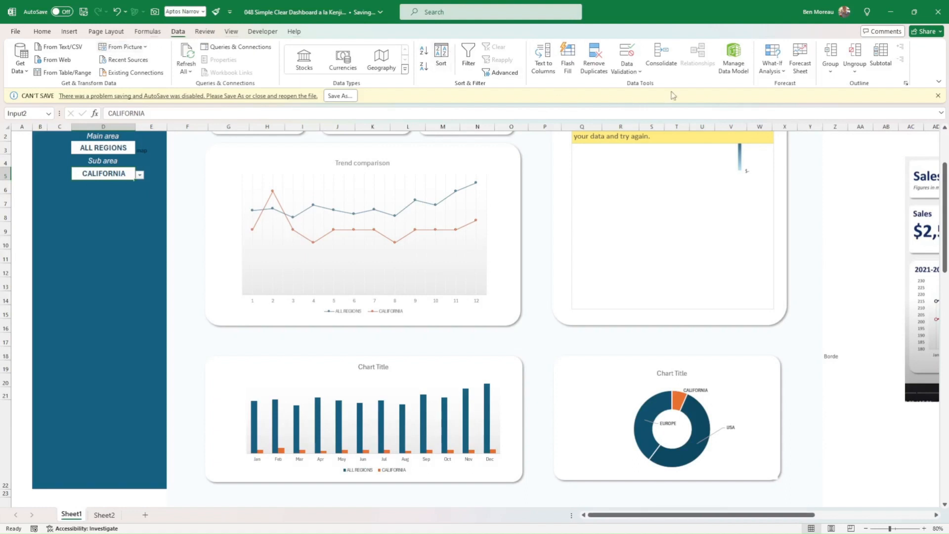
pyautogui.click(634, 73)
pyautogui.click(650, 82)
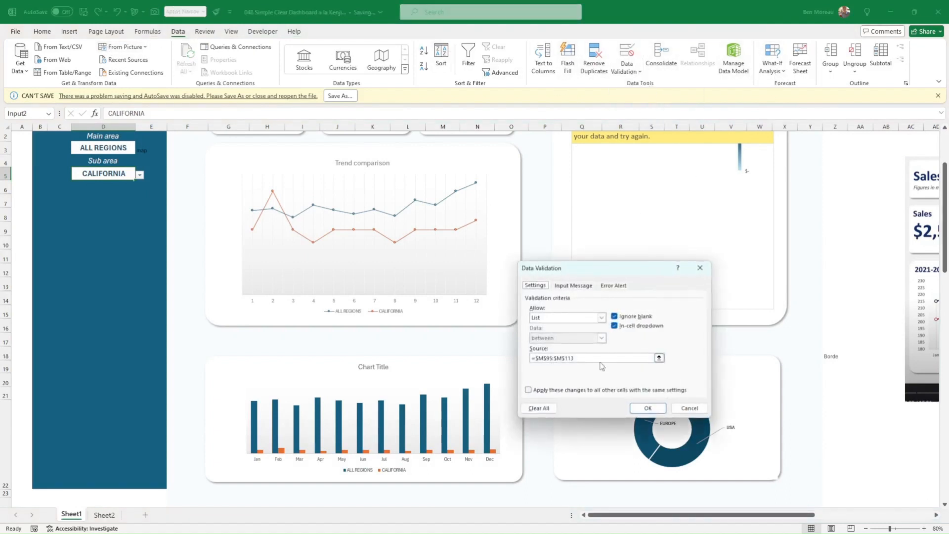
pyautogui.click(600, 358)
pyautogui.scroll(-20, 448, 269)
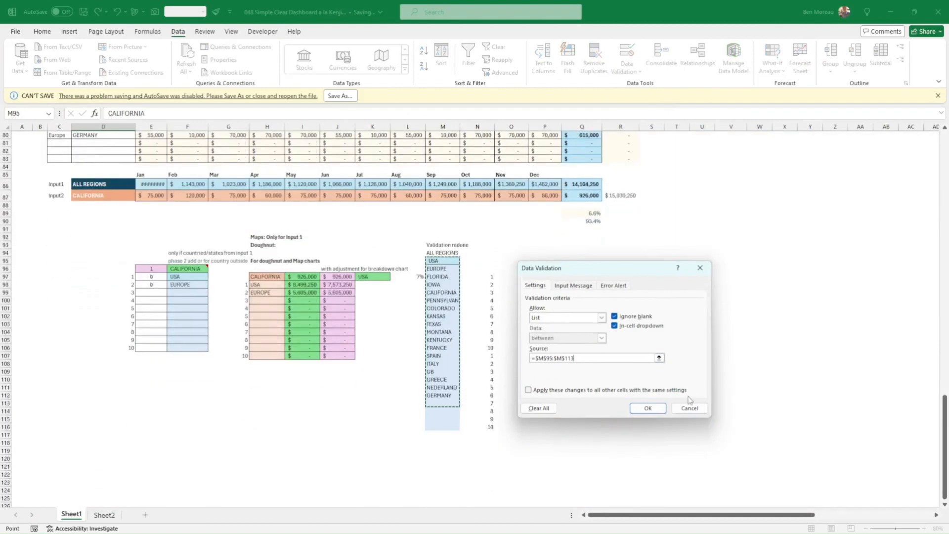
pyautogui.click(648, 408)
pyautogui.click(667, 435)
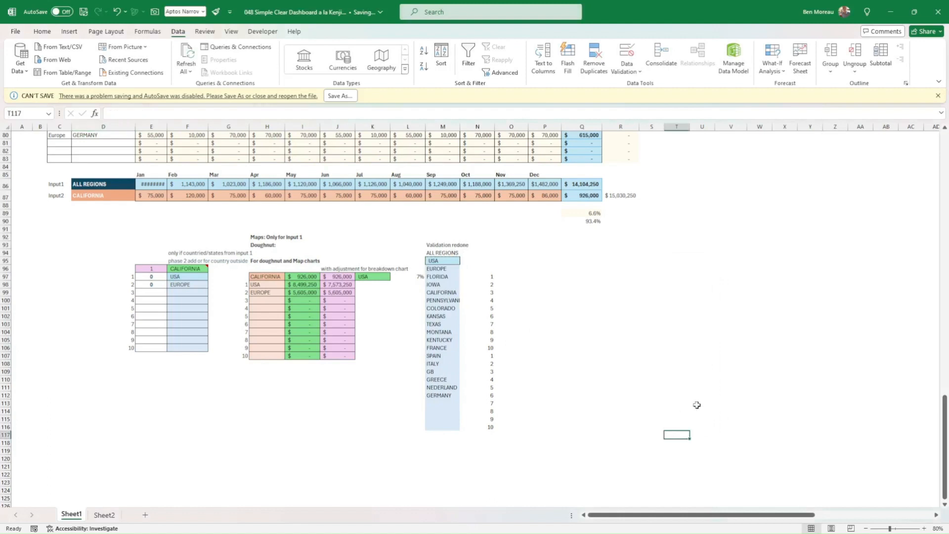
# Examine the FILTER formula in M95 and the IF formula in C73 that leaves the region blank for empty names.
pyautogui.click(455, 261)
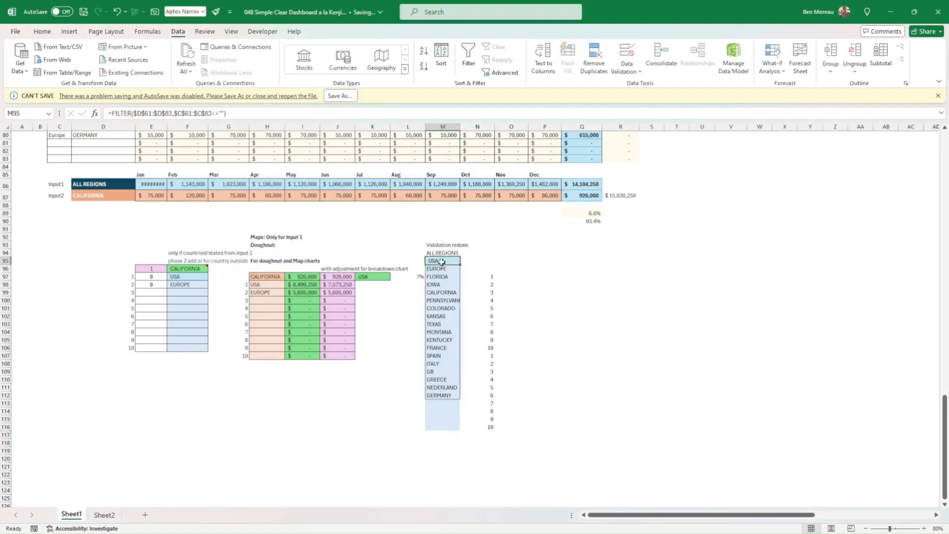
pyautogui.scroll(11, 429, 268)
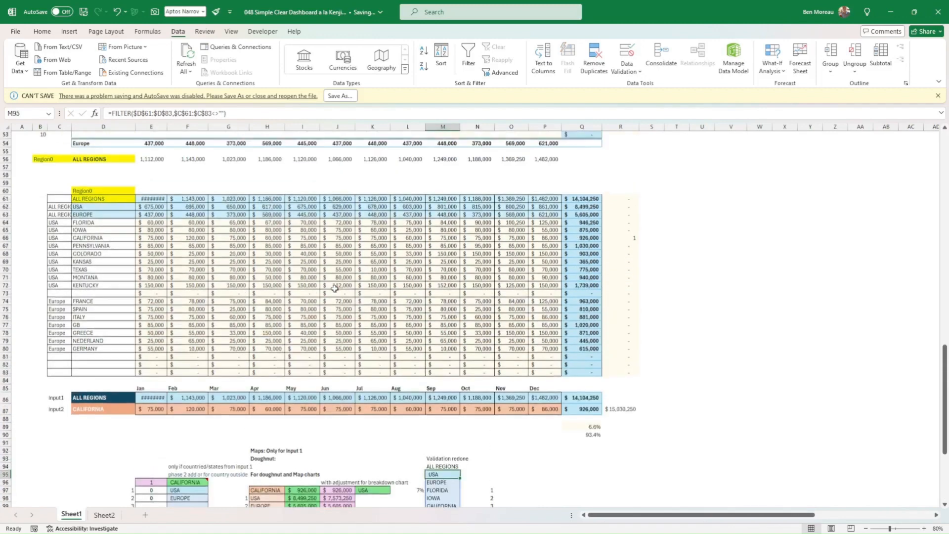
pyautogui.scroll(-1, 232, 293)
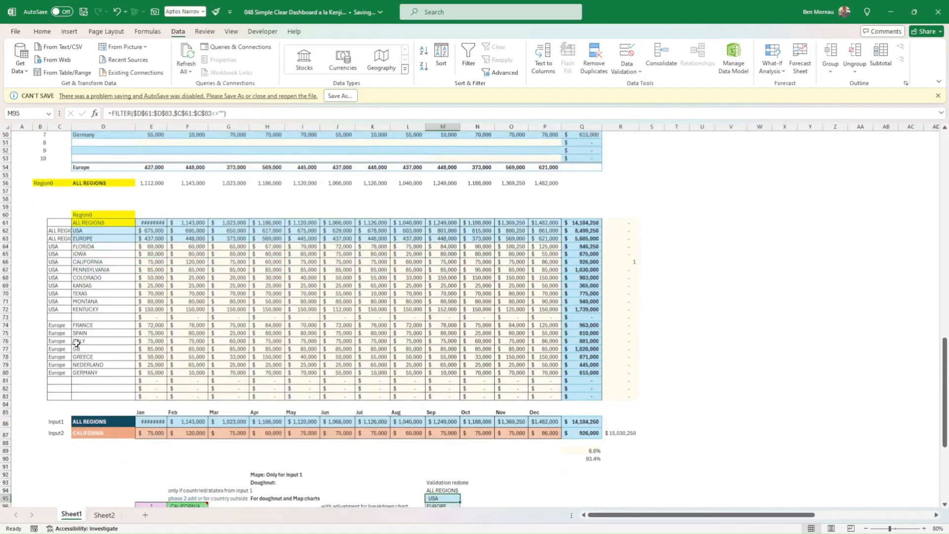
pyautogui.click(57, 316)
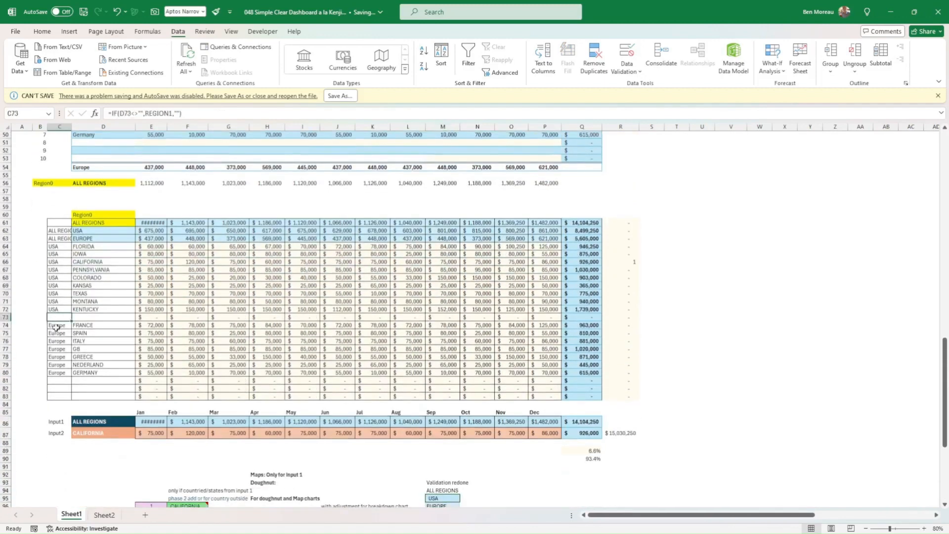
# Check the region formulas in C82 and C83 and the validation list cells M94 and M96.
pyautogui.click(59, 389)
pyautogui.click(59, 396)
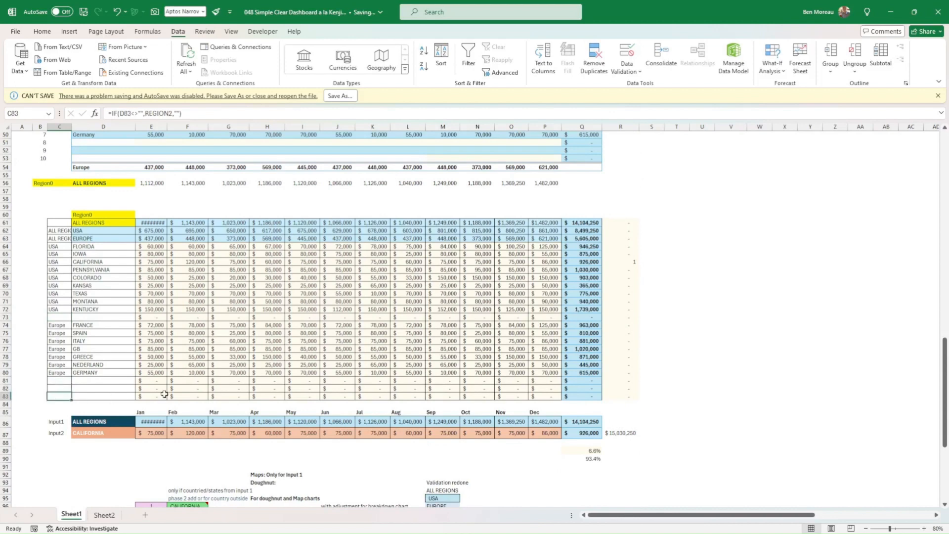
pyautogui.scroll(-6, 164, 394)
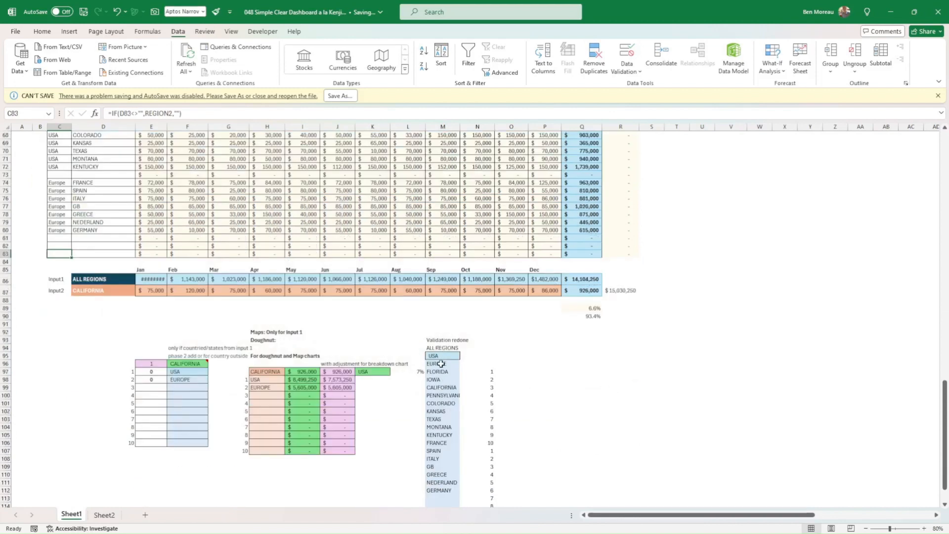
pyautogui.click(440, 364)
pyautogui.click(441, 348)
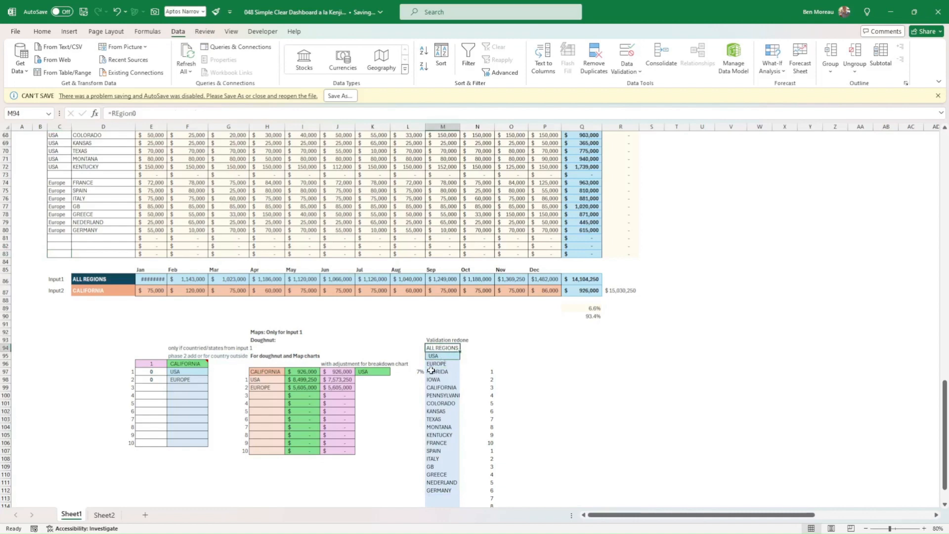
pyautogui.click(431, 364)
pyautogui.scroll(1, 218, 305)
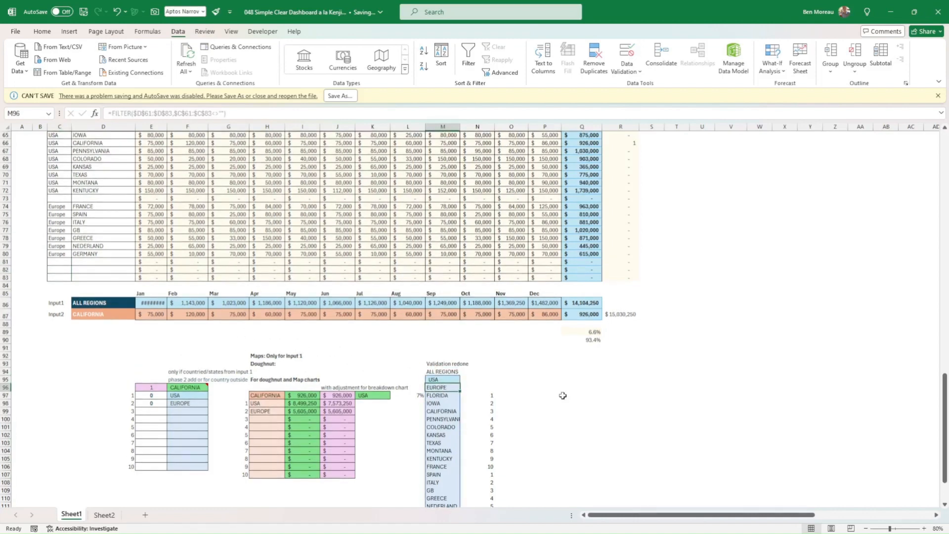
# Inspect the FILTER formula in M95 and its referenced ranges D61:D83 and C61:C83, keeping the formula as it is.
pyautogui.doubleClick(449, 379)
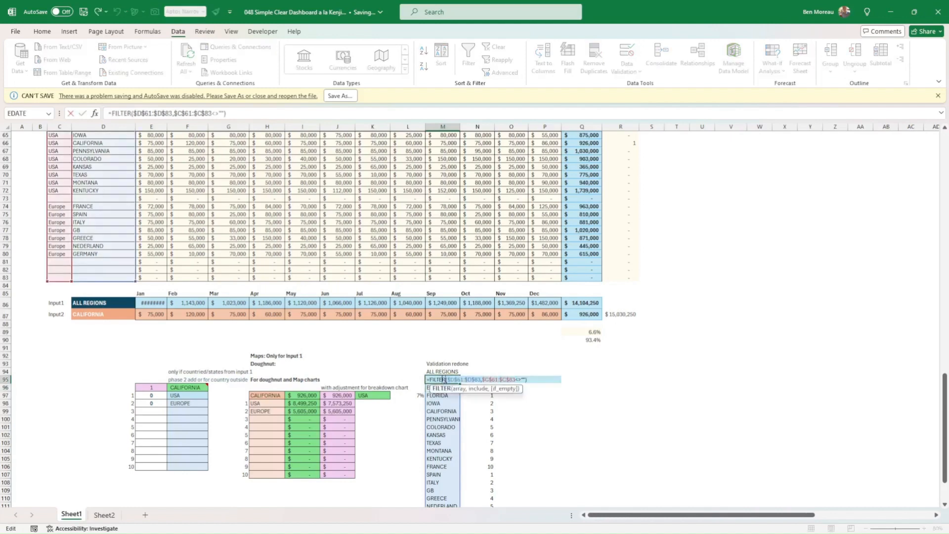
pyautogui.scroll(4, 182, 286)
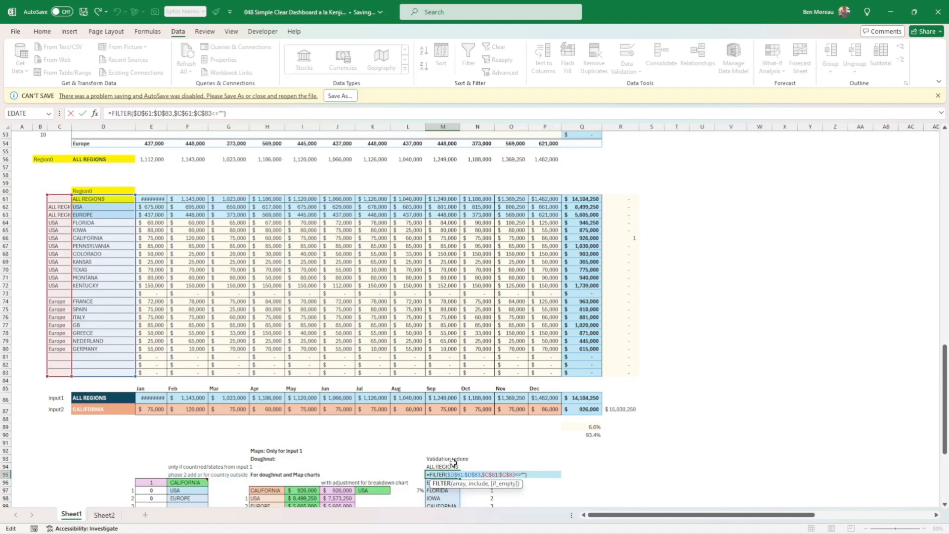
pyautogui.click(82, 113)
pyautogui.click(538, 481)
pyautogui.scroll(-4, 536, 481)
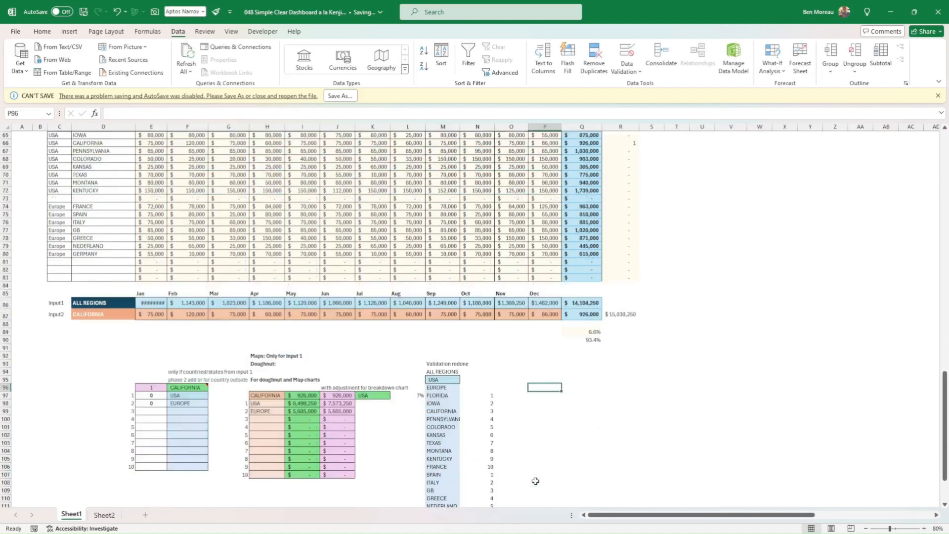
# Review the regional source tables, the combined table and the dashboard charts they feed.
pyautogui.scroll(-2, 528, 447)
pyautogui.scroll(6, 639, 481)
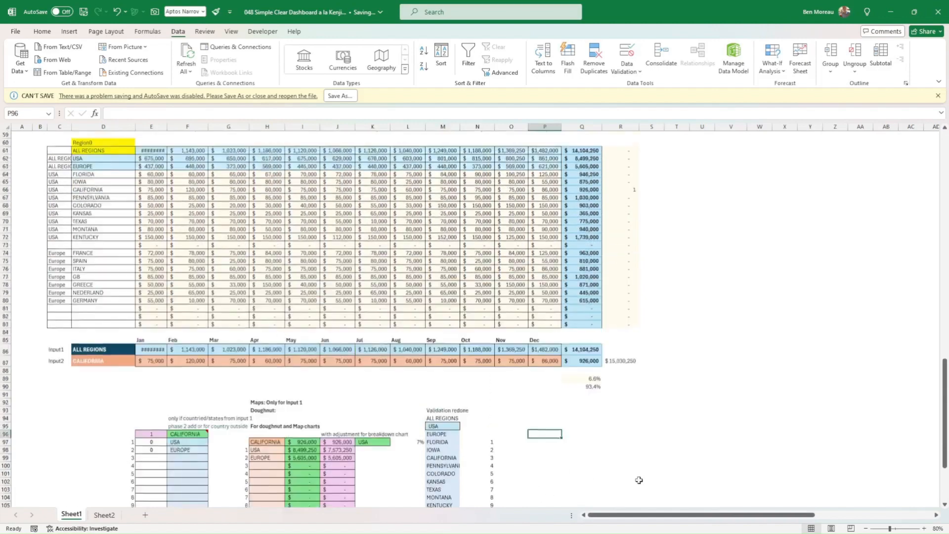
pyautogui.scroll(12, 666, 490)
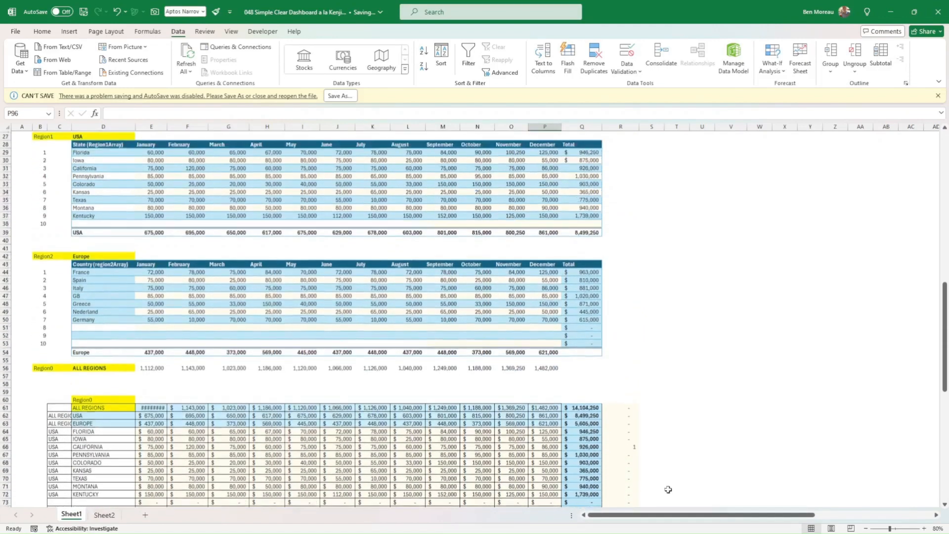
pyautogui.scroll(5, 668, 490)
pyautogui.scroll(-5, 667, 492)
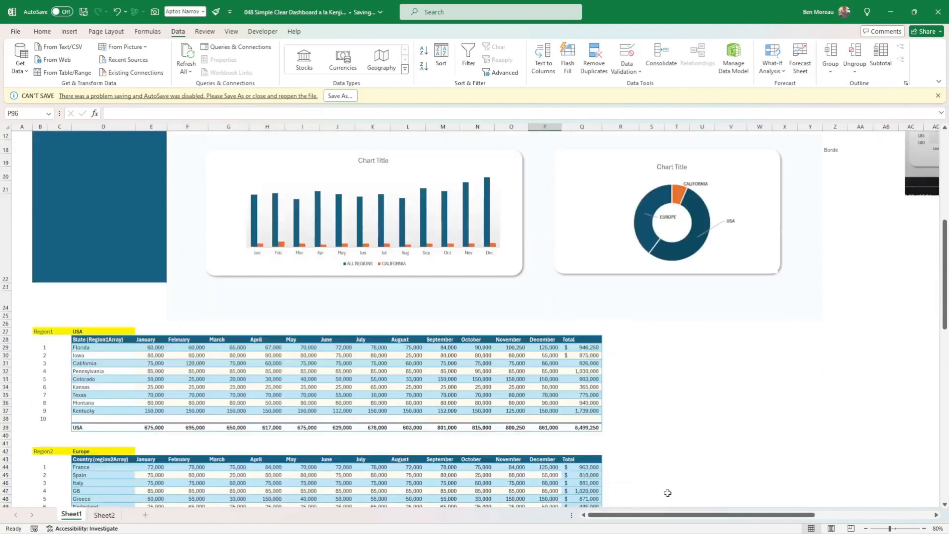
pyautogui.scroll(-3, 667, 493)
pyautogui.scroll(3, 662, 497)
pyautogui.scroll(-14, 483, 305)
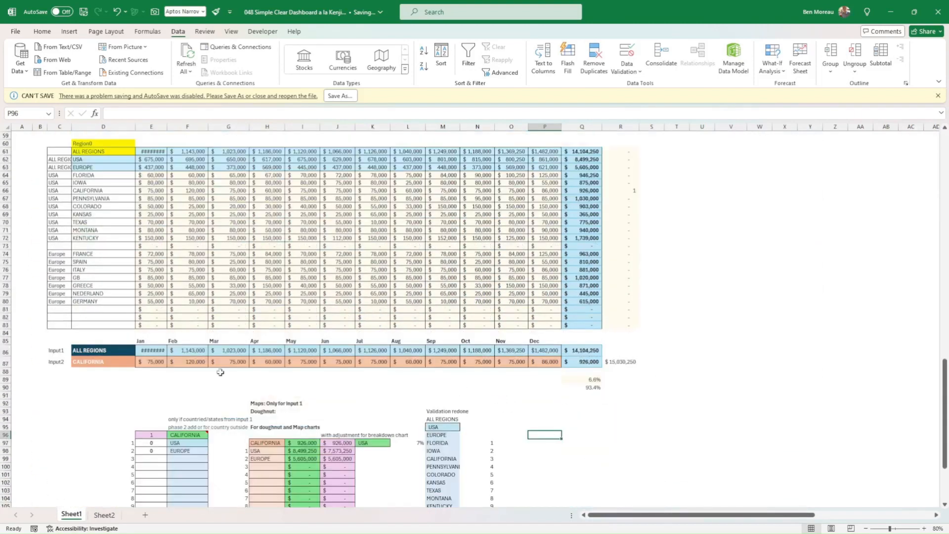
# Insert a recommended Clustered Column chart from the Input1 and Input2 rows, D86:P87.
pyautogui.moveTo(99, 350); pyautogui.dragTo(558, 360)
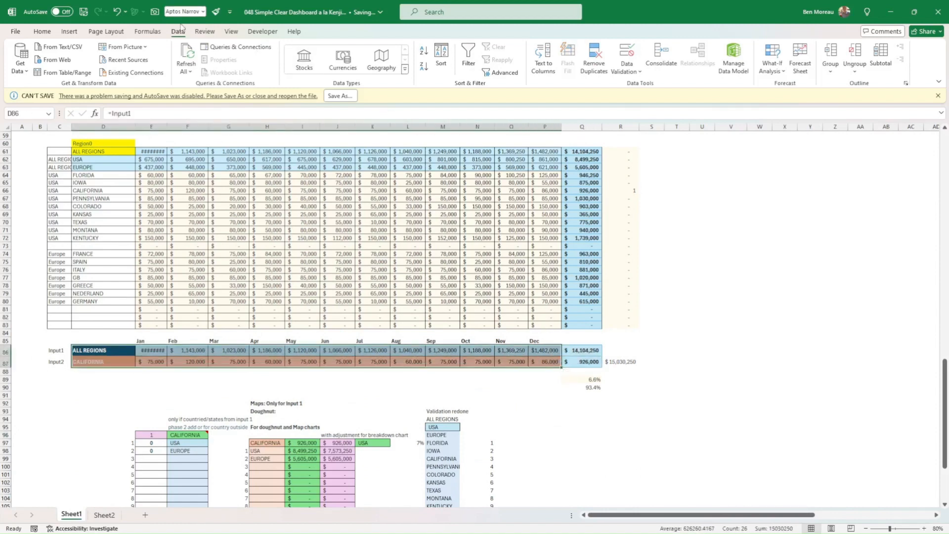
pyautogui.click(70, 32)
pyautogui.click(262, 62)
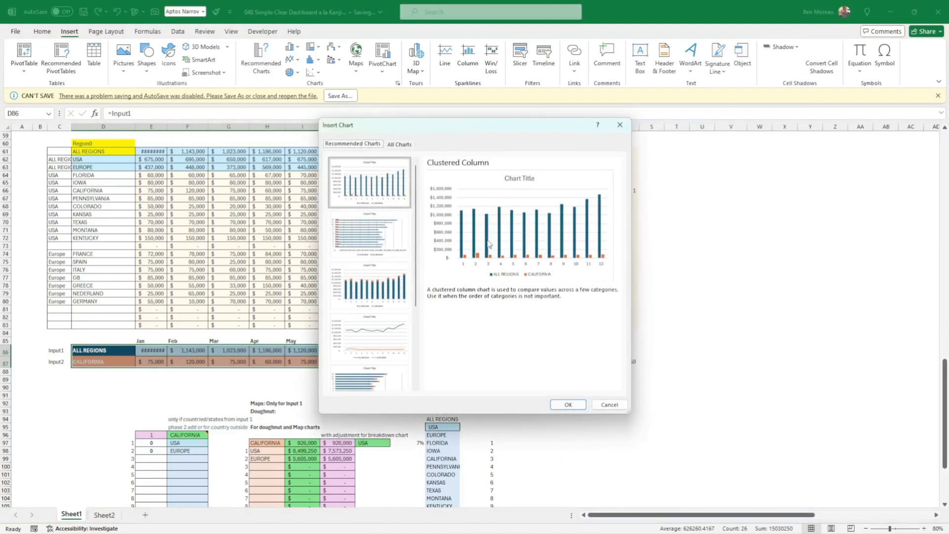
pyautogui.click(566, 404)
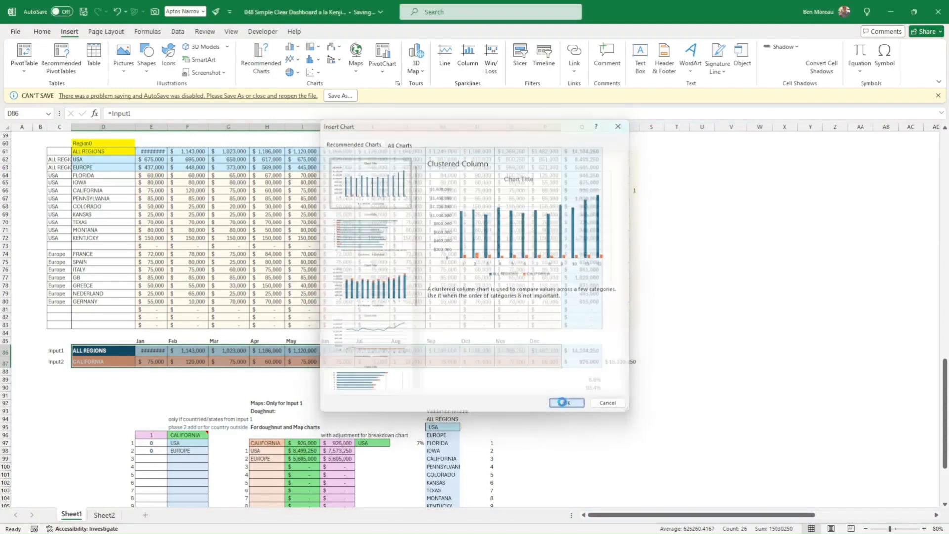
# Compare the new column chart with the dashboard's column chart and view the options for its ALL REGIONS series.
pyautogui.scroll(13, 601, 401)
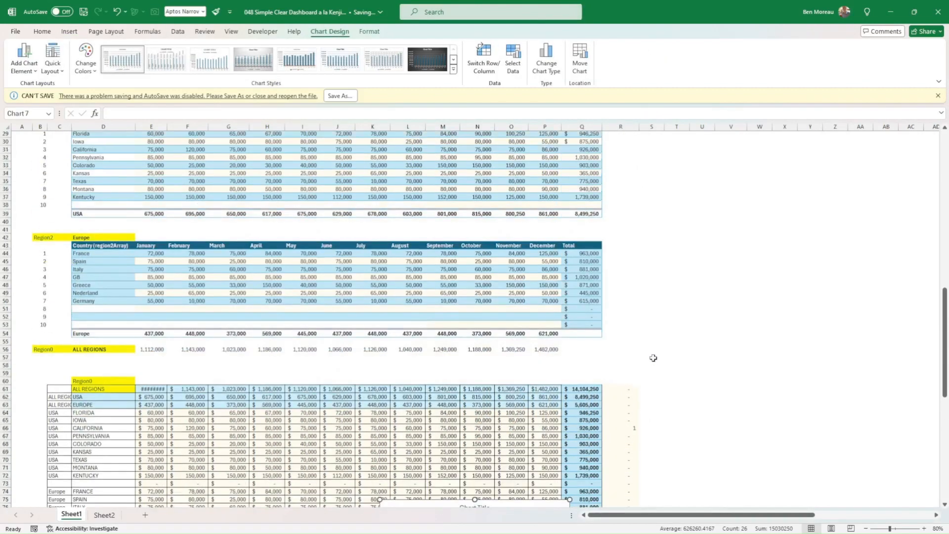
pyautogui.scroll(5, 653, 357)
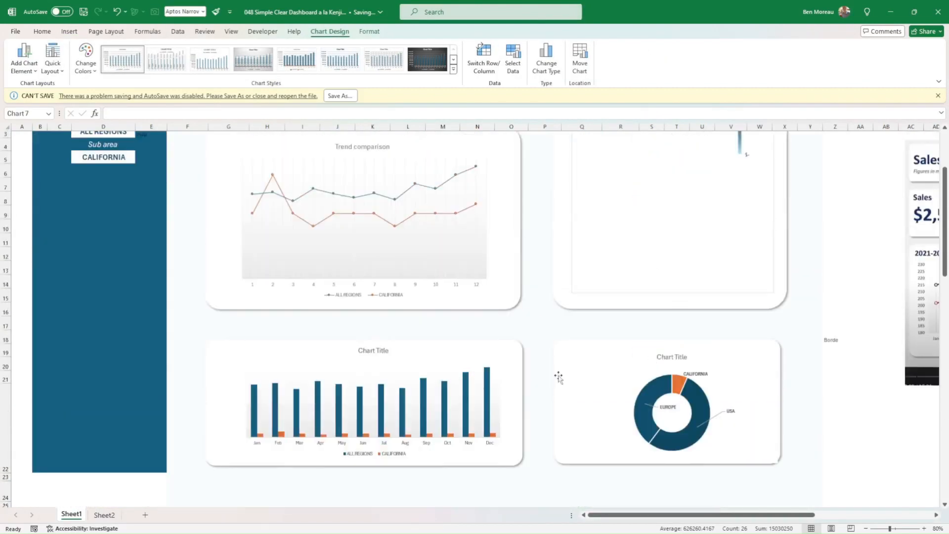
pyautogui.scroll(-13, 527, 379)
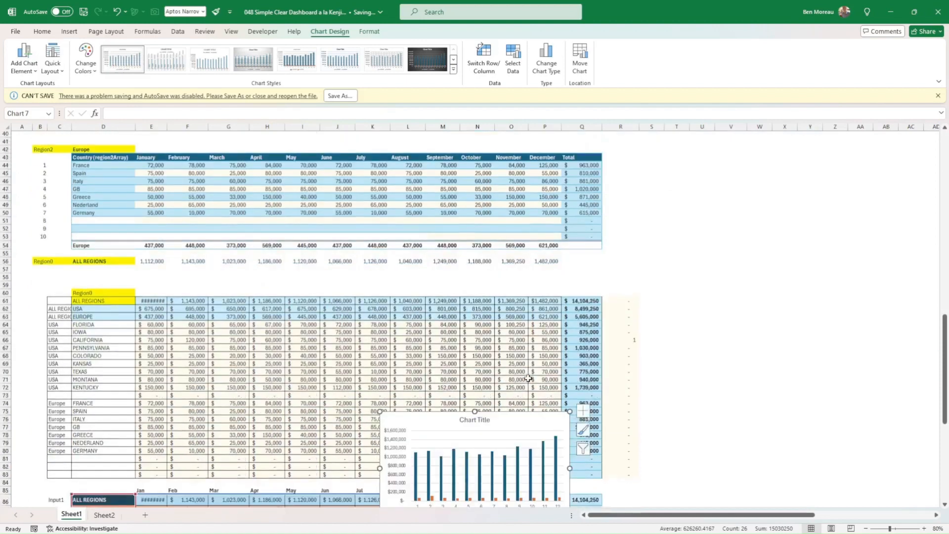
pyautogui.scroll(-5, 529, 378)
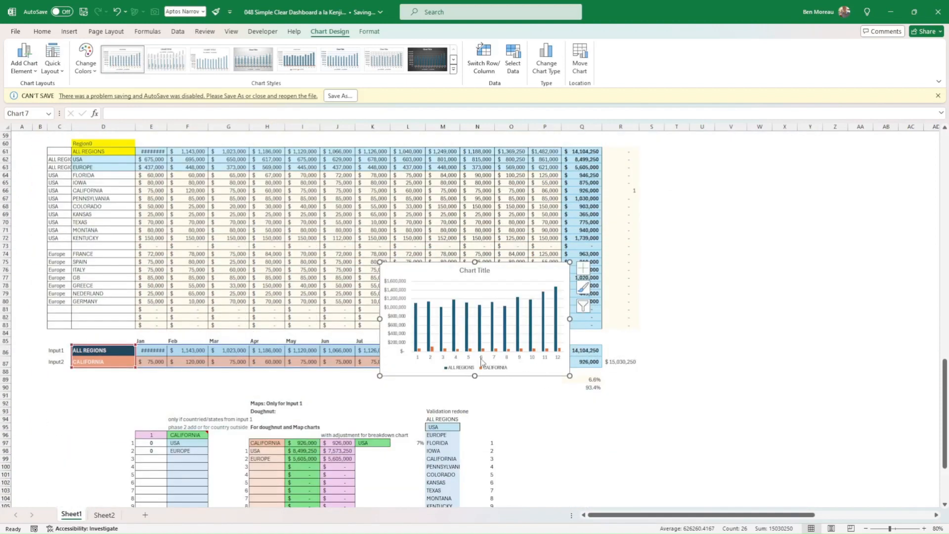
pyautogui.rightClick(466, 350)
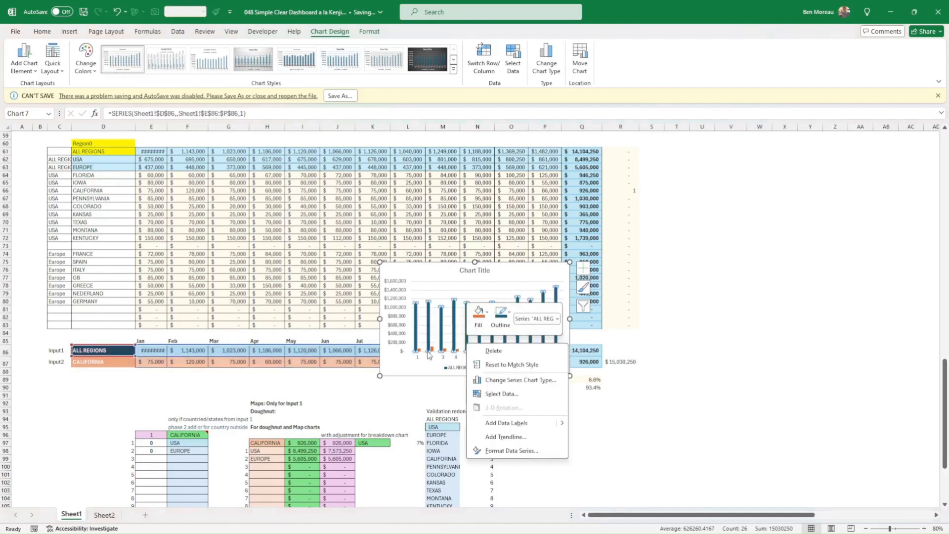
pyautogui.press('Escape')
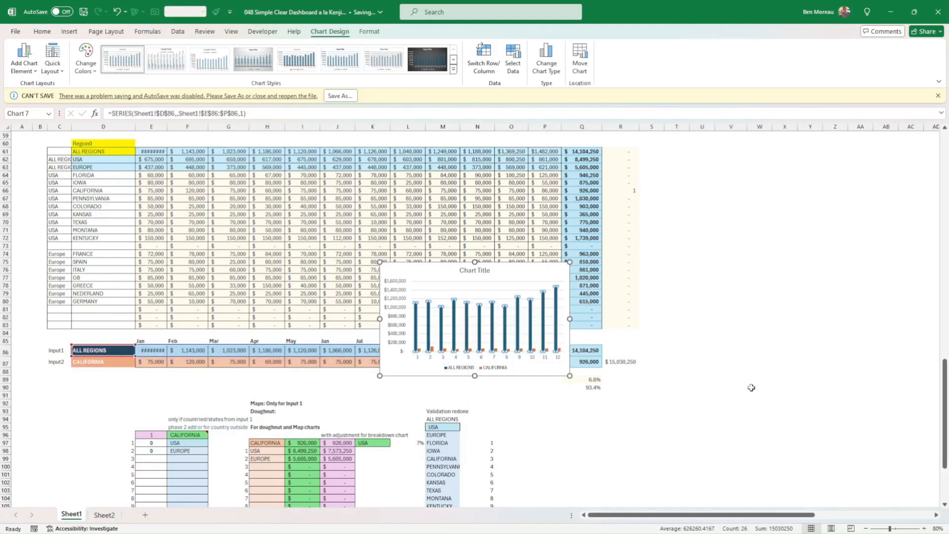
pyautogui.click(751, 387)
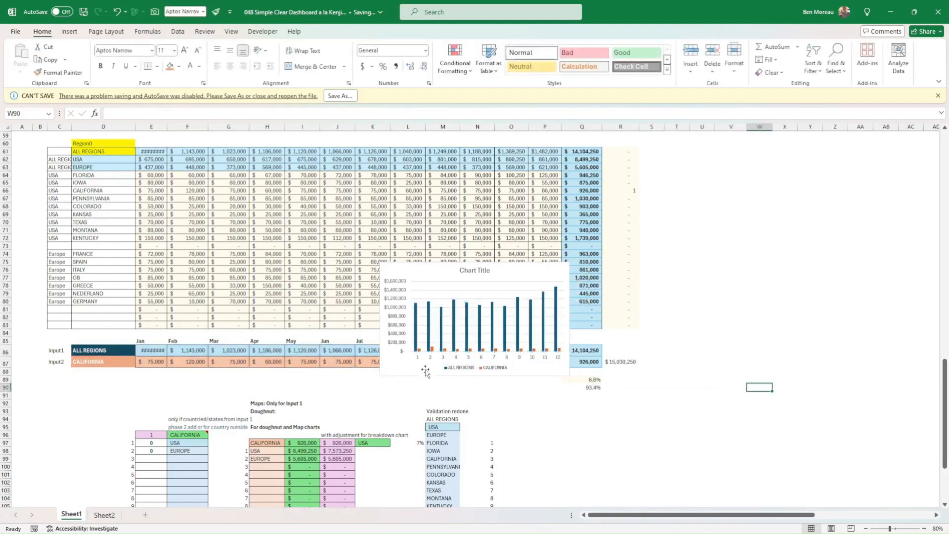
# Move the column chart up off the input rows and insert a recommended Line chart from D86:P87.
pyautogui.moveTo(398, 352); pyautogui.dragTo(402, 287)
pyautogui.moveTo(104, 351); pyautogui.dragTo(547, 358)
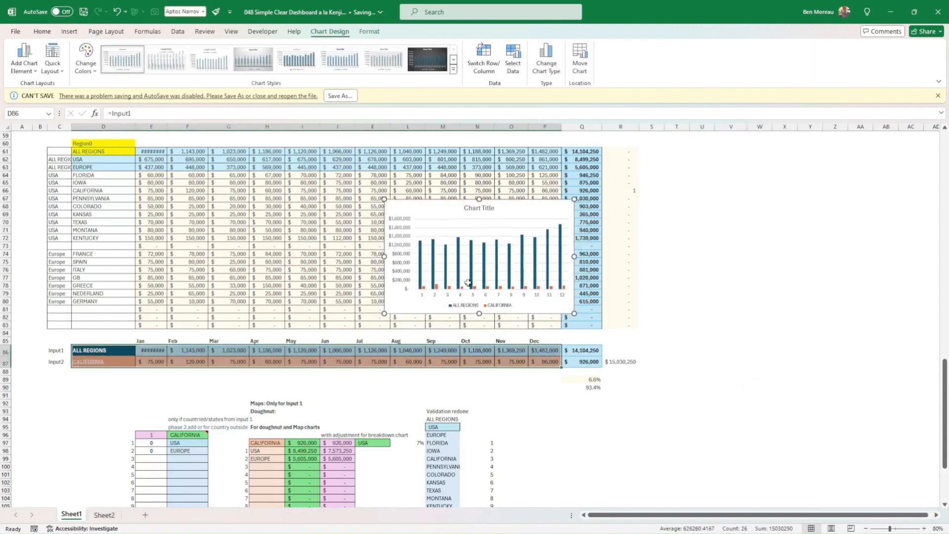
pyautogui.click(69, 31)
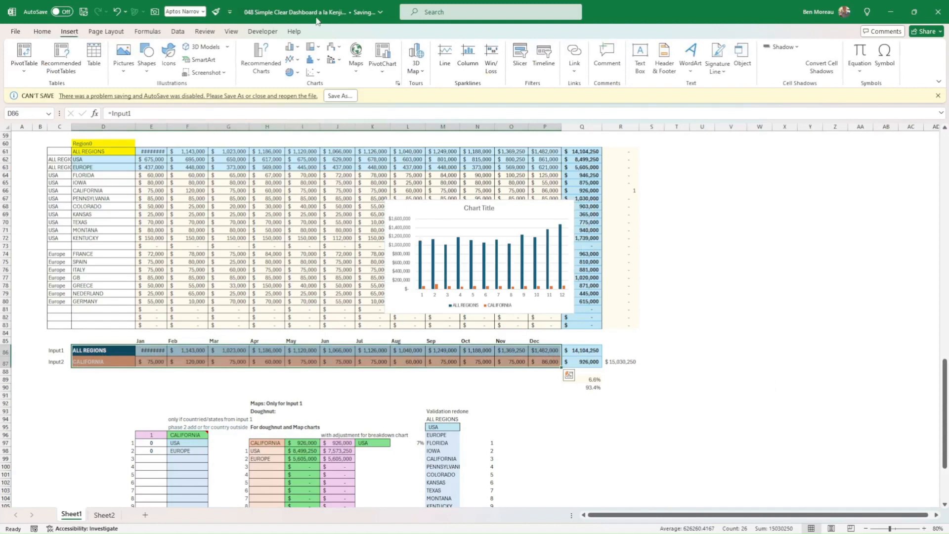
pyautogui.click(261, 61)
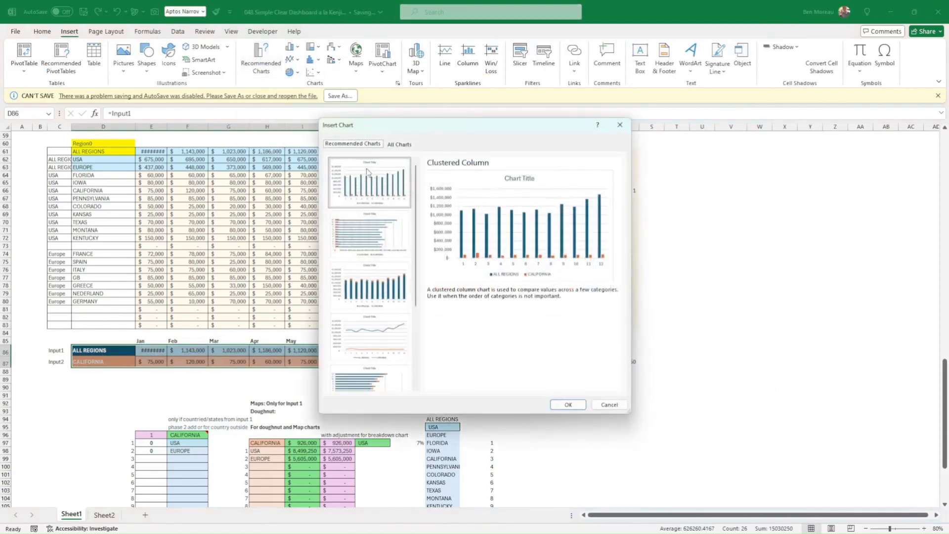
pyautogui.click(384, 329)
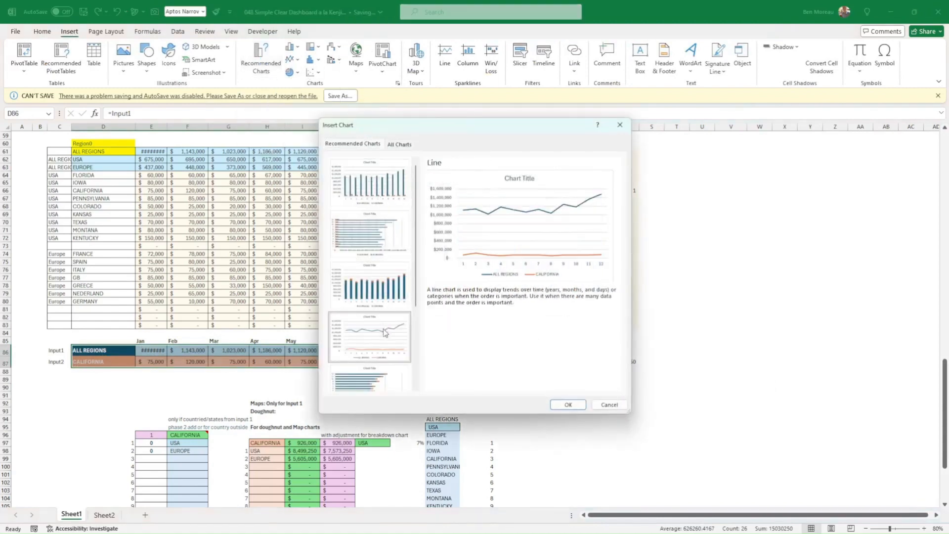
pyautogui.click(566, 405)
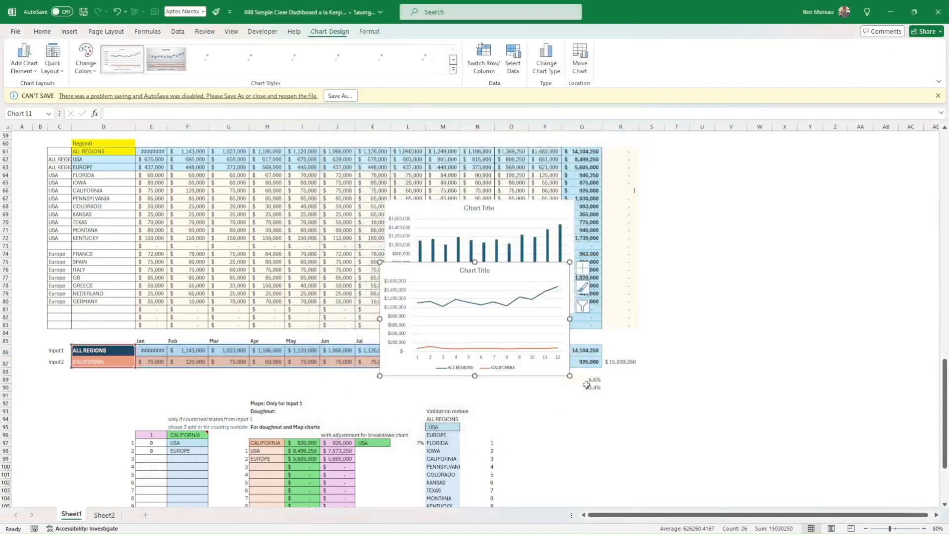
# Put the line chart's CALIFORNIA series on the secondary axis and set both series to Line with Markers.
pyautogui.click(536, 349)
pyautogui.rightClick(535, 349)
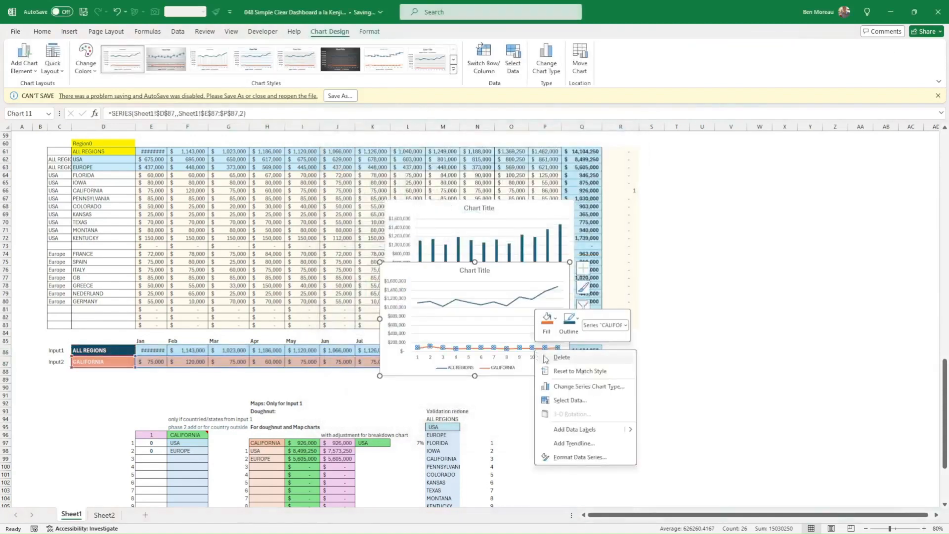
pyautogui.click(574, 386)
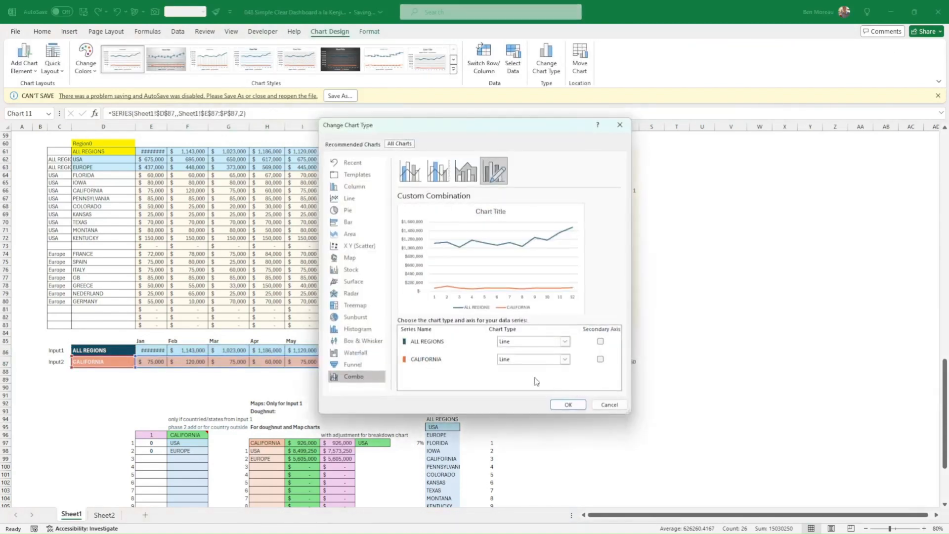
pyautogui.click(600, 359)
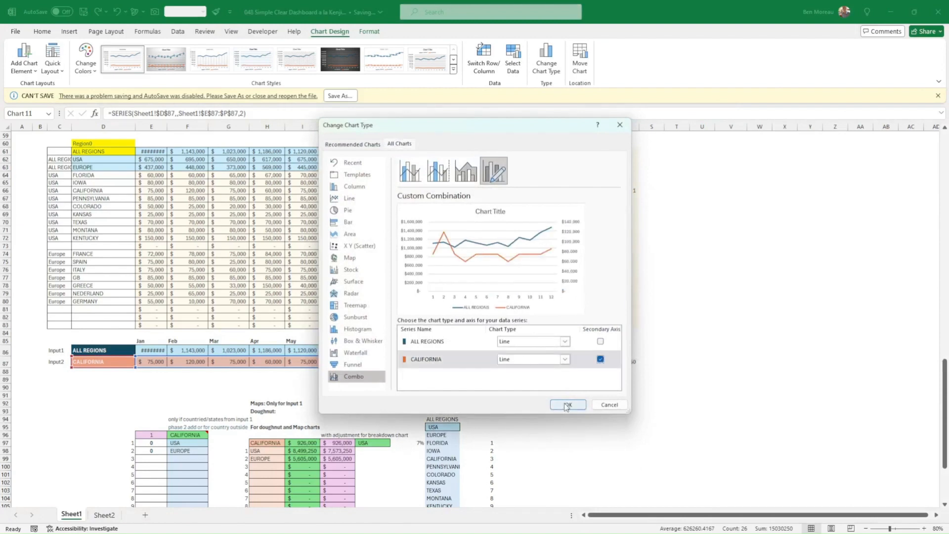
pyautogui.click(565, 360)
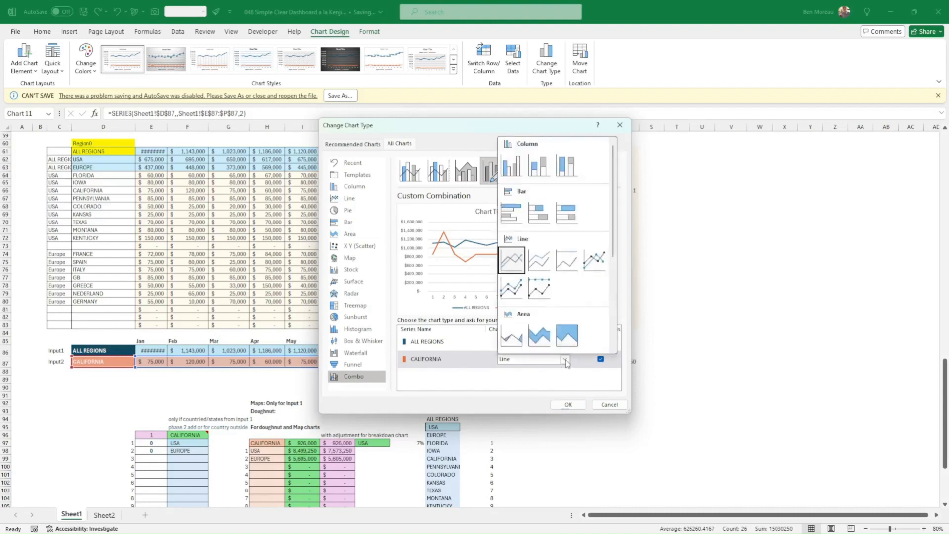
pyautogui.click(595, 260)
pyautogui.click(565, 342)
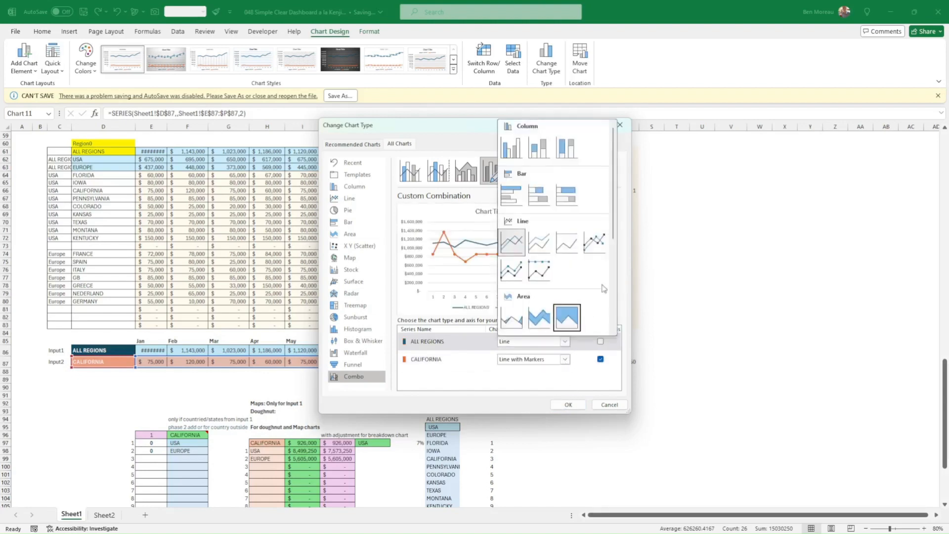
pyautogui.click(595, 249)
pyautogui.click(567, 405)
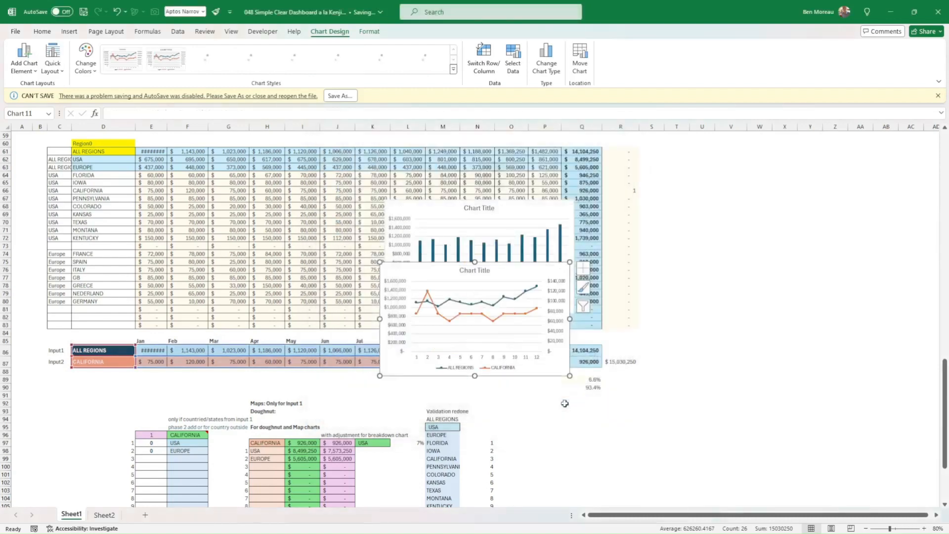
# Compare the new line chart with the dashboard's Trend comparison chart.
pyautogui.scroll(16, 638, 326)
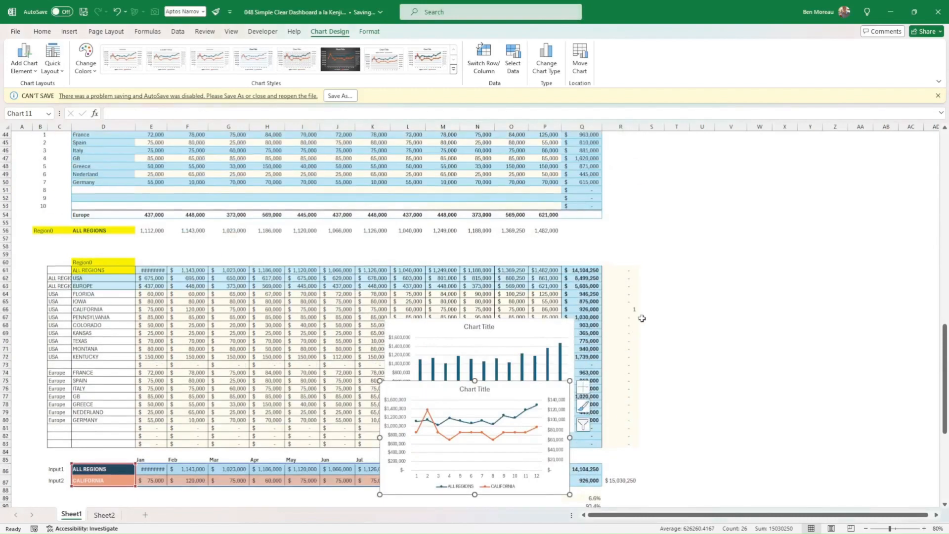
pyautogui.scroll(2, 647, 322)
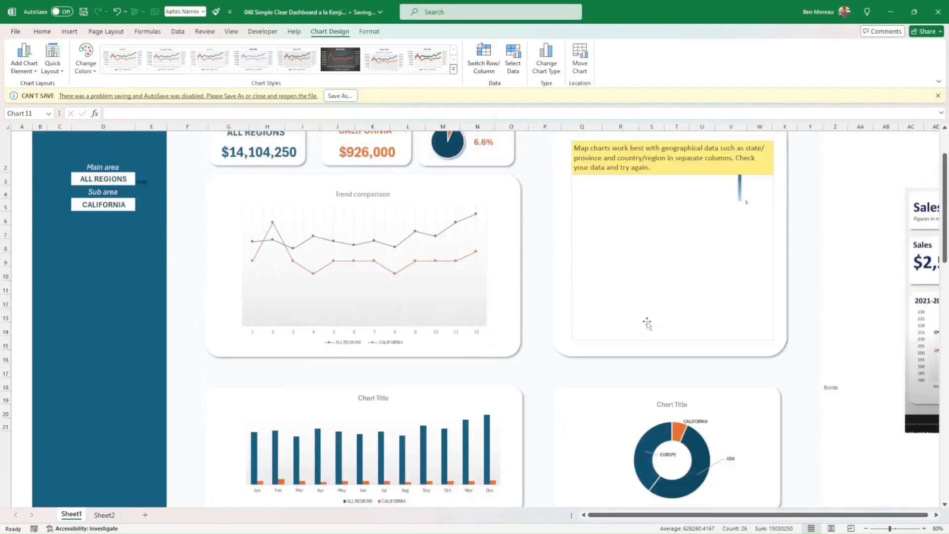
pyautogui.scroll(-4, 687, 360)
pyautogui.scroll(-4, 687, 363)
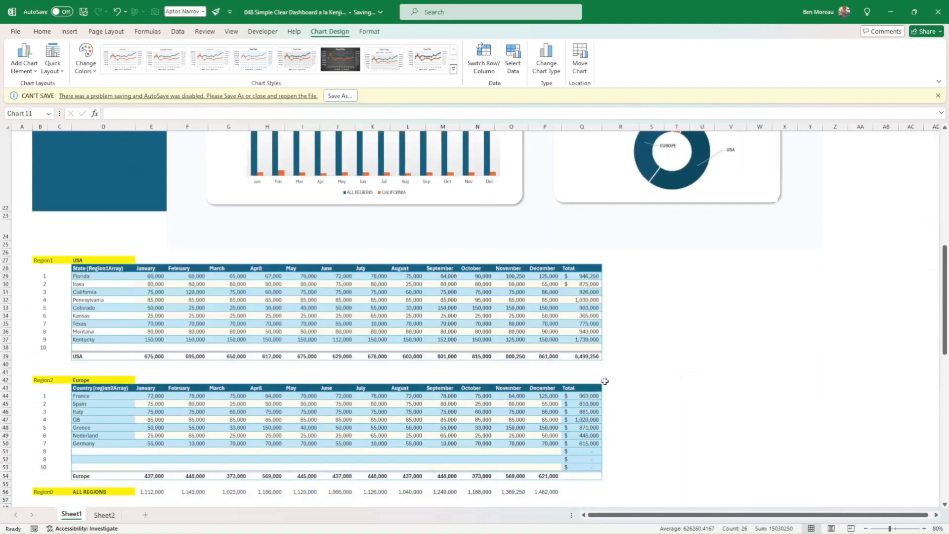
# Set the dashboard's Main area selection to USA.
pyautogui.scroll(-1, 605, 380)
pyautogui.scroll(7, 600, 386)
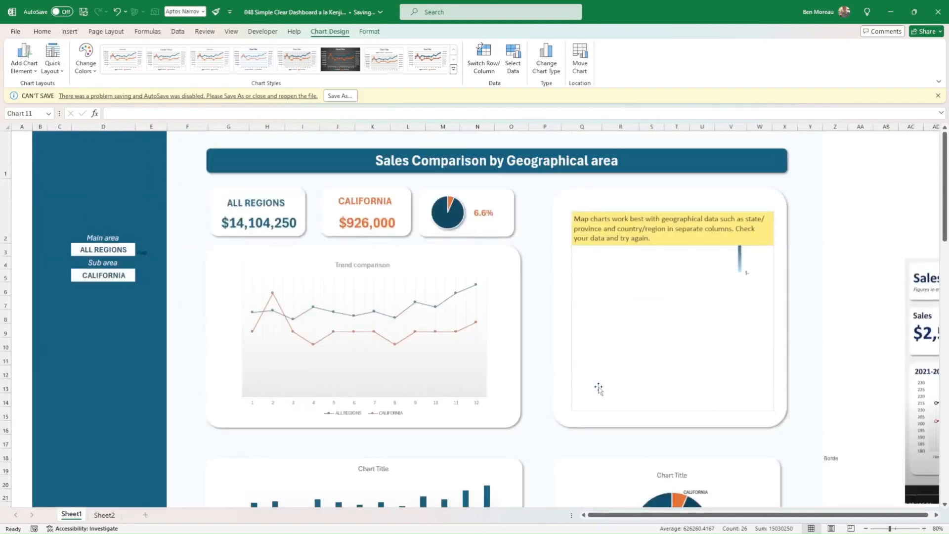
pyautogui.scroll(-1, 142, 276)
pyautogui.click(94, 227)
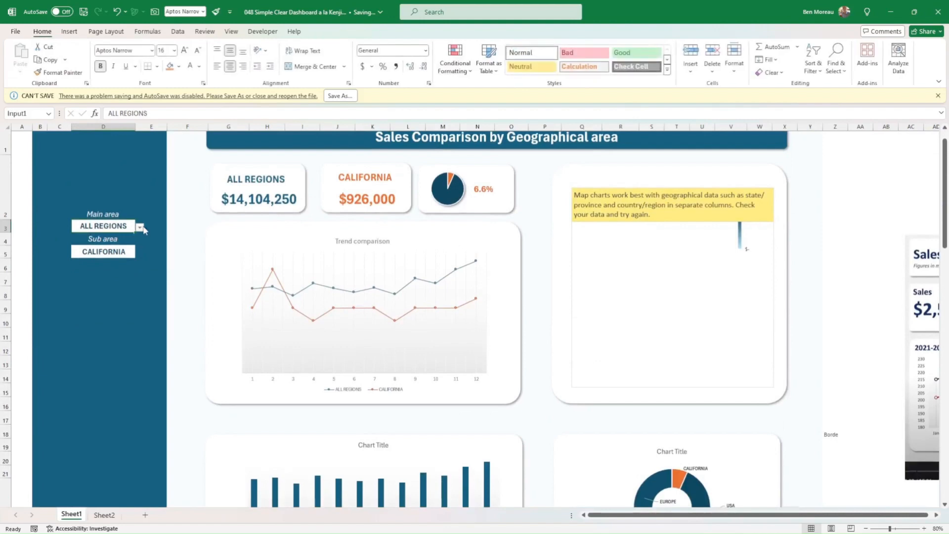
pyautogui.click(139, 228)
pyautogui.click(99, 246)
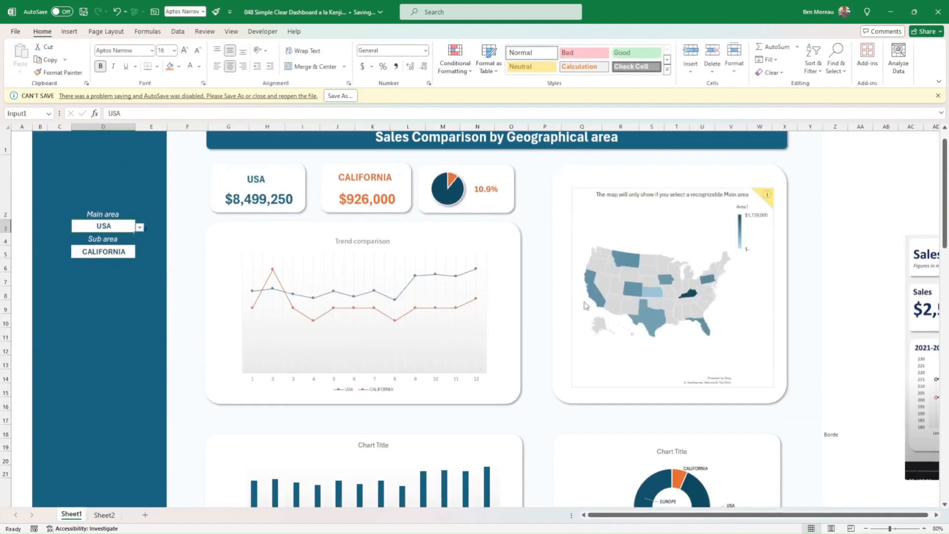
# Review the state names in the USA region table, Florida through Kentucky.
pyautogui.scroll(-7, 163, 297)
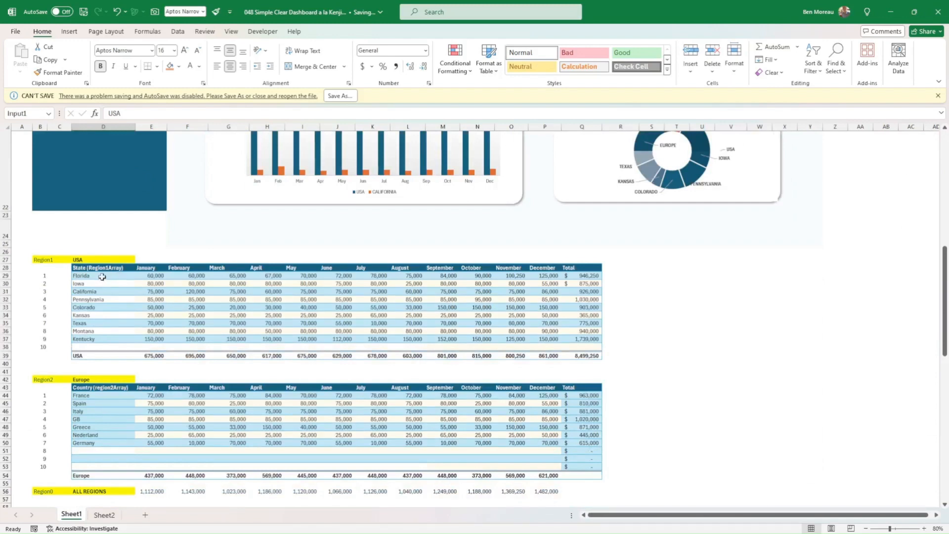
pyautogui.moveTo(99, 275); pyautogui.dragTo(101, 340)
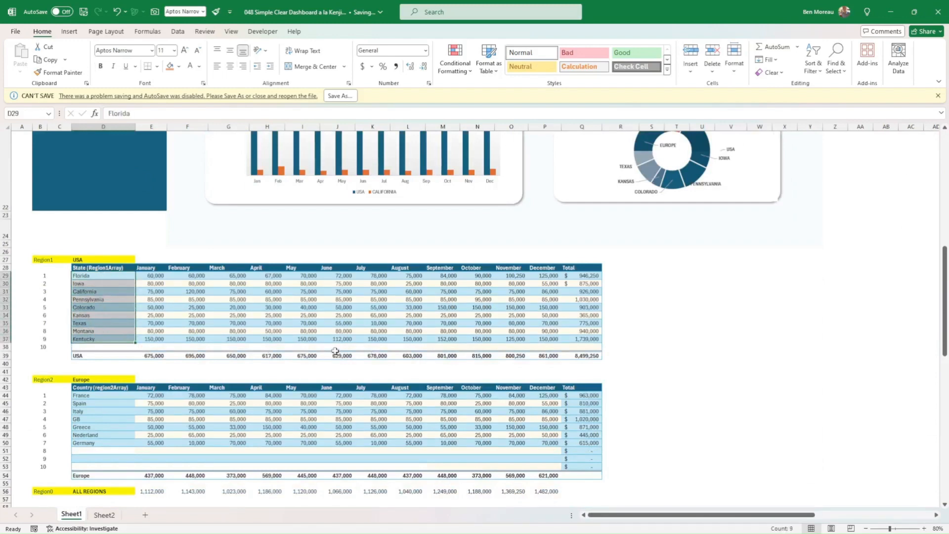
pyautogui.moveTo(350, 345); pyautogui.dragTo(353, 341)
# Move the new column and line charts off the helper table into the empty area beyond column R.
pyautogui.scroll(-1, 490, 314)
pyautogui.scroll(-4, 490, 315)
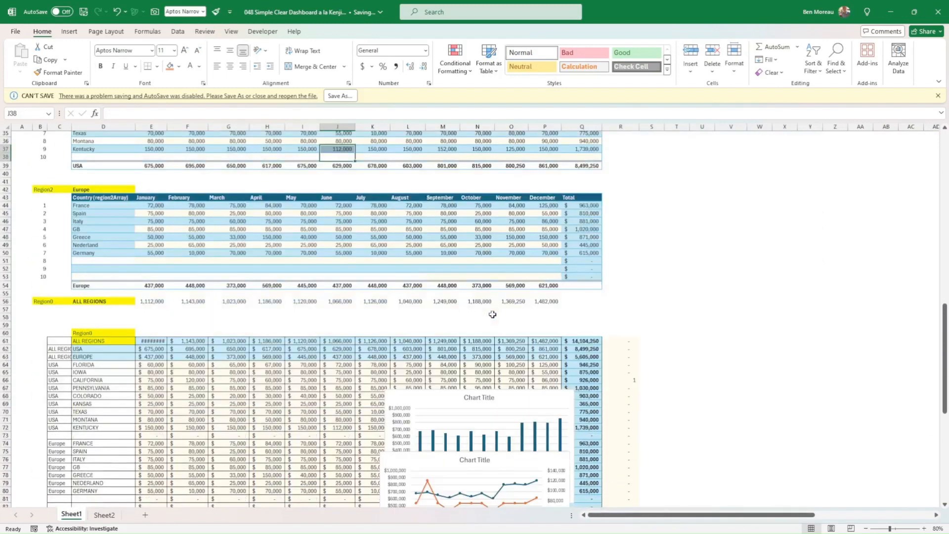
pyautogui.scroll(-6, 492, 317)
pyautogui.scroll(4, 493, 322)
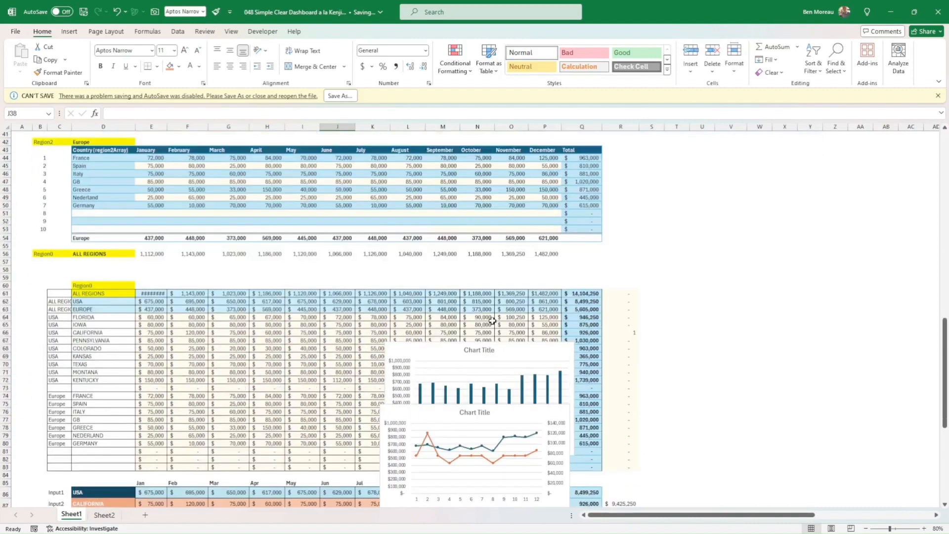
pyautogui.moveTo(492, 346); pyautogui.dragTo(716, 238)
pyautogui.moveTo(524, 409); pyautogui.dragTo(755, 350)
# Insert a Filled Map chart from H97:I107 and place it in the empty area beyond the validation list.
pyautogui.scroll(-12, 477, 354)
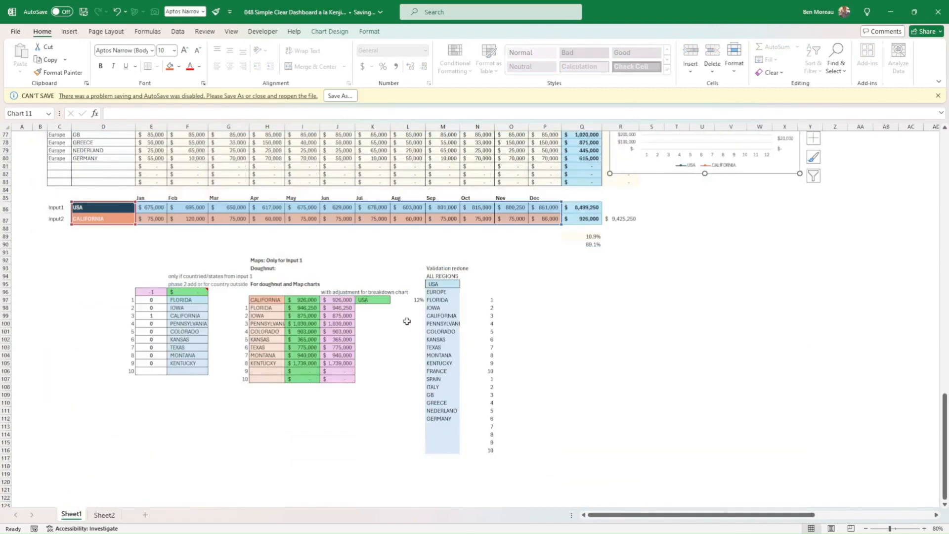
pyautogui.moveTo(268, 300); pyautogui.dragTo(303, 379)
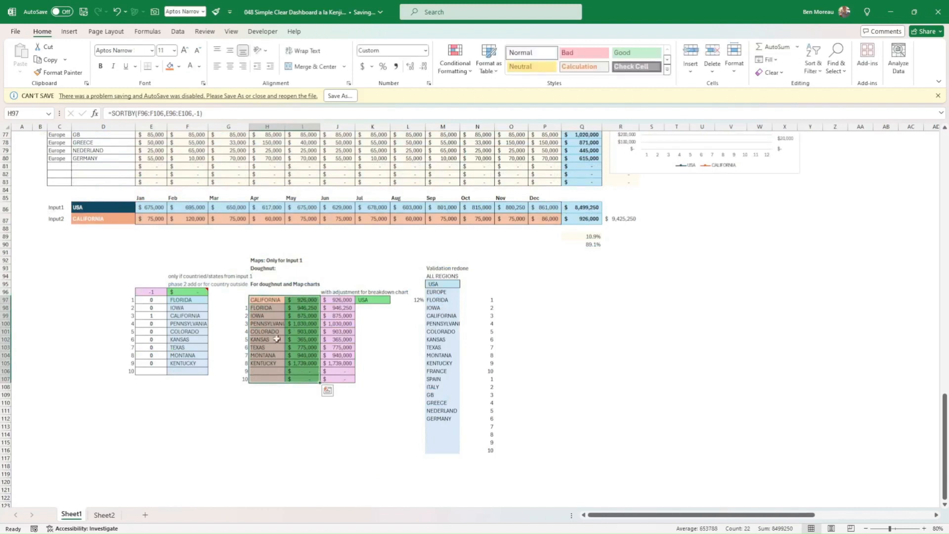
pyautogui.moveTo(268, 301); pyautogui.dragTo(299, 382)
pyautogui.click(69, 32)
pyautogui.click(356, 62)
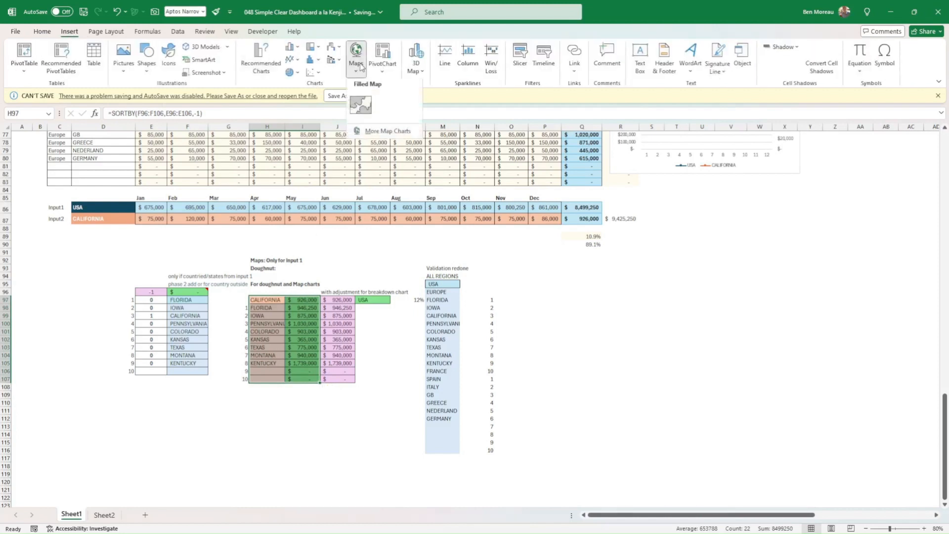
pyautogui.click(372, 105)
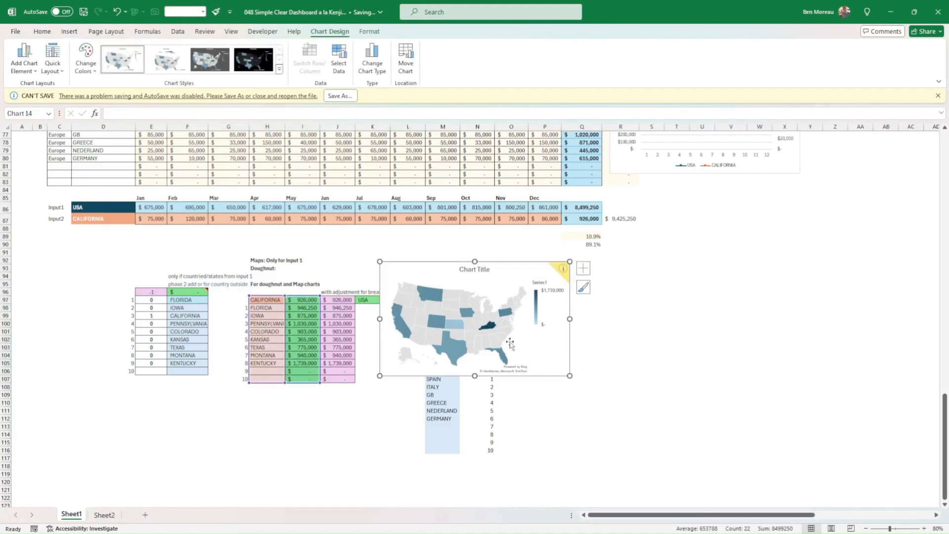
pyautogui.moveTo(523, 377); pyautogui.dragTo(686, 415)
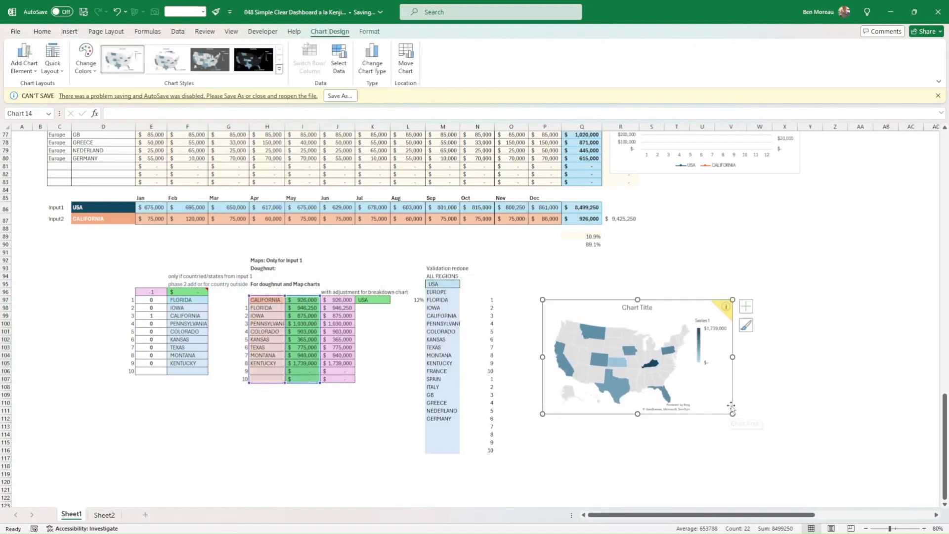
pyautogui.click(318, 394)
# Set the dashboard's Sub area selection to SPAIN.
pyautogui.scroll(20, 219, 262)
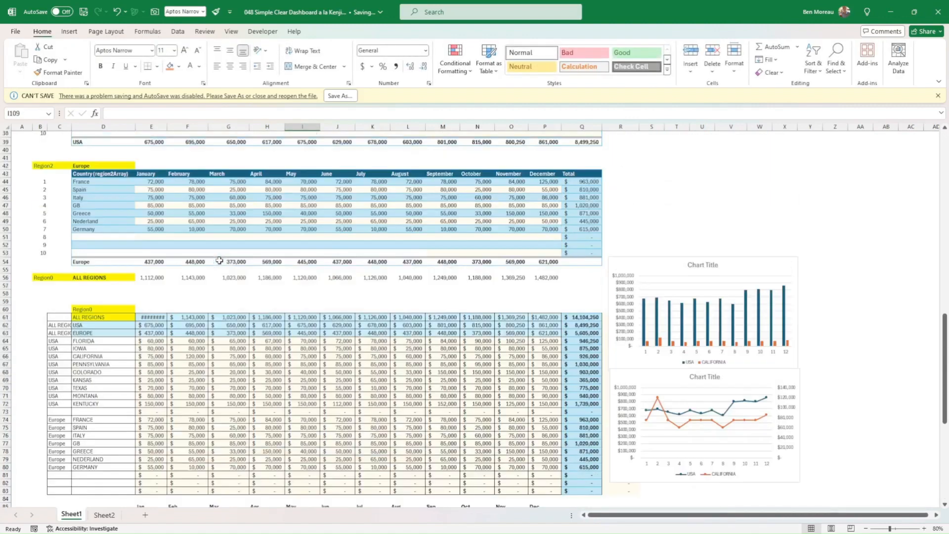
pyautogui.scroll(5, 220, 262)
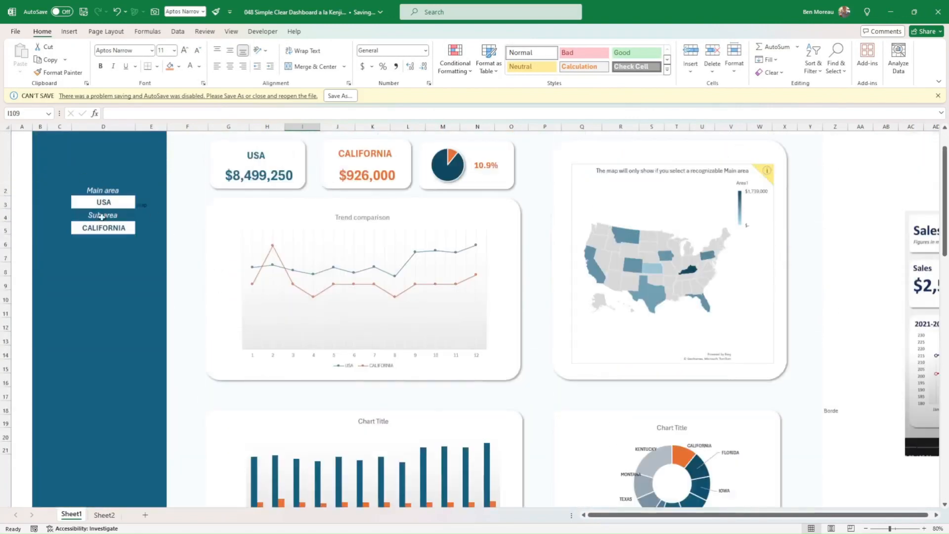
pyautogui.click(113, 230)
pyautogui.click(140, 230)
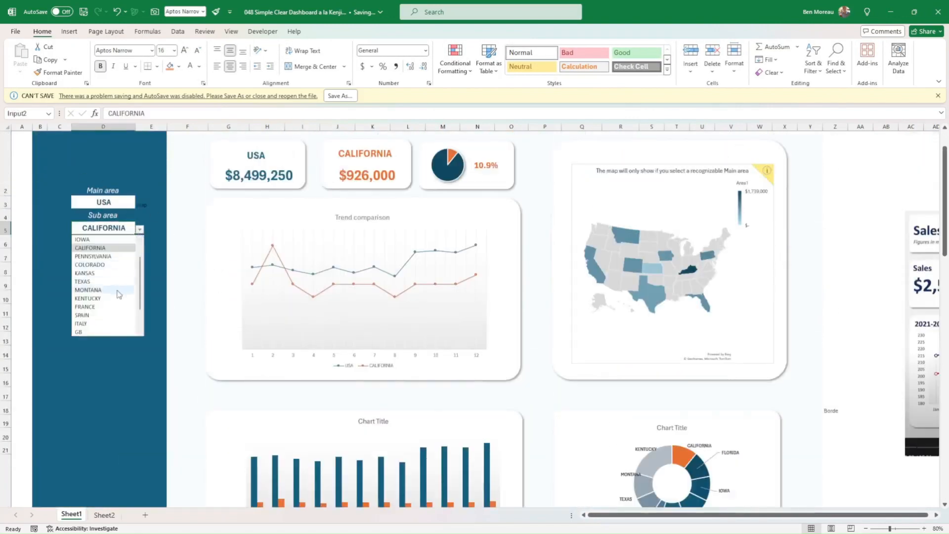
pyautogui.click(112, 316)
# Compare the doughnut and map helper table with the new map chart and check the map's source range.
pyautogui.scroll(-5, 183, 319)
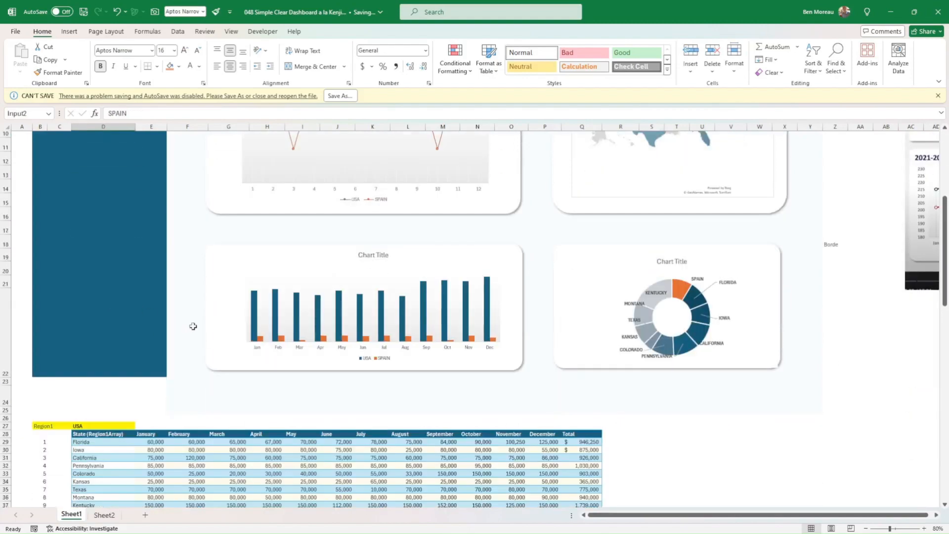
pyautogui.scroll(-15, 192, 329)
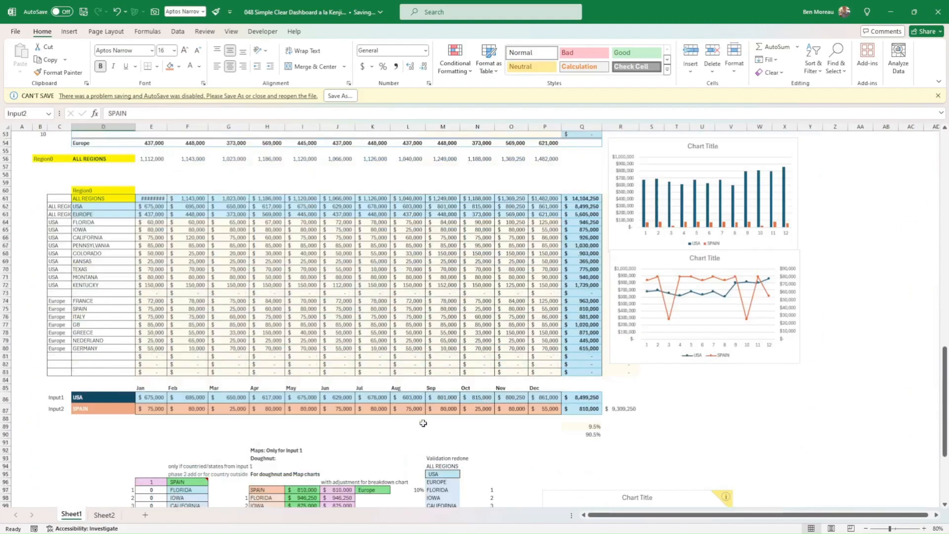
pyautogui.scroll(-1, 503, 403)
pyautogui.moveTo(629, 436)
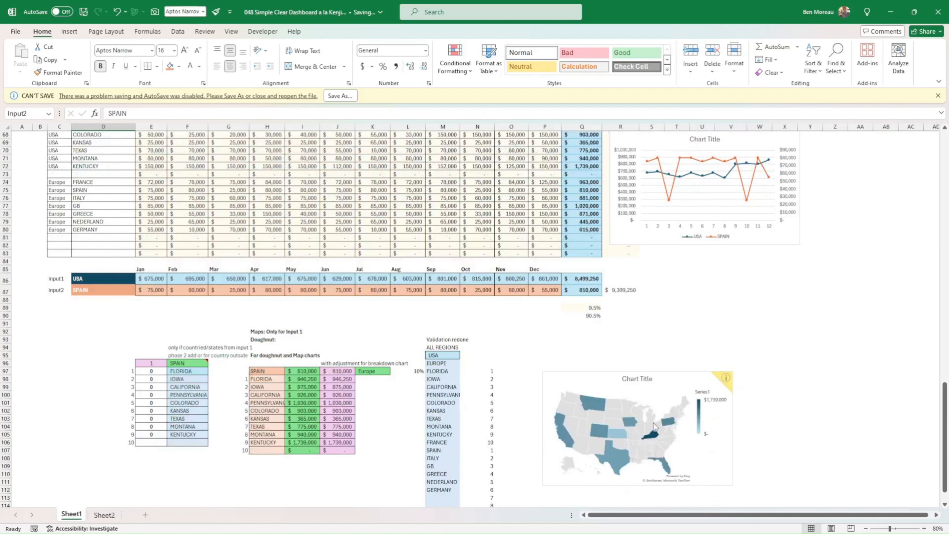
pyautogui.click(428, 387)
pyautogui.click(604, 421)
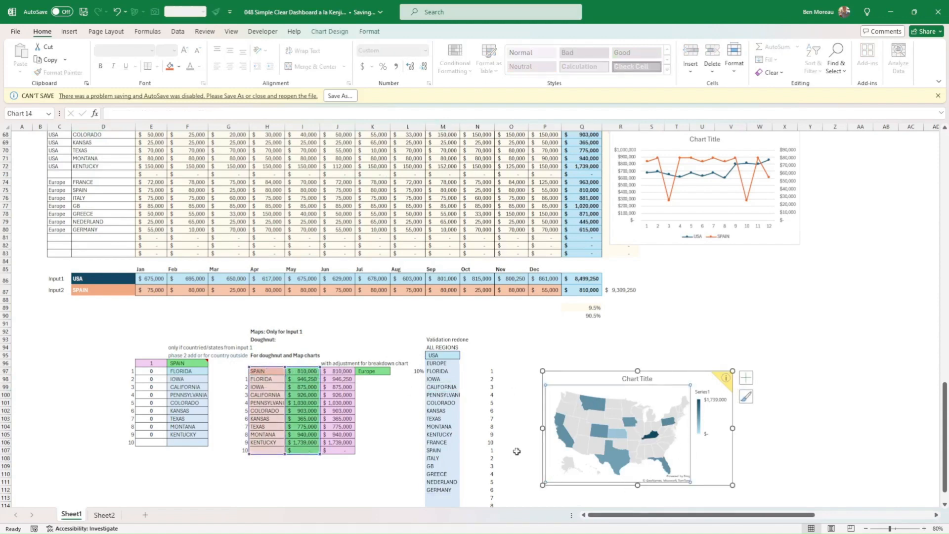
pyautogui.click(408, 441)
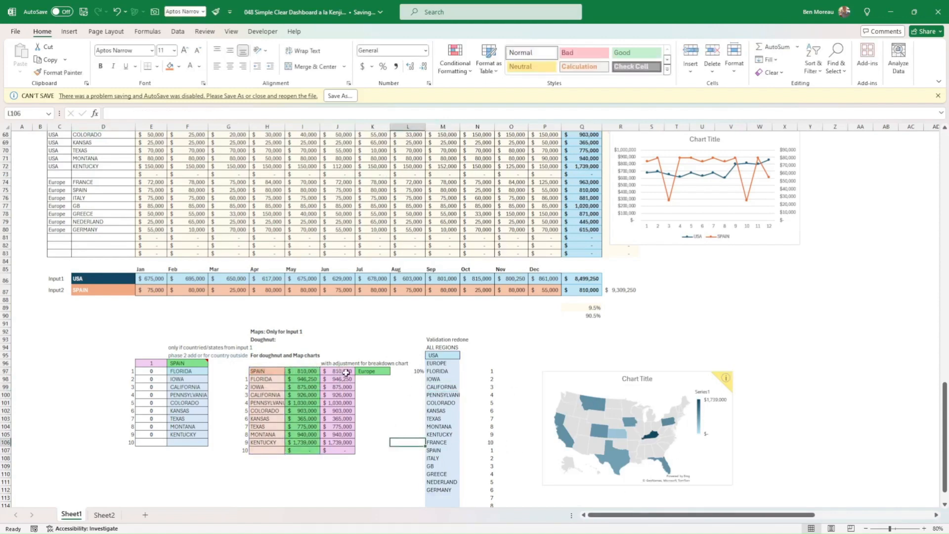
# Select the dashboard's doughnut chart and check its source range in the helper table.
pyautogui.scroll(19, 346, 373)
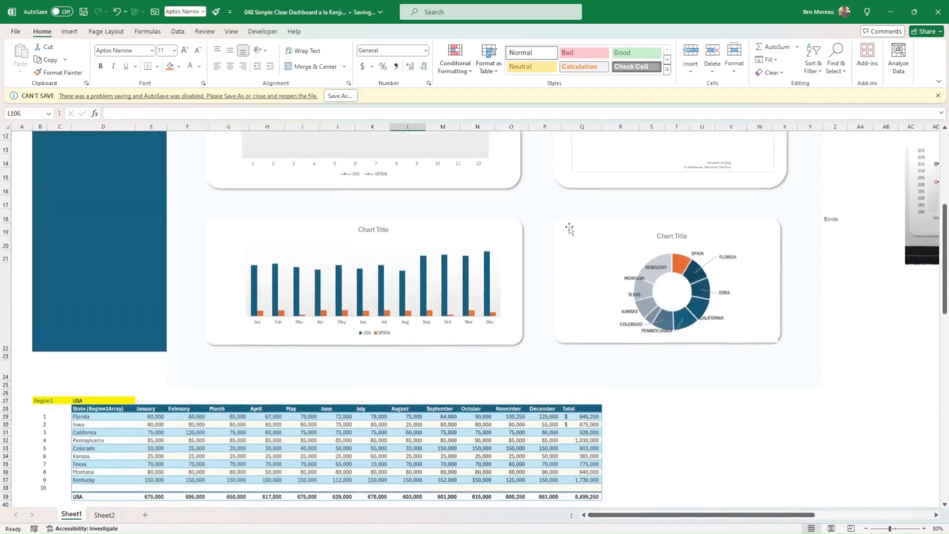
pyautogui.click(770, 331)
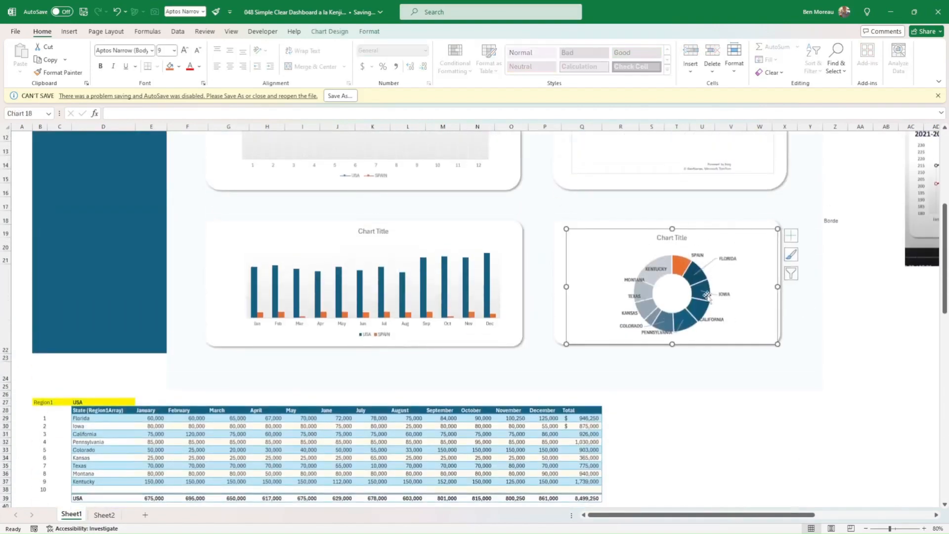
pyautogui.scroll(3, 716, 380)
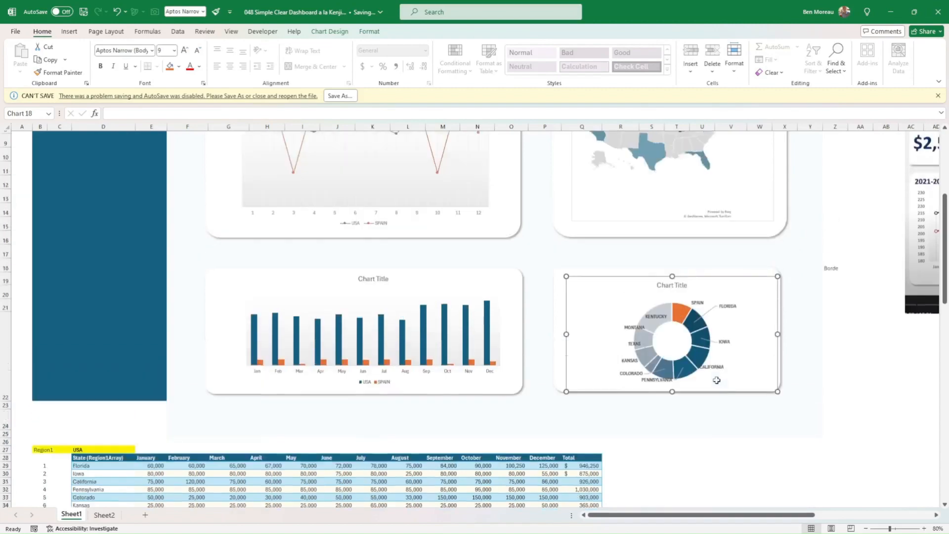
pyautogui.scroll(-4, 721, 377)
pyautogui.scroll(-18, 720, 377)
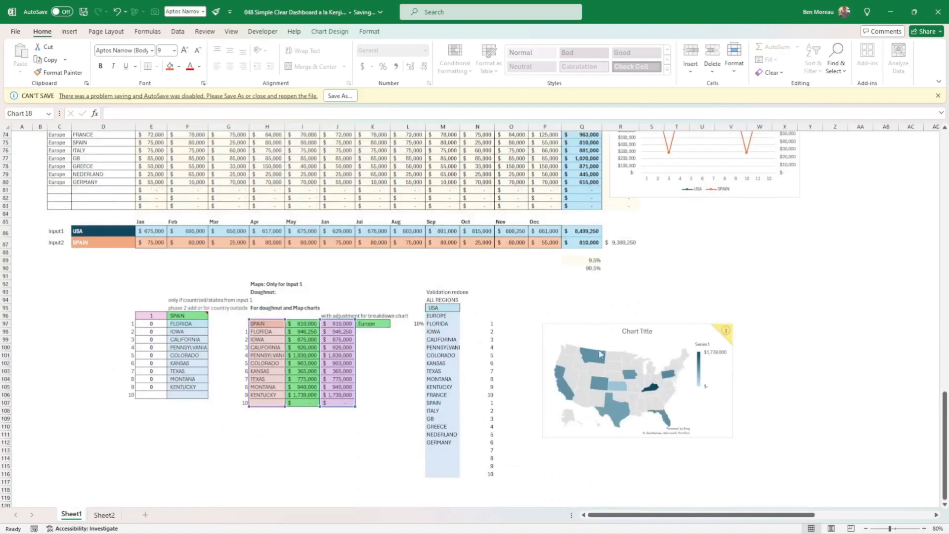
# Insert a Doughnut chart from the area names in H97:H107 and the adjusted amounts in J97:J107.
pyautogui.click(382, 362)
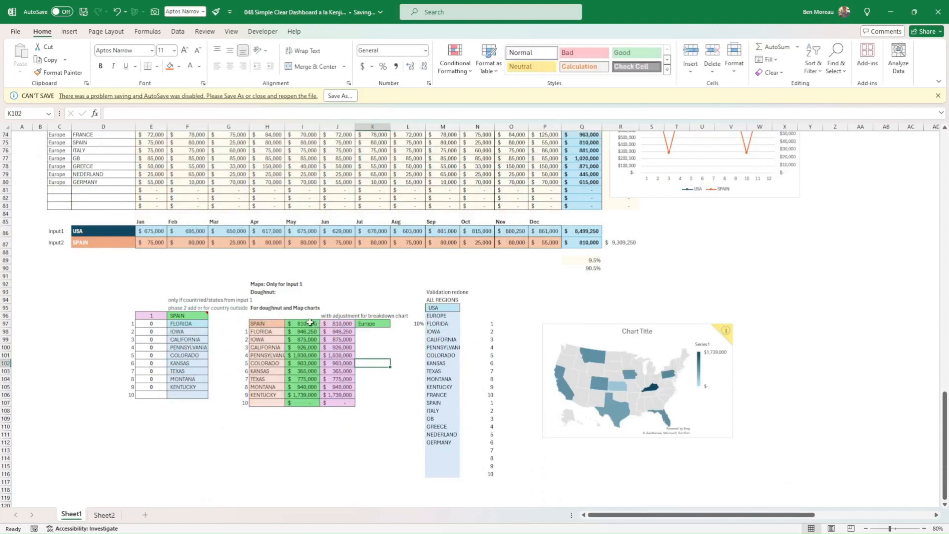
pyautogui.click(337, 322)
pyautogui.moveTo(346, 366); pyautogui.dragTo(345, 401)
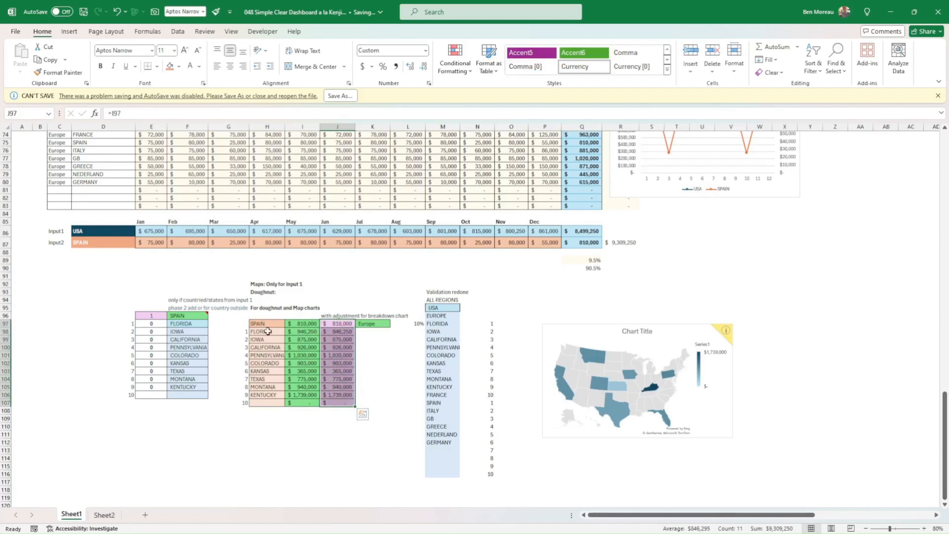
pyautogui.moveTo(268, 324); pyautogui.dragTo(265, 402)
pyautogui.moveTo(338, 324); pyautogui.dragTo(338, 402)
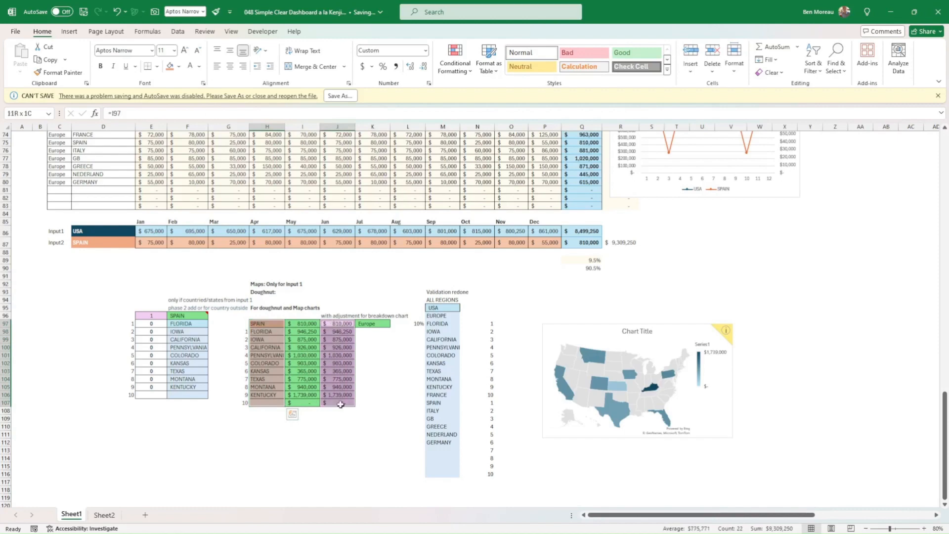
pyautogui.click(69, 32)
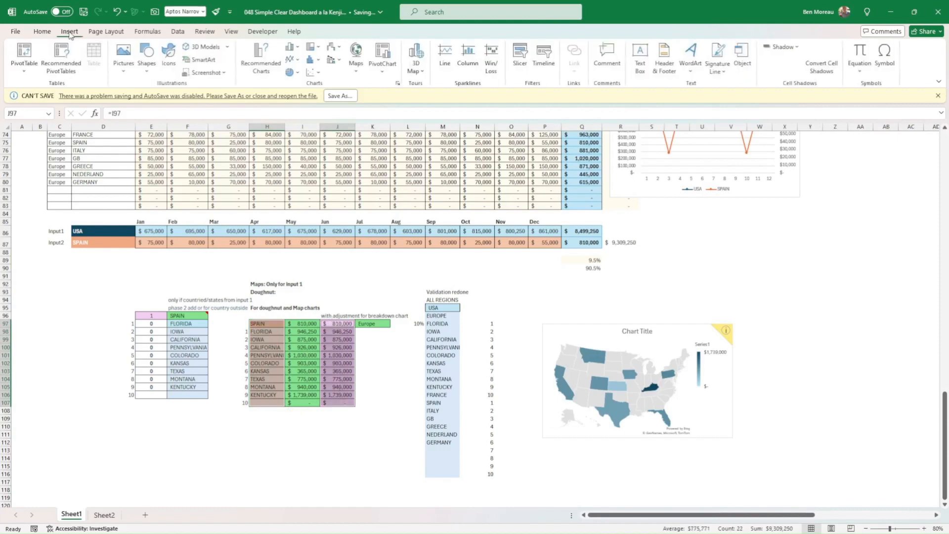
pyautogui.click(297, 73)
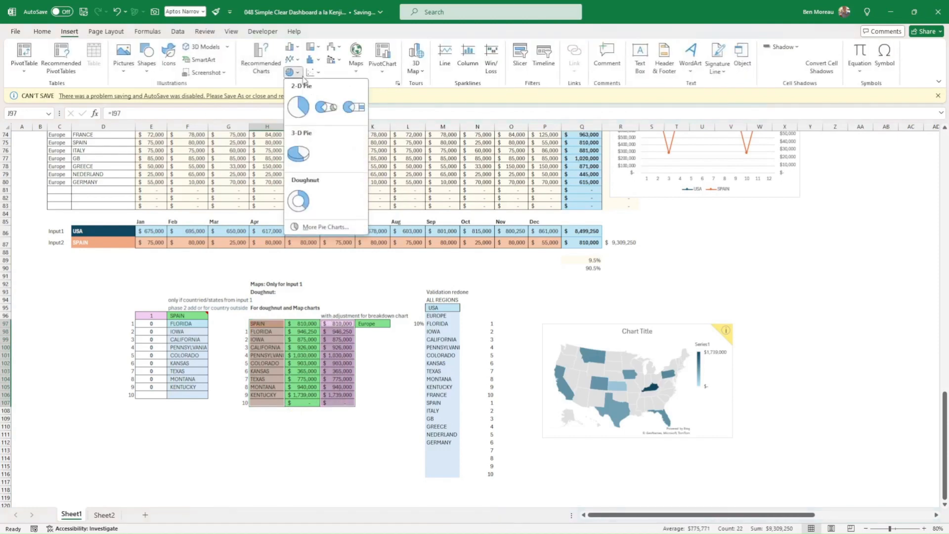
pyautogui.click(298, 201)
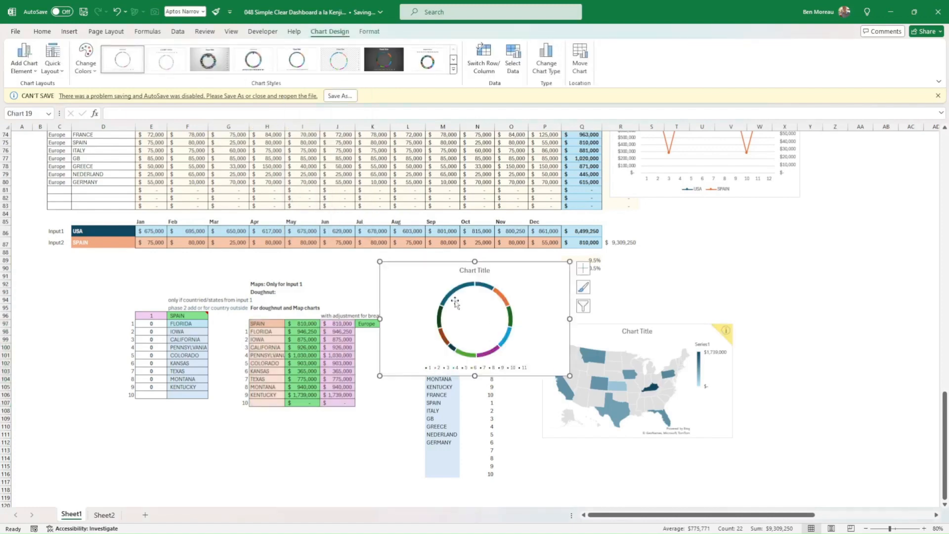
# Set the Doughnut Hole Size of the new doughnut chart's series to 55%.
pyautogui.click(505, 337)
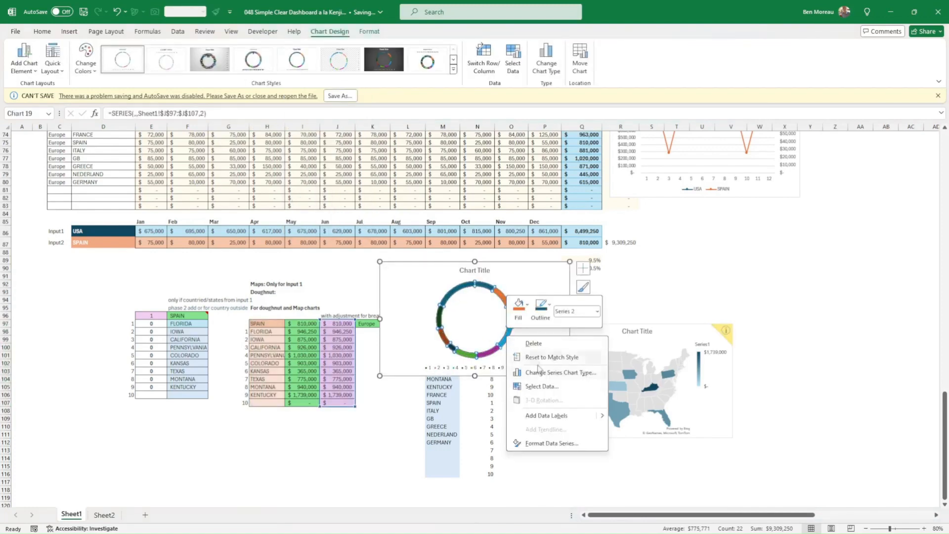
pyautogui.click(549, 443)
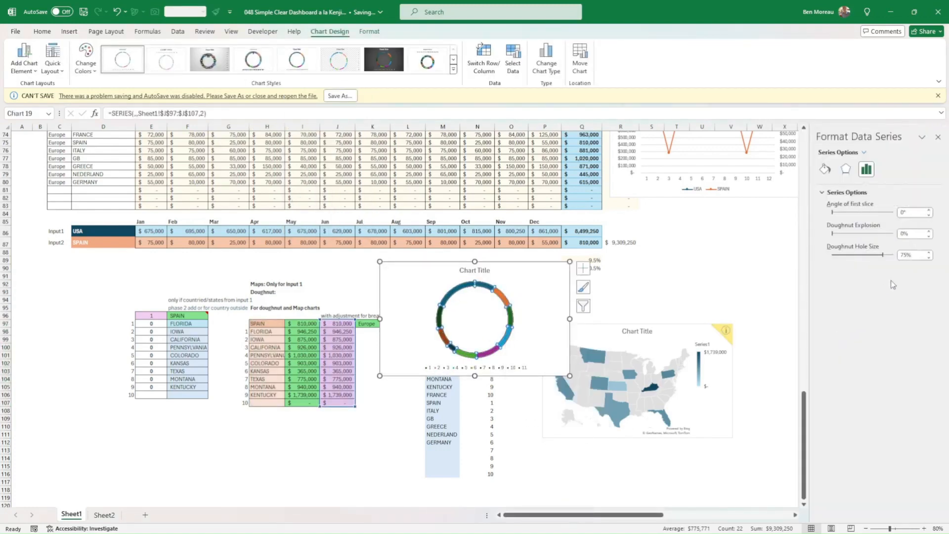
pyautogui.click(917, 255)
pyautogui.click(929, 254)
pyautogui.click(930, 253)
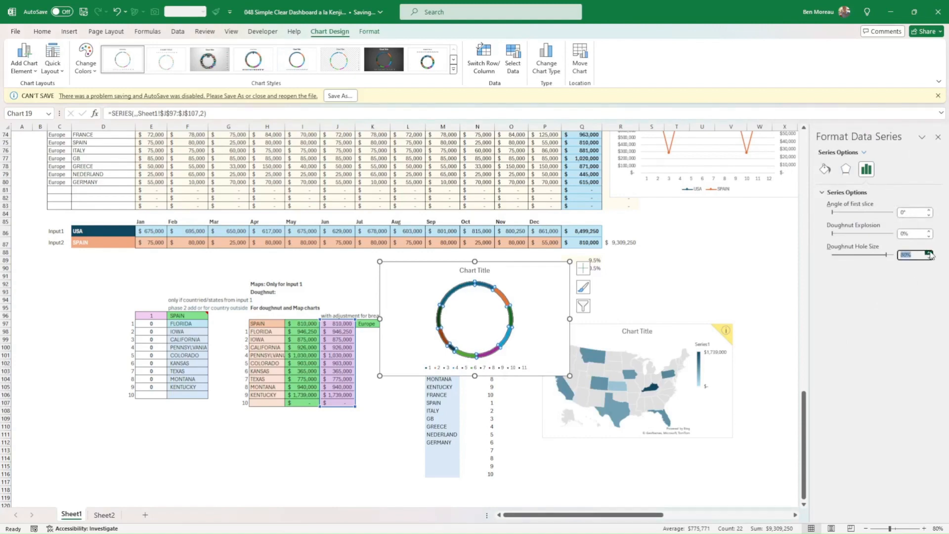
pyautogui.click(930, 253)
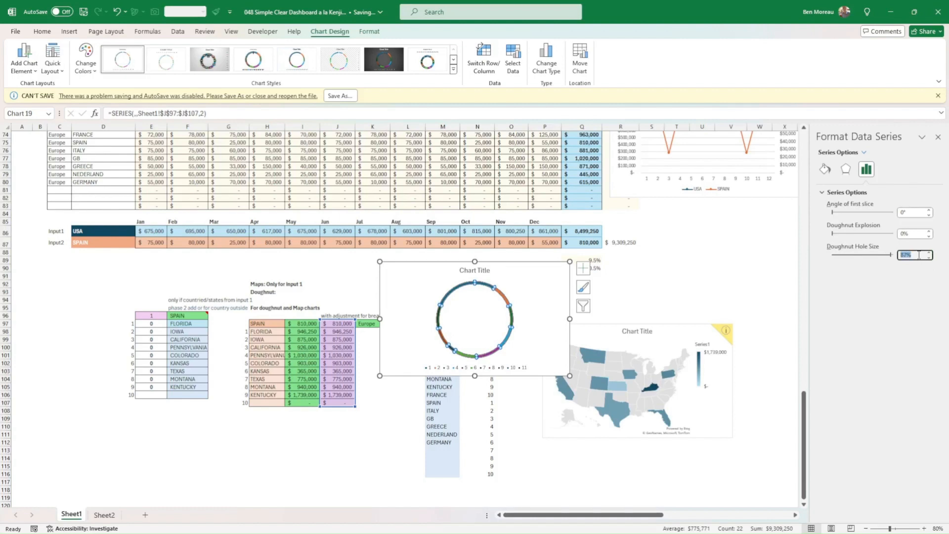
pyautogui.click(919, 255)
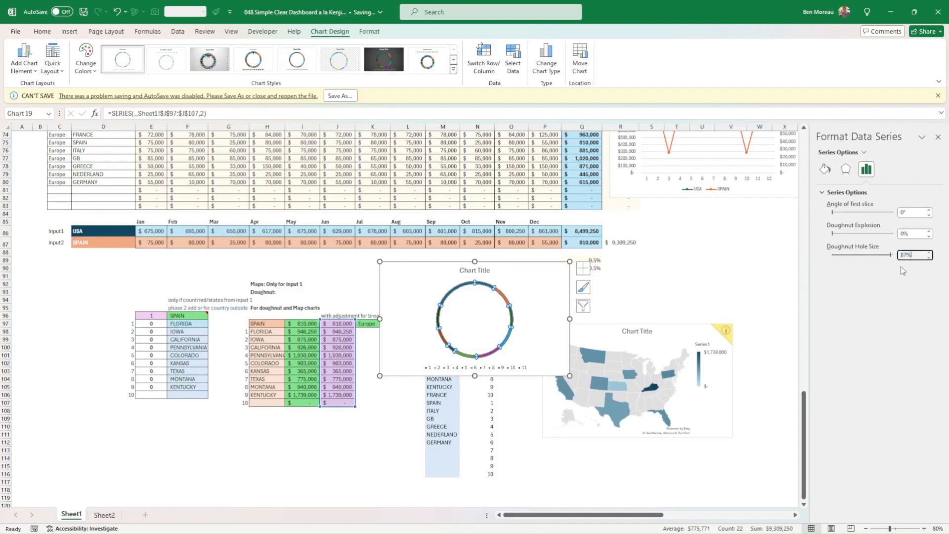
pyautogui.click(929, 257)
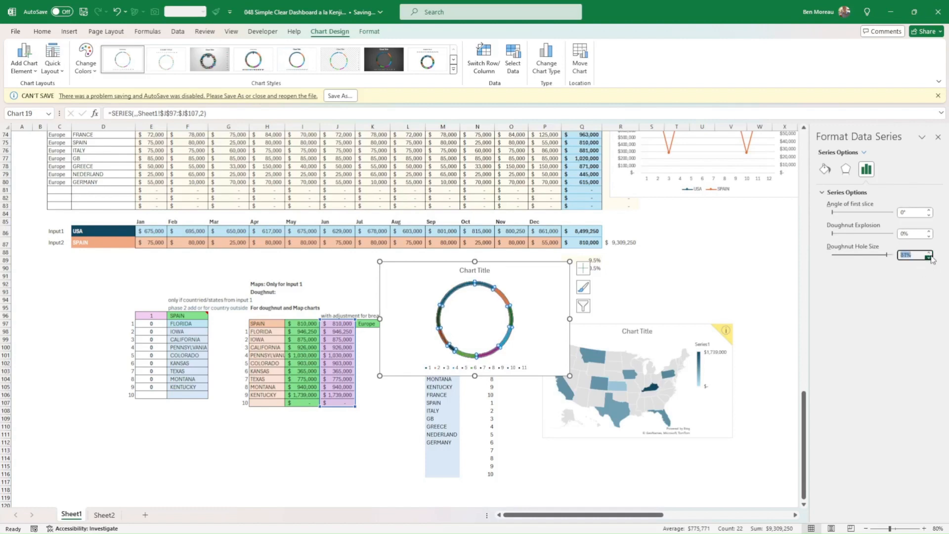
pyautogui.click(929, 257)
pyautogui.click(930, 257)
pyautogui.click(929, 257)
pyautogui.click(930, 257)
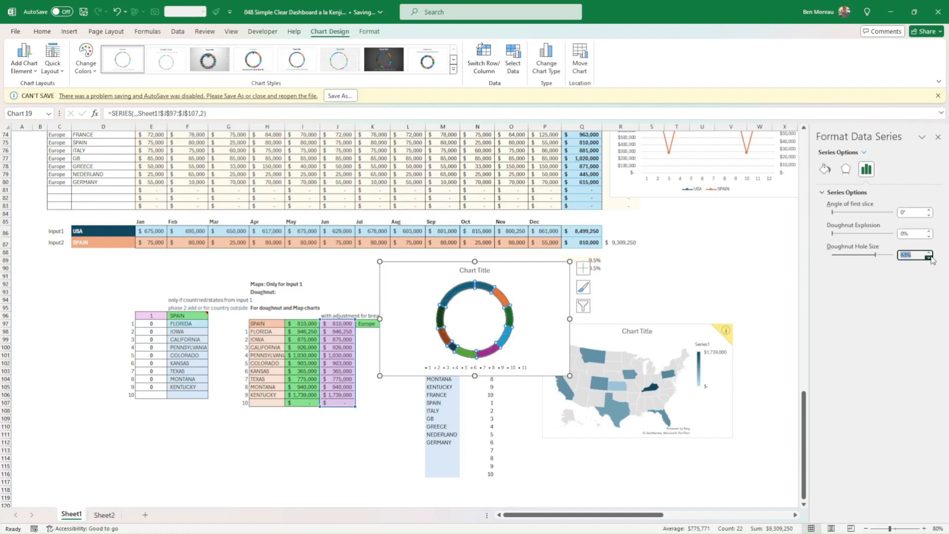
pyautogui.click(929, 257)
pyautogui.click(930, 257)
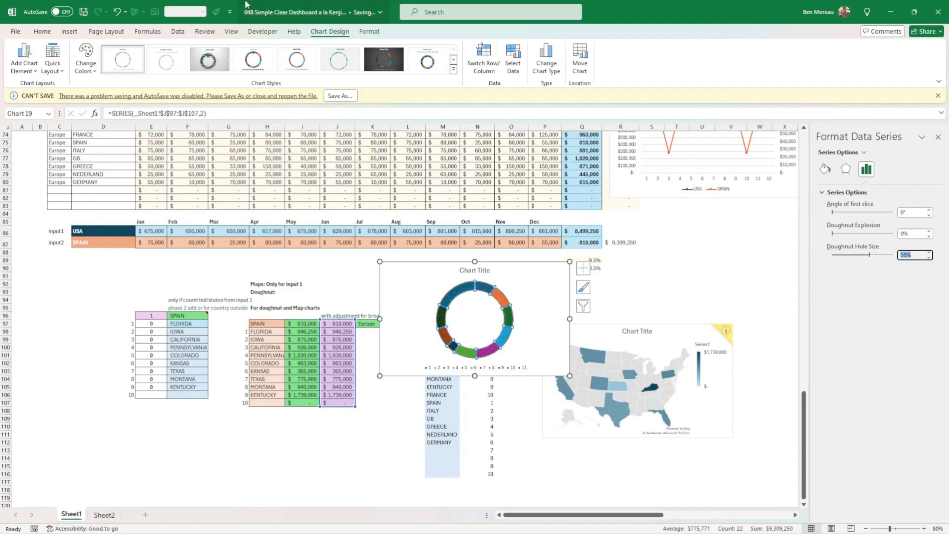
# Recolour the new doughnut chart with Monochromatic Palette 8, the light-to-dark blue gradient.
pyautogui.click(83, 64)
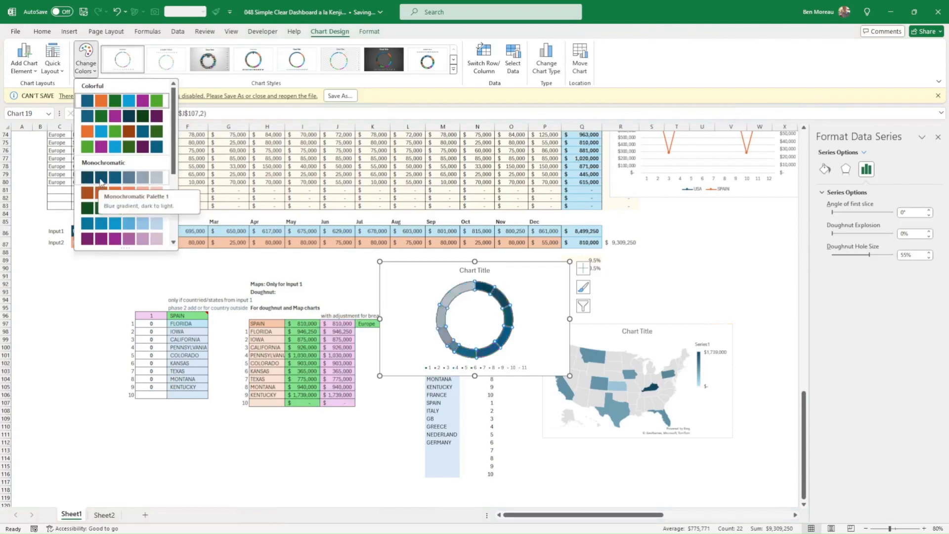
pyautogui.scroll(-3, 123, 217)
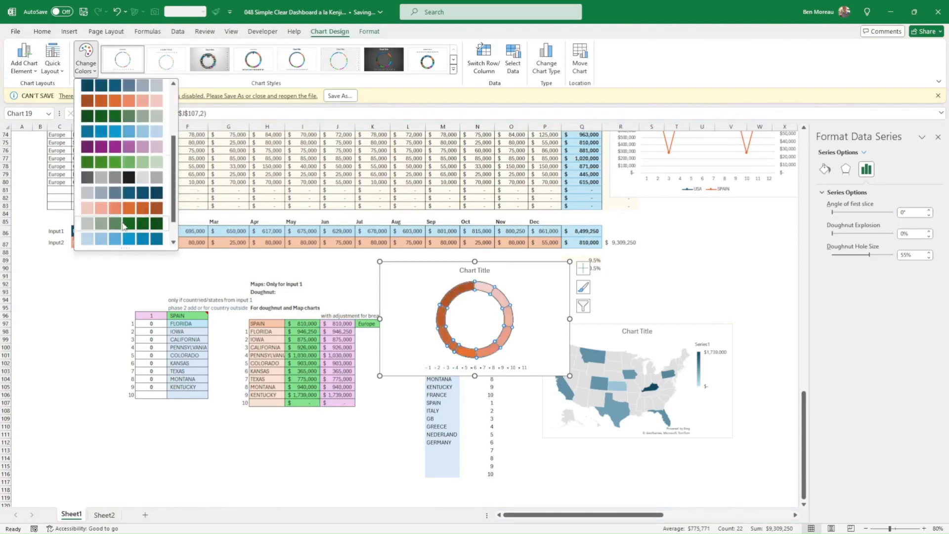
pyautogui.click(124, 194)
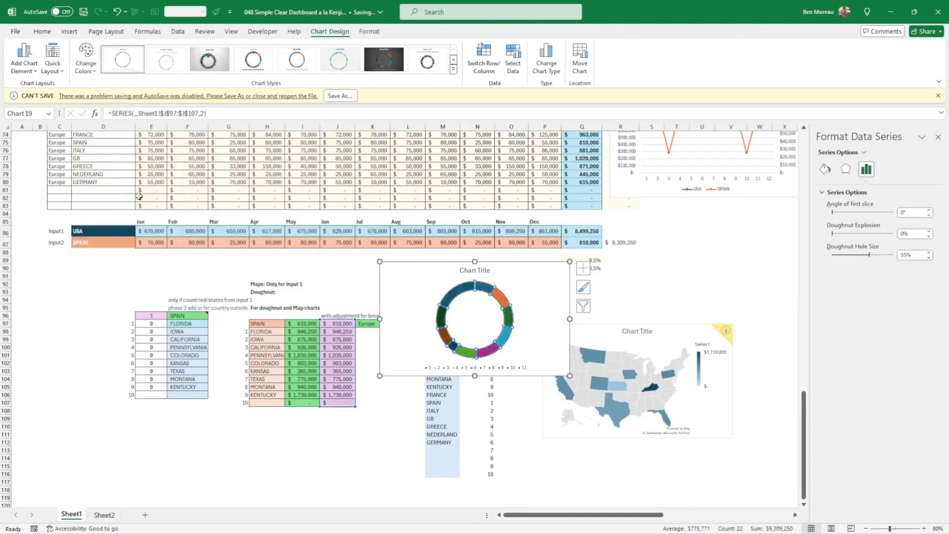
# Add data labels to the new doughnut chart's series.
pyautogui.rightClick(504, 340)
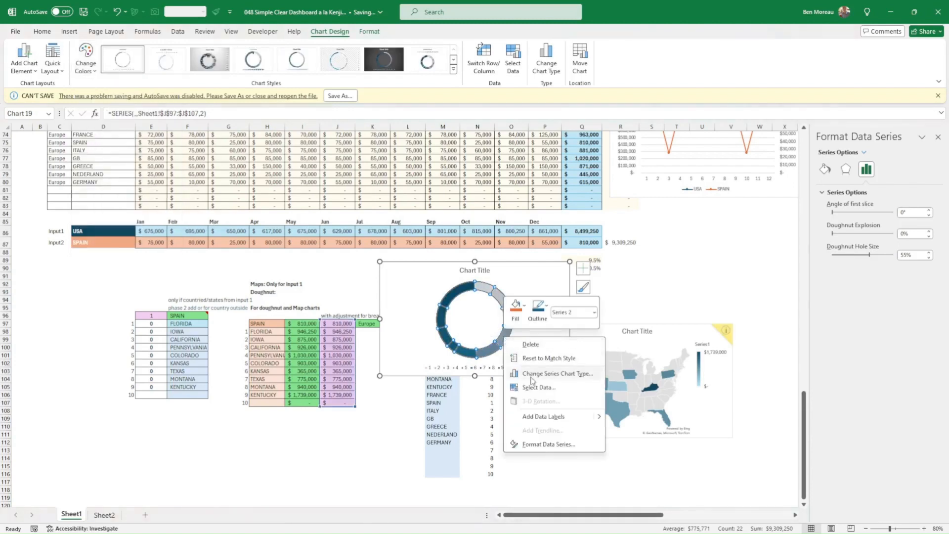
pyautogui.click(537, 417)
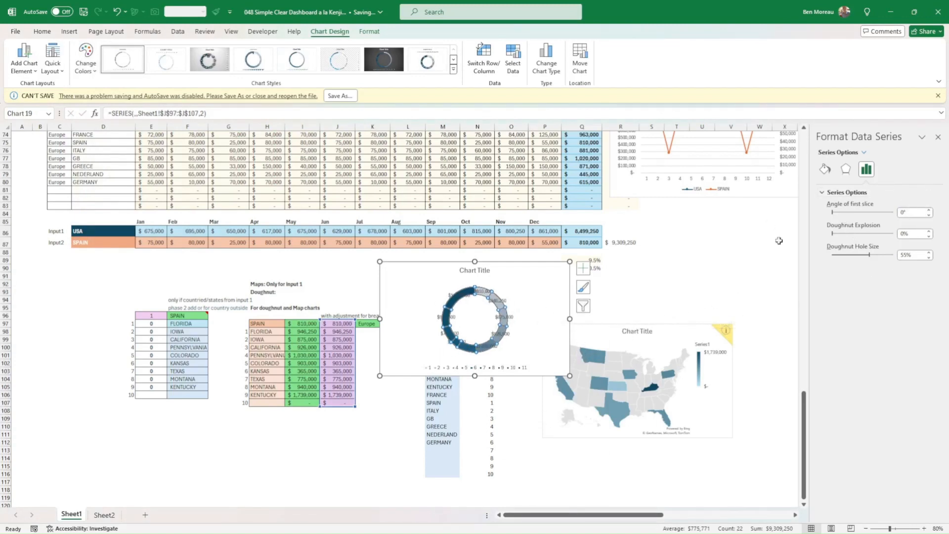
pyautogui.click(508, 418)
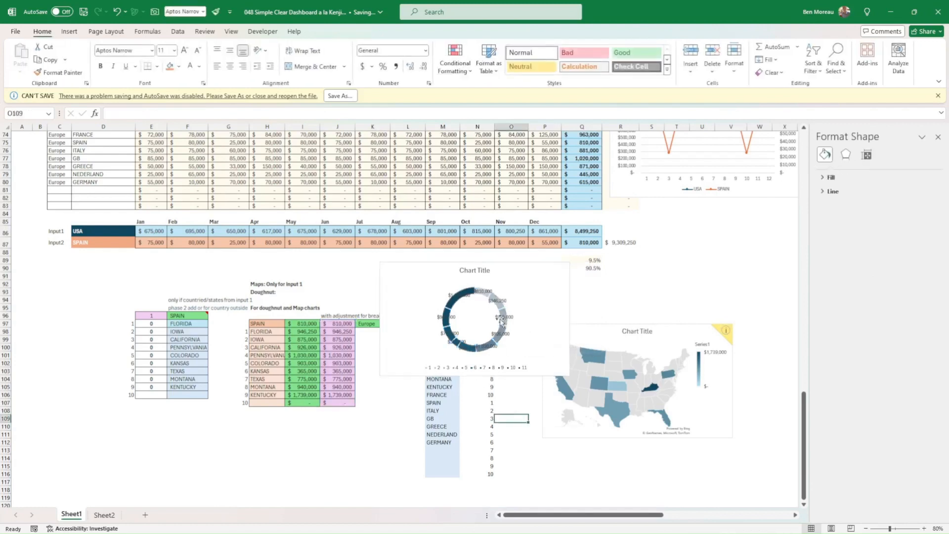
# Open the formatting options for the new doughnut chart's data labels.
pyautogui.click(500, 334)
pyautogui.rightClick(499, 334)
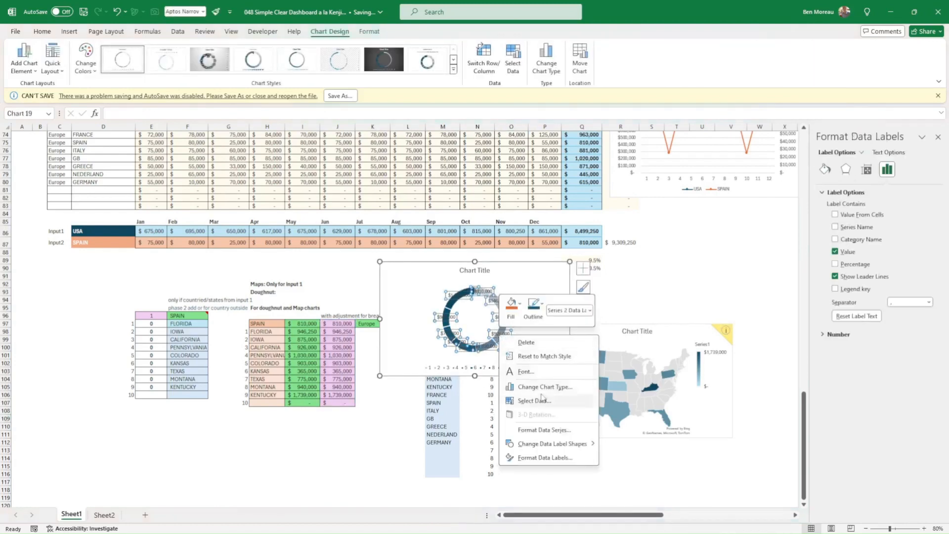
pyautogui.click(542, 457)
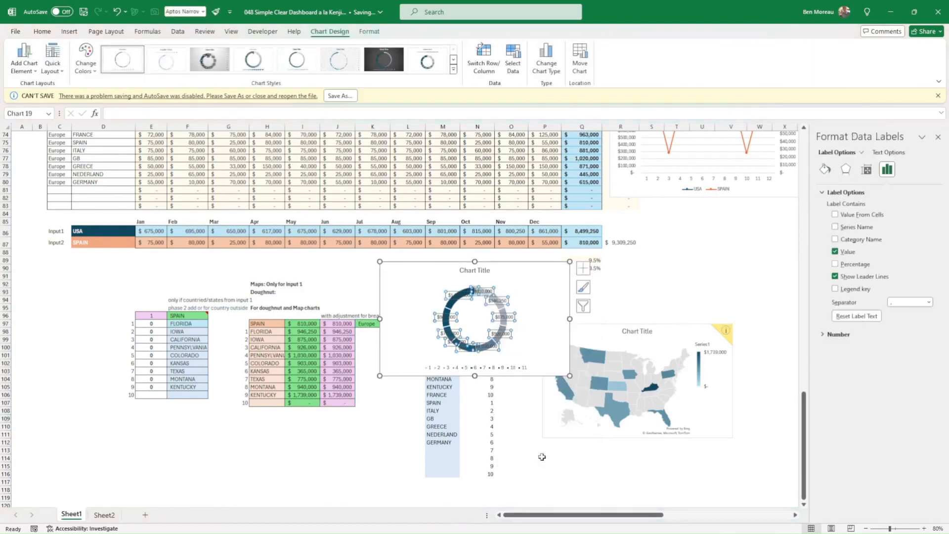
# Try including the series name and category name in the new doughnut's data labels.
pyautogui.click(836, 227)
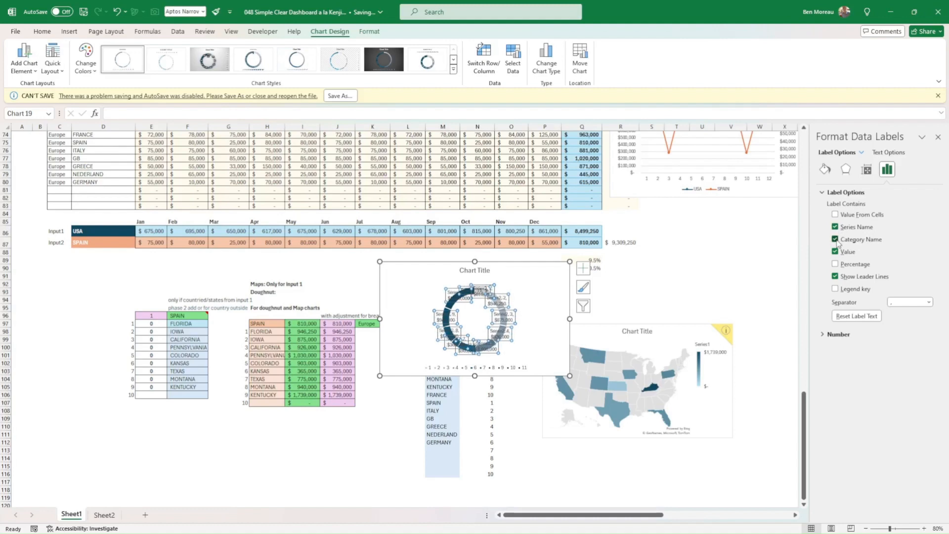
pyautogui.click(835, 239)
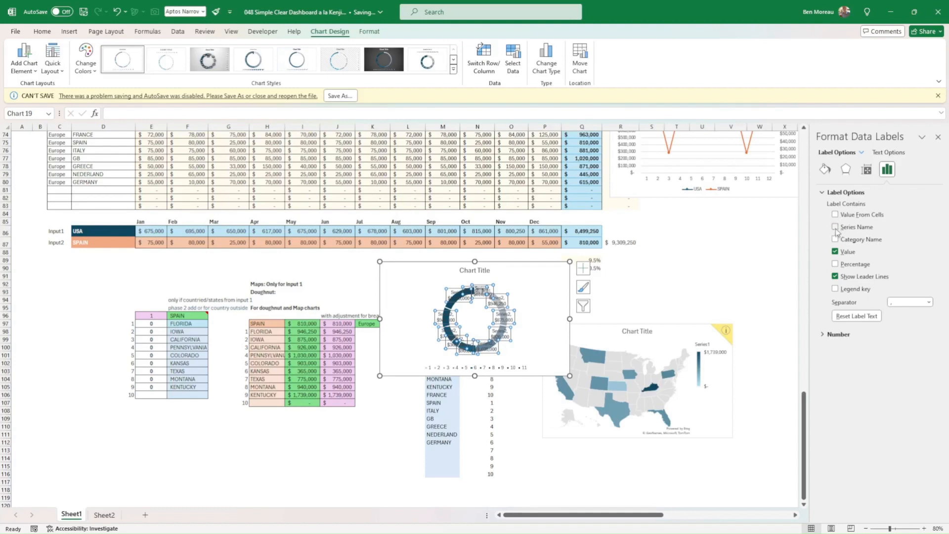
pyautogui.click(835, 227)
# Label the doughnut slices with the area names from cells H97:H107 and remove the values from the labels.
pyautogui.click(836, 214)
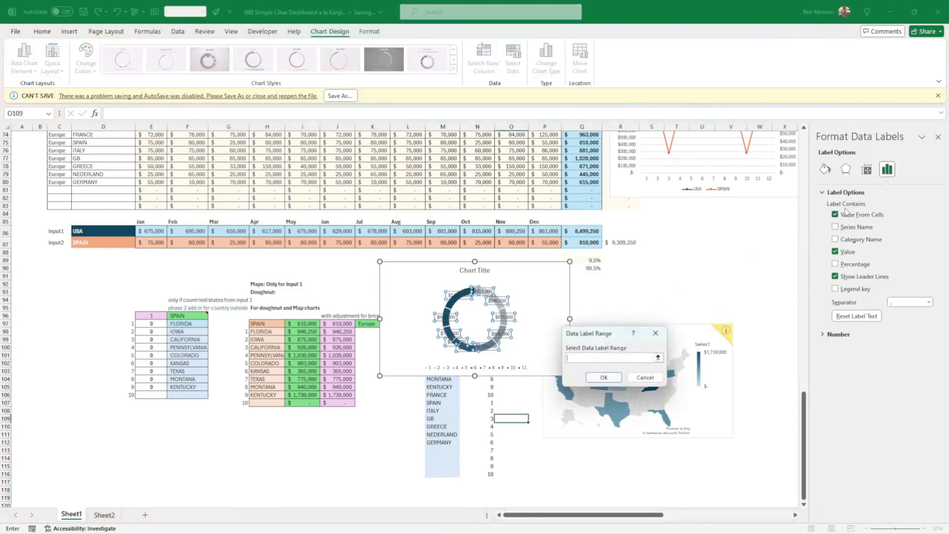
pyautogui.moveTo(267, 323); pyautogui.dragTo(267, 403)
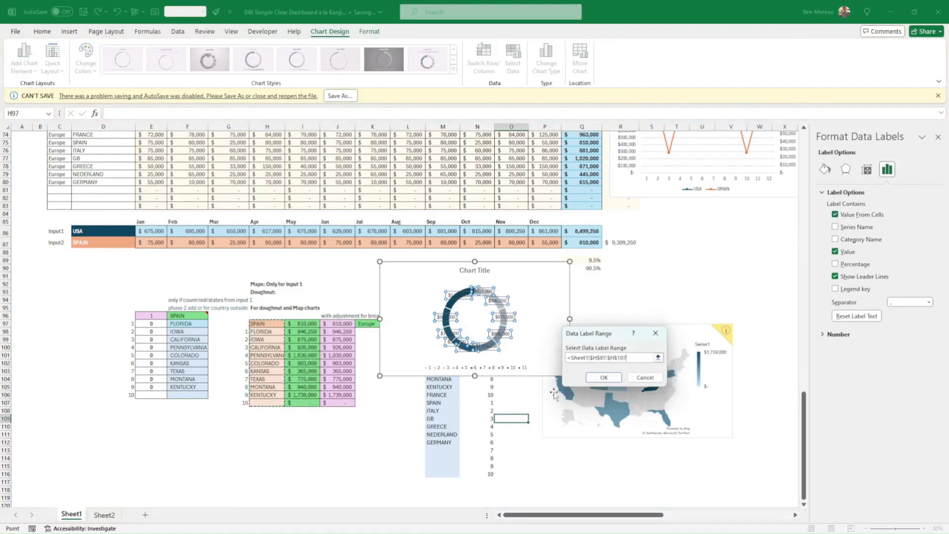
pyautogui.click(603, 378)
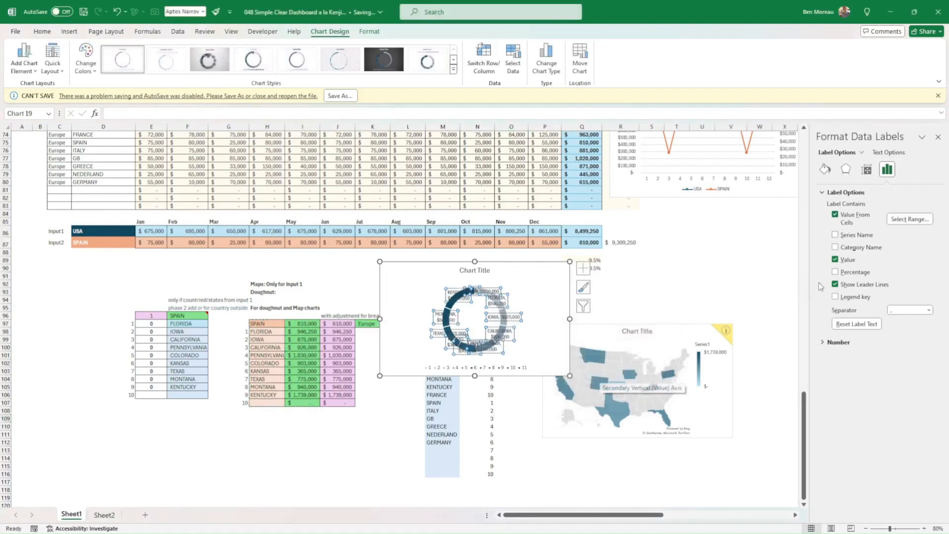
pyautogui.click(836, 260)
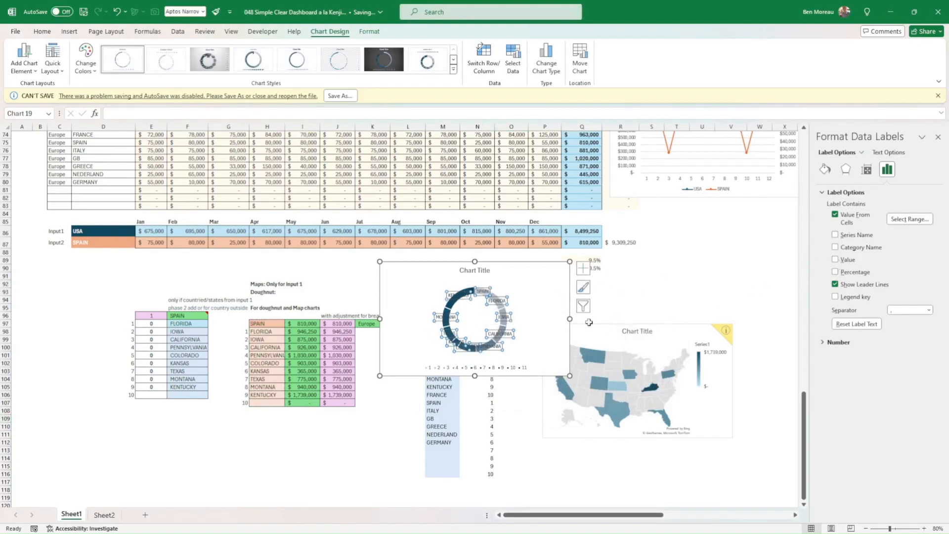
# Delete the numbered legend from the new doughnut chart.
pyautogui.click(490, 359)
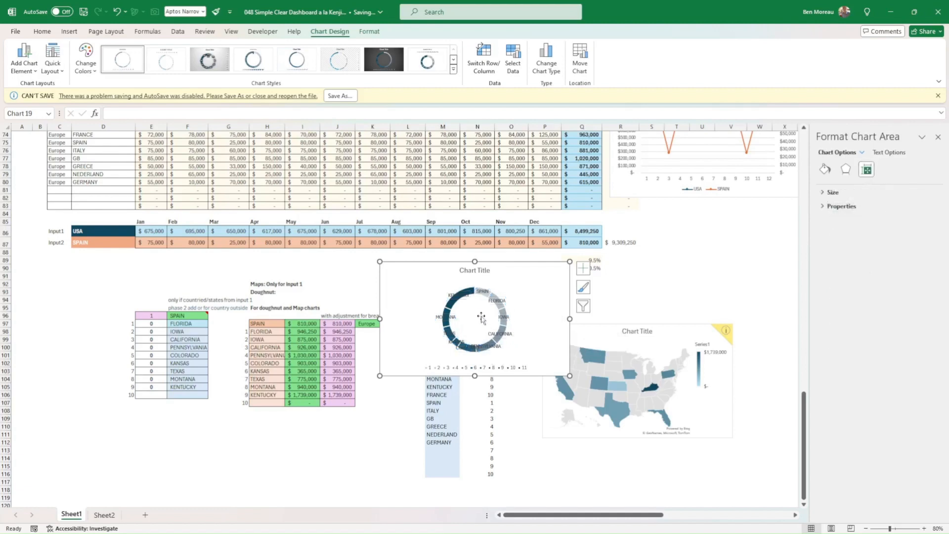
pyautogui.click(451, 309)
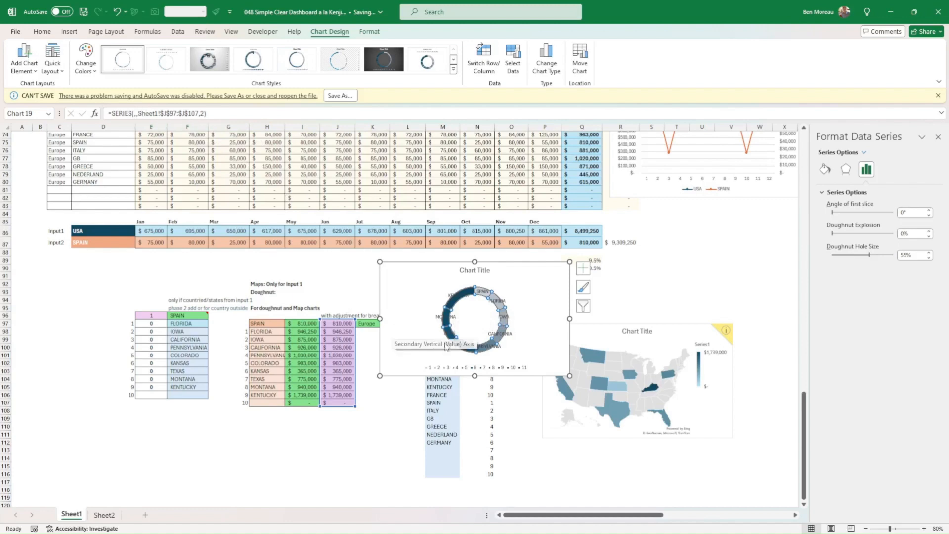
pyautogui.click(512, 369)
pyautogui.press('Delete')
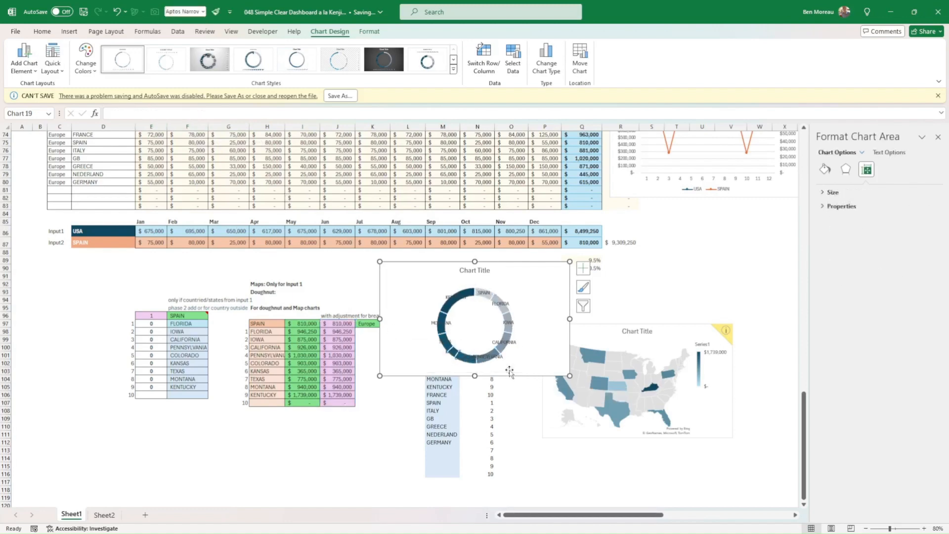
pyautogui.click(516, 434)
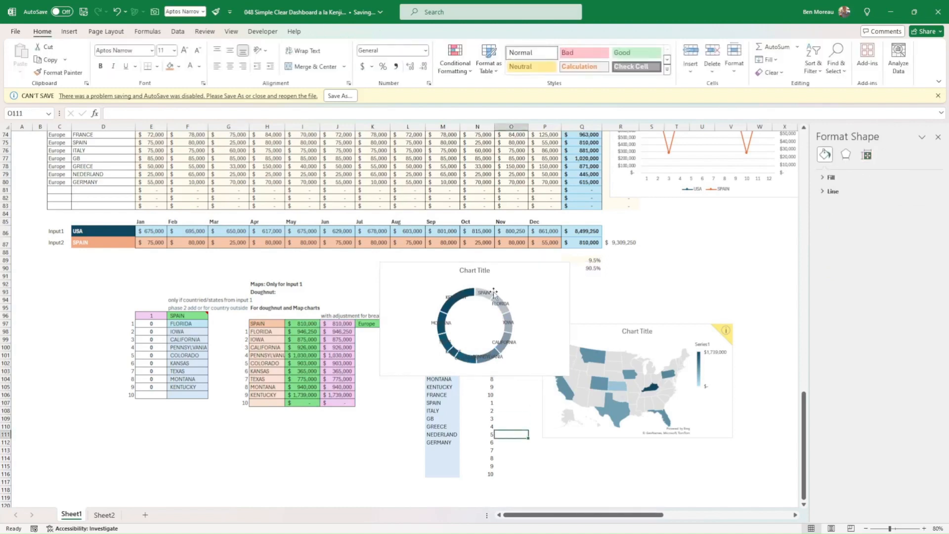
# Move the SPAIN data label outside the doughnut ring, just above its slice.
pyautogui.click(488, 302)
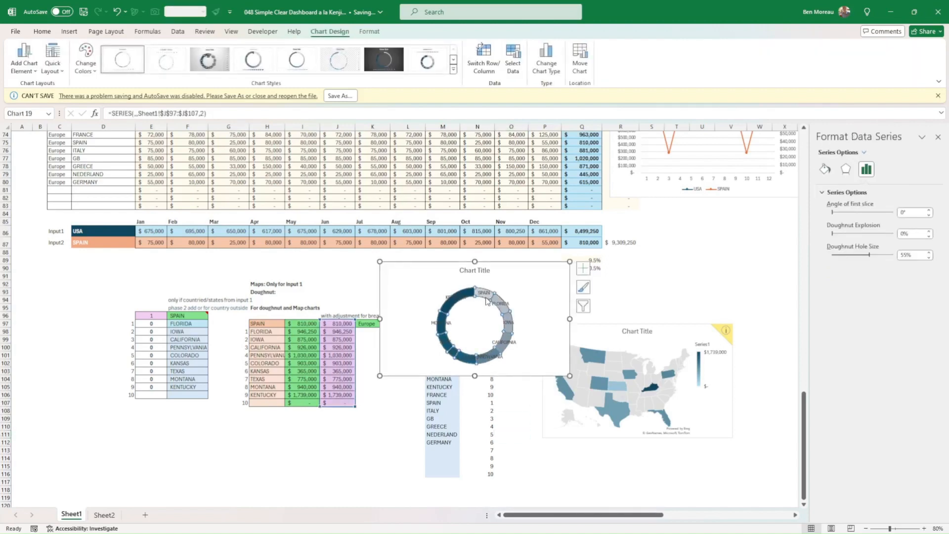
pyautogui.click(487, 295)
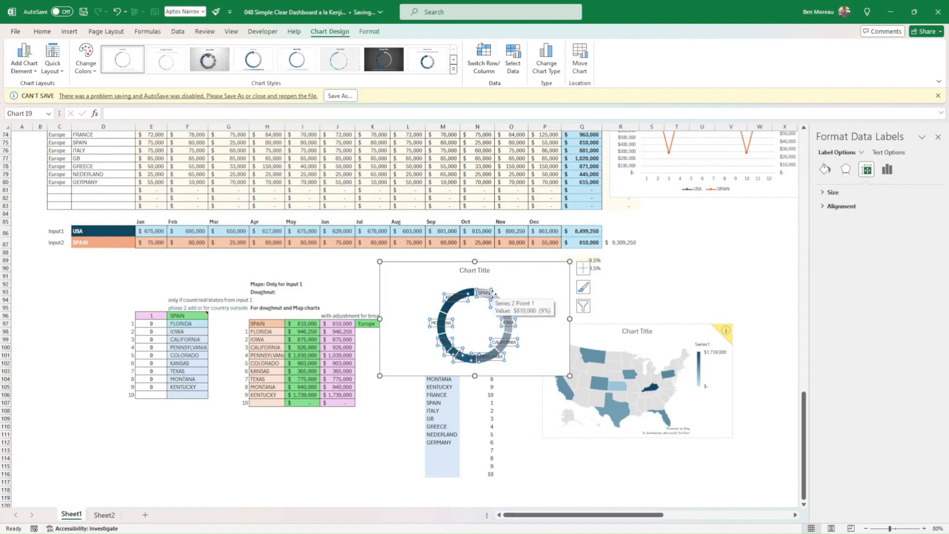
pyautogui.click(493, 293)
pyautogui.moveTo(493, 293); pyautogui.dragTo(511, 282)
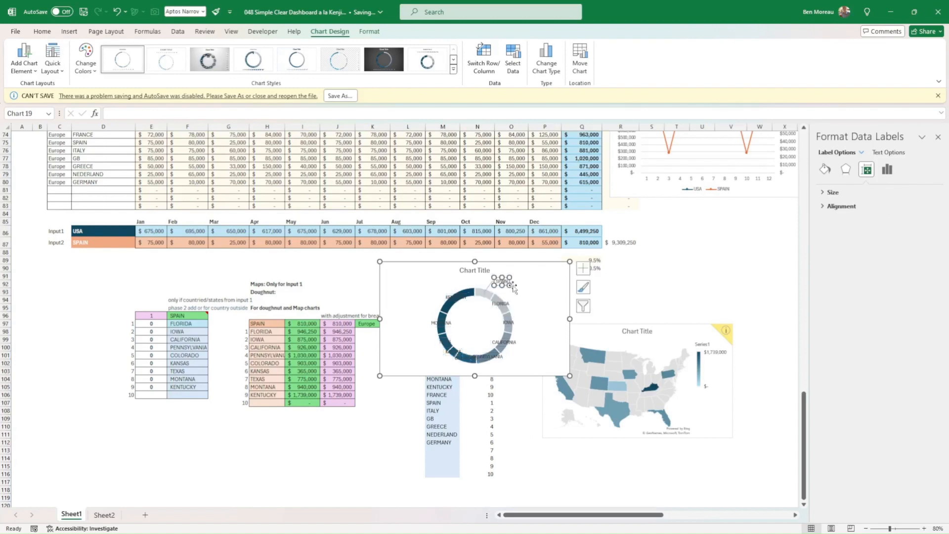
# Fill only the SPAIN slice of the new doughnut chart with dark orange.
pyautogui.click(487, 296)
pyautogui.click(487, 295)
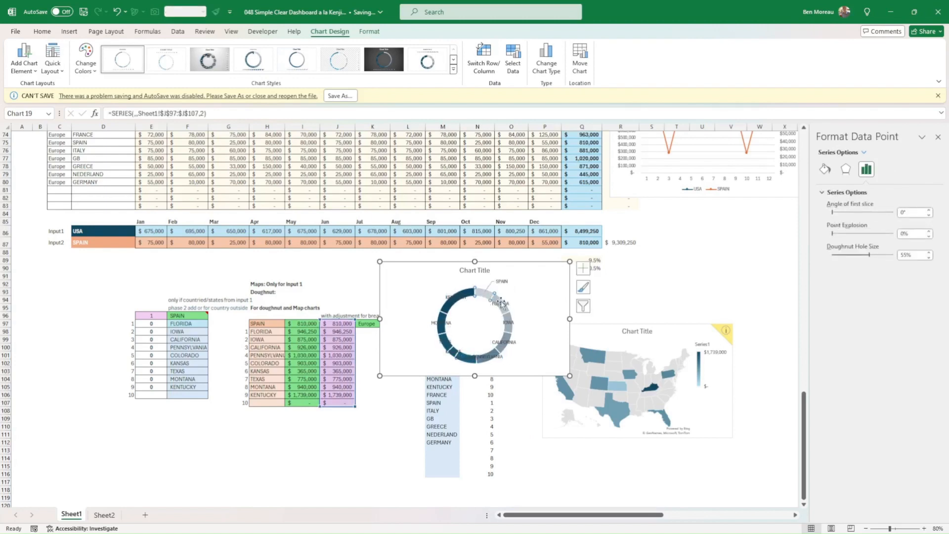
pyautogui.click(55, 32)
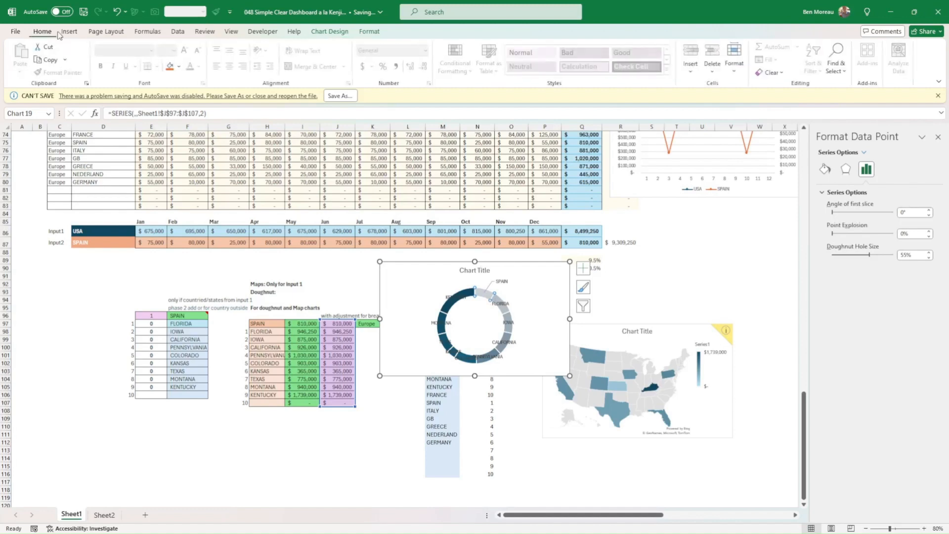
pyautogui.click(179, 66)
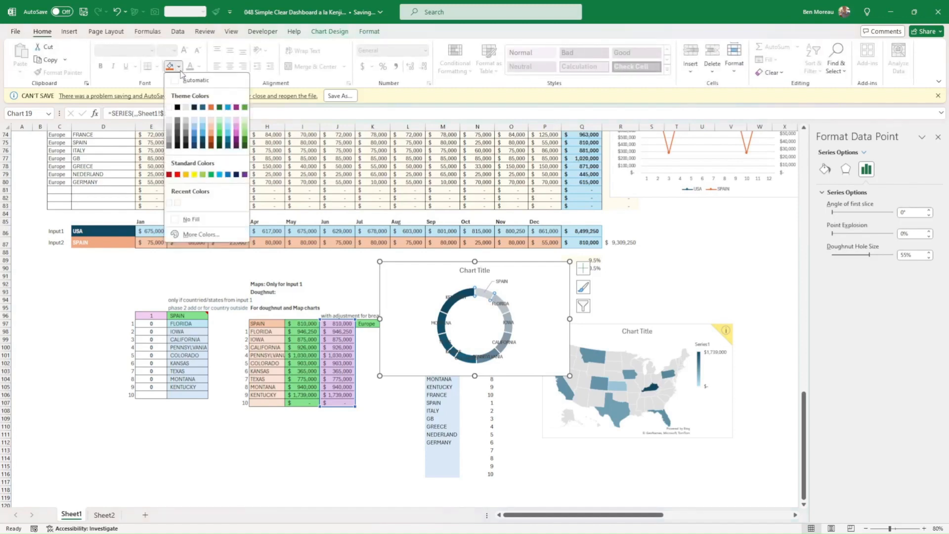
pyautogui.click(215, 143)
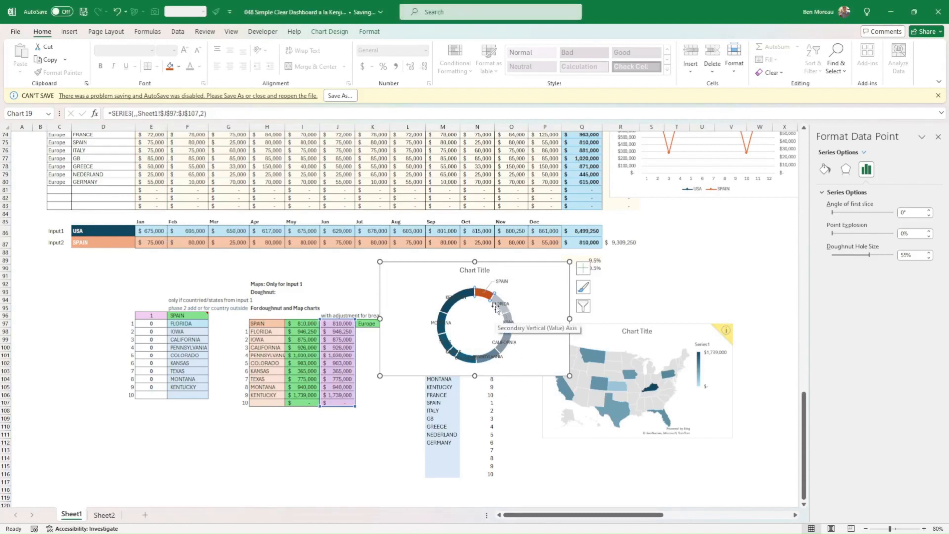
pyautogui.click(500, 426)
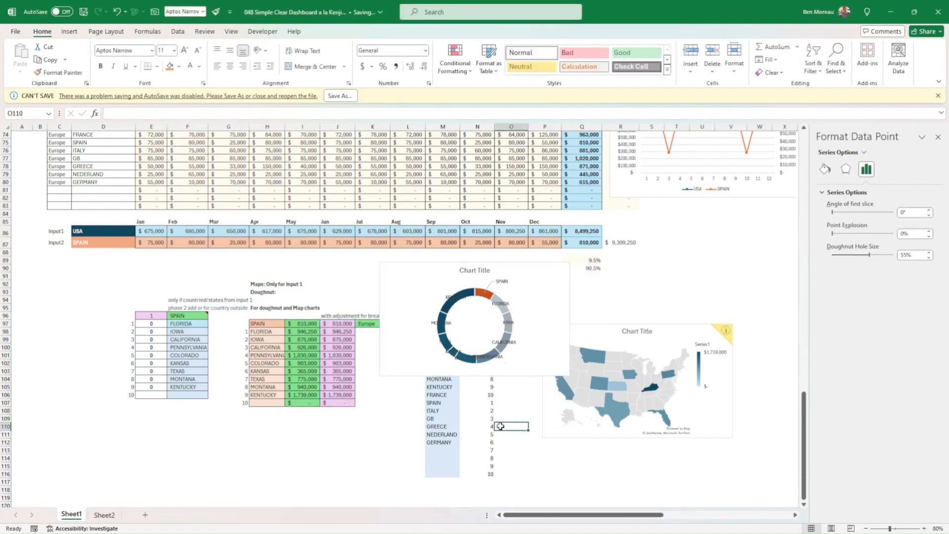
# Set the dashboard's Main area to ALL REGIONS and its Sub area to EUROPE.
pyautogui.click(80, 245)
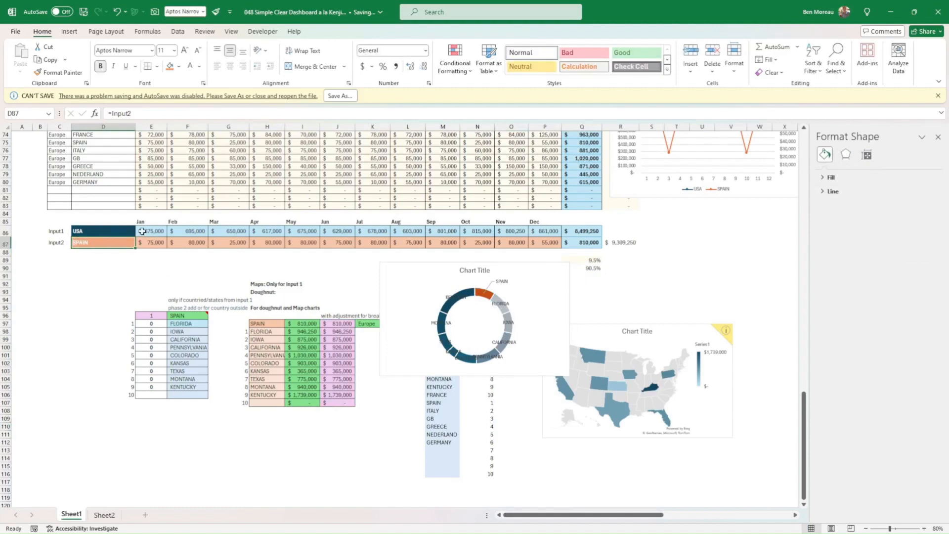
pyautogui.scroll(18, 143, 227)
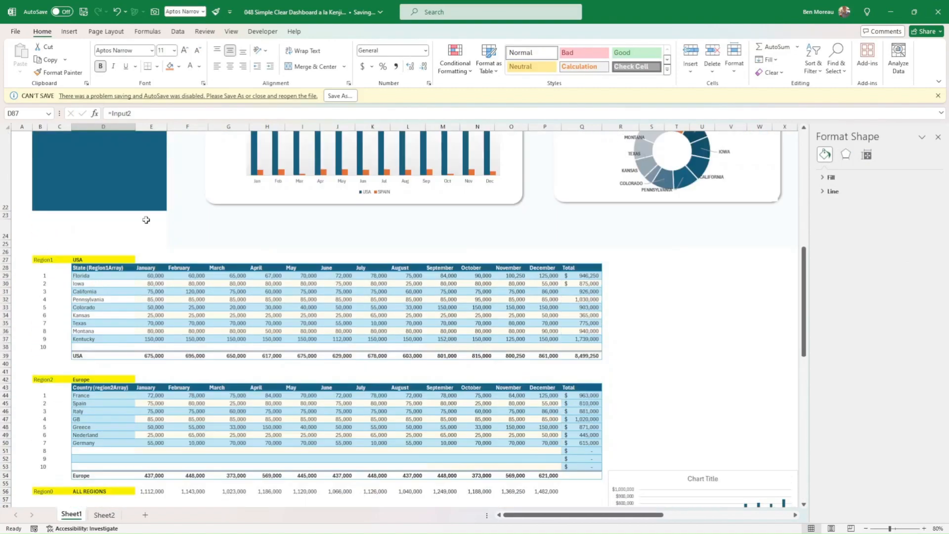
pyautogui.scroll(7, 146, 220)
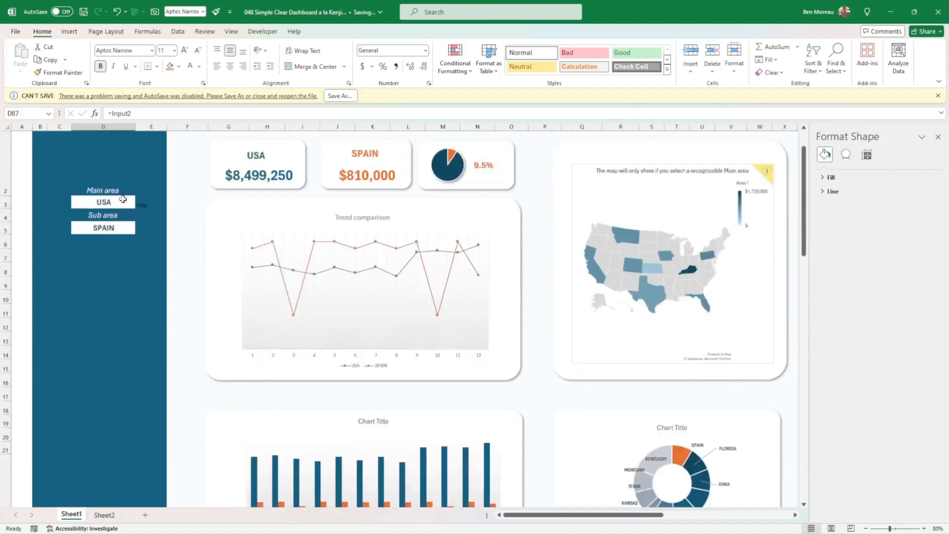
pyautogui.click(124, 200)
pyautogui.click(140, 204)
pyautogui.click(119, 213)
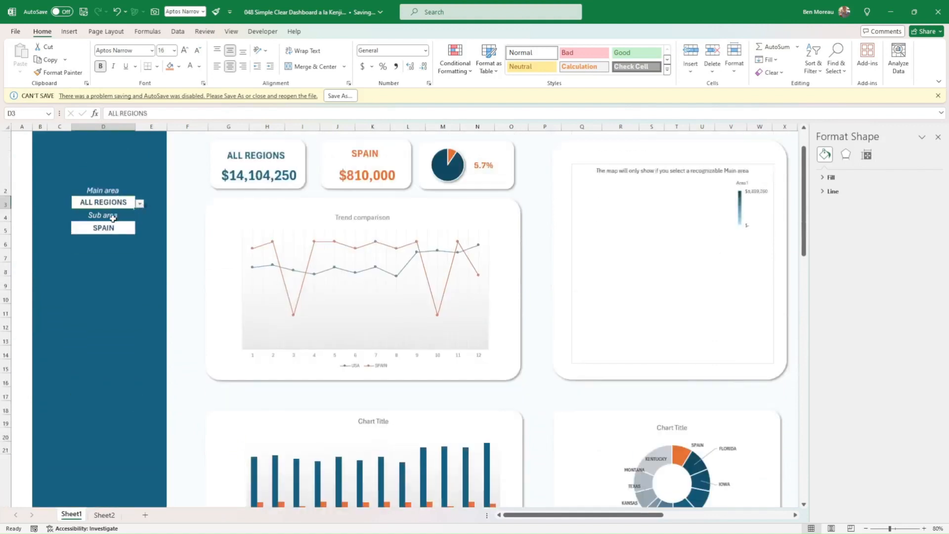
pyautogui.click(129, 228)
pyautogui.click(141, 229)
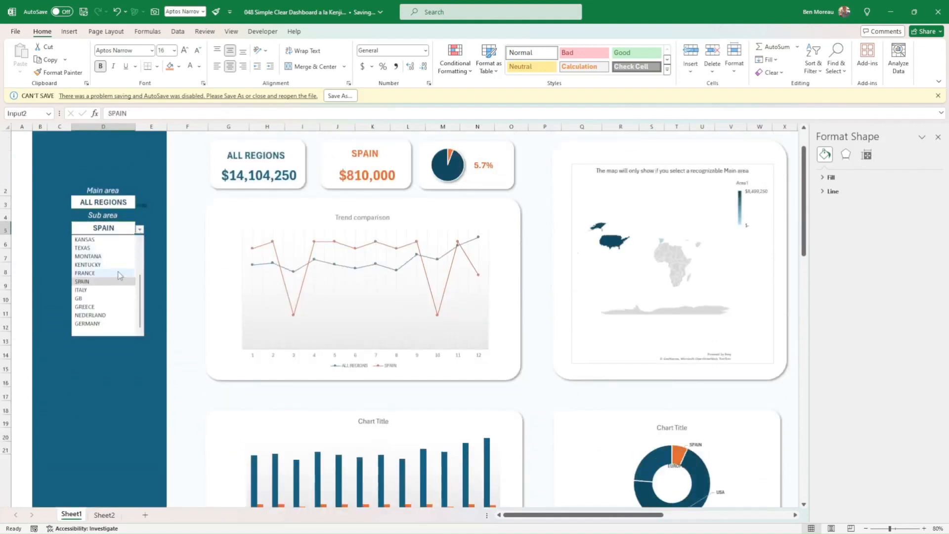
pyautogui.scroll(3, 109, 259)
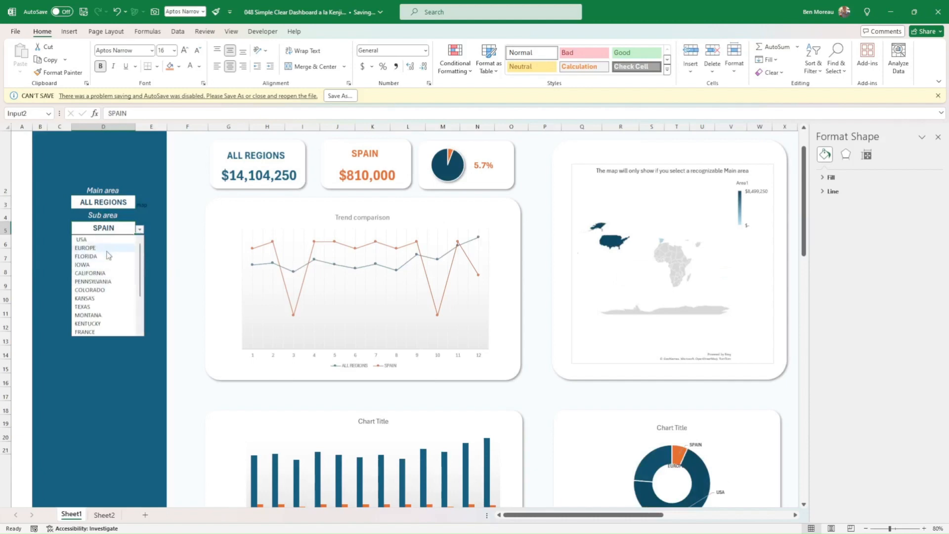
pyautogui.click(106, 248)
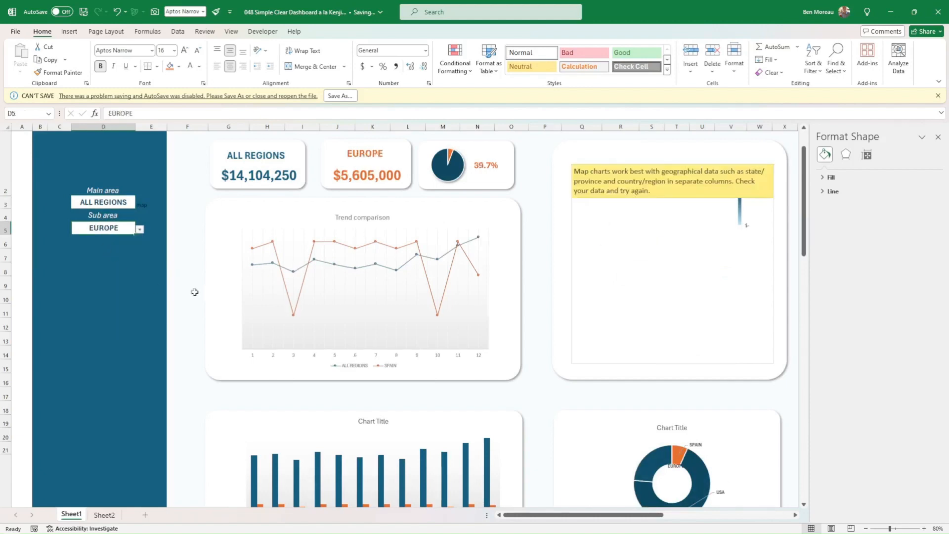
# Move the helper doughnut chart below the Input2 row slightly up and to the left.
pyautogui.scroll(-4, 198, 289)
pyautogui.scroll(-15, 198, 284)
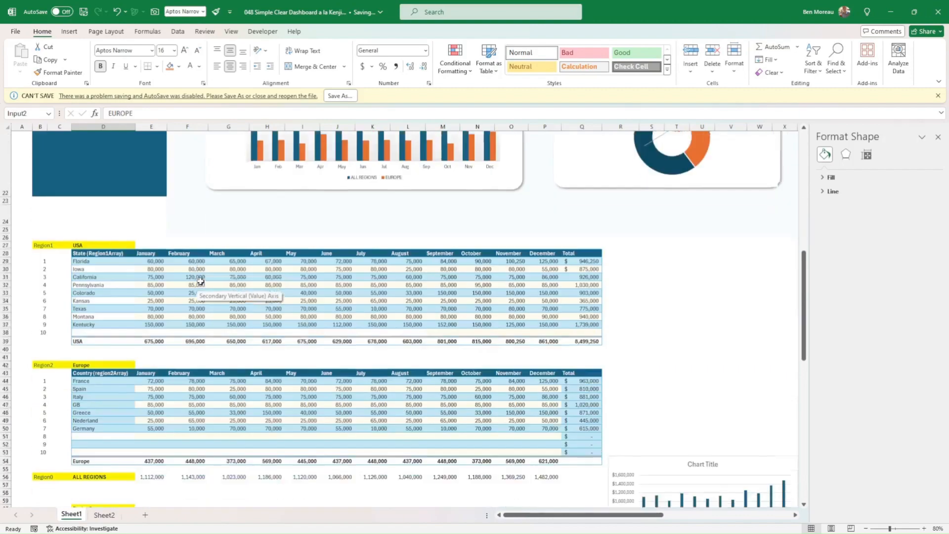
pyautogui.scroll(-3, 198, 284)
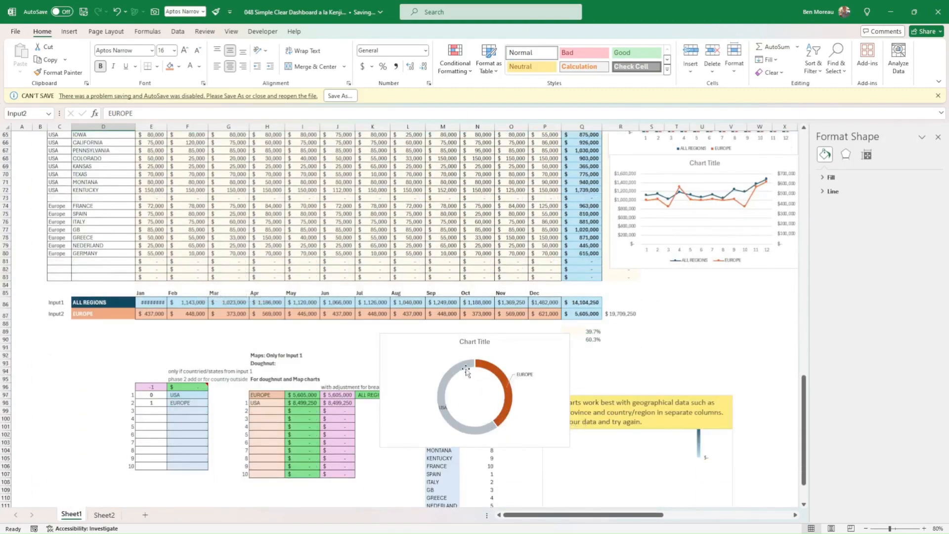
pyautogui.click(493, 425)
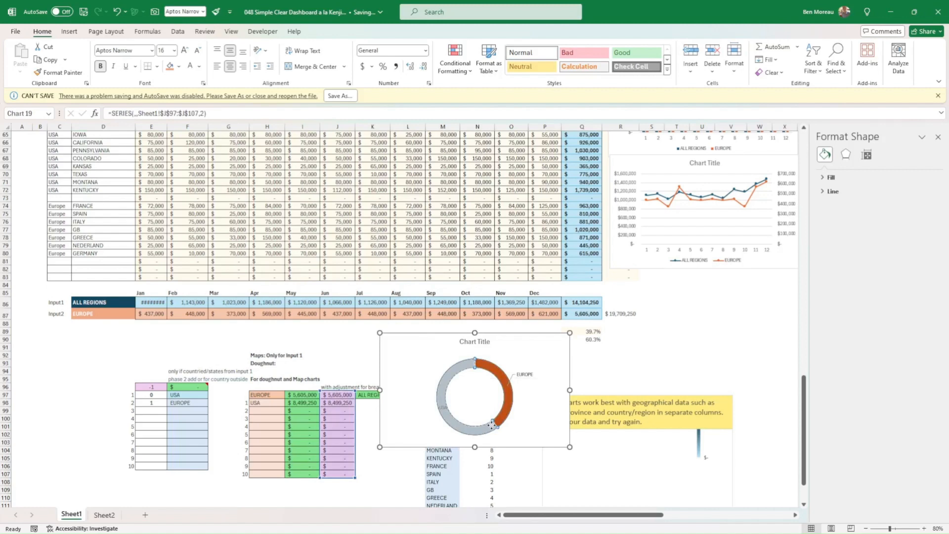
pyautogui.click(533, 489)
pyautogui.moveTo(543, 444); pyautogui.dragTo(528, 436)
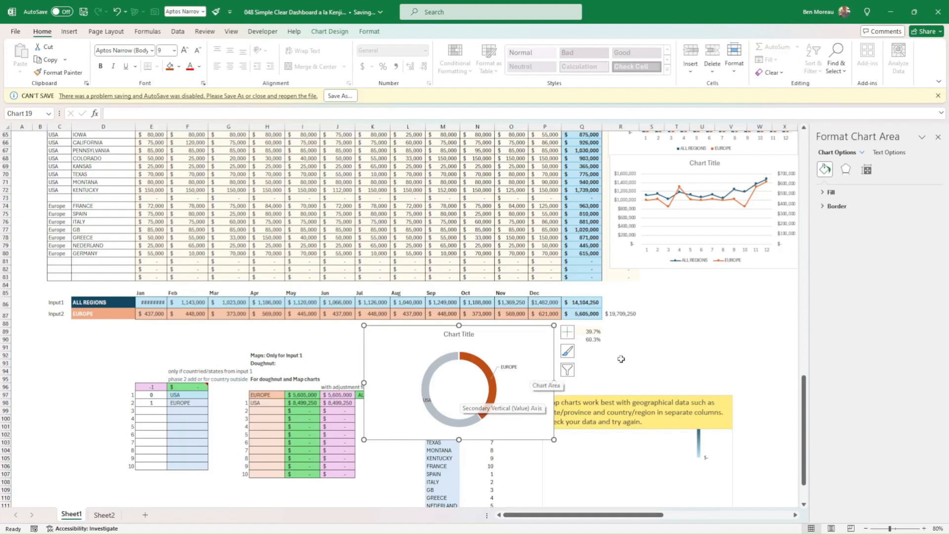
pyautogui.click(656, 355)
# Check the cell links behind the ALL REGIONS and EUROPE sales cards, and open the EUROPE card's link for editing.
pyautogui.scroll(10, 652, 336)
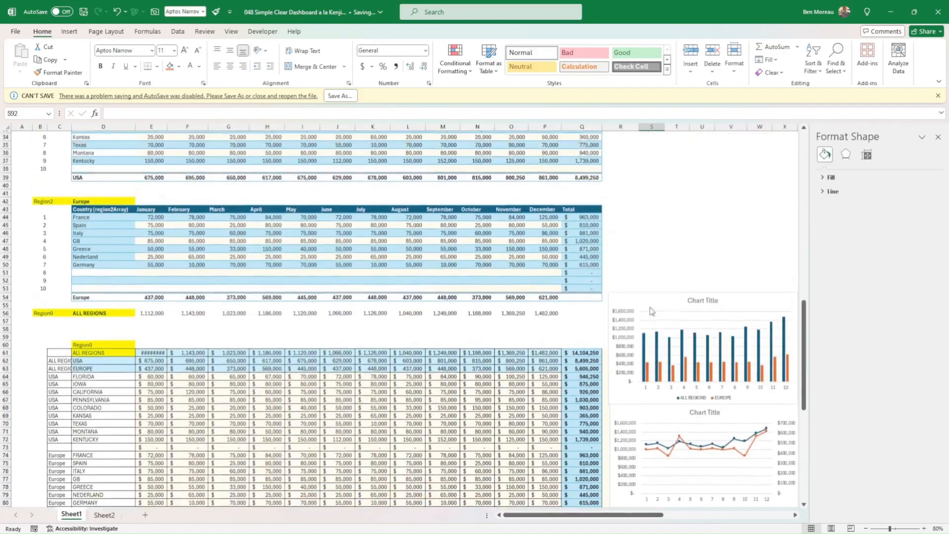
pyautogui.scroll(12, 653, 310)
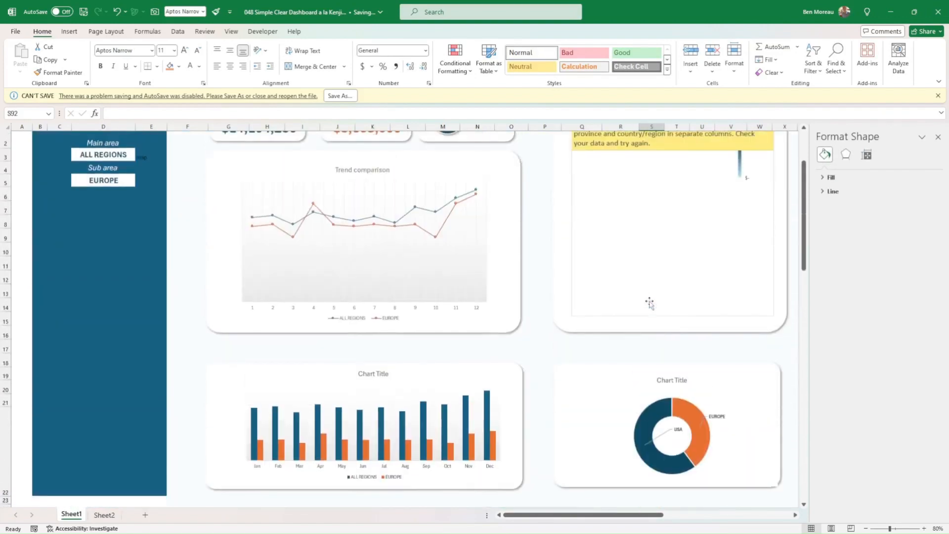
pyautogui.scroll(2, 649, 303)
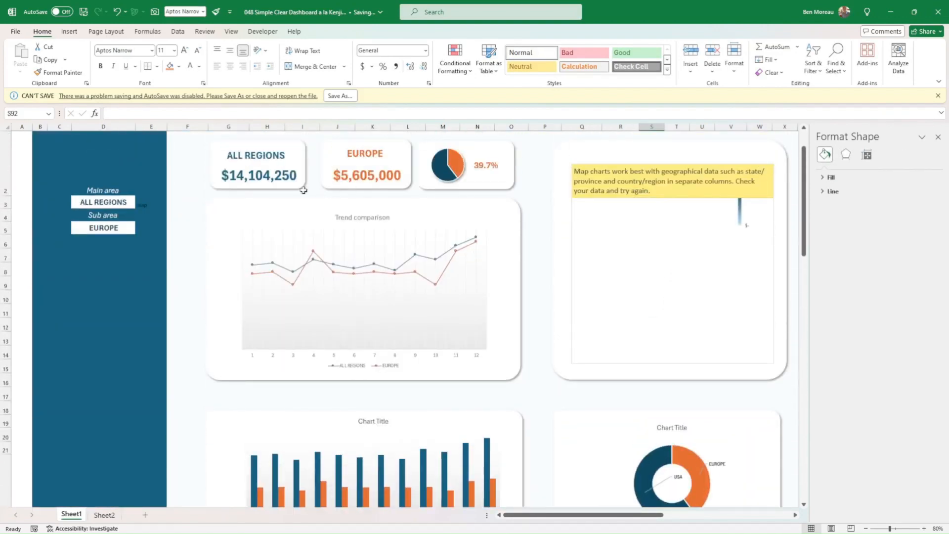
pyautogui.click(286, 188)
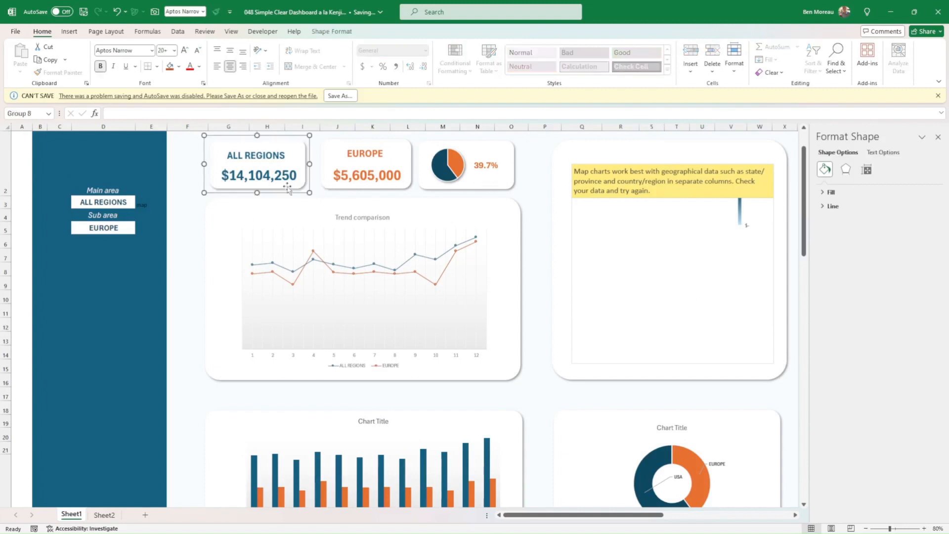
pyautogui.click(354, 187)
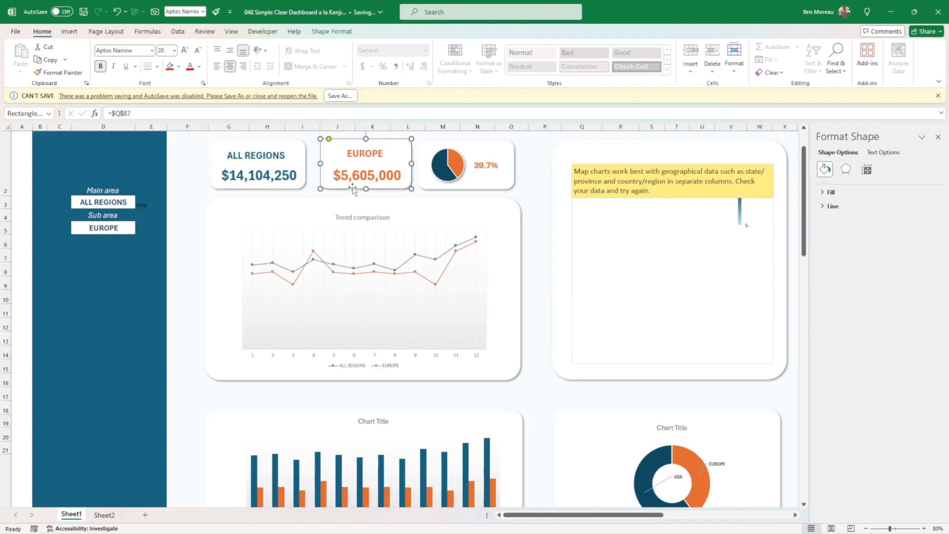
pyautogui.click(70, 32)
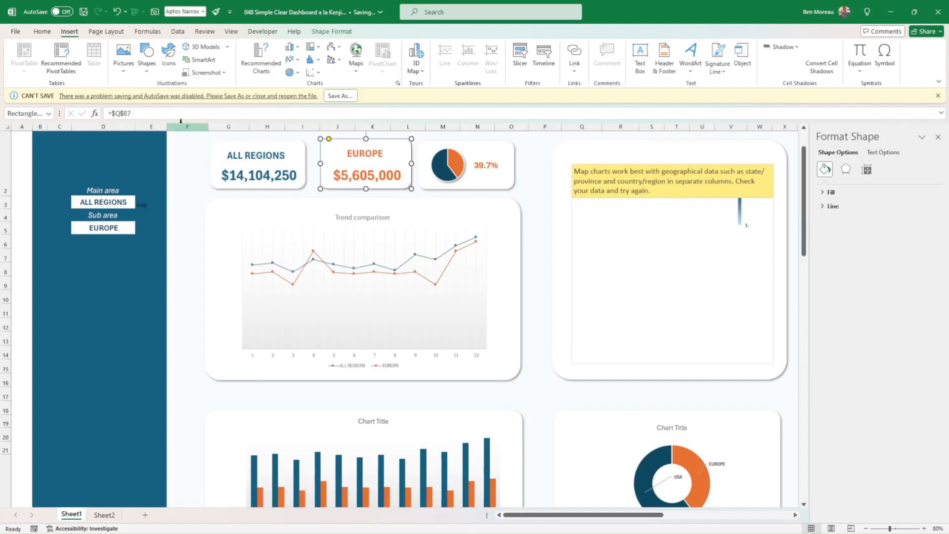
pyautogui.click(141, 113)
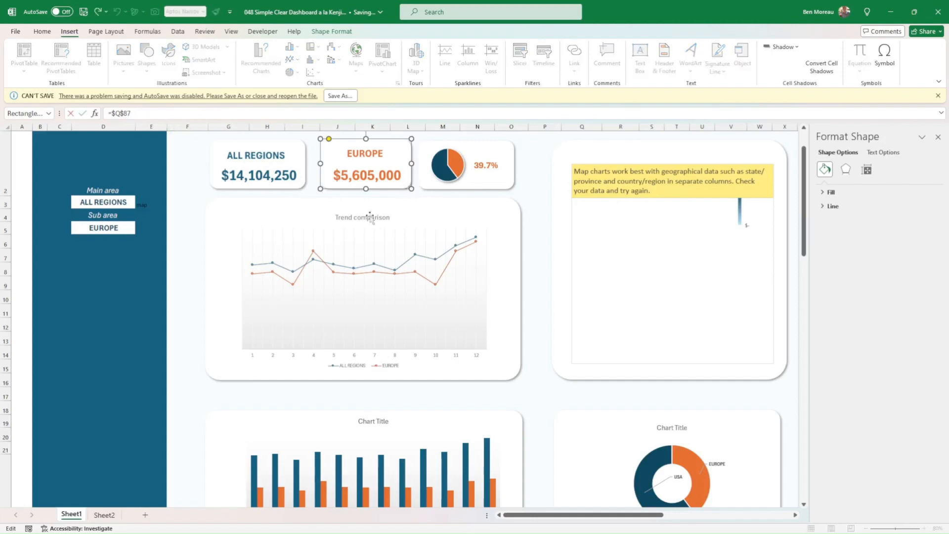
# Examine the Input1 and Input2 total formulas in cells Q86 and Q87 that feed the dashboard's sales cards.
pyautogui.scroll(-7, 508, 303)
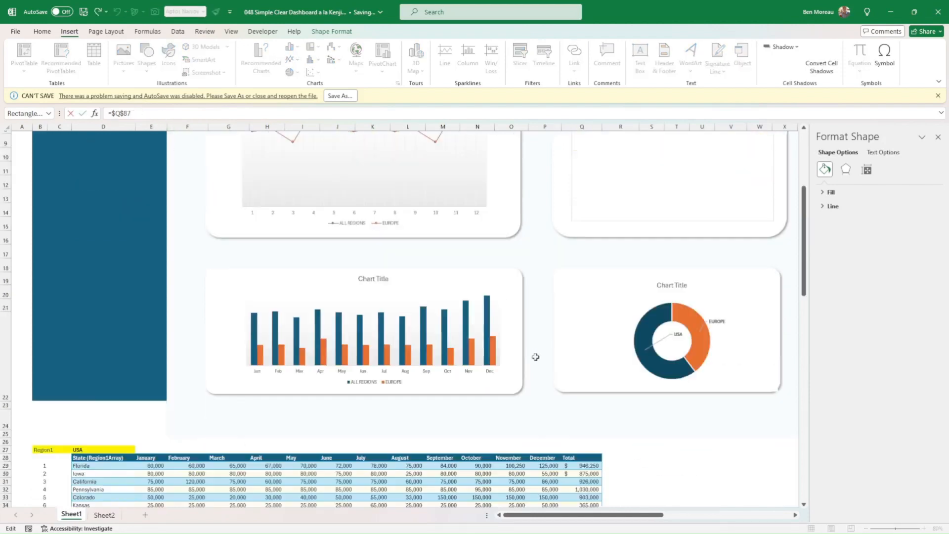
pyautogui.scroll(7, 534, 278)
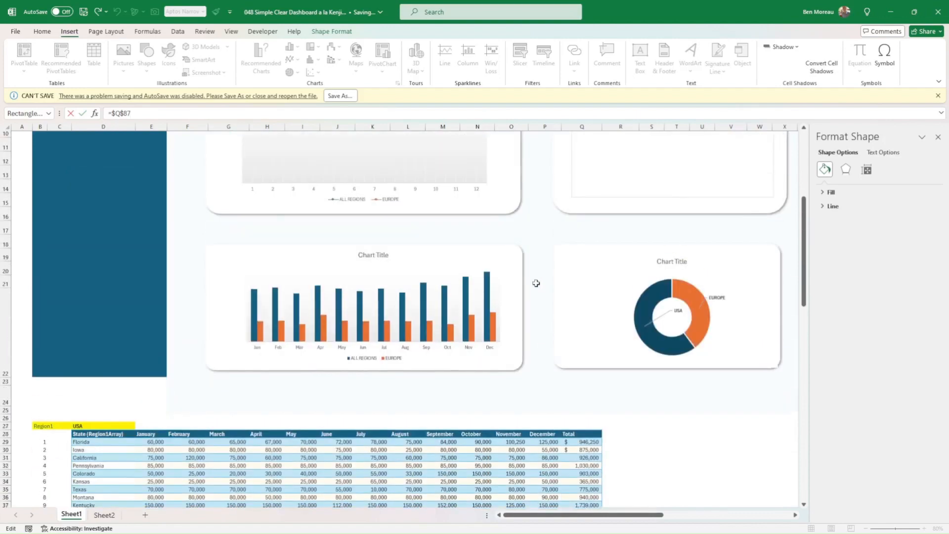
pyautogui.scroll(-7, 402, 241)
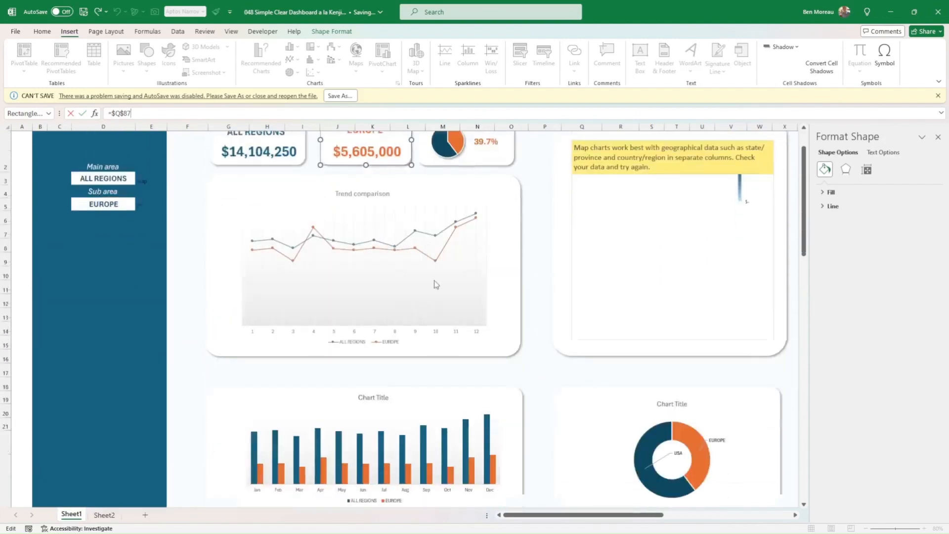
pyautogui.scroll(-10, 446, 297)
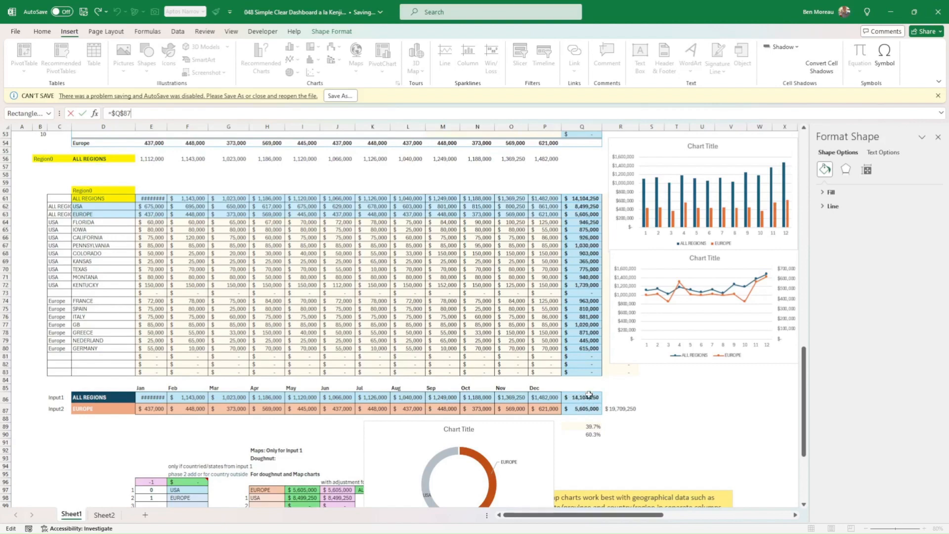
pyautogui.scroll(15, 425, 207)
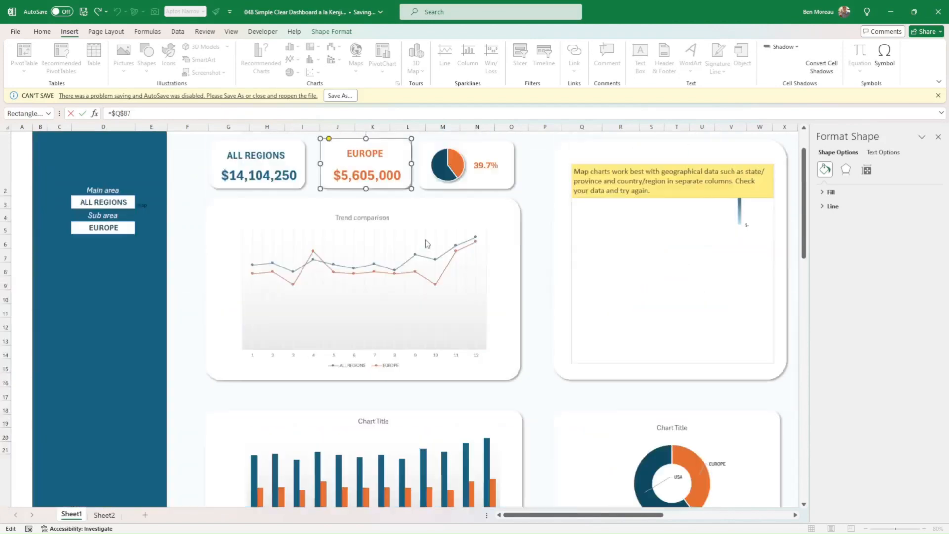
pyautogui.scroll(1, 426, 243)
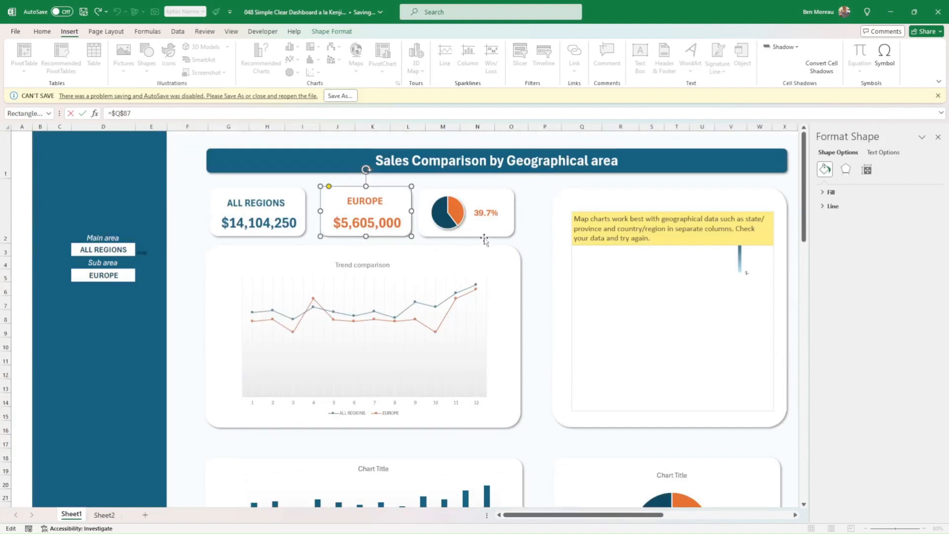
pyautogui.scroll(-7, 534, 231)
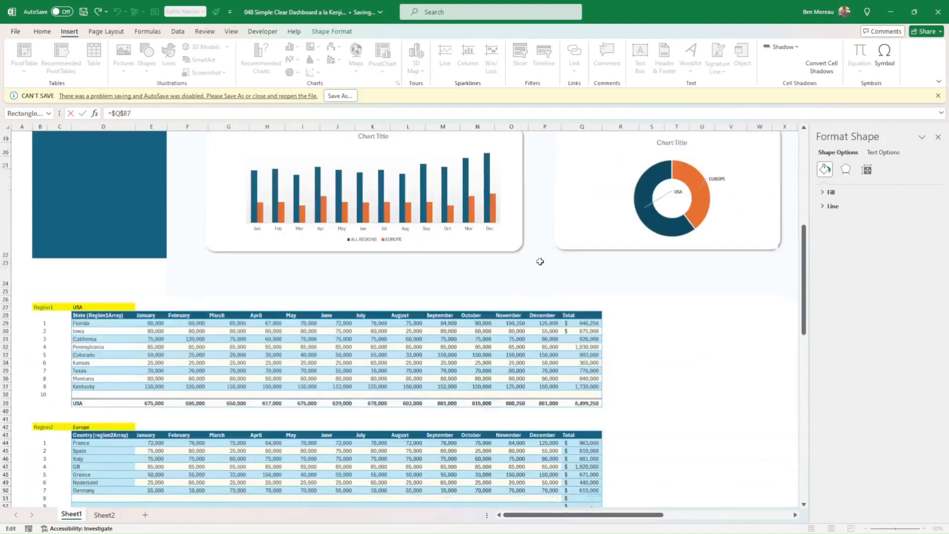
pyautogui.scroll(-9, 540, 268)
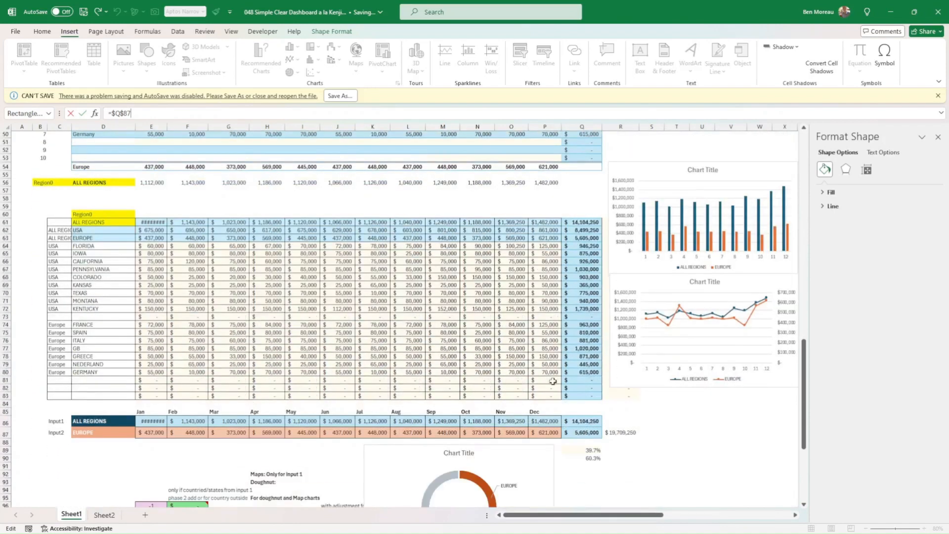
pyautogui.click(592, 456)
pyautogui.click(589, 423)
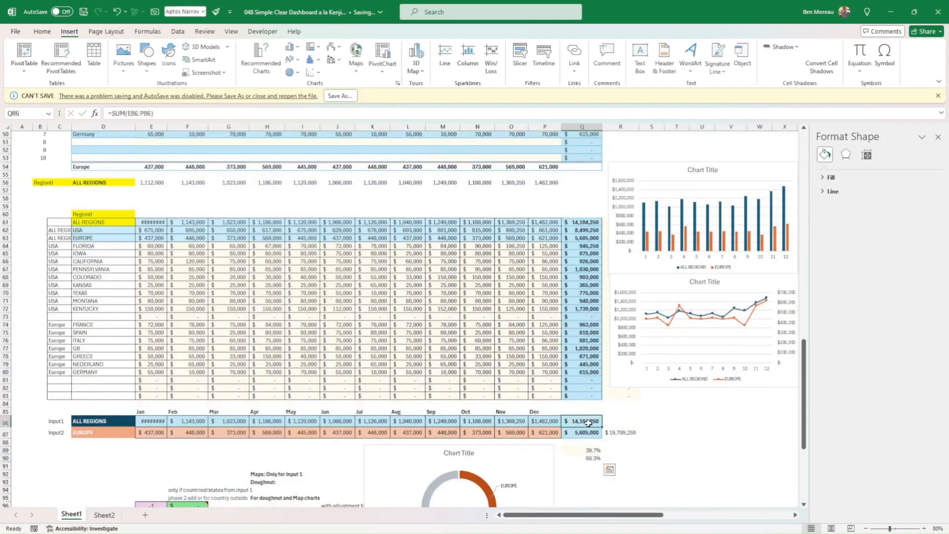
pyautogui.click(588, 432)
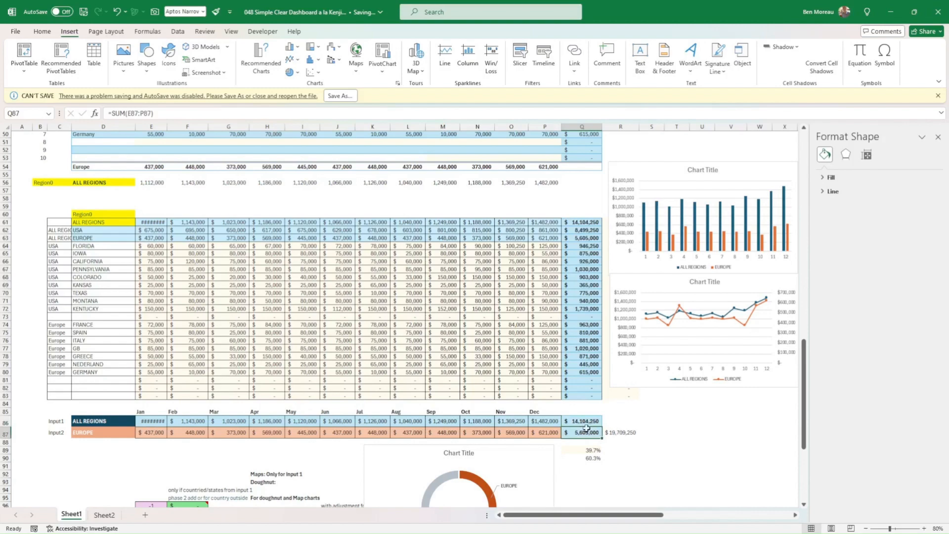
pyautogui.scroll(13, 532, 397)
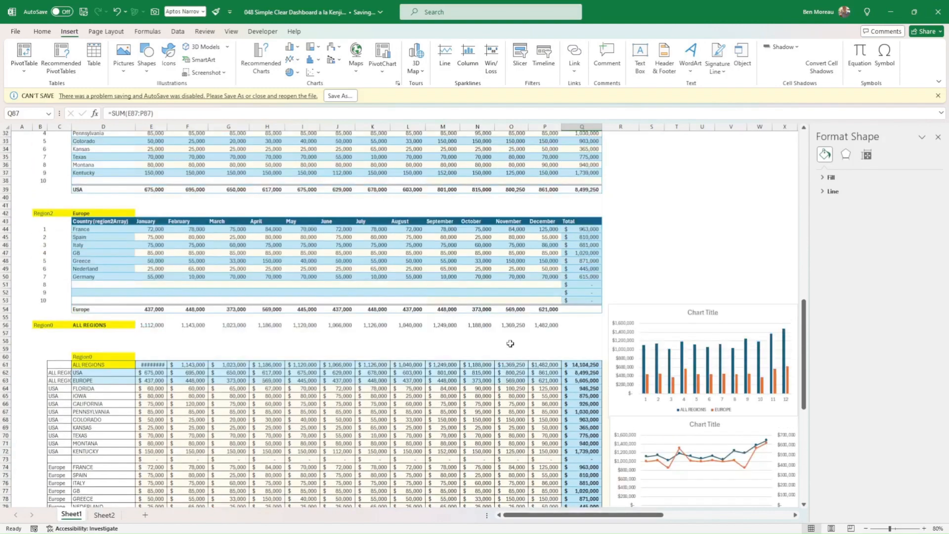
pyautogui.scroll(4, 523, 330)
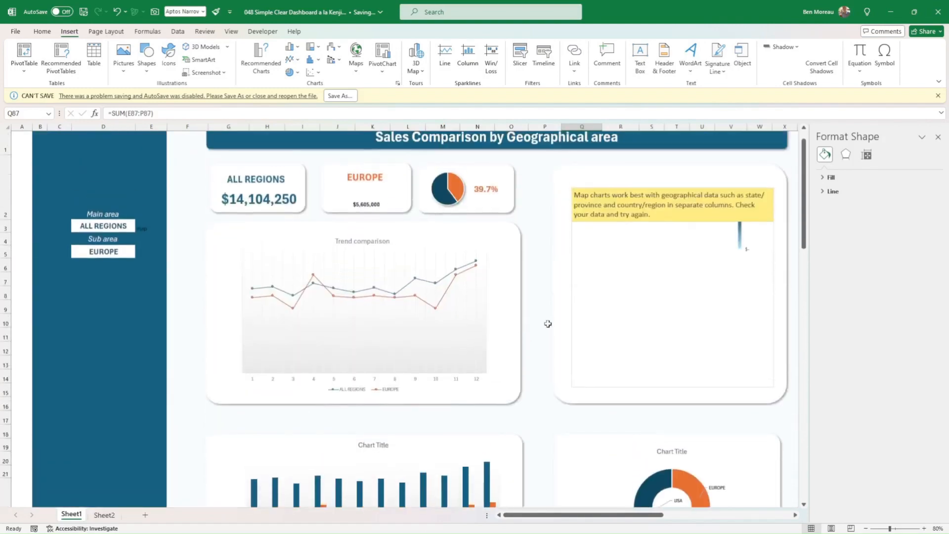
# Move the rounded background rectangle of the Trend comparison chart slightly down and to the right.
pyautogui.click(520, 366)
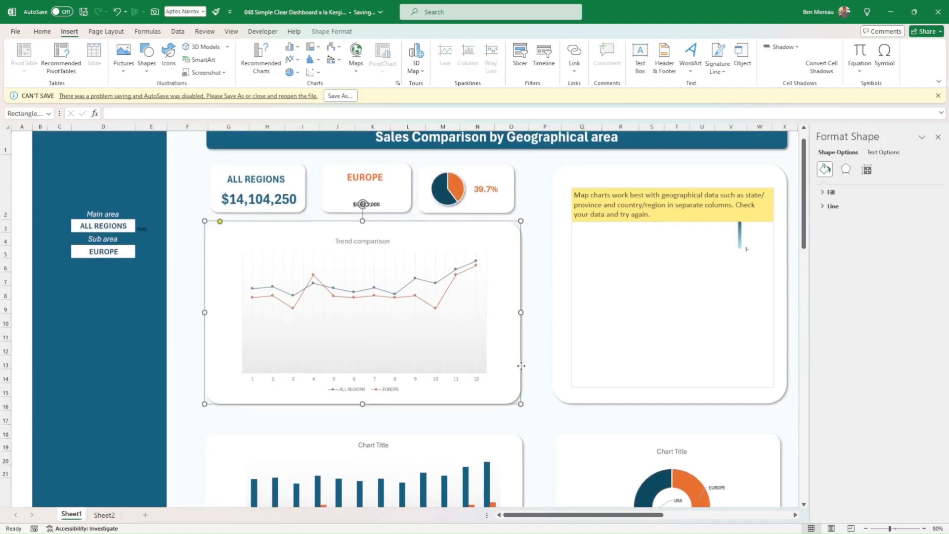
pyautogui.moveTo(521, 366)
pyautogui.mouseDown()
pyautogui.moveTo(543, 354)
pyautogui.moveTo(482, 368)
pyautogui.moveTo(530, 394)
pyautogui.moveTo(661, 396)
pyautogui.moveTo(460, 387)
pyautogui.moveTo(322, 399)
pyautogui.moveTo(311, 439)
pyautogui.moveTo(352, 323)
pyautogui.moveTo(488, 345)
pyautogui.moveTo(528, 374)
pyautogui.mouseUp()
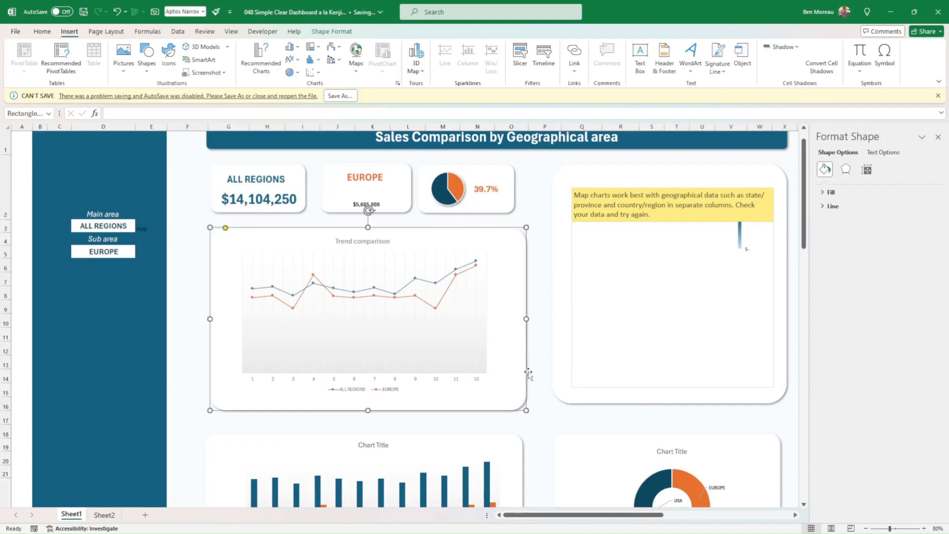
pyautogui.scroll(-4, 534, 366)
pyautogui.scroll(5, 534, 364)
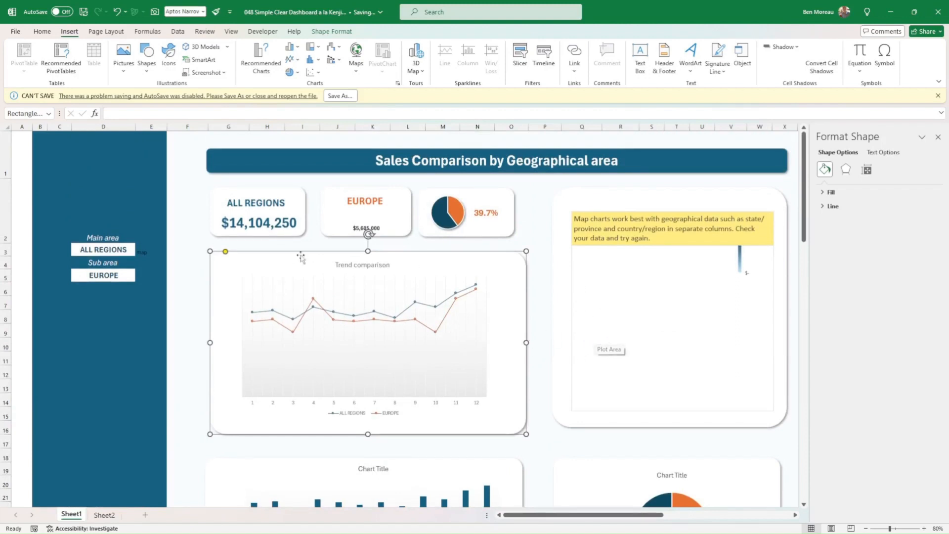
# Set the dashboard's Main area to USA.
pyautogui.click(127, 249)
pyautogui.click(141, 252)
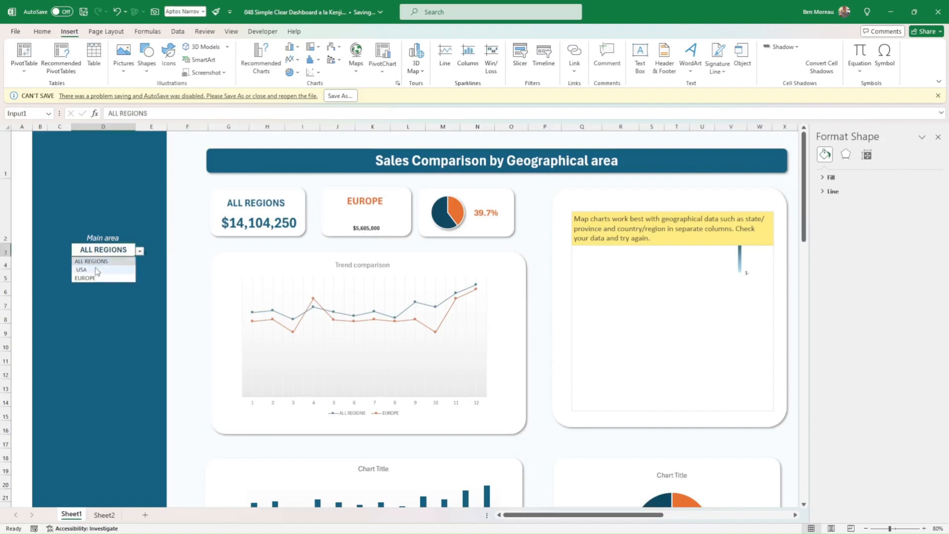
pyautogui.click(80, 265)
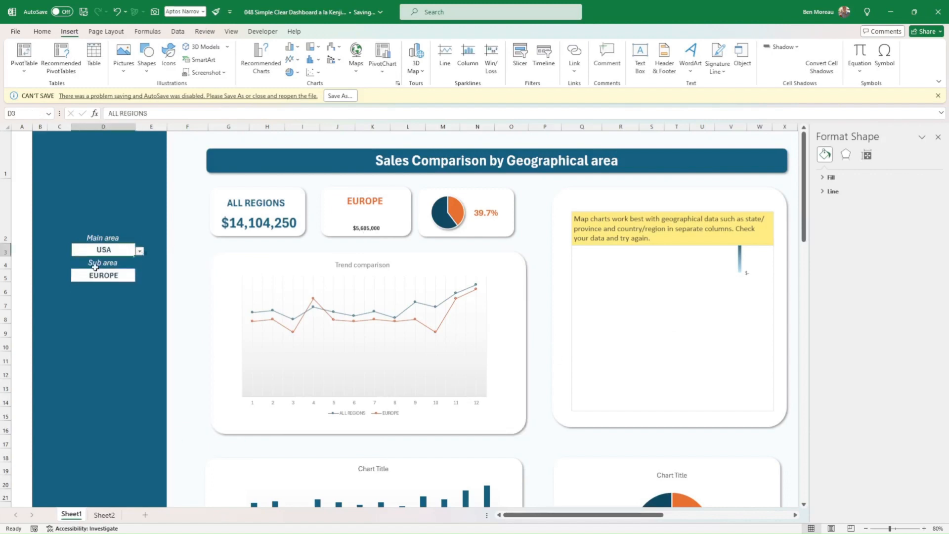
# Test the dashboard by switching the Main area to EUROPE, ALL REGIONS and back to USA.
pyautogui.click(140, 251)
pyautogui.click(112, 278)
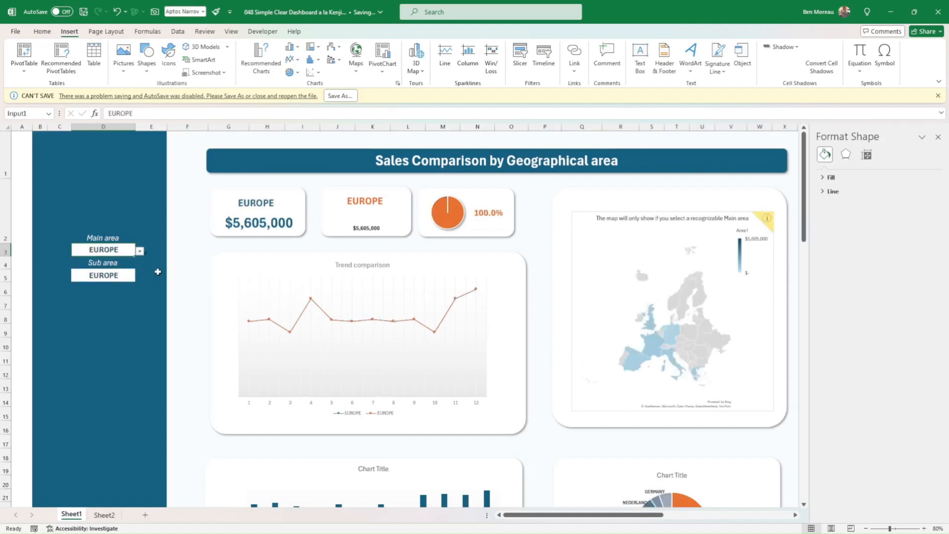
pyautogui.click(140, 251)
pyautogui.click(104, 260)
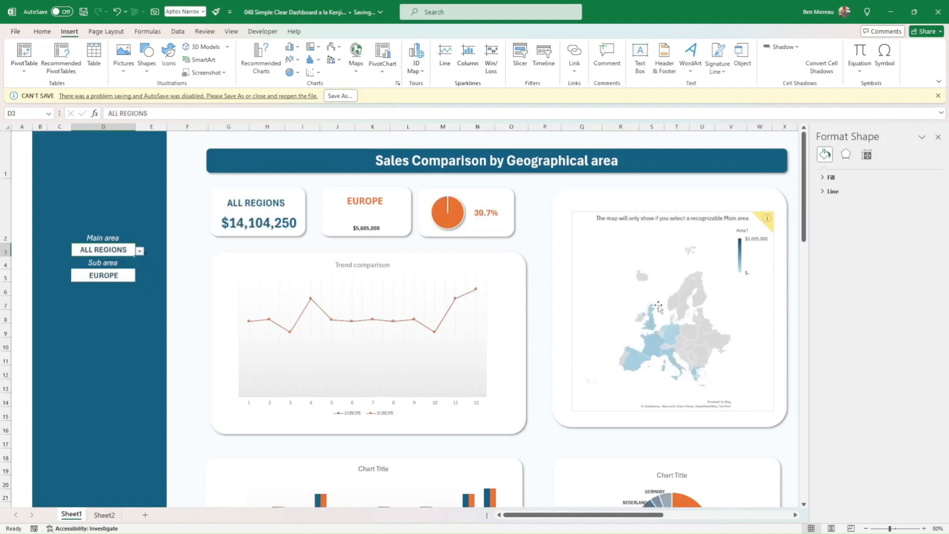
pyautogui.click(140, 251)
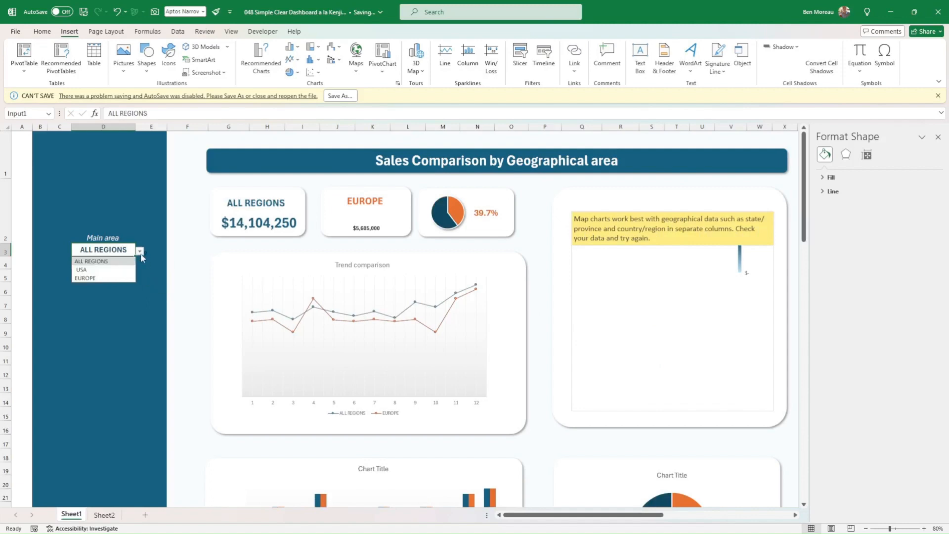
pyautogui.click(112, 267)
pyautogui.click(109, 279)
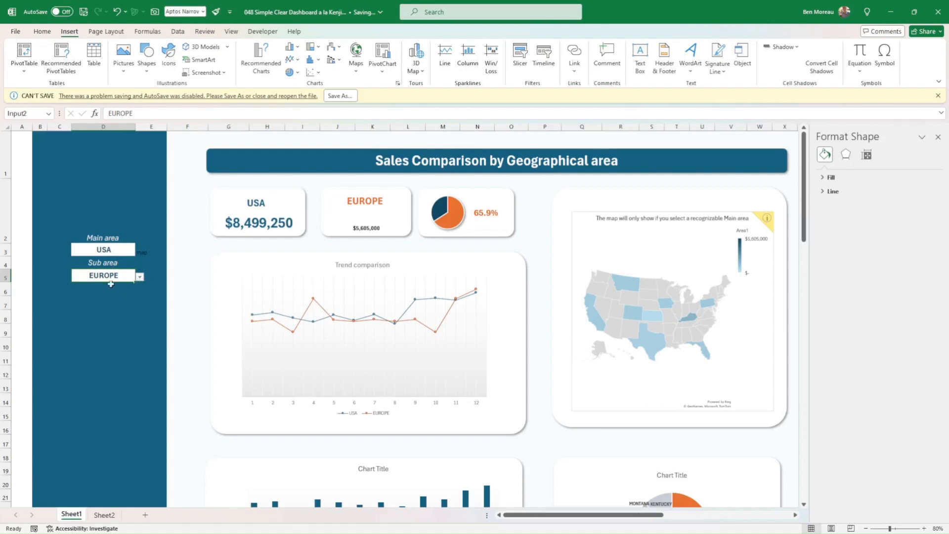
# Examine the monthly USA and EUROPE column chart below the trend chart and check its chart type options.
pyautogui.scroll(-2, 577, 310)
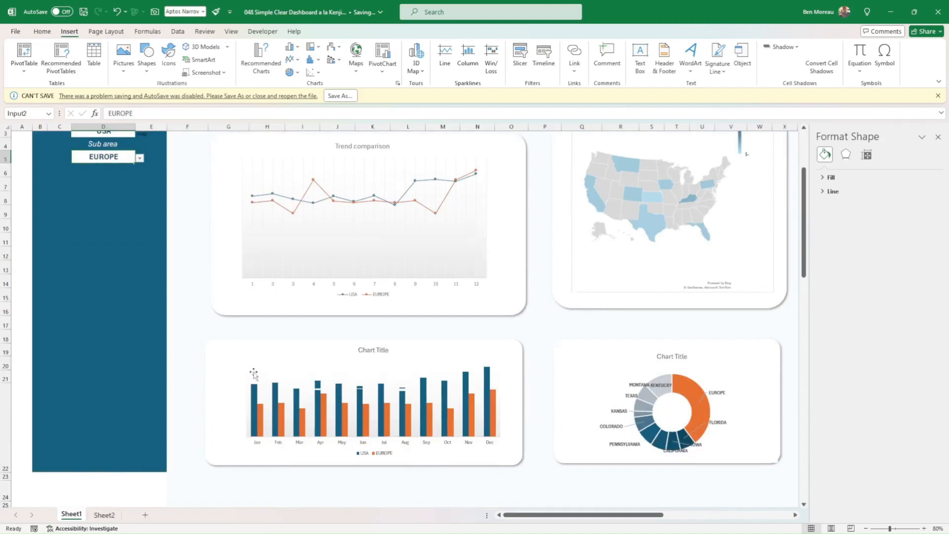
pyautogui.scroll(2, 253, 374)
pyautogui.scroll(-3, 286, 282)
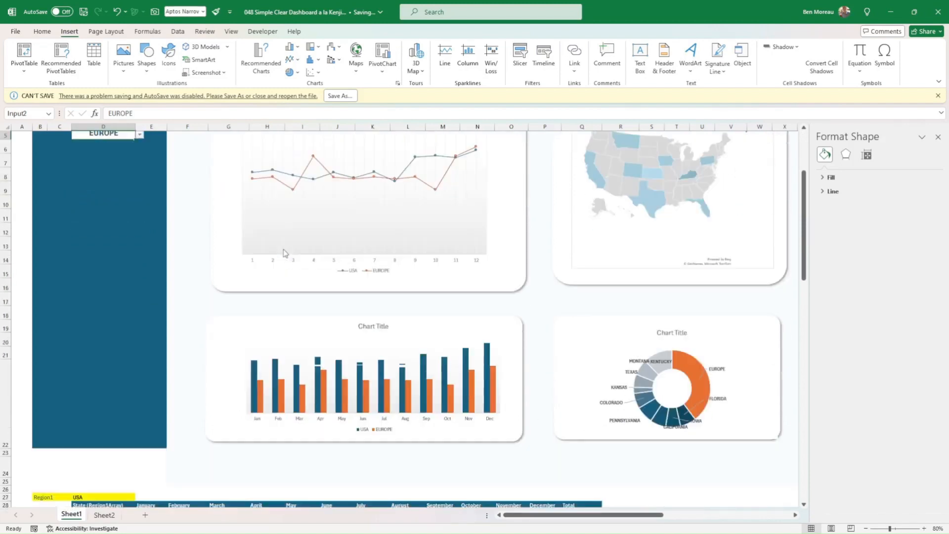
pyautogui.click(296, 343)
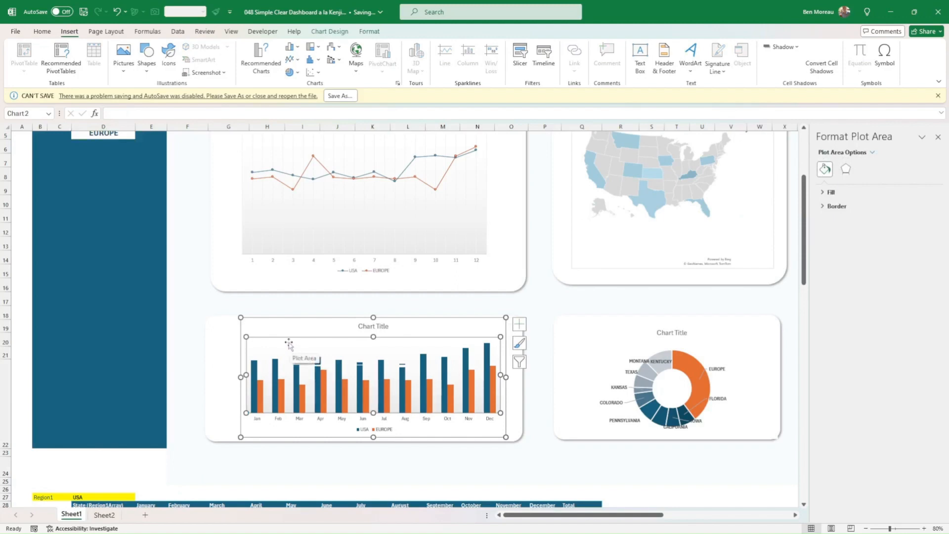
pyautogui.click(189, 323)
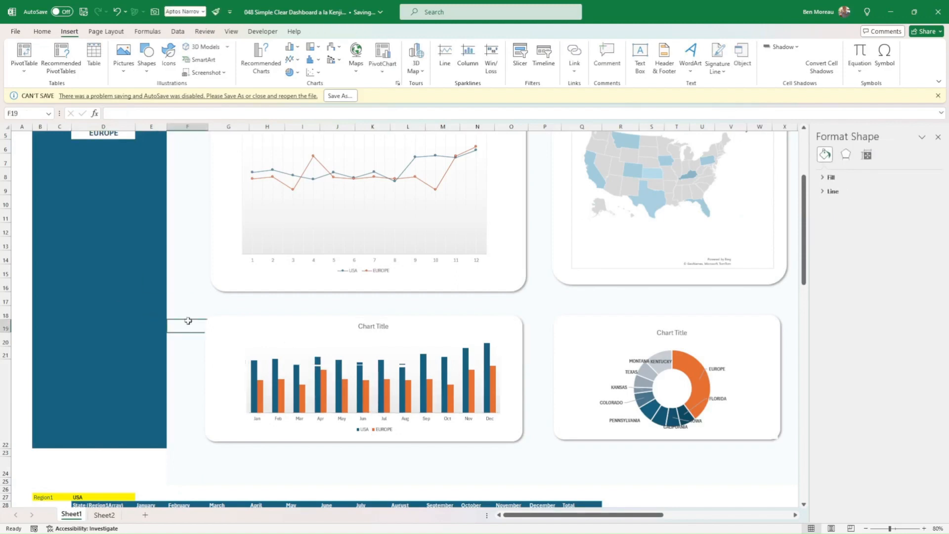
pyautogui.press('Down')
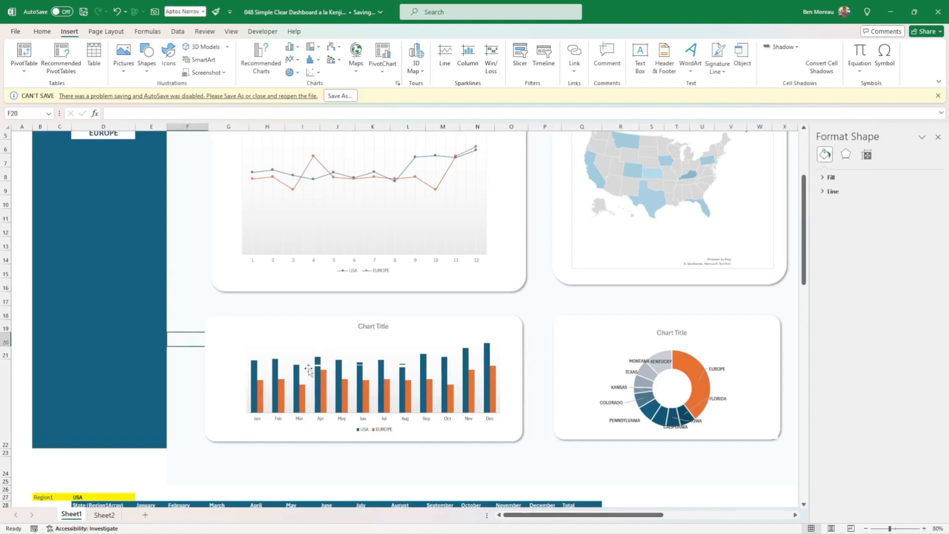
pyautogui.click(304, 354)
pyautogui.rightClick(305, 353)
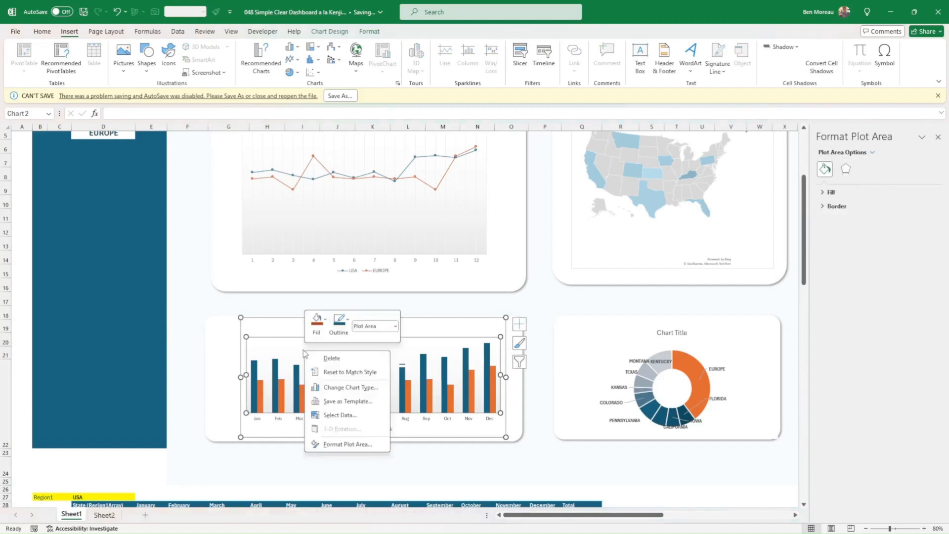
pyautogui.click(330, 388)
pyautogui.click(571, 405)
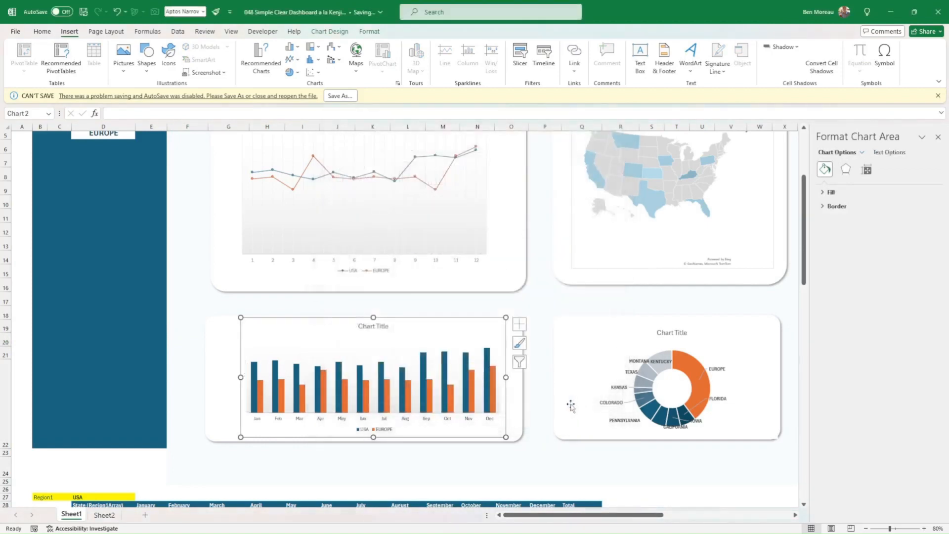
pyautogui.click(482, 462)
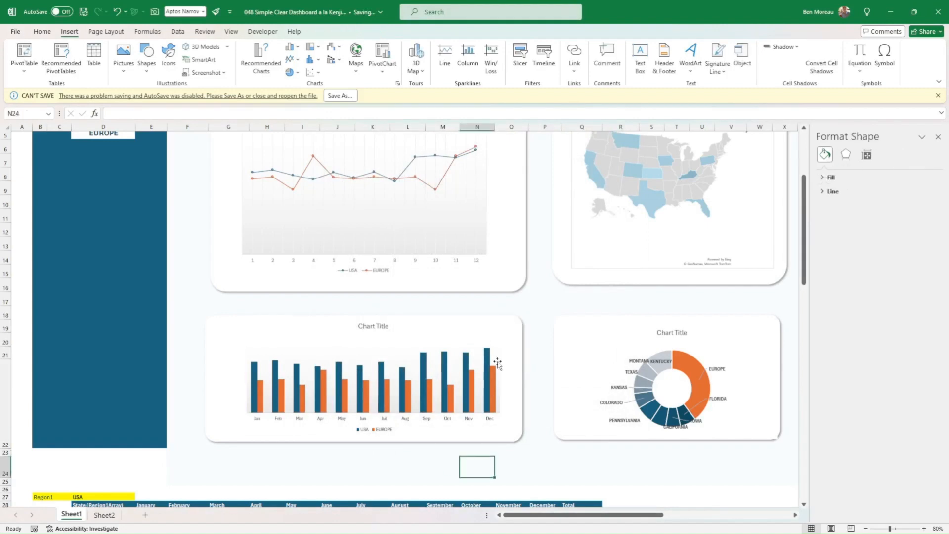
# View the gradient fill options for the Trend comparison chart's plot area without applying one.
pyautogui.scroll(1, 477, 297)
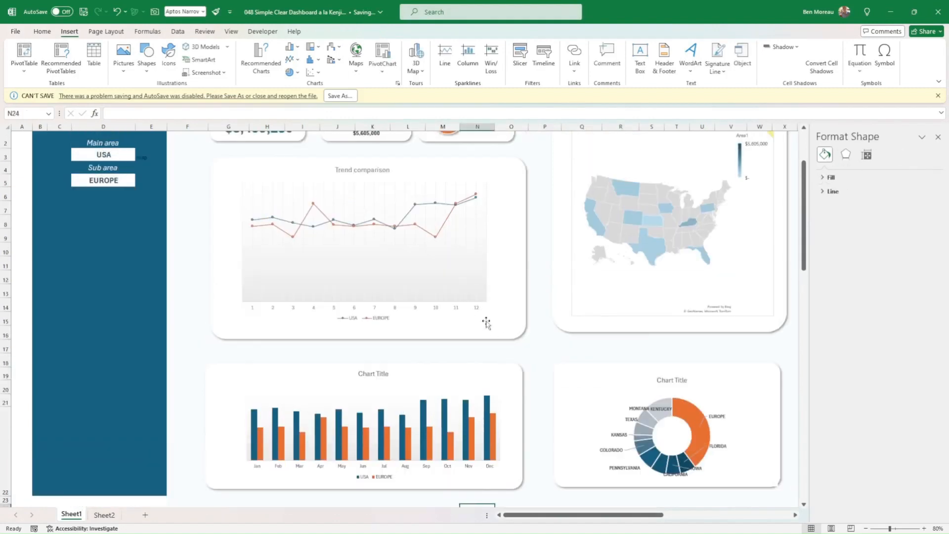
pyautogui.click(444, 287)
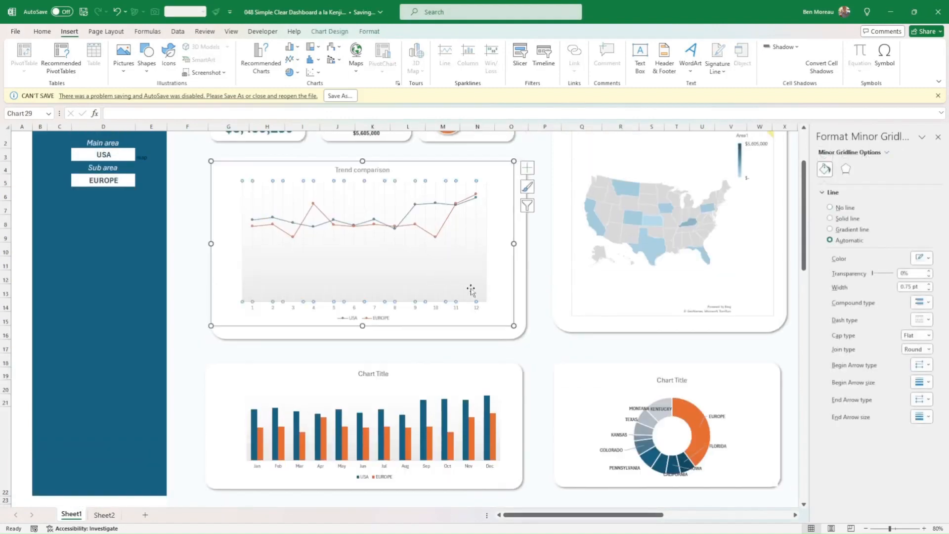
pyautogui.click(489, 289)
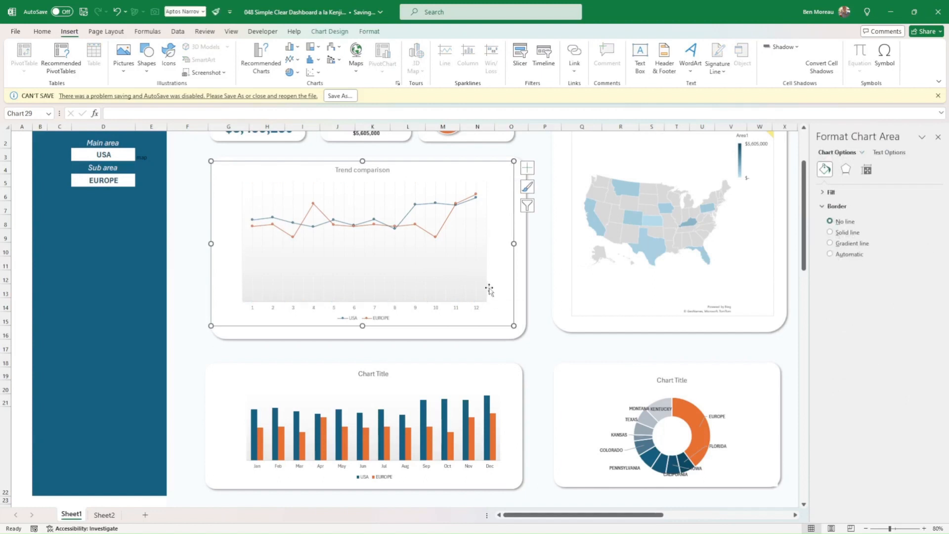
pyautogui.click(483, 288)
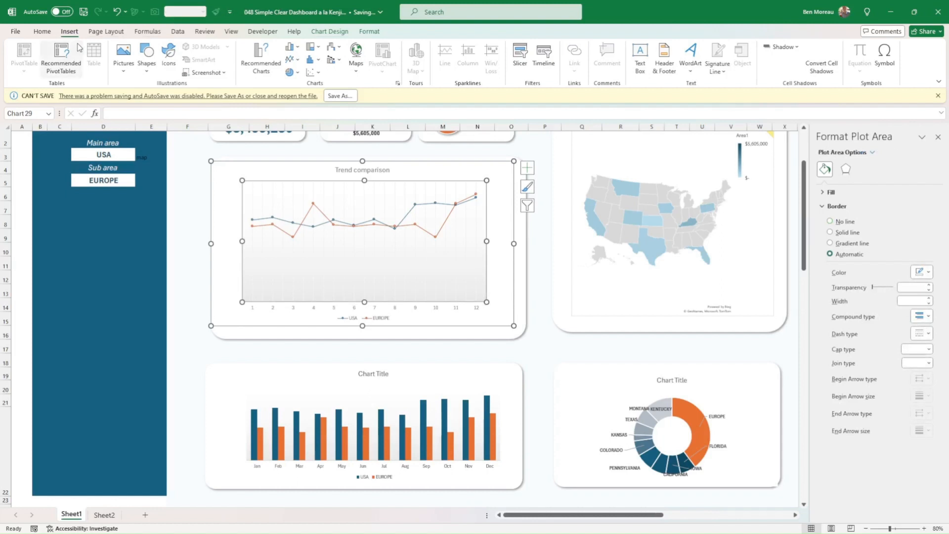
pyautogui.click(362, 34)
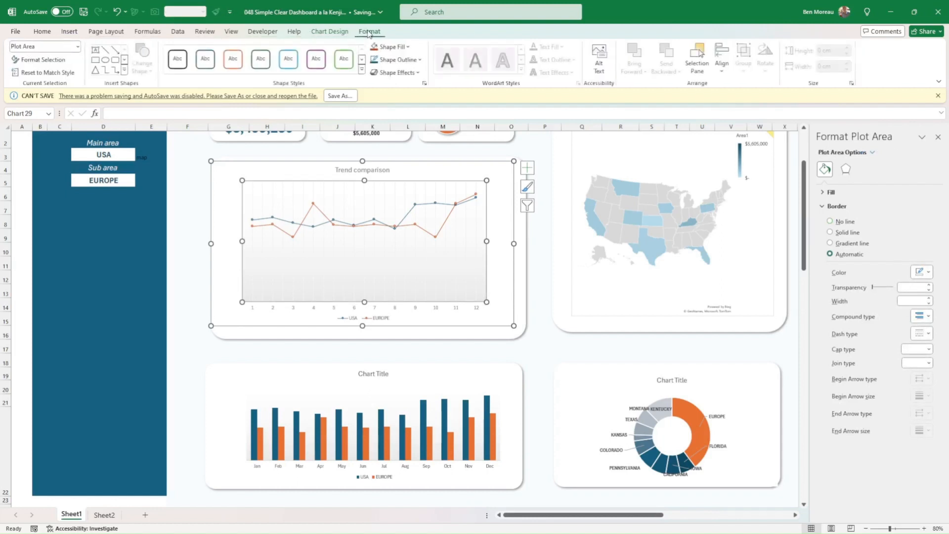
pyautogui.click(406, 48)
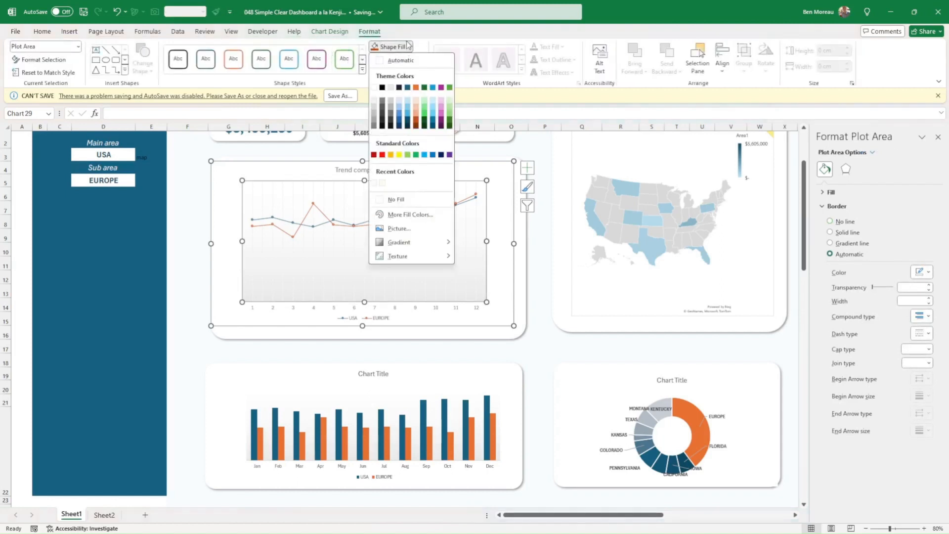
pyautogui.moveTo(448, 244)
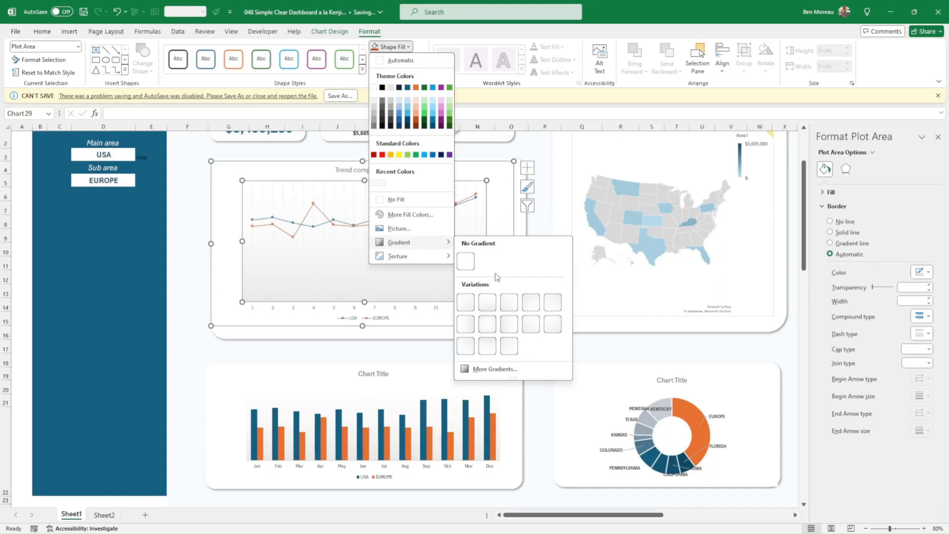
pyautogui.click(535, 406)
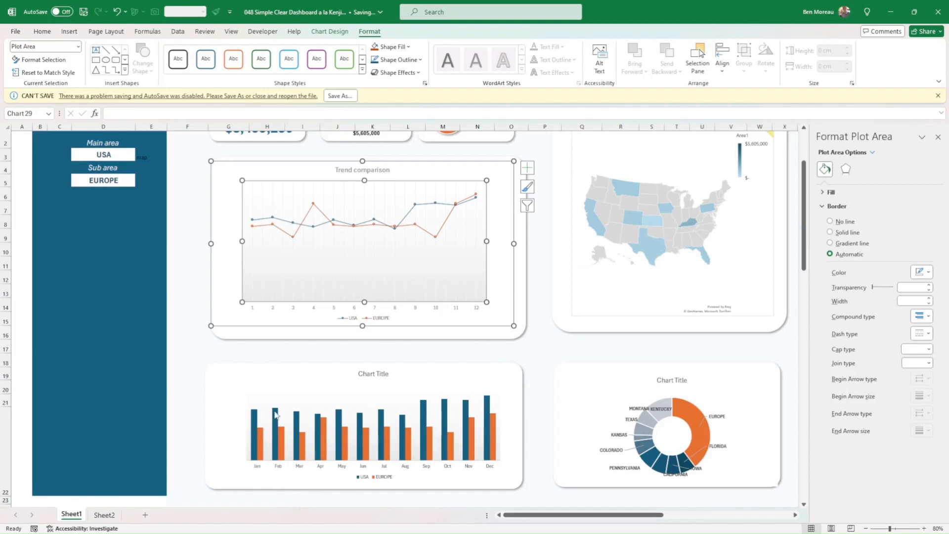
# Move the PENNSYLVANIA and COLORADO data labels of the doughnut chart beside the calculation tables outward to the left of the ring.
pyautogui.scroll(-1, 275, 414)
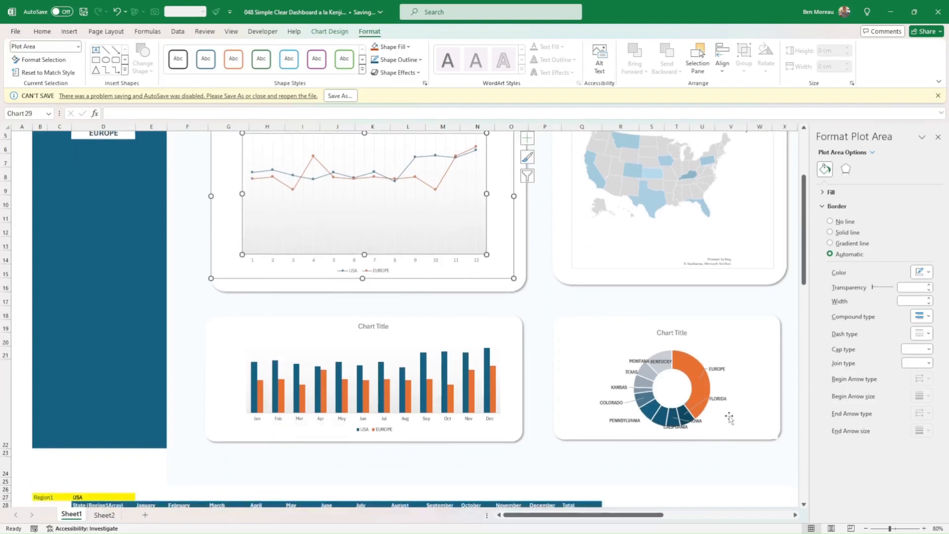
pyautogui.scroll(-1, 684, 395)
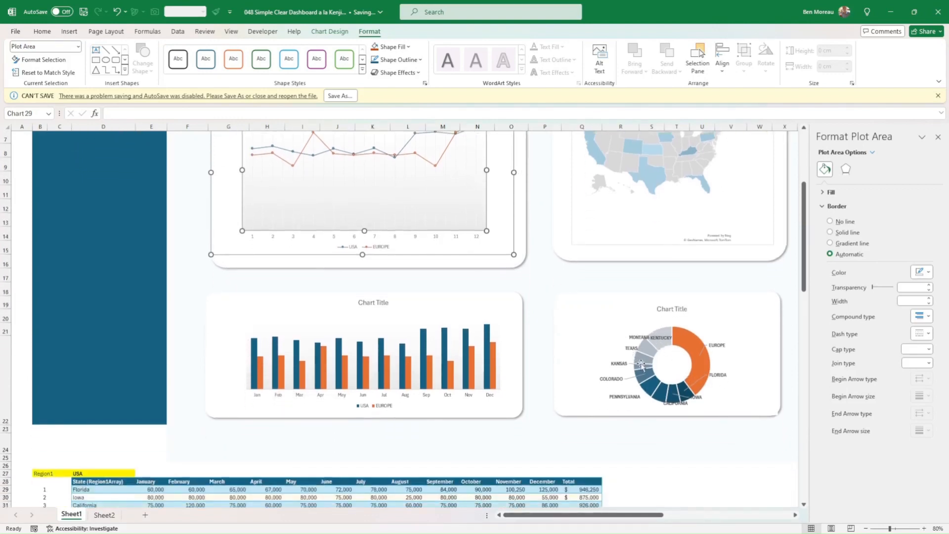
pyautogui.scroll(-20, 641, 364)
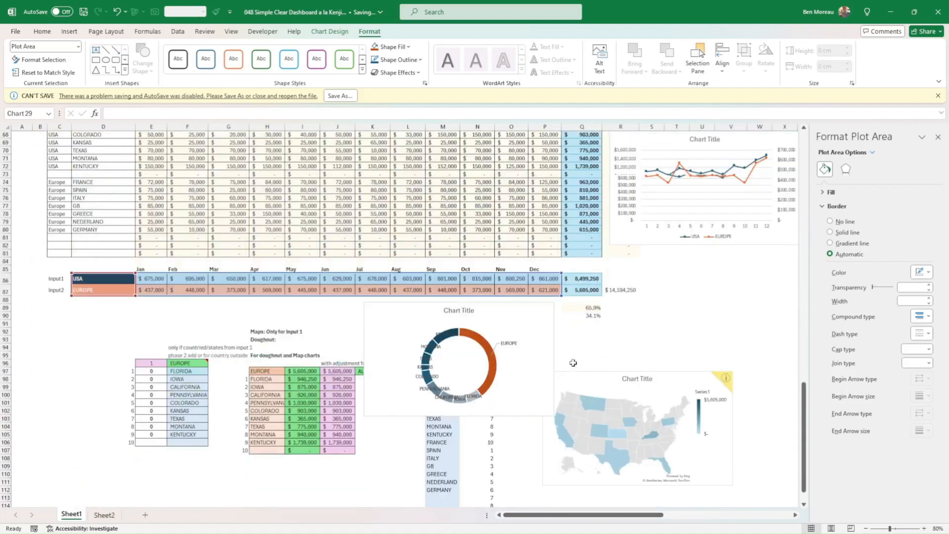
pyautogui.click(425, 390)
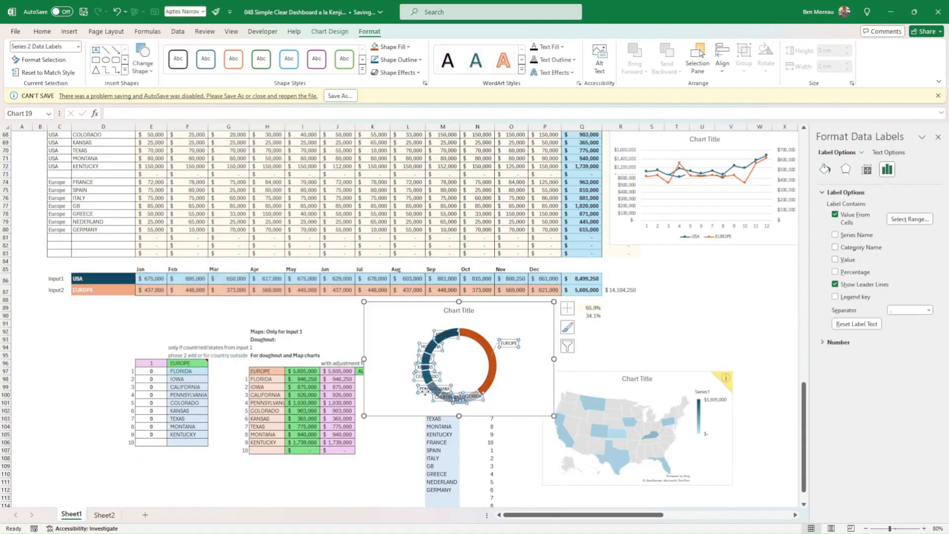
pyautogui.moveTo(425, 391); pyautogui.dragTo(400, 376)
pyautogui.click(423, 377)
# Move the KANSAS and MONTANA data labels of the same doughnut chart outward to the left of the ring.
pyautogui.click(425, 367)
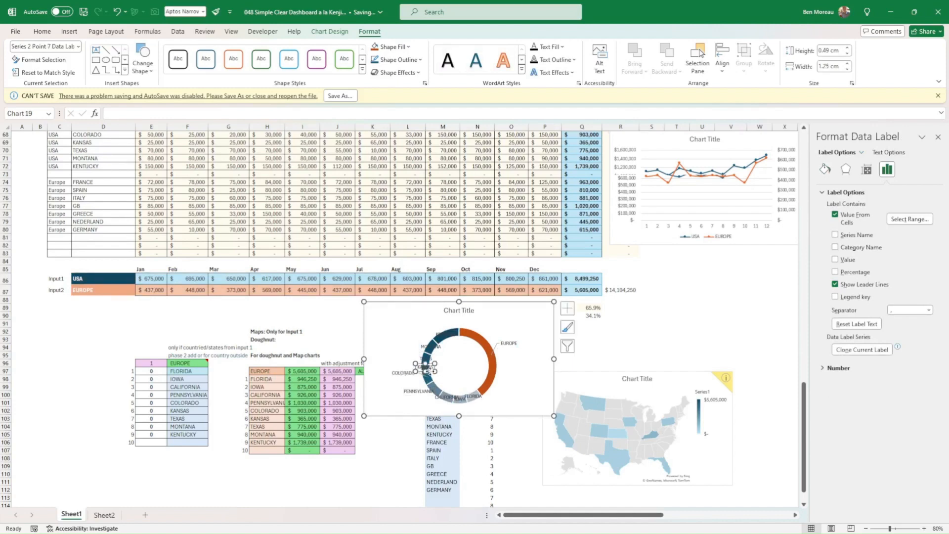
pyautogui.moveTo(429, 370); pyautogui.dragTo(404, 358)
pyautogui.click(419, 359)
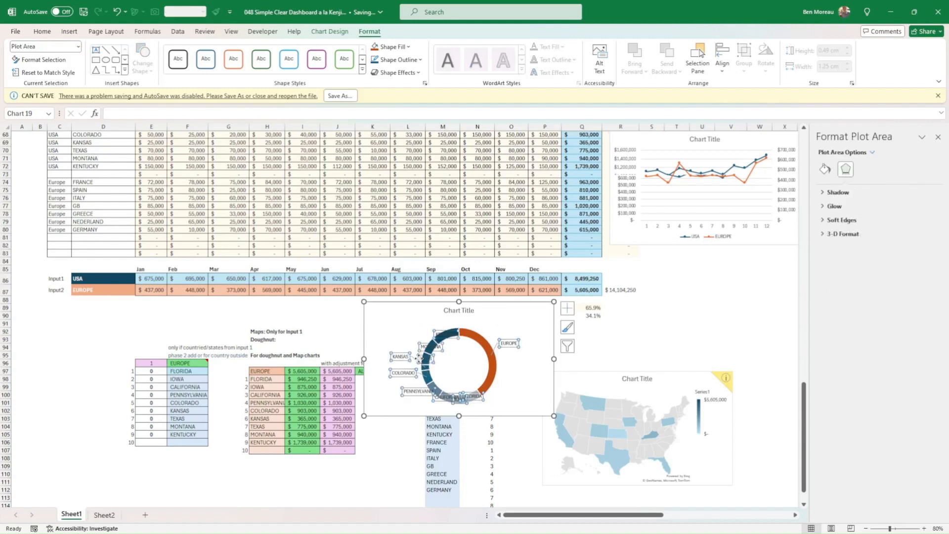
pyautogui.click(424, 347)
pyautogui.click(424, 344)
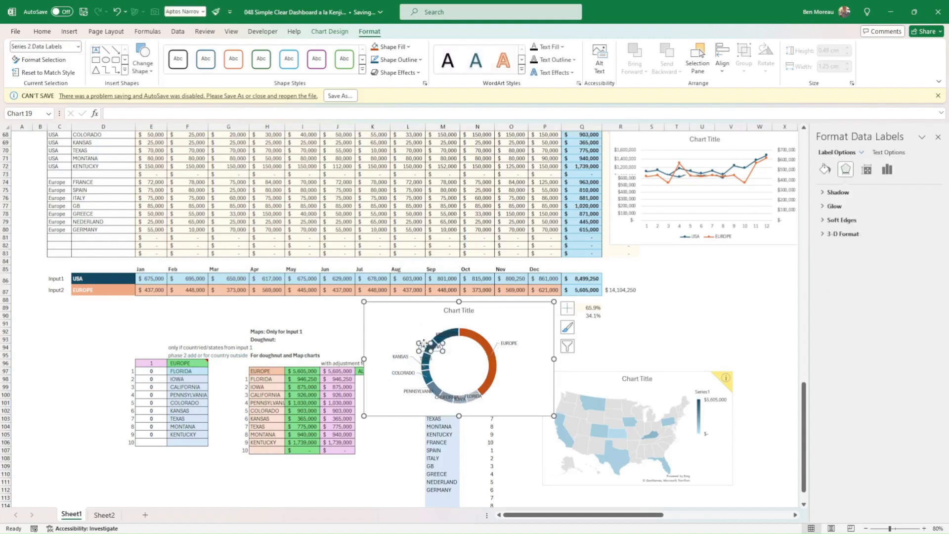
pyautogui.moveTo(424, 345); pyautogui.dragTo(403, 336)
pyautogui.click(610, 345)
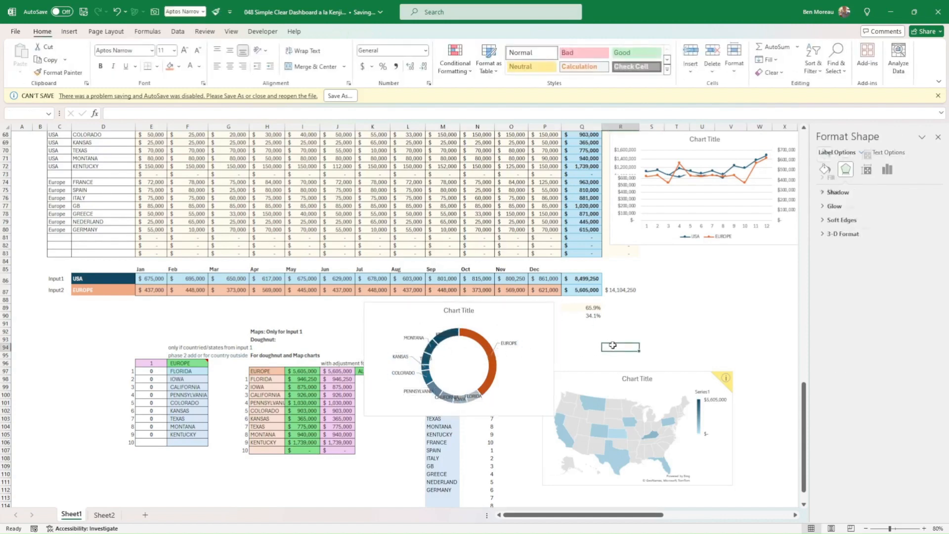
# Return to the dashboard area and close the shape formatting options.
pyautogui.scroll(15, 611, 347)
pyautogui.scroll(7, 613, 347)
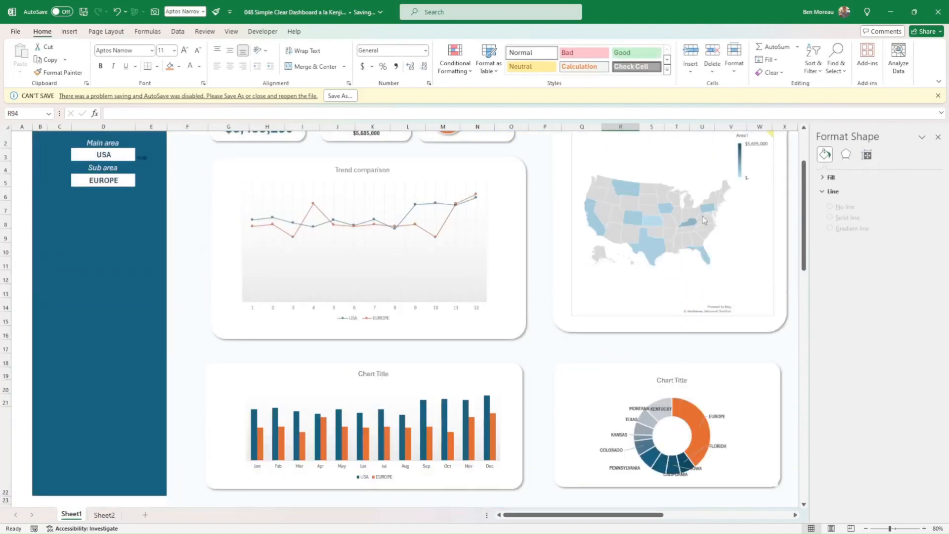
pyautogui.click(938, 137)
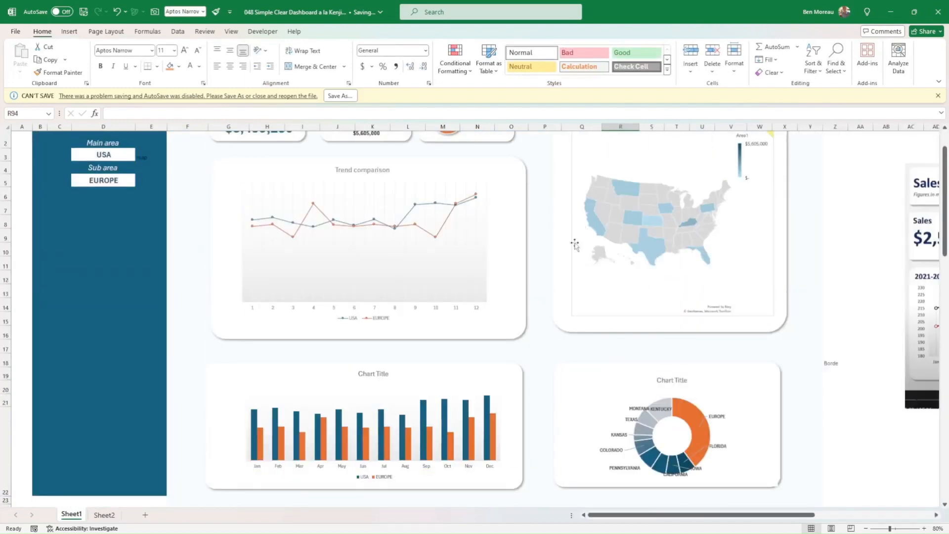
# Review the finished dashboard and the USA, Europe and ALL REGIONS source tables beneath it.
pyautogui.scroll(1, 217, 223)
pyautogui.scroll(1, 216, 224)
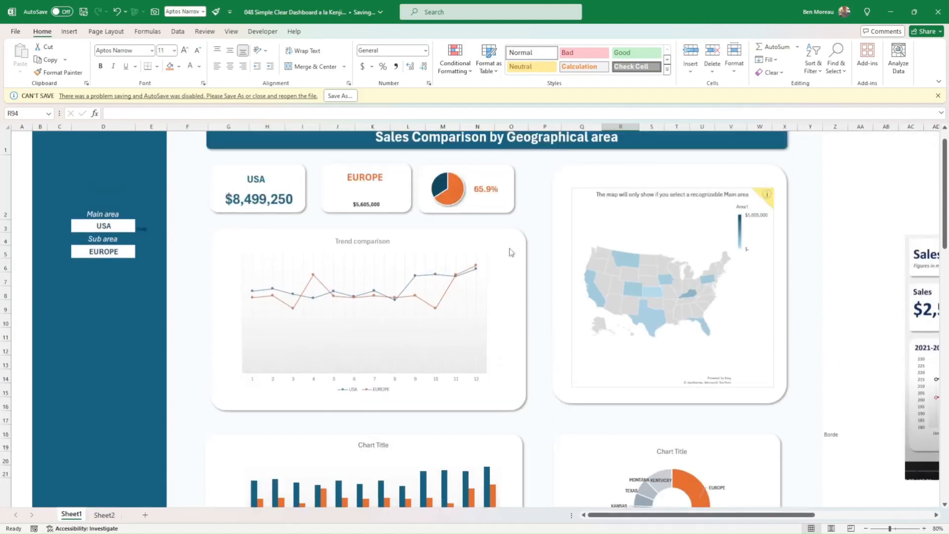
pyautogui.scroll(-5, 498, 351)
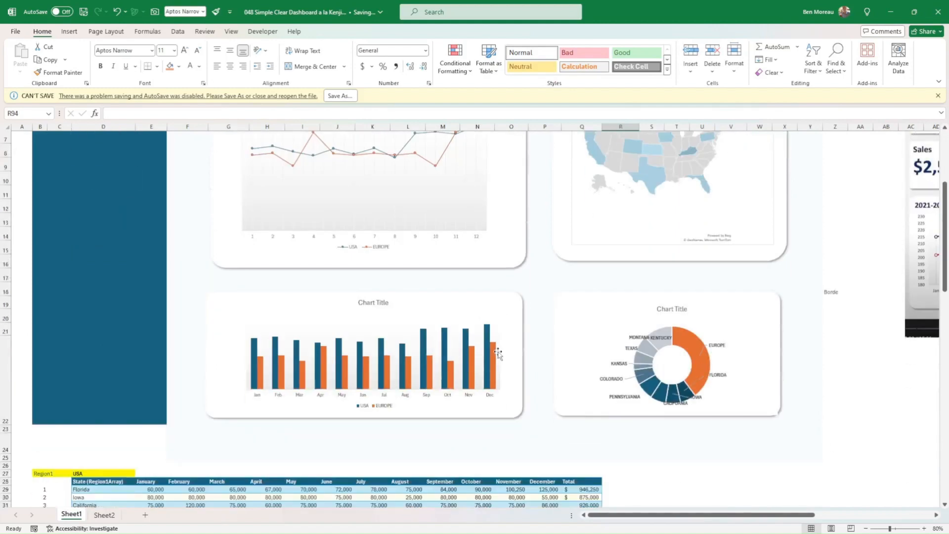
pyautogui.scroll(-4, 497, 351)
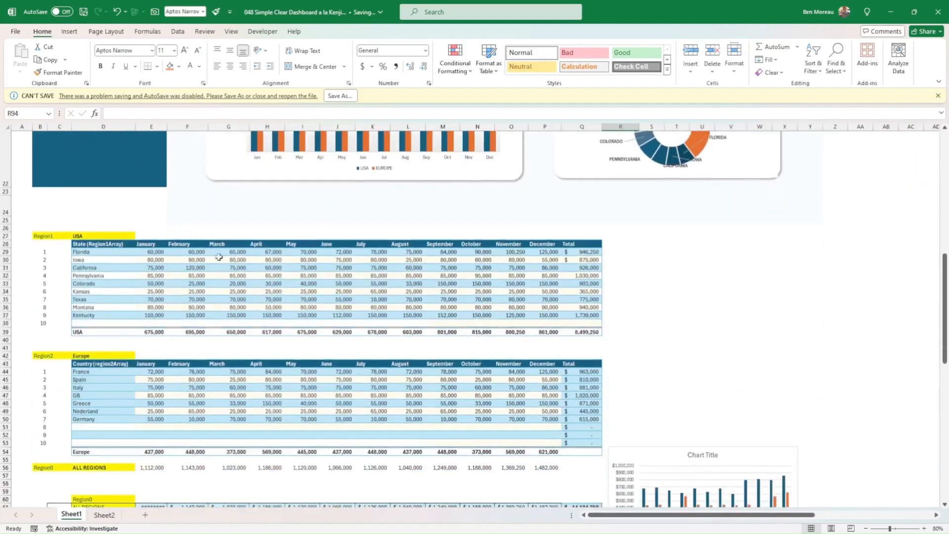
pyautogui.moveTo(93, 224); pyautogui.dragTo(203, 476)
pyautogui.click(506, 483)
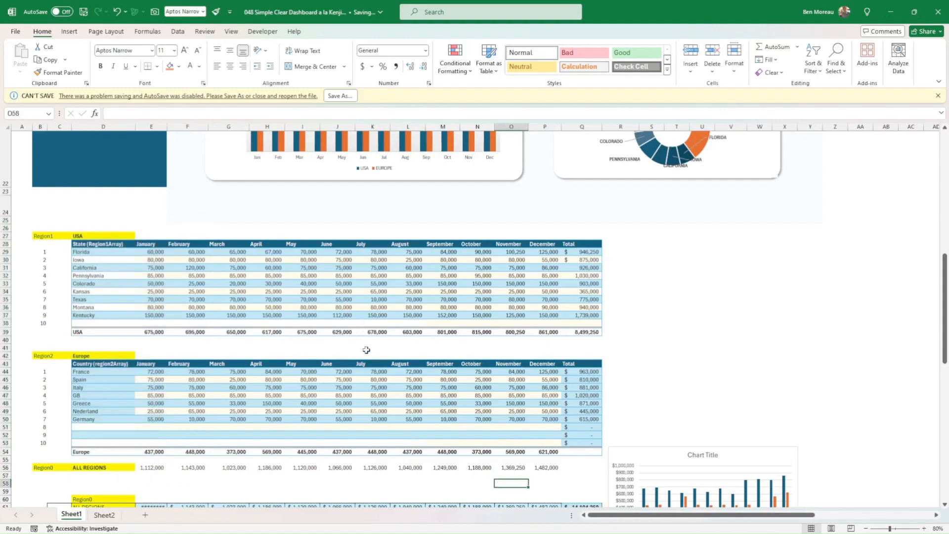
pyautogui.scroll(3, 369, 350)
pyautogui.scroll(-12, 376, 356)
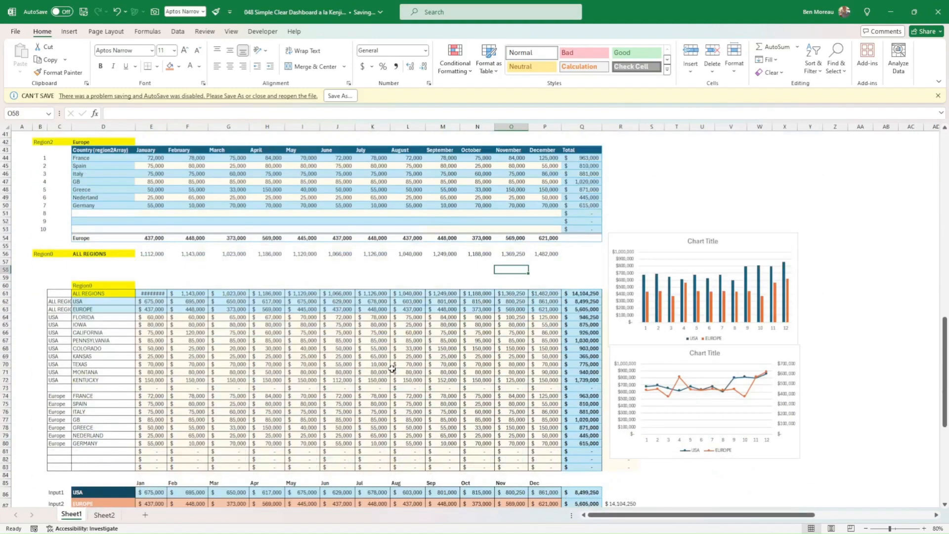
# Move the Sales Comparison by Geographical area title banner slightly upward on the dashboard.
pyautogui.scroll(-5, 329, 357)
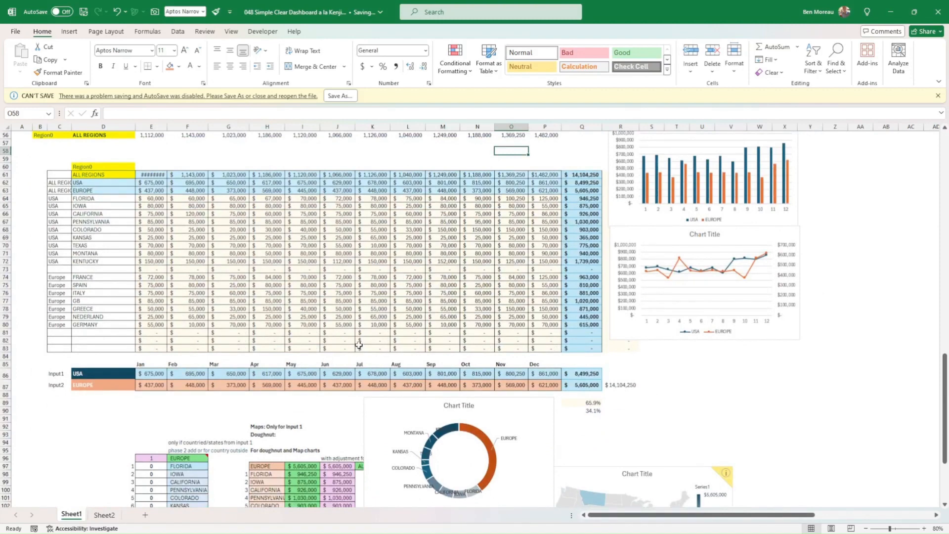
pyautogui.scroll(-4, 362, 343)
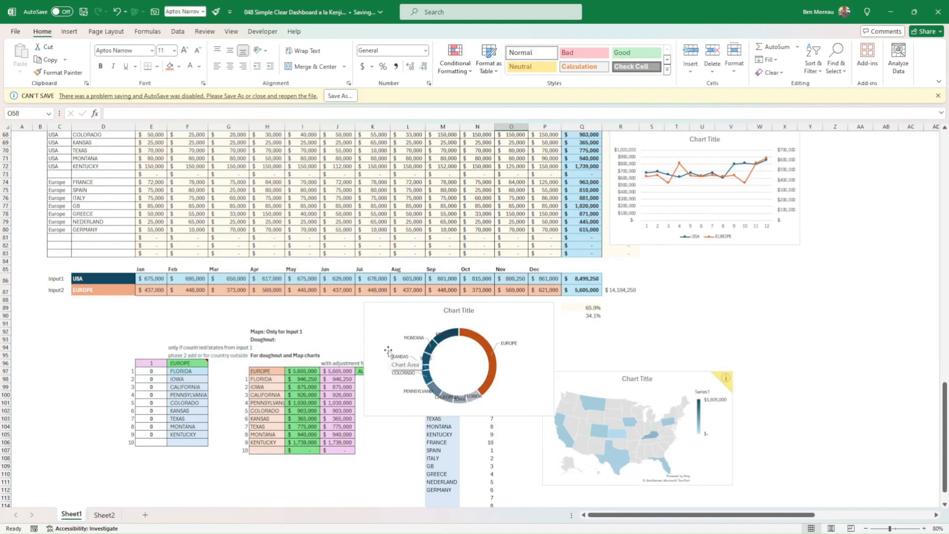
pyautogui.scroll(19, 388, 351)
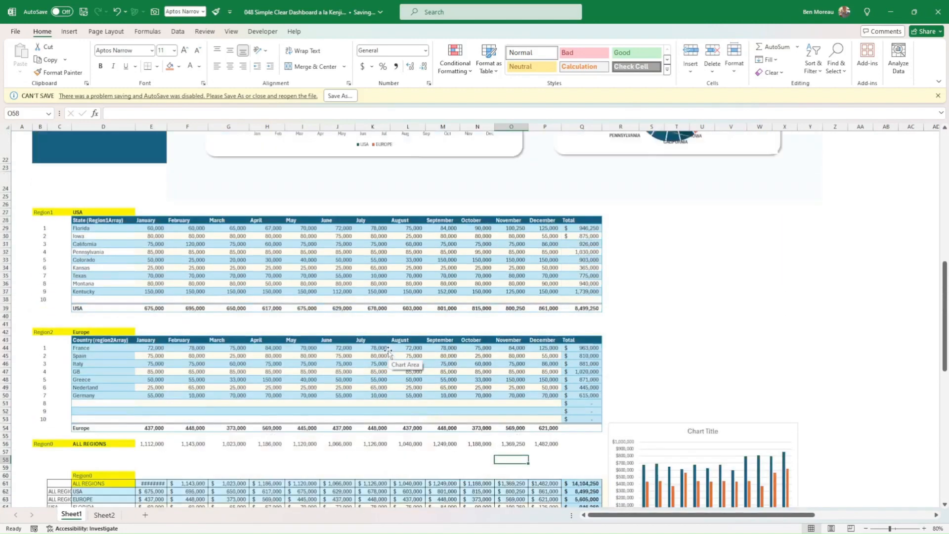
pyautogui.scroll(4, 388, 352)
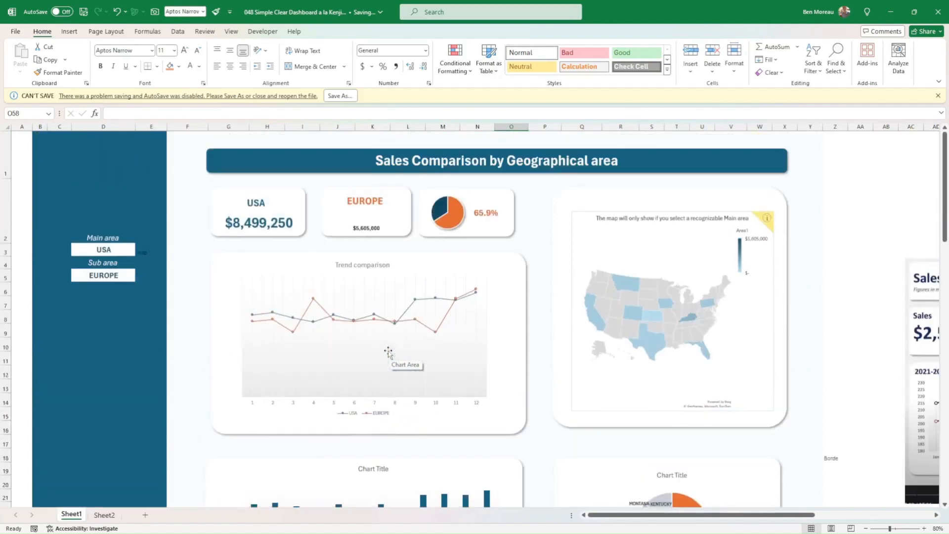
pyautogui.moveTo(476, 172)
pyautogui.mouseDown()
pyautogui.moveTo(485, 156)
pyautogui.moveTo(484, 191)
pyautogui.moveTo(490, 156)
pyautogui.moveTo(477, 161)
pyautogui.mouseUp()
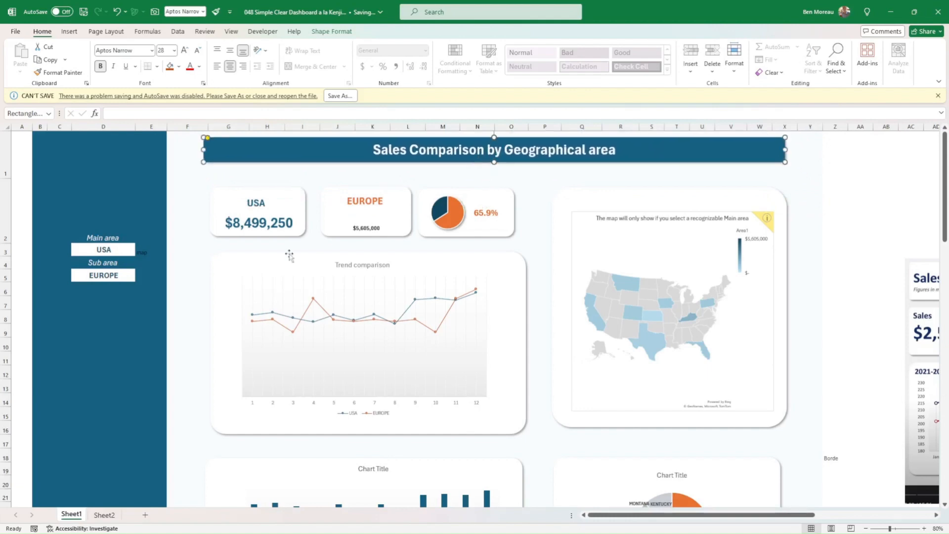
# Move the doughnut chart beside the calculation tables off the validation list to the area above and right of the map chart.
pyautogui.scroll(-1, 204, 296)
pyautogui.scroll(-2, 205, 295)
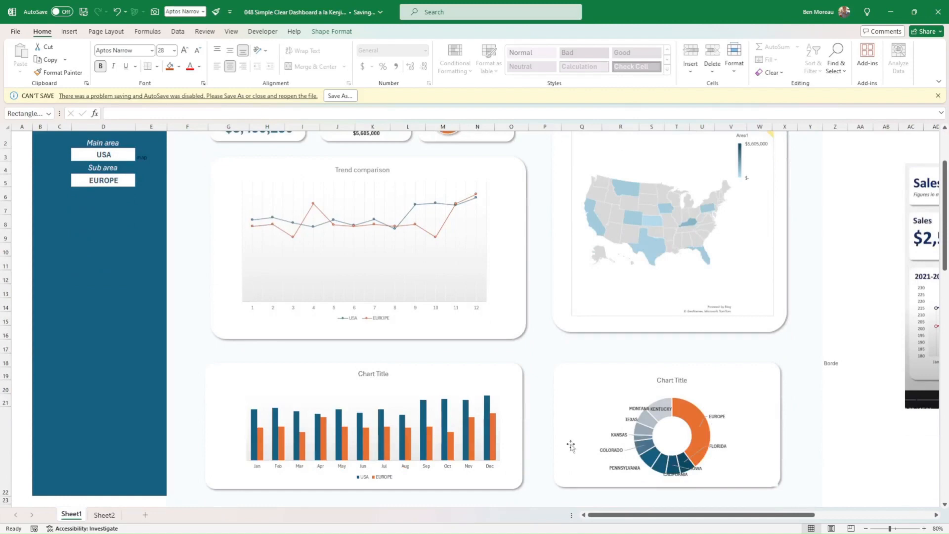
pyautogui.scroll(-3, 533, 387)
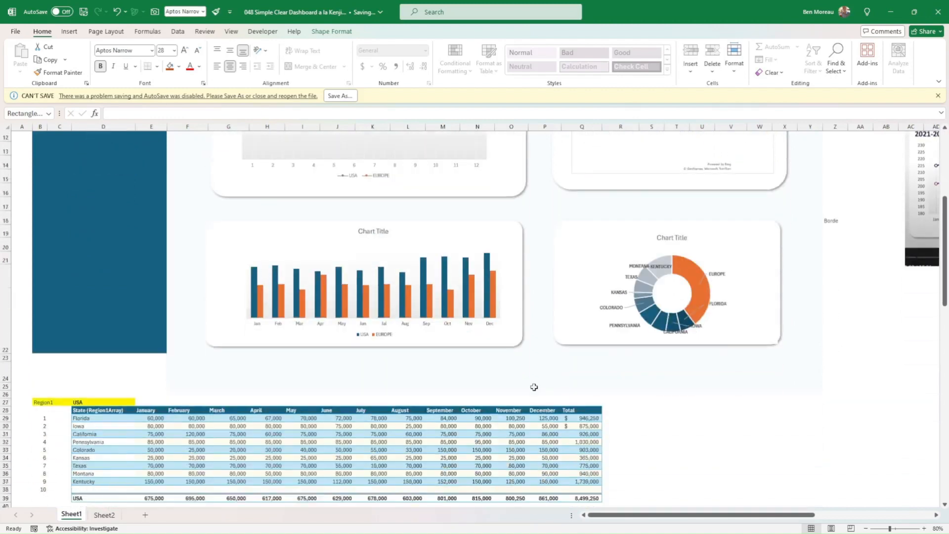
pyautogui.scroll(-3, 534, 387)
pyautogui.scroll(-7, 534, 387)
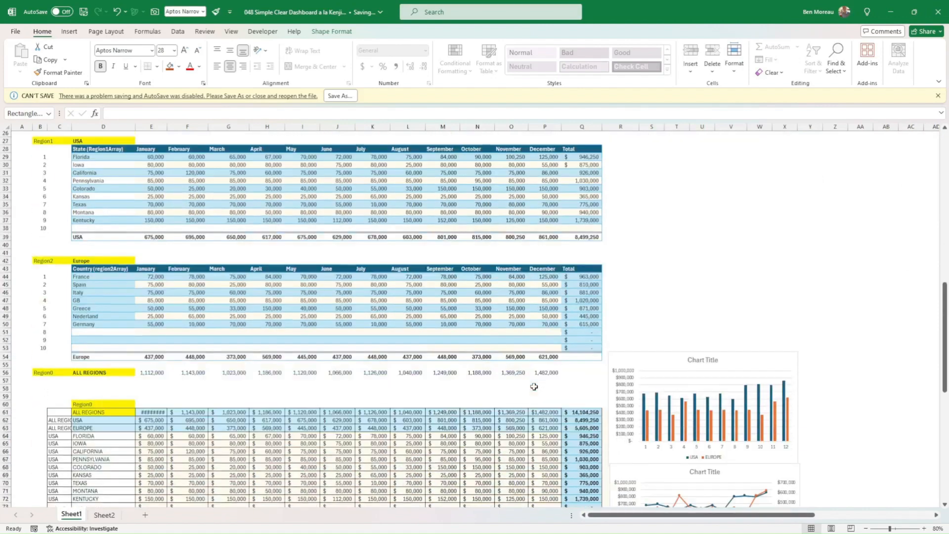
pyautogui.scroll(-3, 534, 385)
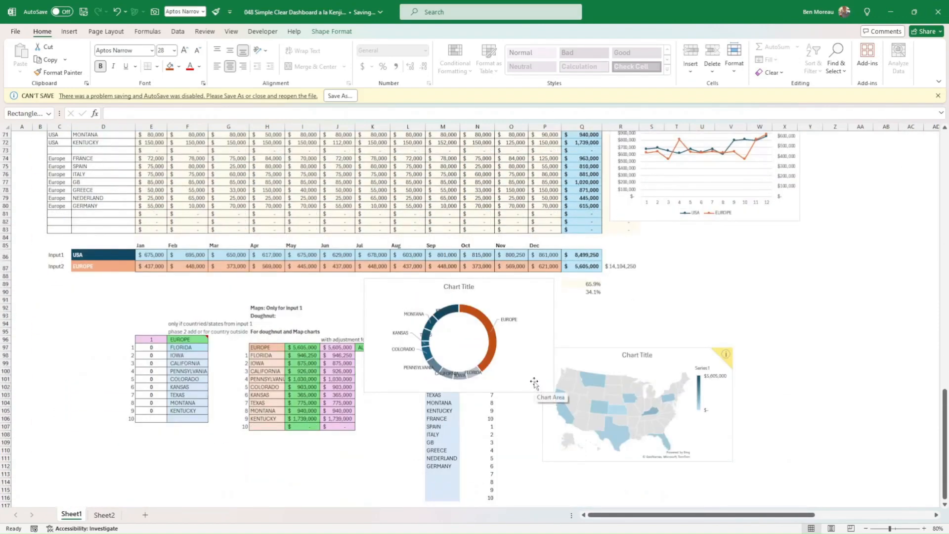
pyautogui.scroll(-1, 437, 403)
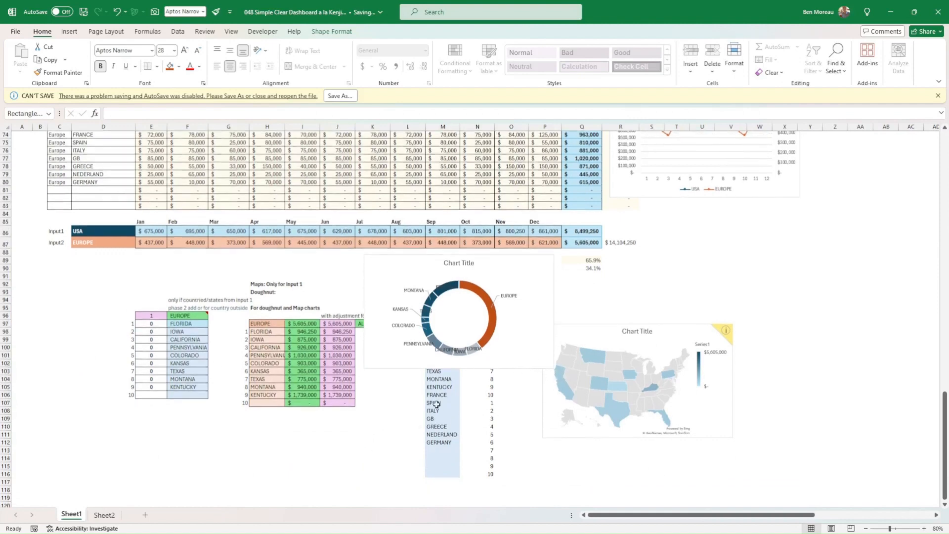
pyautogui.moveTo(442, 370); pyautogui.dragTo(776, 336)
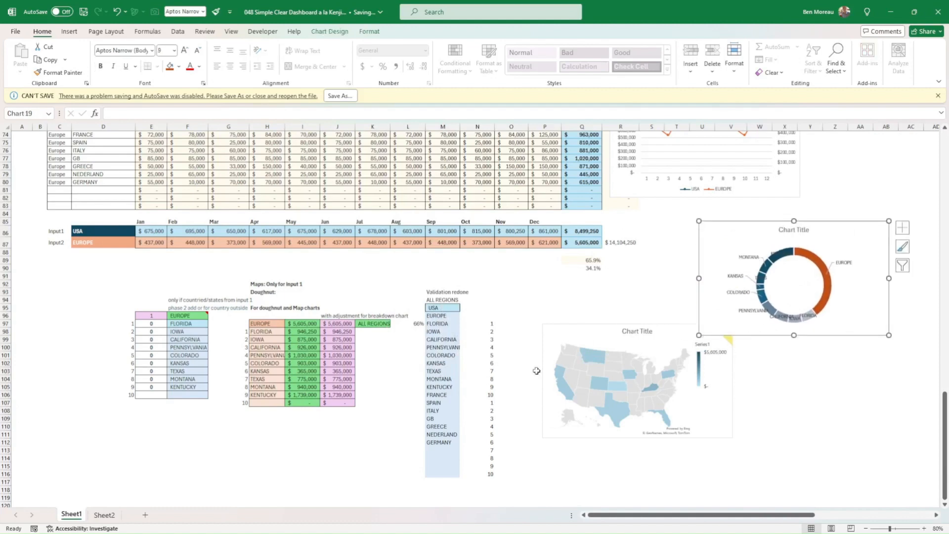